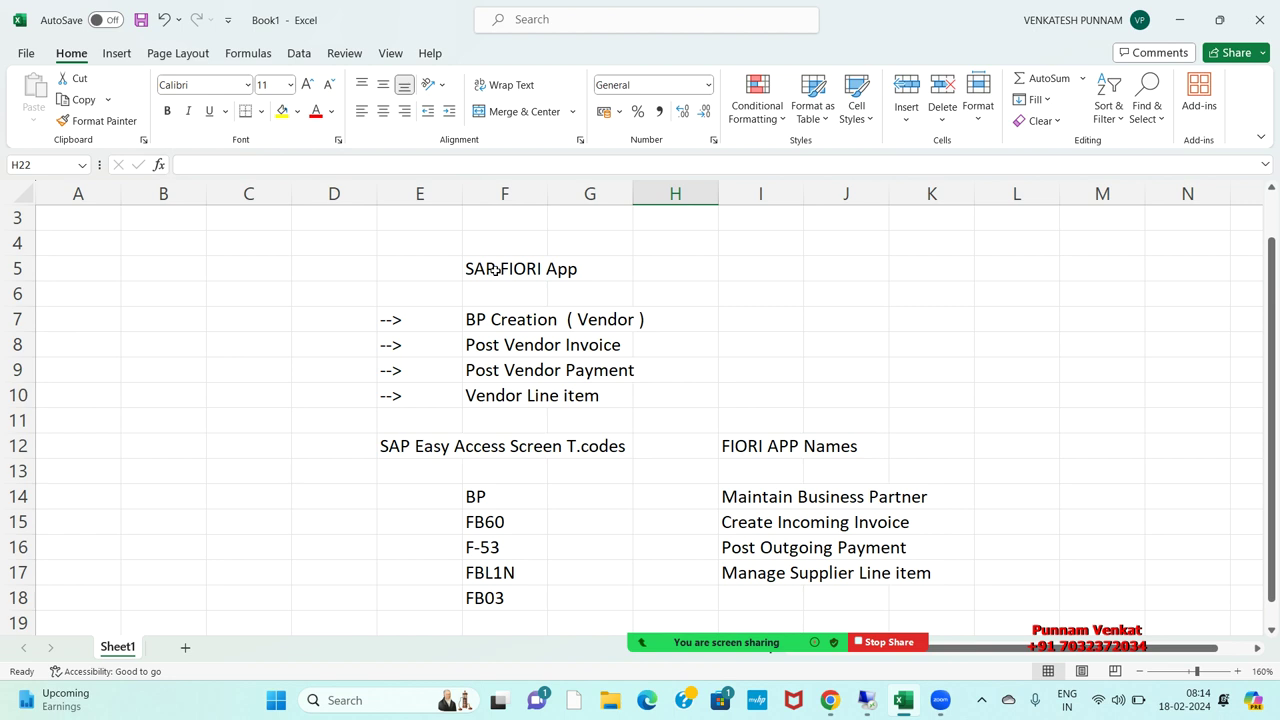
# Copy the vendor SAP FIORI App list in E5:I10 to the empty area starting at cell N5
pyautogui.click(538, 347)
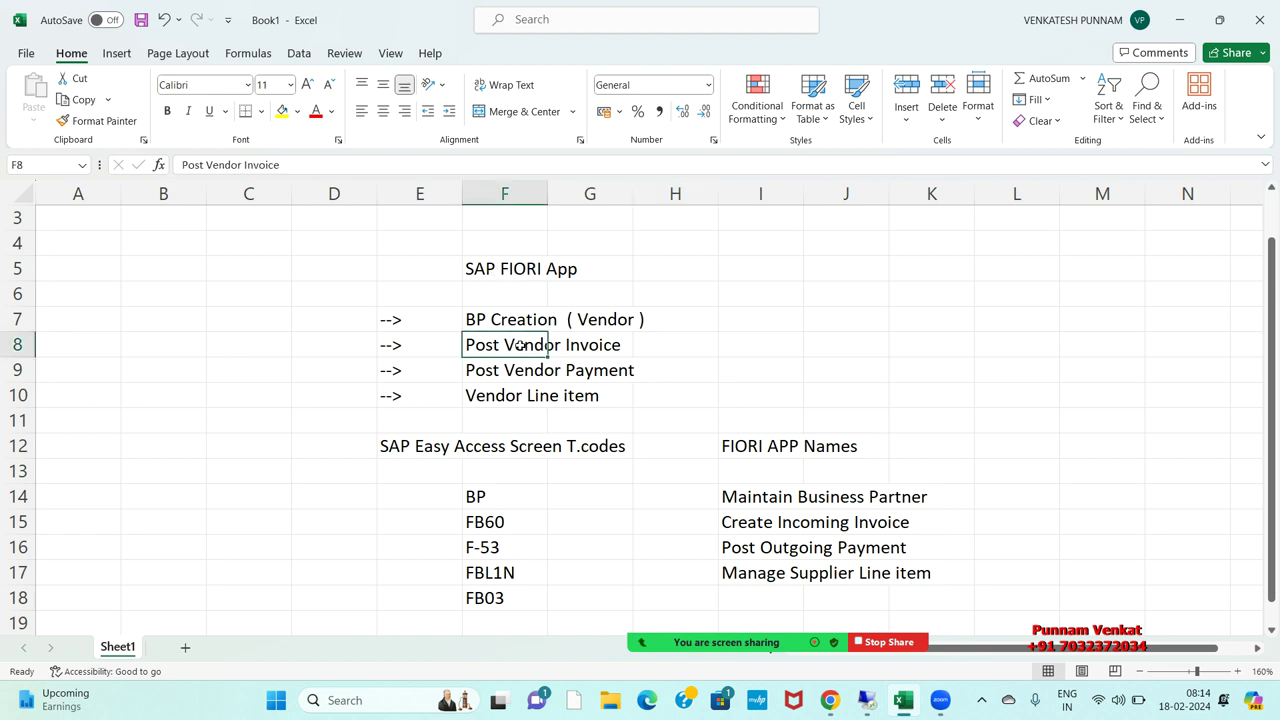
pyautogui.click(428, 262)
pyautogui.moveTo(428, 262); pyautogui.dragTo(734, 404)
pyautogui.hotkey('ctrl', 'c')
pyautogui.click(901, 369)
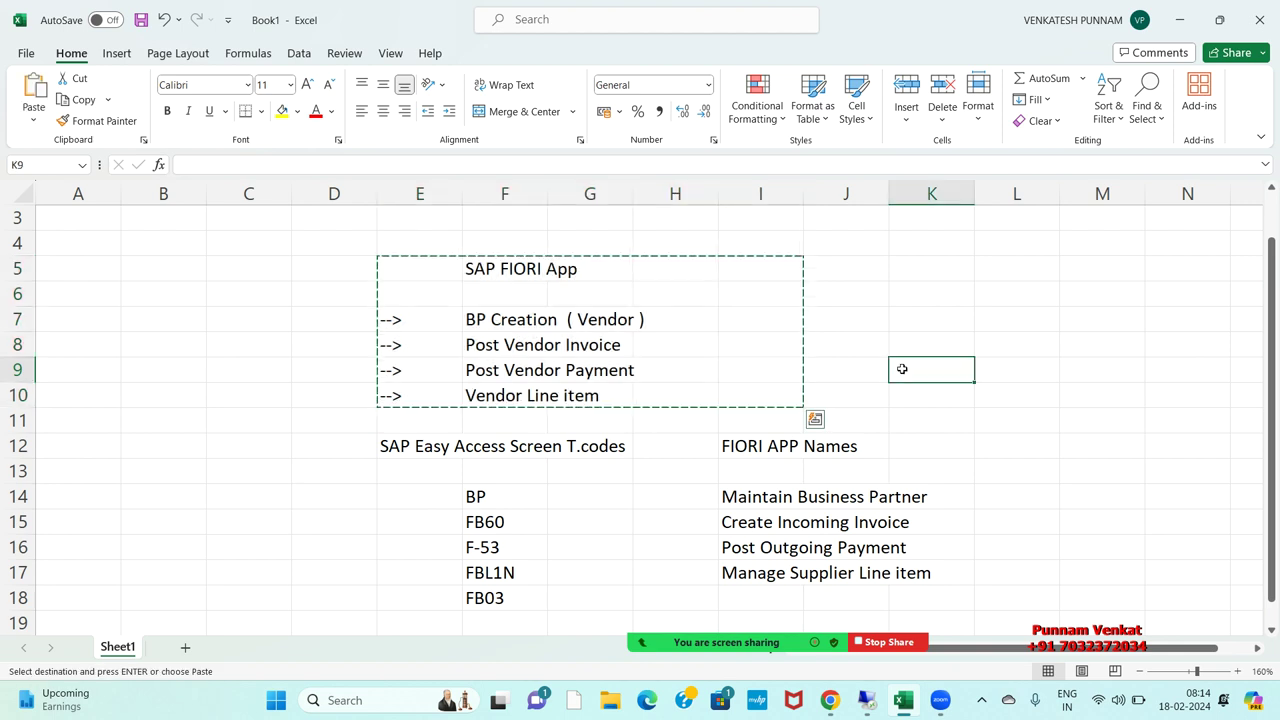
pyautogui.press('Right')
pyautogui.press('Right')
pyautogui.press('Right')
pyautogui.press('Right')
pyautogui.press('Right')
pyautogui.press('Right')
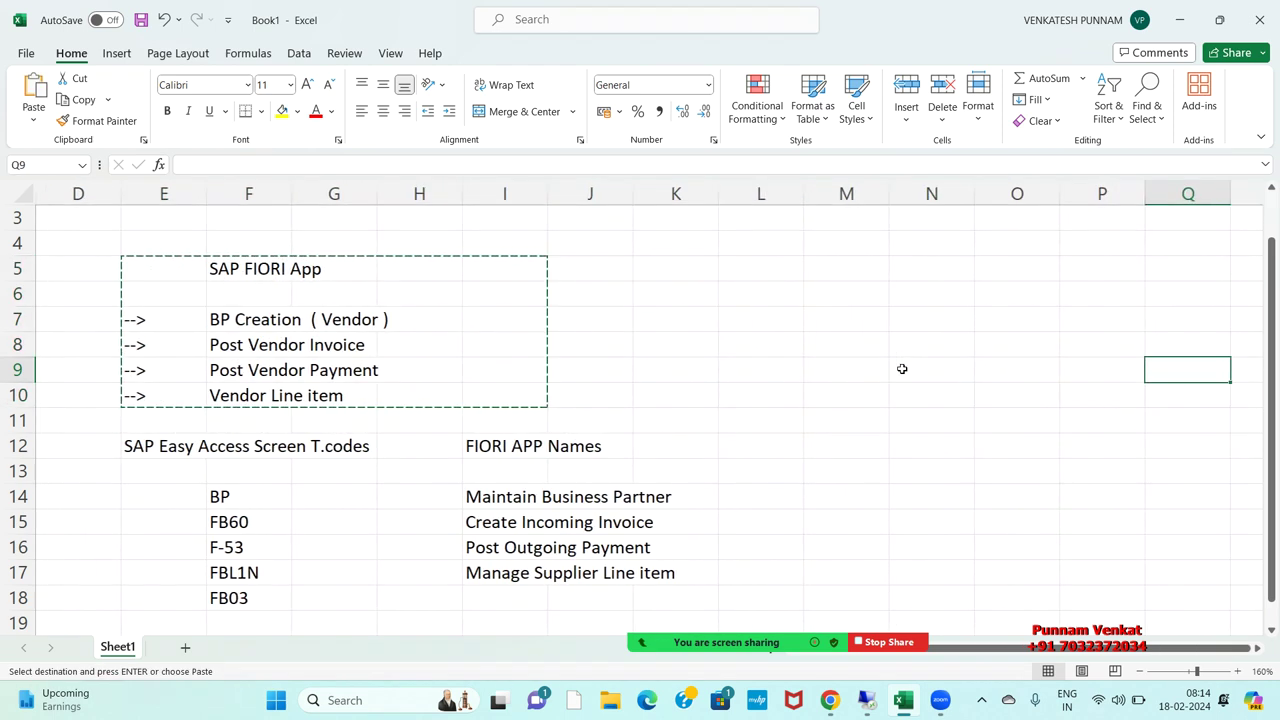
pyautogui.click(948, 272)
pyautogui.hotkey('ctrl', 'v')
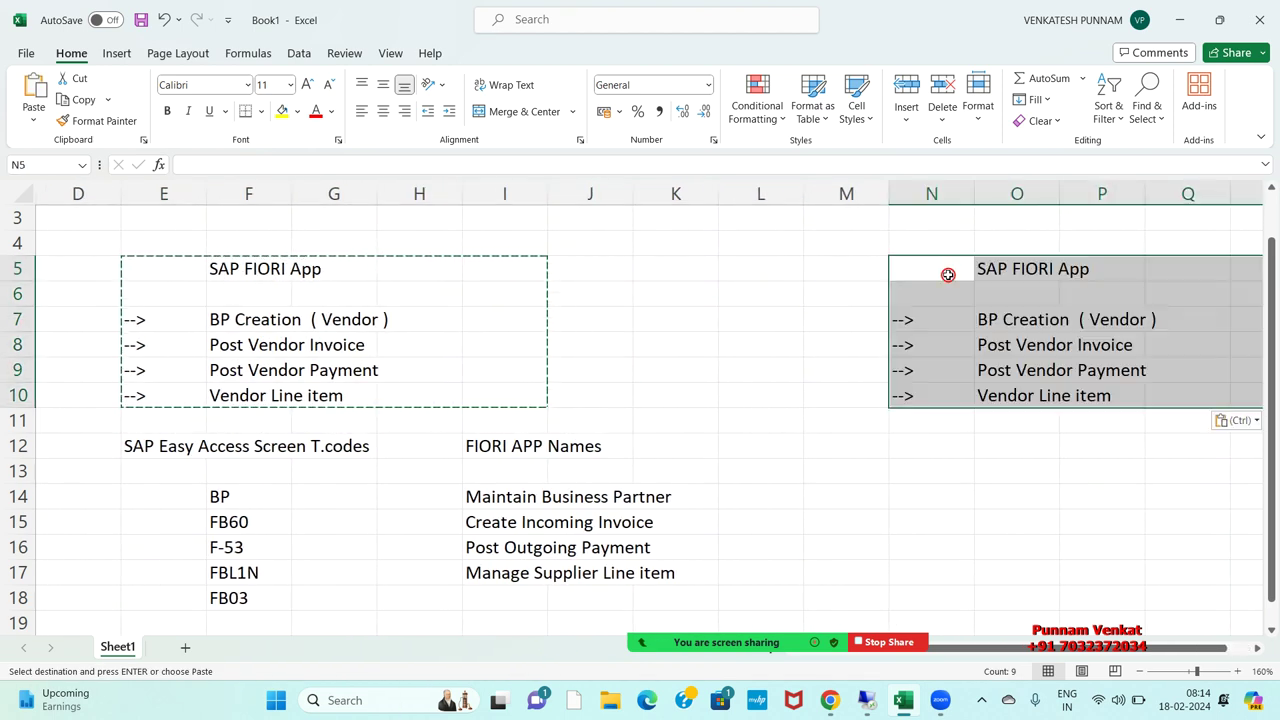
# Change the BP Creation entry in cell O7 of the copied list to "BP Creation ( Customer )"
pyautogui.click(1005, 322)
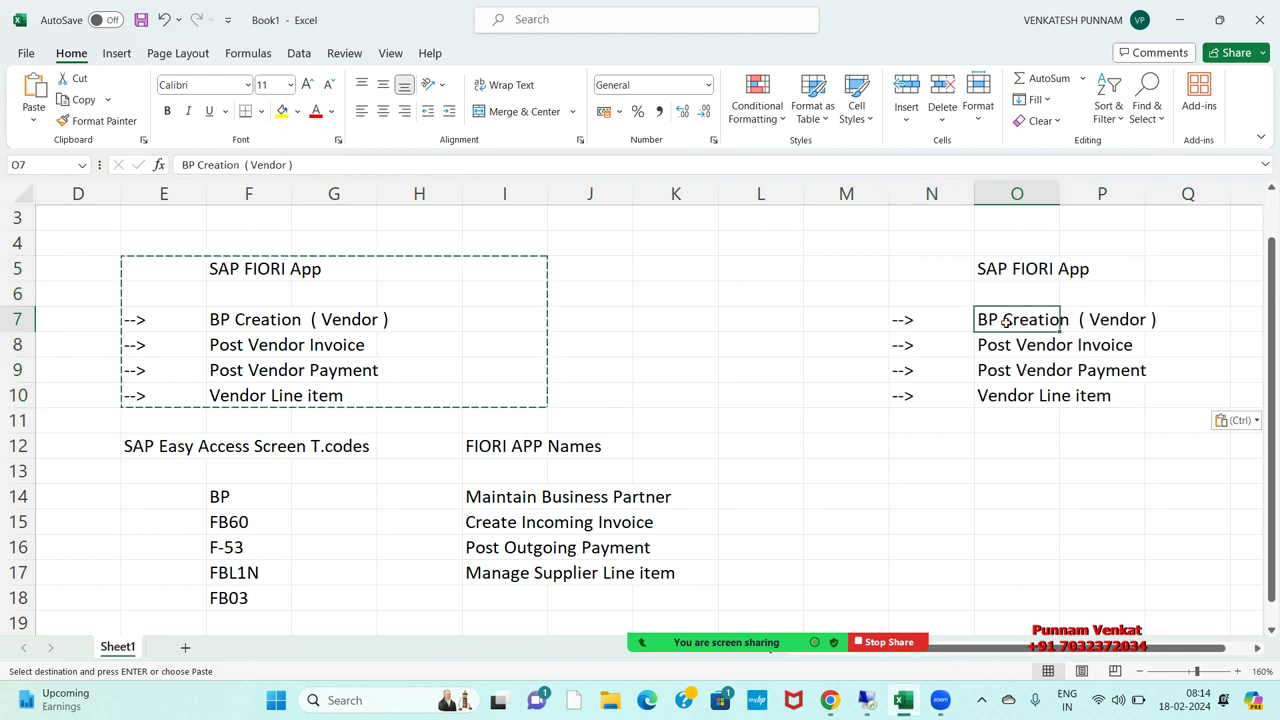
pyautogui.click(288, 164)
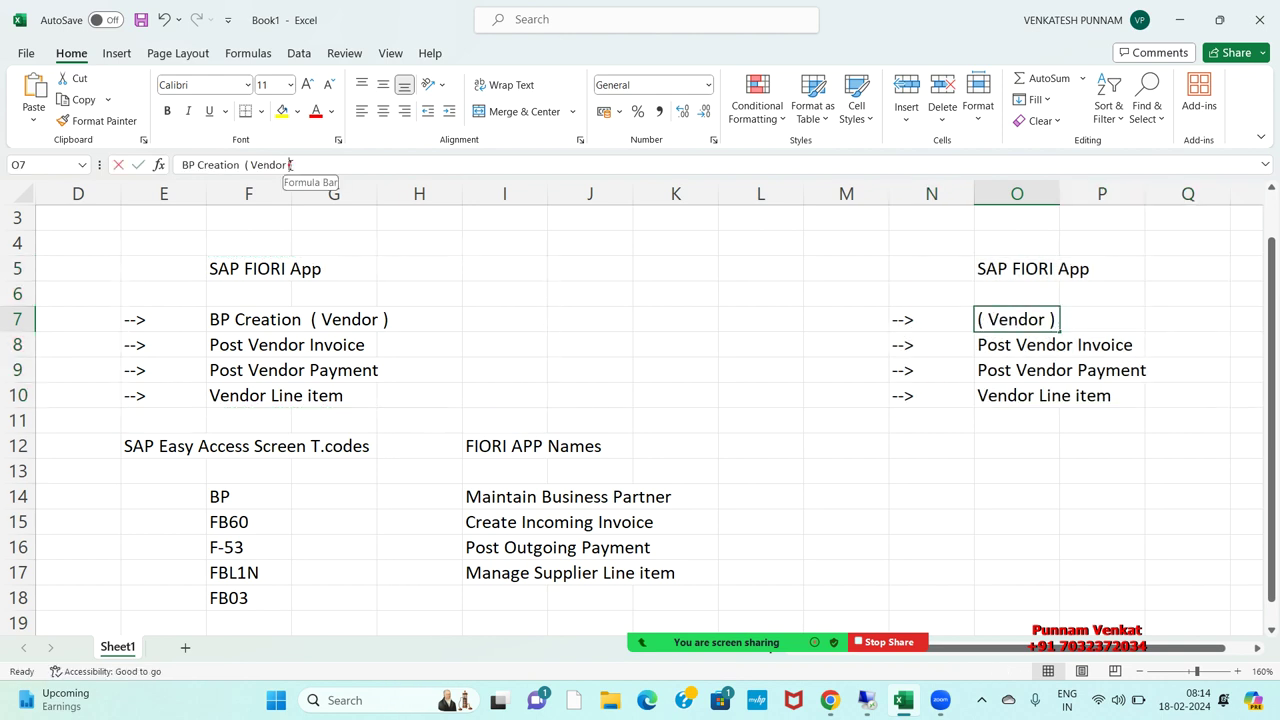
pyautogui.press('BackSpace')
pyautogui.press('BackSpace')
pyautogui.press('BackSpace')
pyautogui.press('BackSpace')
pyautogui.press('BackSpace')
pyautogui.press('BackSpace')
pyautogui.press('BackSpace')
pyautogui.write('Customer')
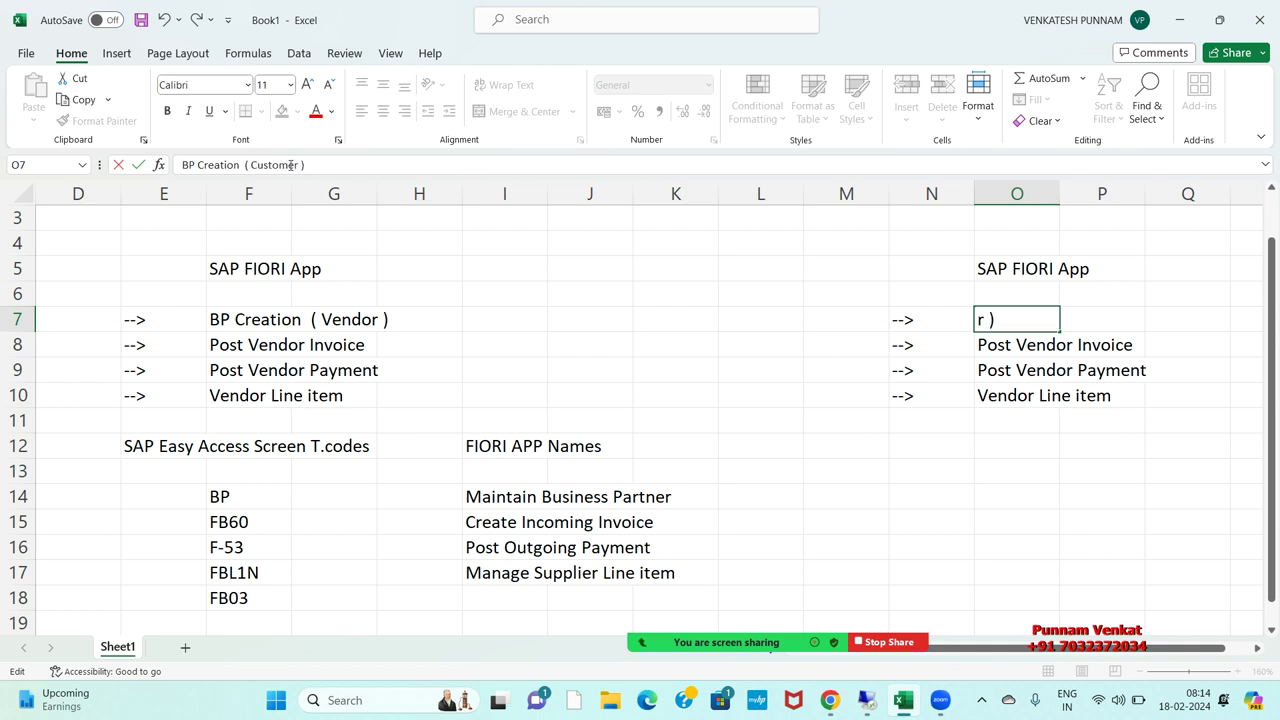
pyautogui.press('Return')
# Replace the invoice entry in cell O8 with "Post Customer Invoice"
pyautogui.write('Post ')
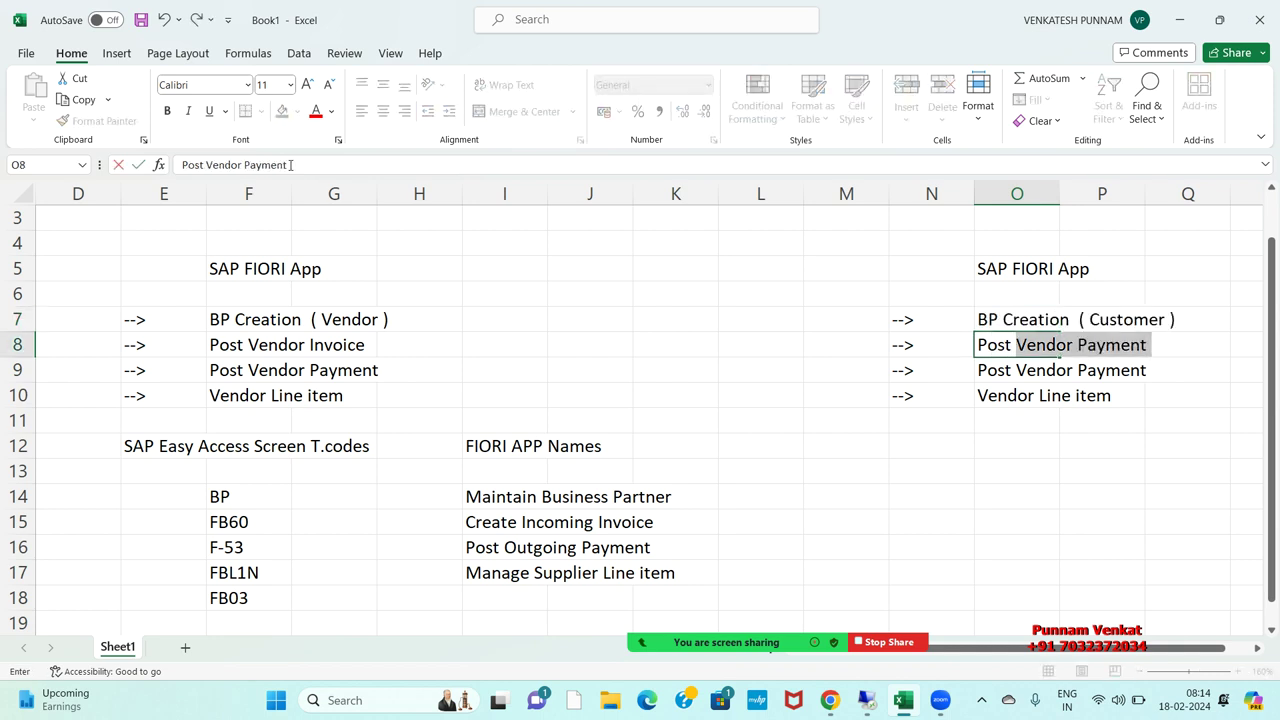
pyautogui.write('Cu')
pyautogui.press('BackSpace')
pyautogui.press('BackSpace')
pyautogui.press('BackSpace')
pyautogui.press('BackSpace')
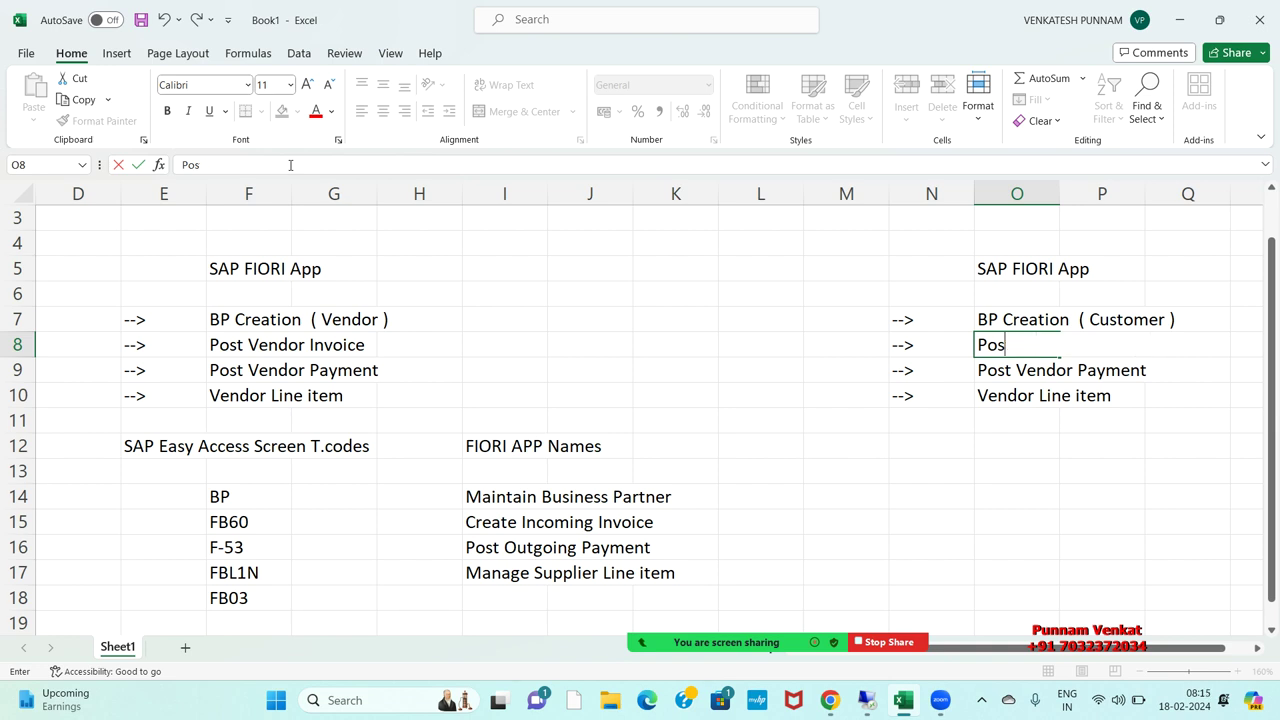
pyautogui.write('t custome')
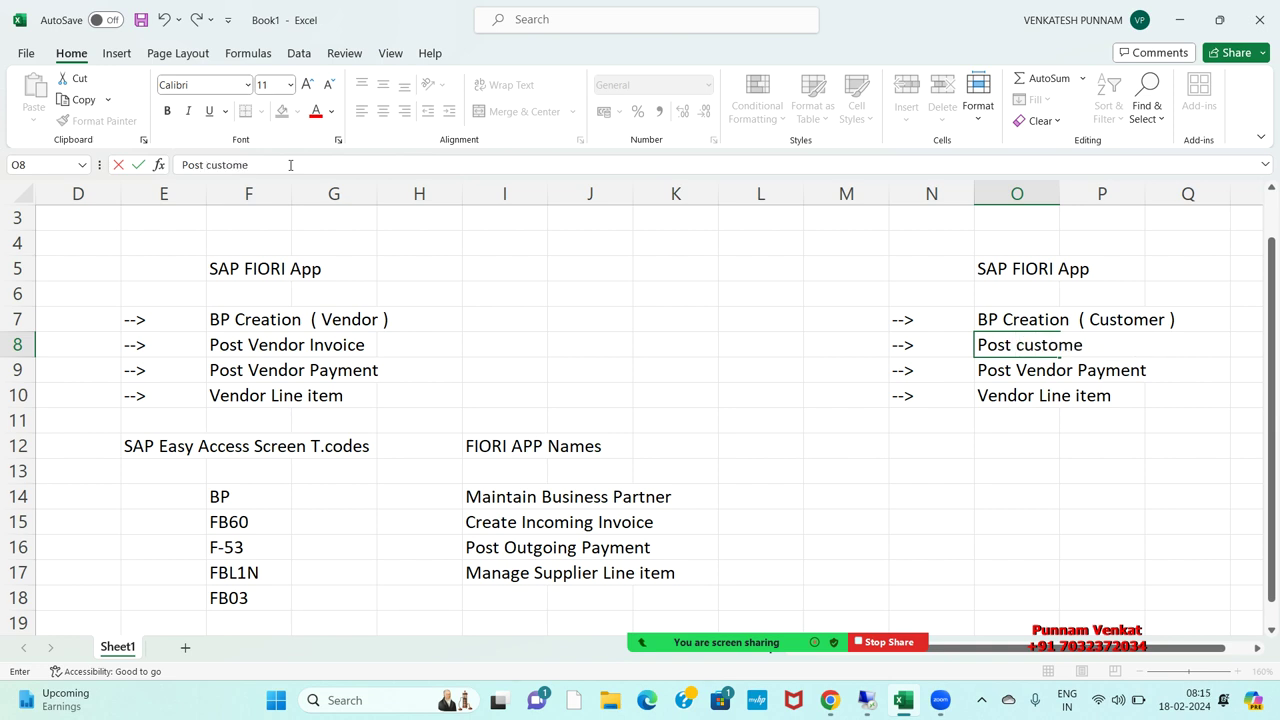
pyautogui.press('BackSpace')
pyautogui.press('BackSpace')
pyautogui.press('BackSpace')
pyautogui.press('BackSpace')
pyautogui.press('BackSpace')
pyautogui.press('BackSpace')
pyautogui.press('BackSpace')
pyautogui.press('BackSpace')
pyautogui.write('Customer ')
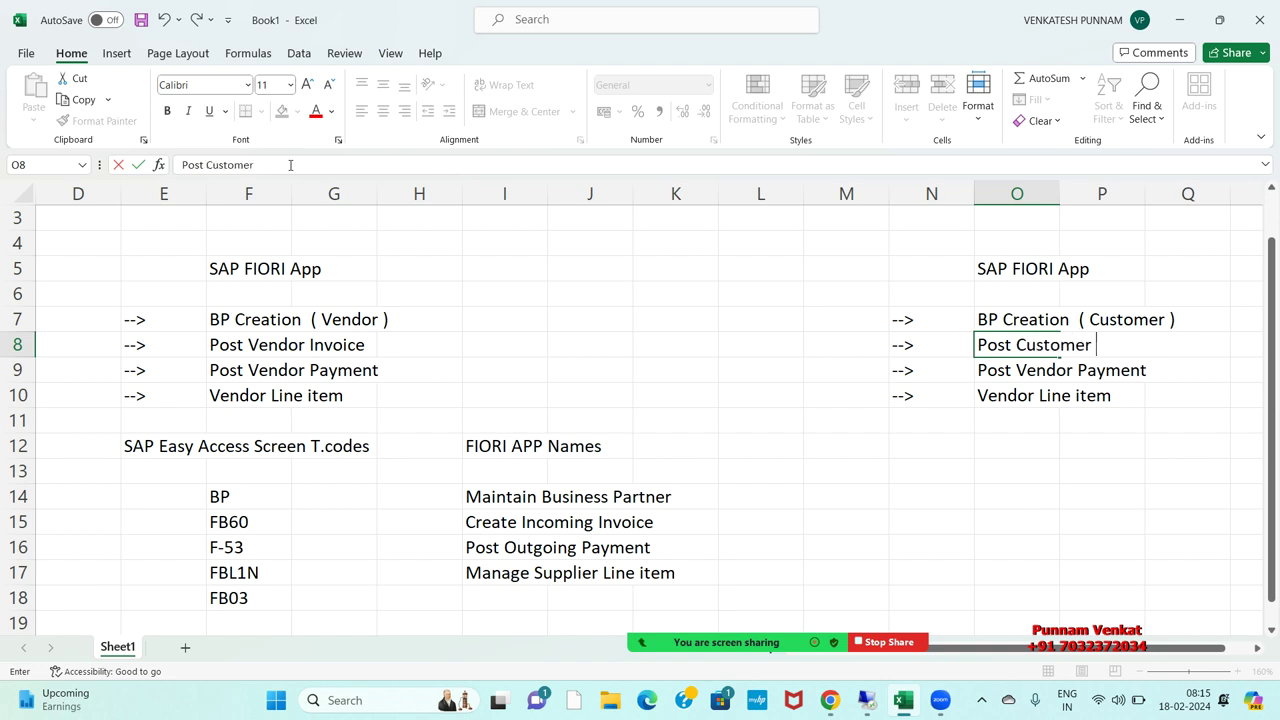
pyautogui.write('Invoice')
pyautogui.press('BackSpace')
pyautogui.press('BackSpace')
pyautogui.press('BackSpace')
pyautogui.press('BackSpace')
pyautogui.press('BackSpace')
pyautogui.write('voice')
pyautogui.press('Return')
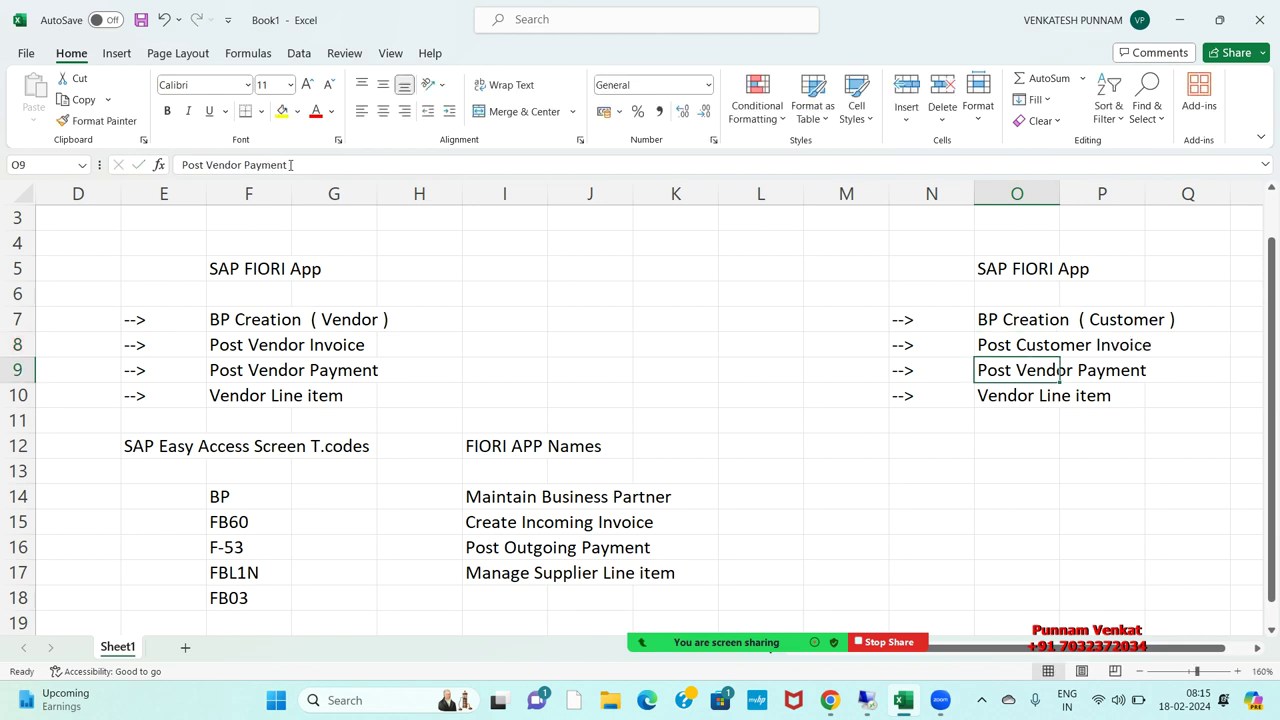
# Replace the payment entry in cell O9 with "Post Customer Payment"
pyautogui.write('Post Cus')
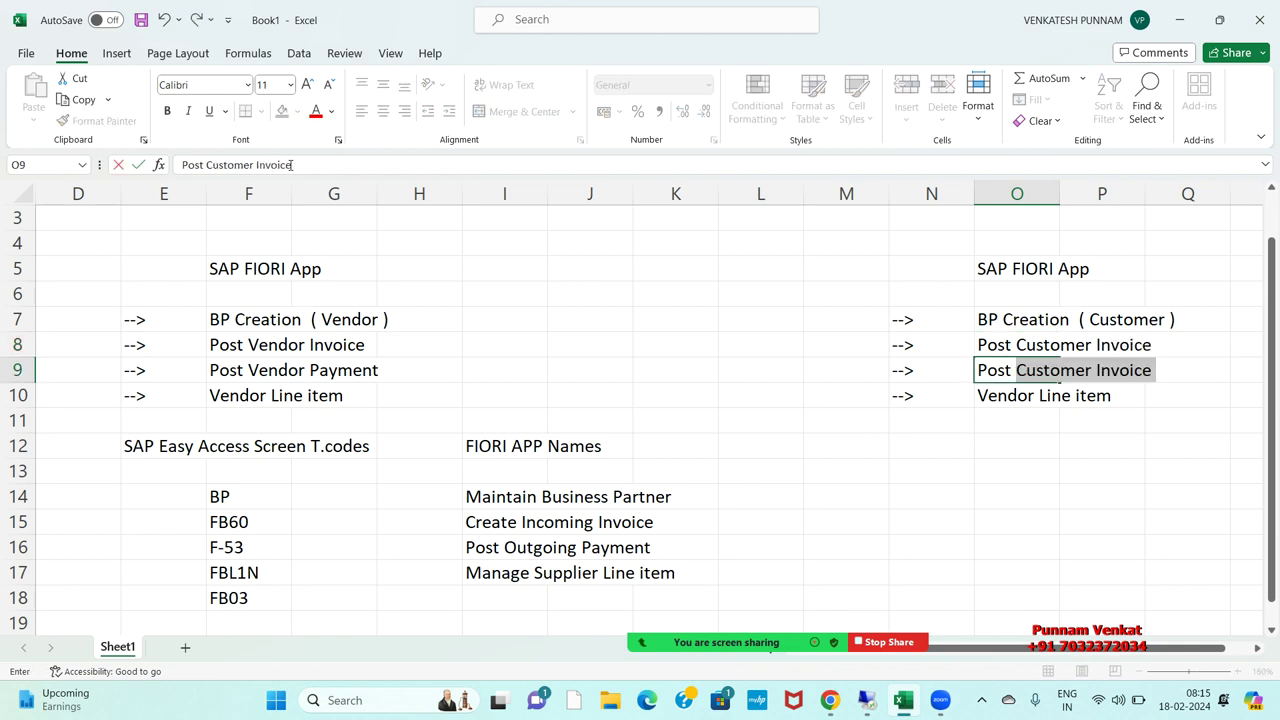
pyautogui.write('tomer Payment')
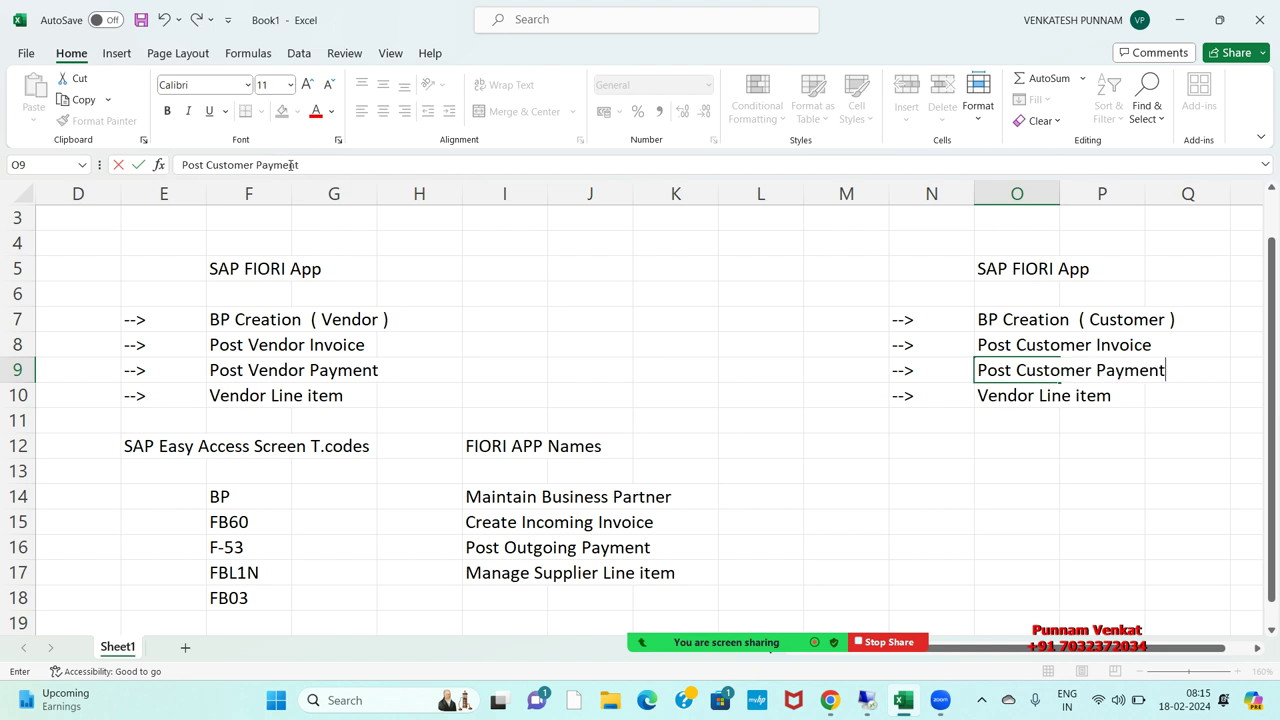
pyautogui.press('Return')
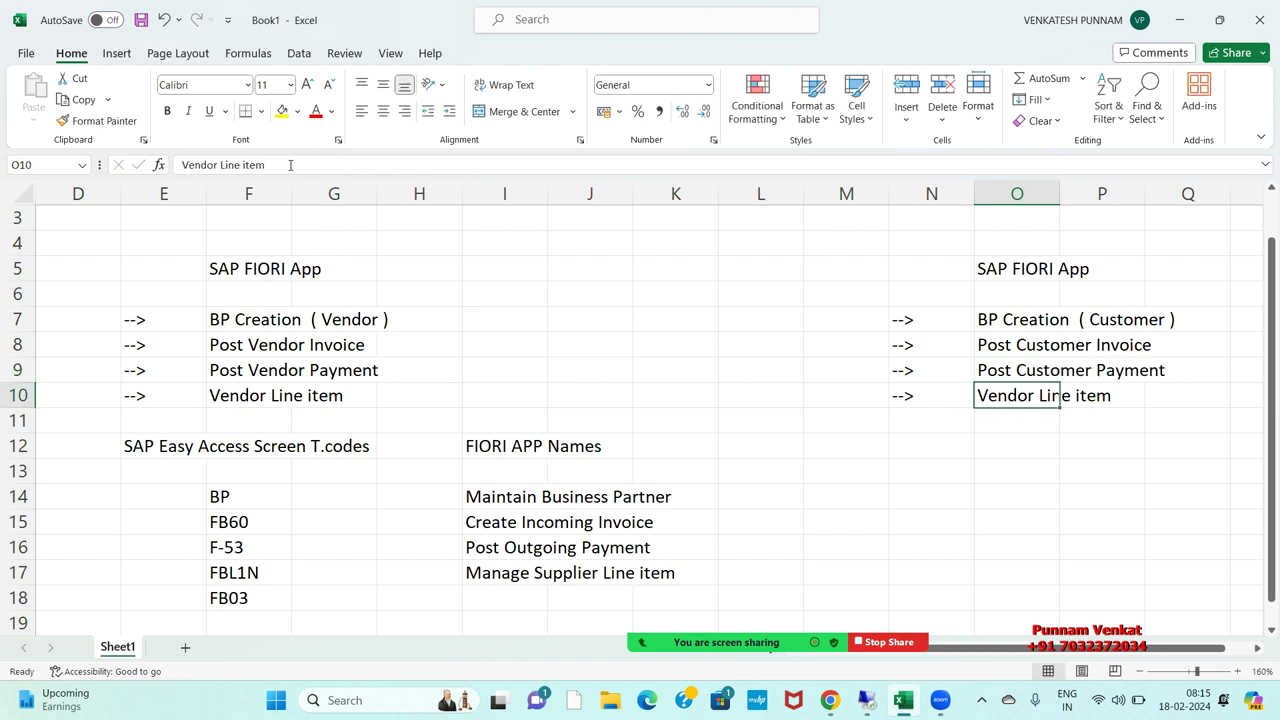
# Replace the line item entry in cell O10 with "Customer Line item"
pyautogui.write('Customer ')
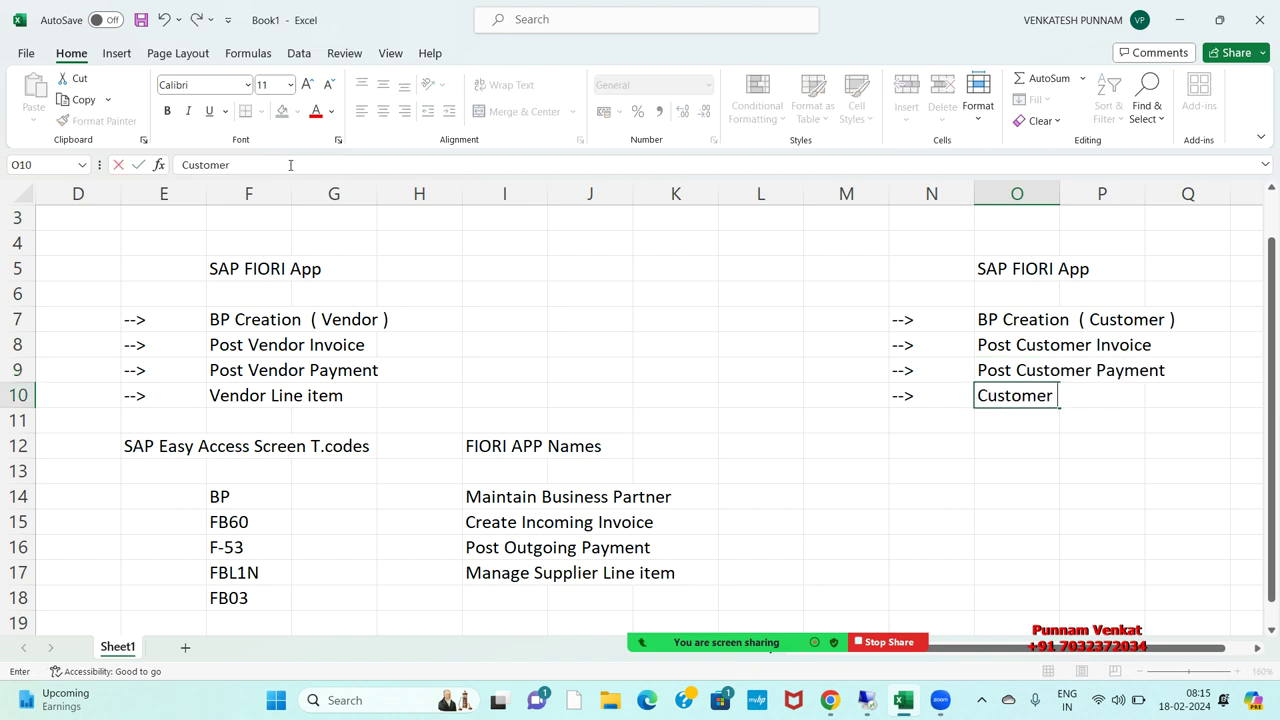
pyautogui.write('Line imte')
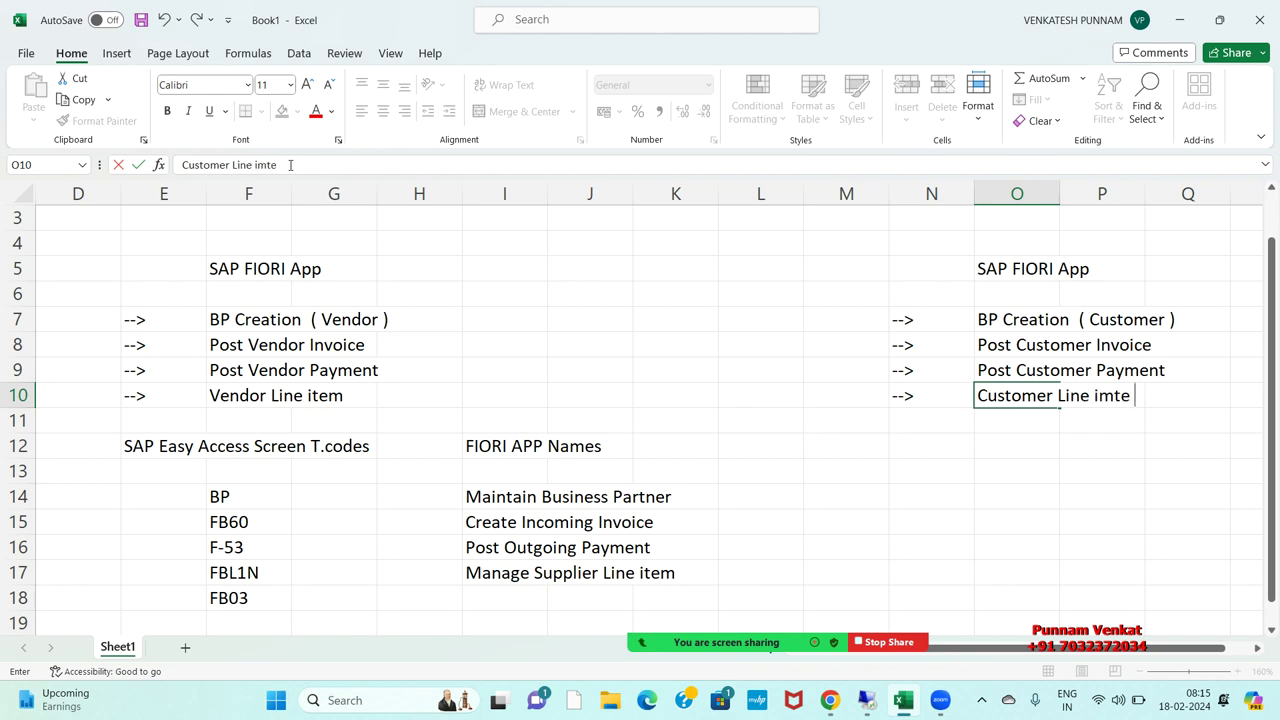
pyautogui.press('BackSpace')
pyautogui.press('BackSpace')
pyautogui.press('BackSpace')
pyautogui.press('BackSpace')
pyautogui.write('item')
pyautogui.press('Return')
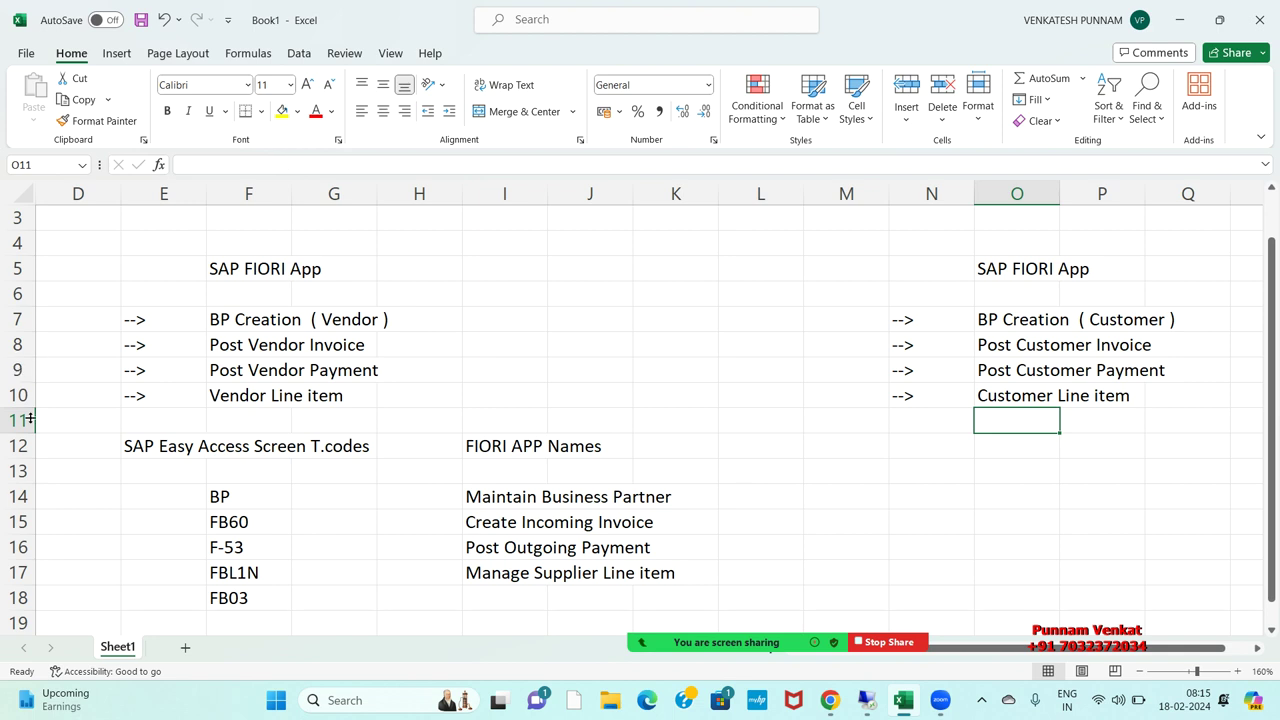
# Copy the T.codes and FIORI APP Names headings in E12:J12 to the customer section at cell N12
pyautogui.moveTo(152, 457); pyautogui.dragTo(622, 450)
pyautogui.hotkey('ctrl', 'c')
pyautogui.click(951, 457)
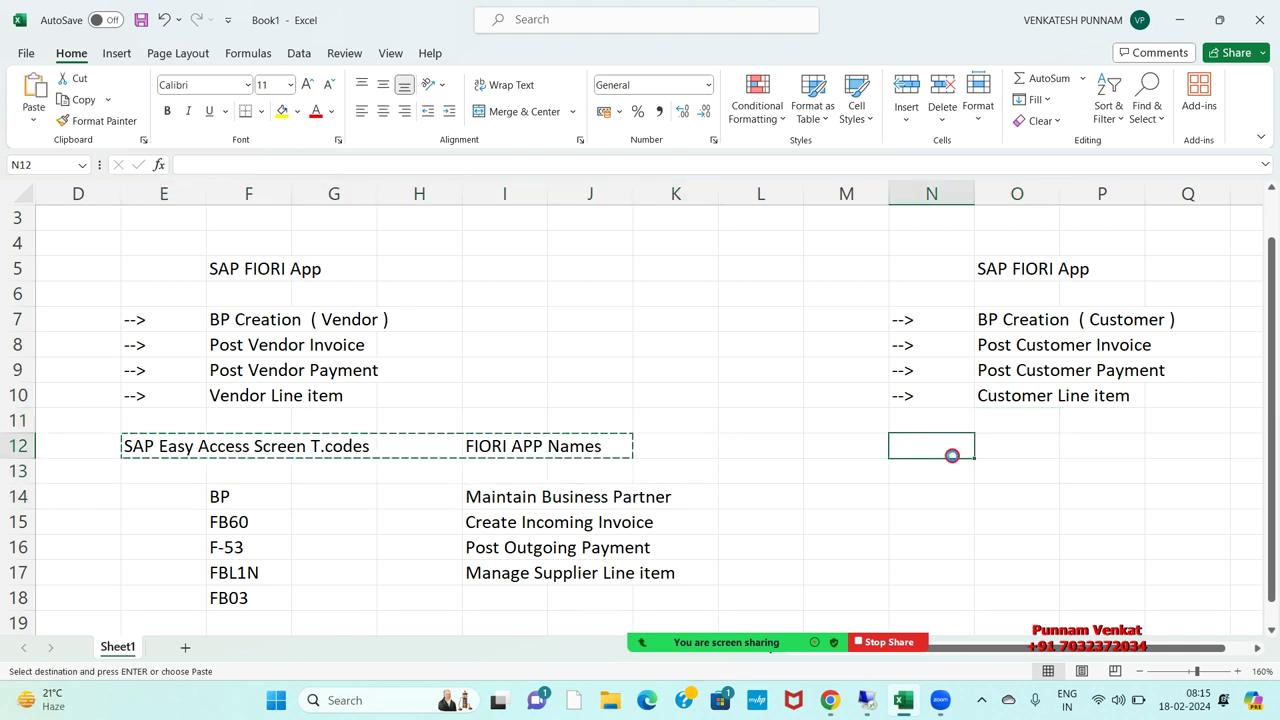
pyautogui.hotkey('ctrl', 'v')
# Enter "BM" in cell O14 as the first code under the customer section's T.codes heading
pyautogui.click(1021, 518)
pyautogui.press('Right')
pyautogui.press('Right')
pyautogui.press('Right')
pyautogui.press('Right')
pyautogui.press('Right')
pyautogui.press('Right')
pyautogui.press('Right')
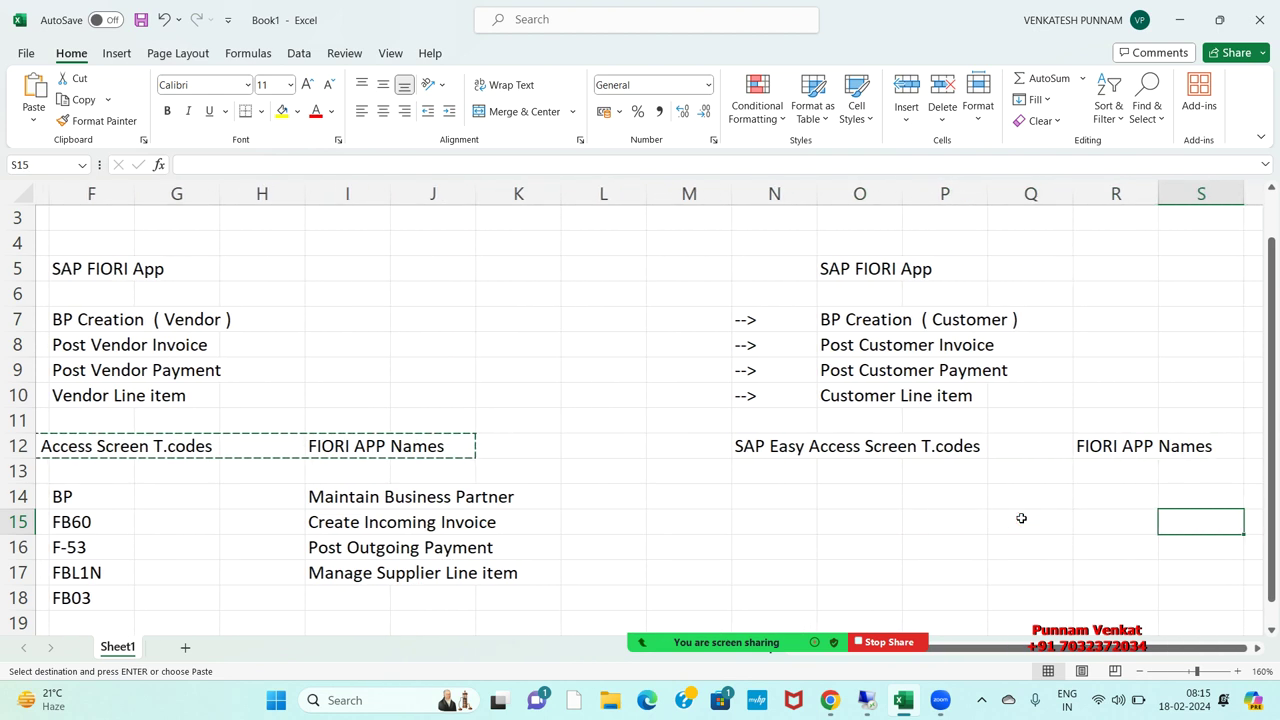
pyautogui.press('Right')
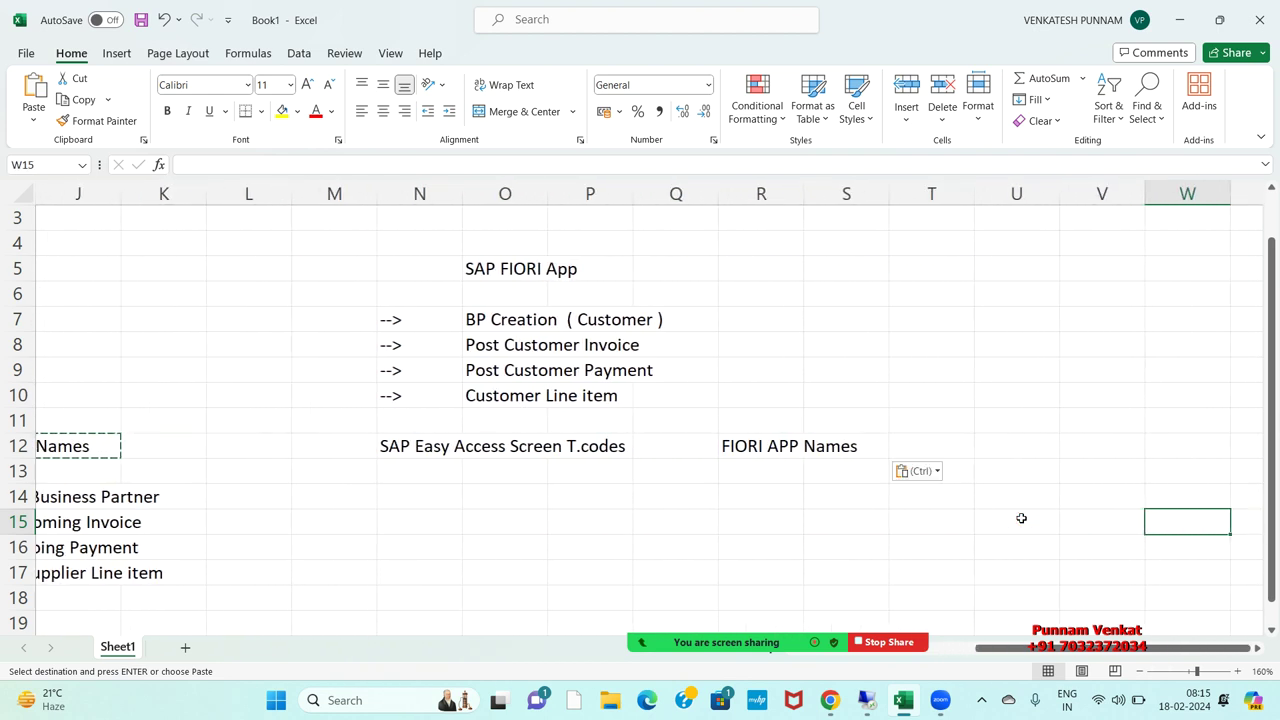
pyautogui.click(472, 488)
pyautogui.click(768, 498)
pyautogui.click(505, 512)
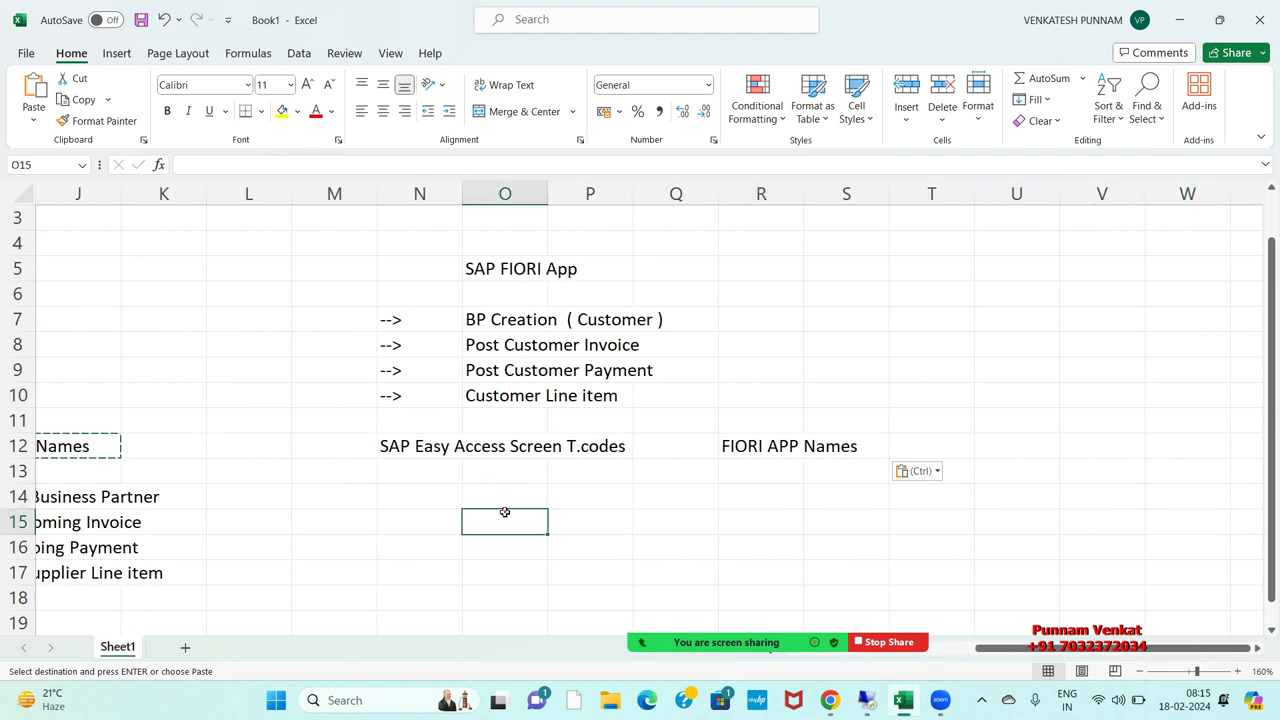
pyautogui.click(487, 321)
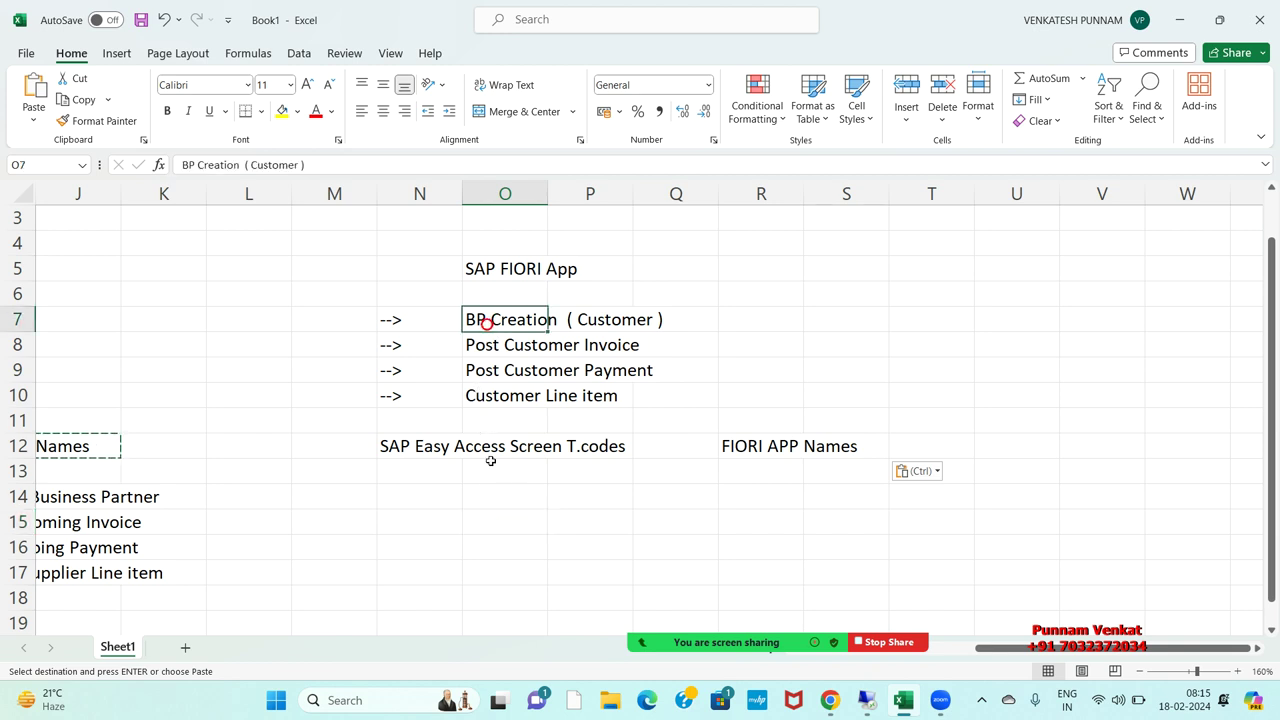
pyautogui.click(491, 497)
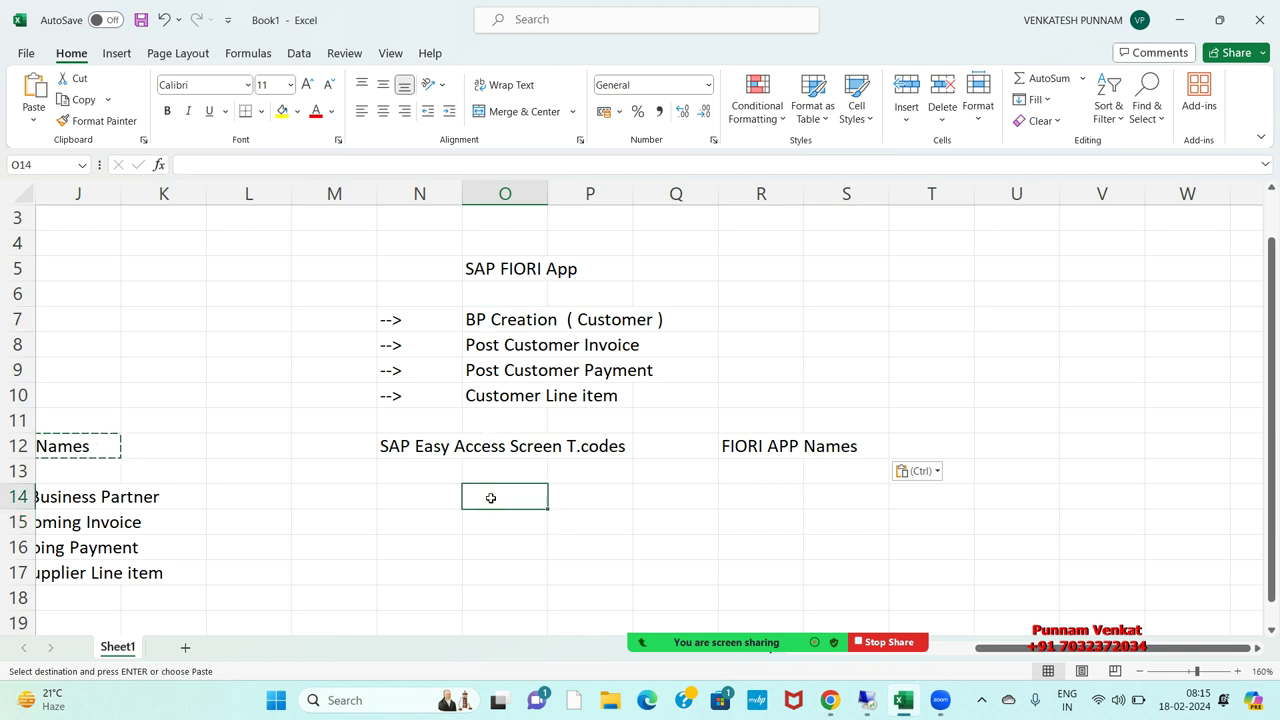
pyautogui.write('BP')
pyautogui.press('Return')
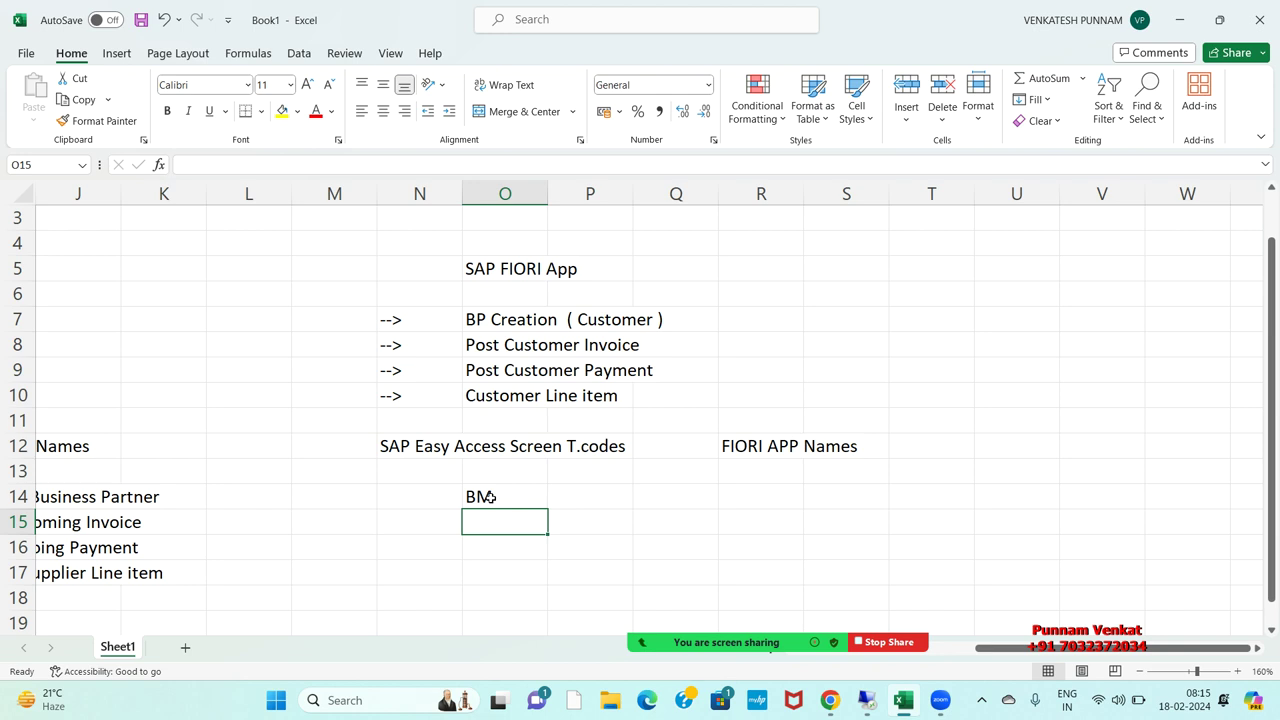
# Copy "Maintain Business Partner" from cell I14 to R14 under the customer section's FIORI APP Names heading
pyautogui.press('Up')
pyautogui.press('Left')
pyautogui.press('Left')
pyautogui.press('Left')
pyautogui.press('Left')
pyautogui.press('Left')
pyautogui.press('Left')
pyautogui.press('Left')
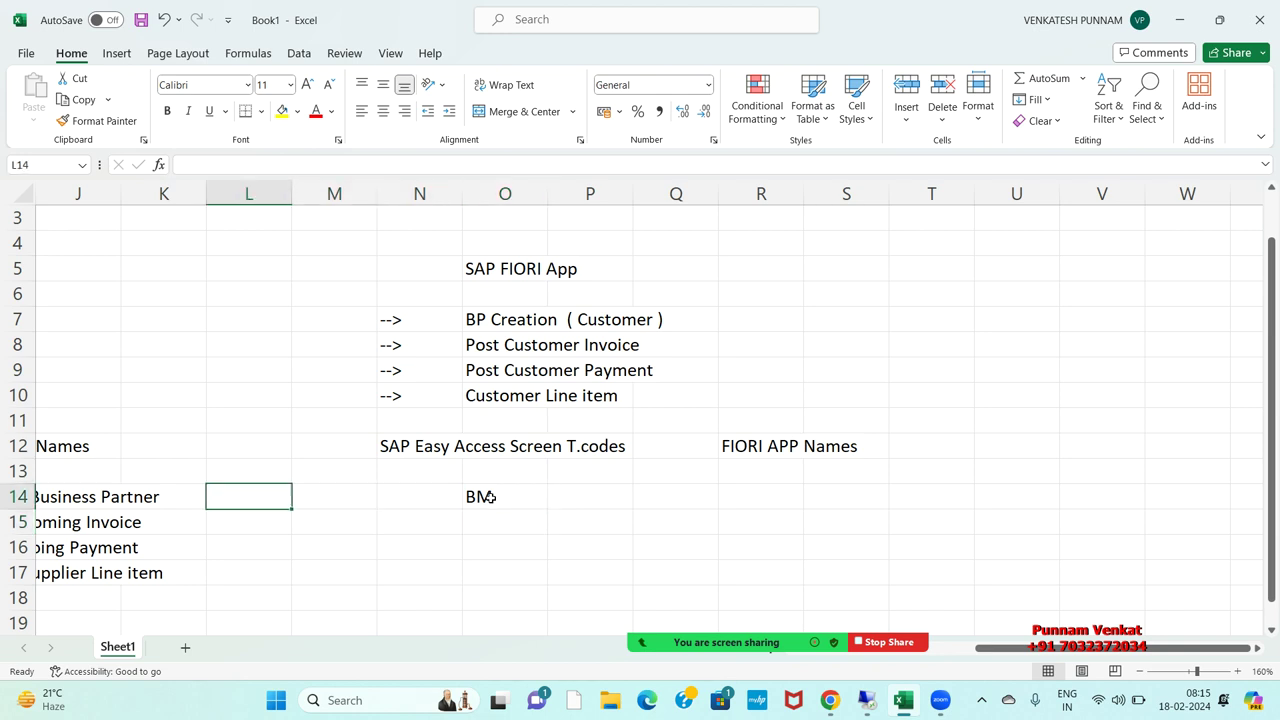
pyautogui.press('Right')
pyautogui.hotkey('ctrl', 'c')
pyautogui.press('Right')
pyautogui.press('Right')
pyautogui.press('Right')
pyautogui.press('Right')
pyautogui.press('Right')
pyautogui.press('Right')
pyautogui.press('Right')
pyautogui.press('Right')
pyautogui.press('Right')
pyautogui.hotkey('ctrl', 'v')
pyautogui.press('Down')
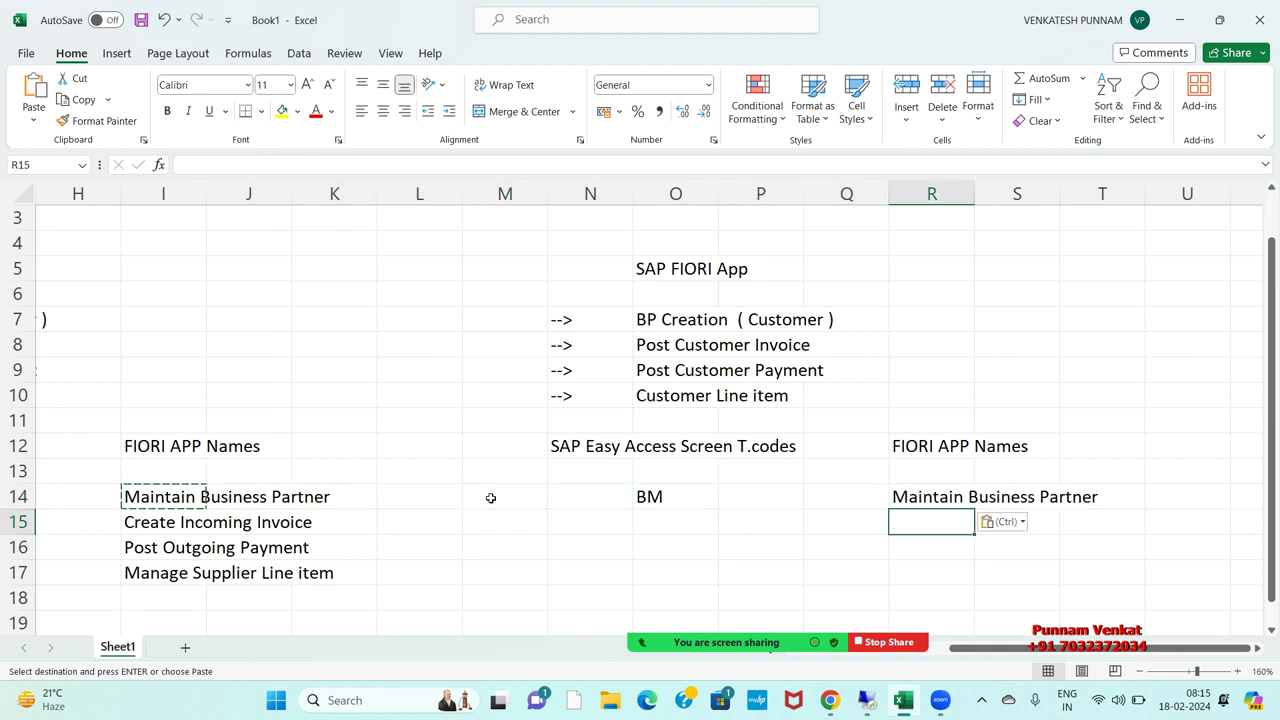
# Enter the T.code "FB70" in cell O15
pyautogui.press('Left')
pyautogui.press('Left')
pyautogui.press('Left')
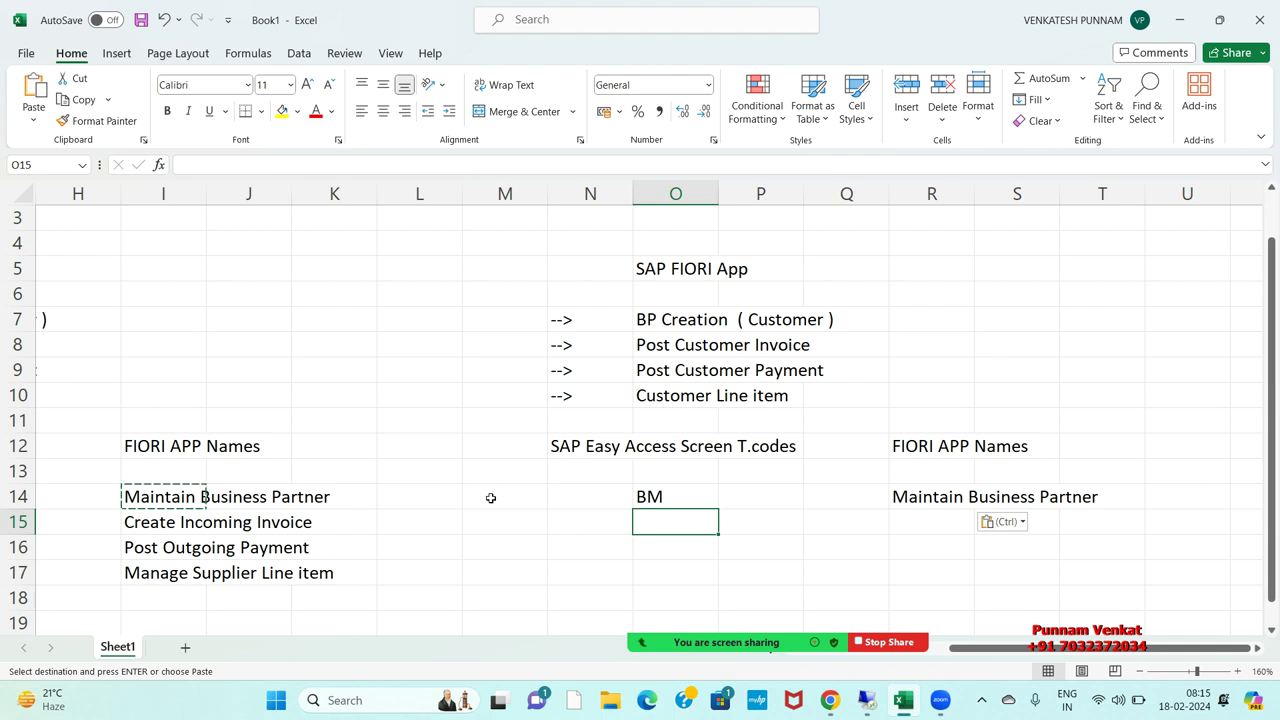
pyautogui.write('FB70')
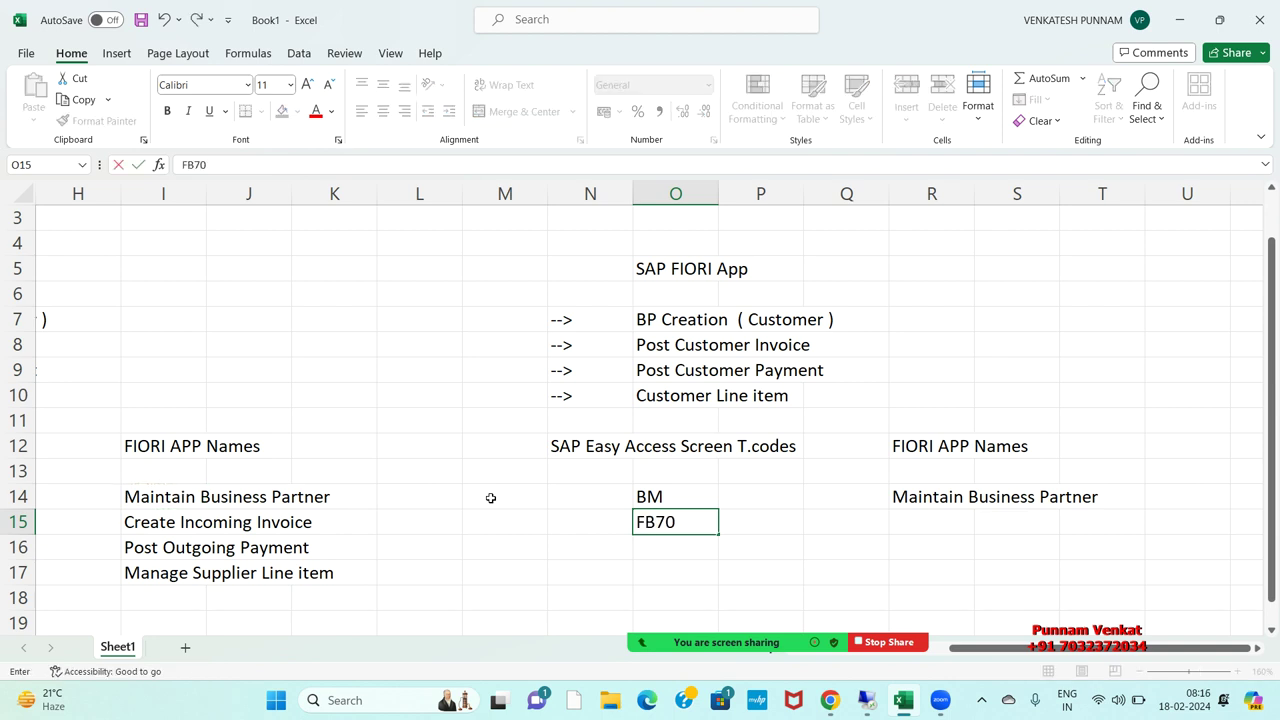
# Enter the FIORI app name "Create Outgong Invoice" in cell R15, on the FB70 row
pyautogui.press('Tab')
pyautogui.press('Tab')
pyautogui.press('Tab')
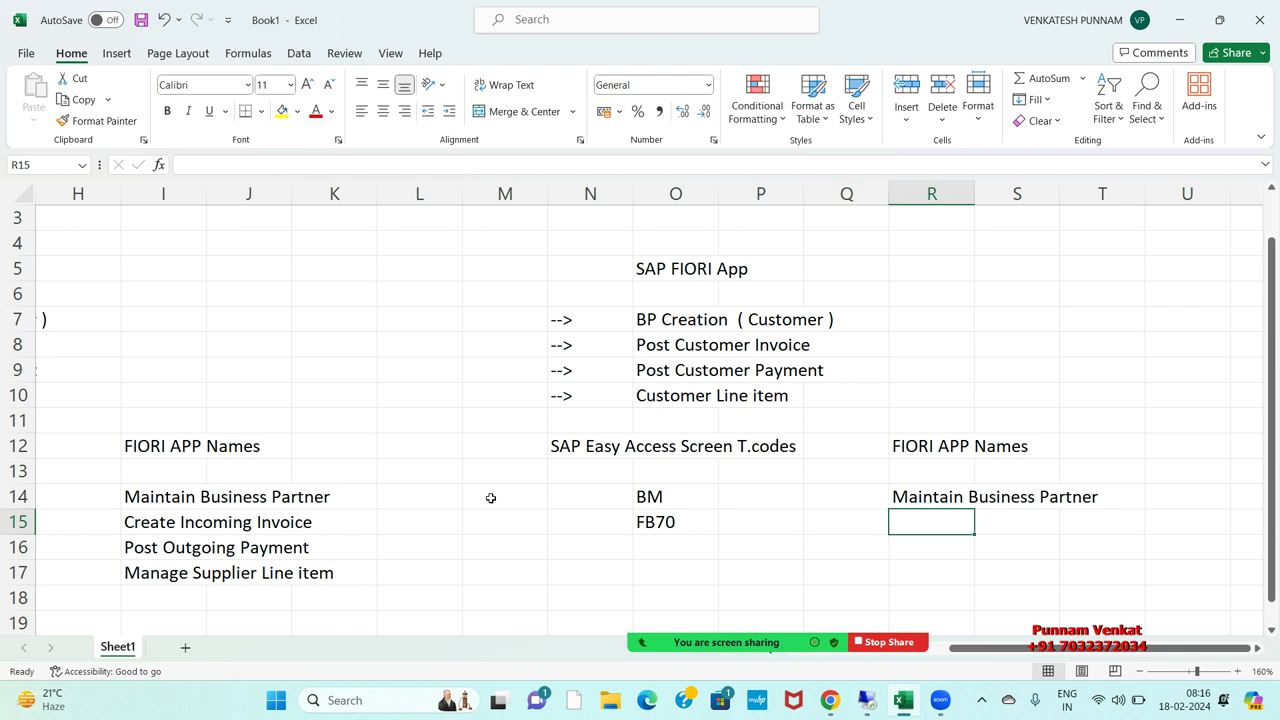
pyautogui.write('cREATE ')
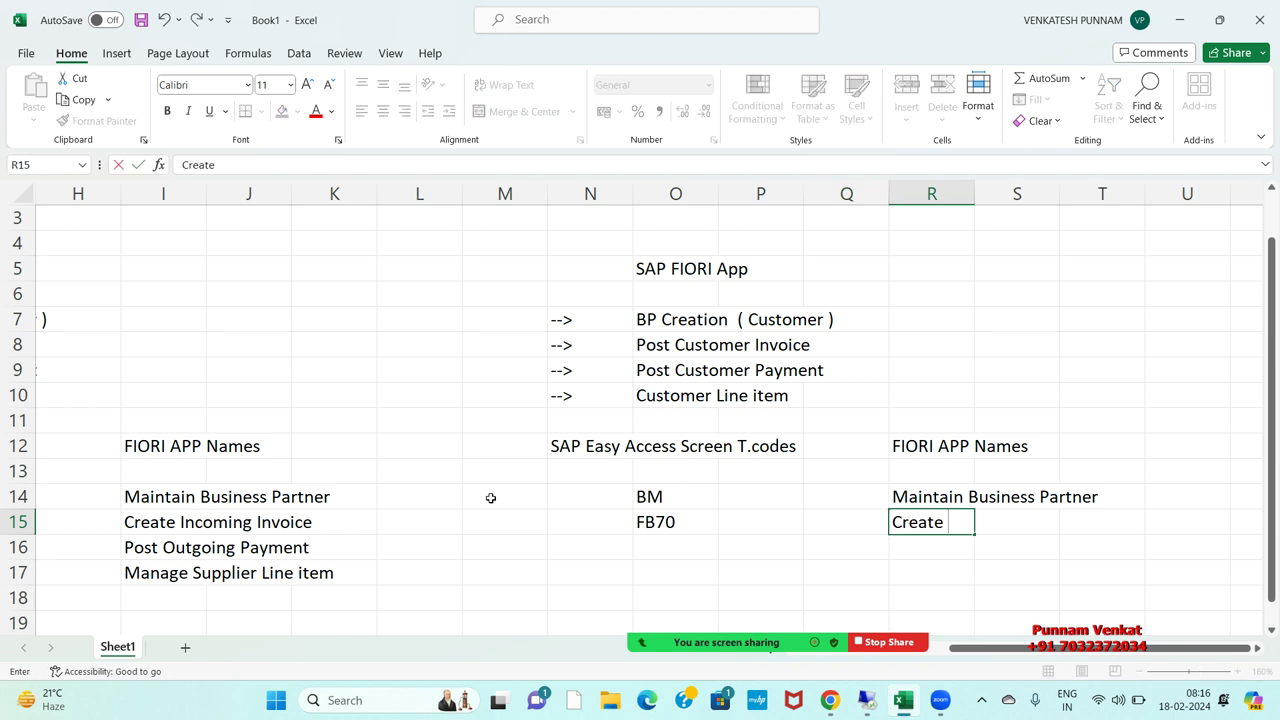
pyautogui.write('Outgong Invoice')
pyautogui.press('Return')
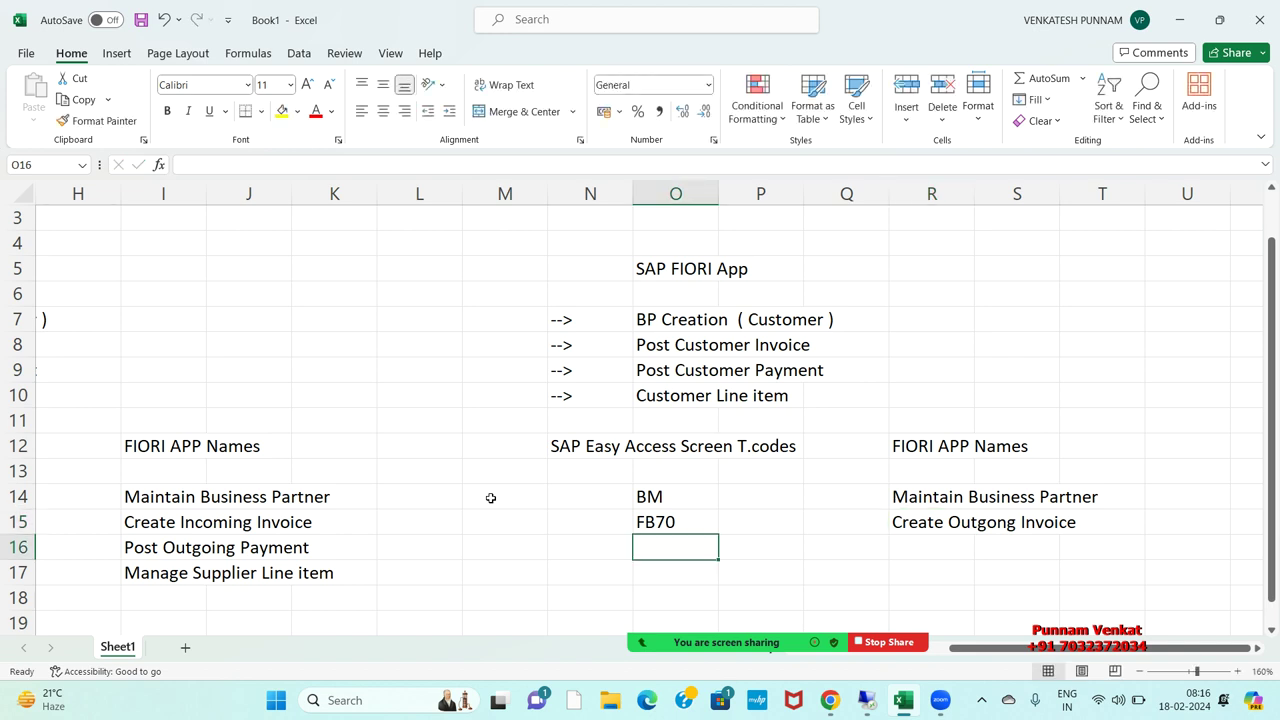
# Enter the T.code "F-28" in cell O16 and move to cell R16 under FIORI APP Names
pyautogui.write('F-')
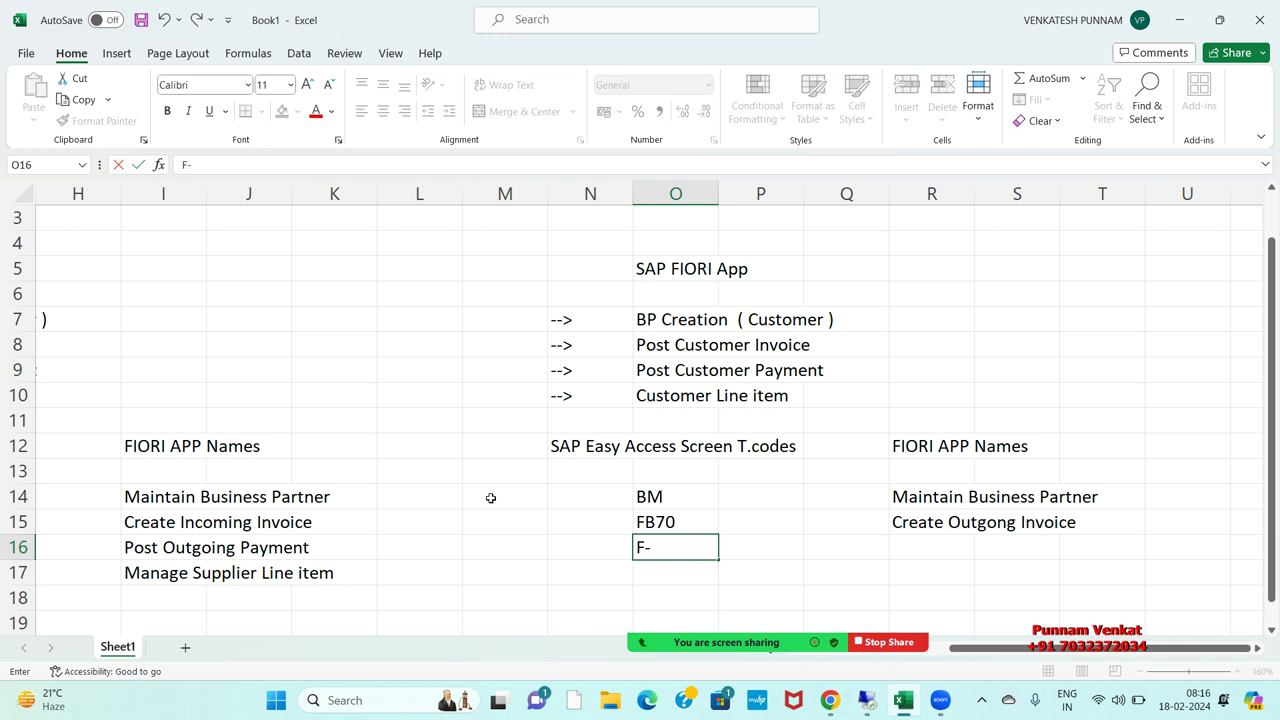
pyautogui.write('28')
pyautogui.press('Tab')
pyautogui.press('Tab')
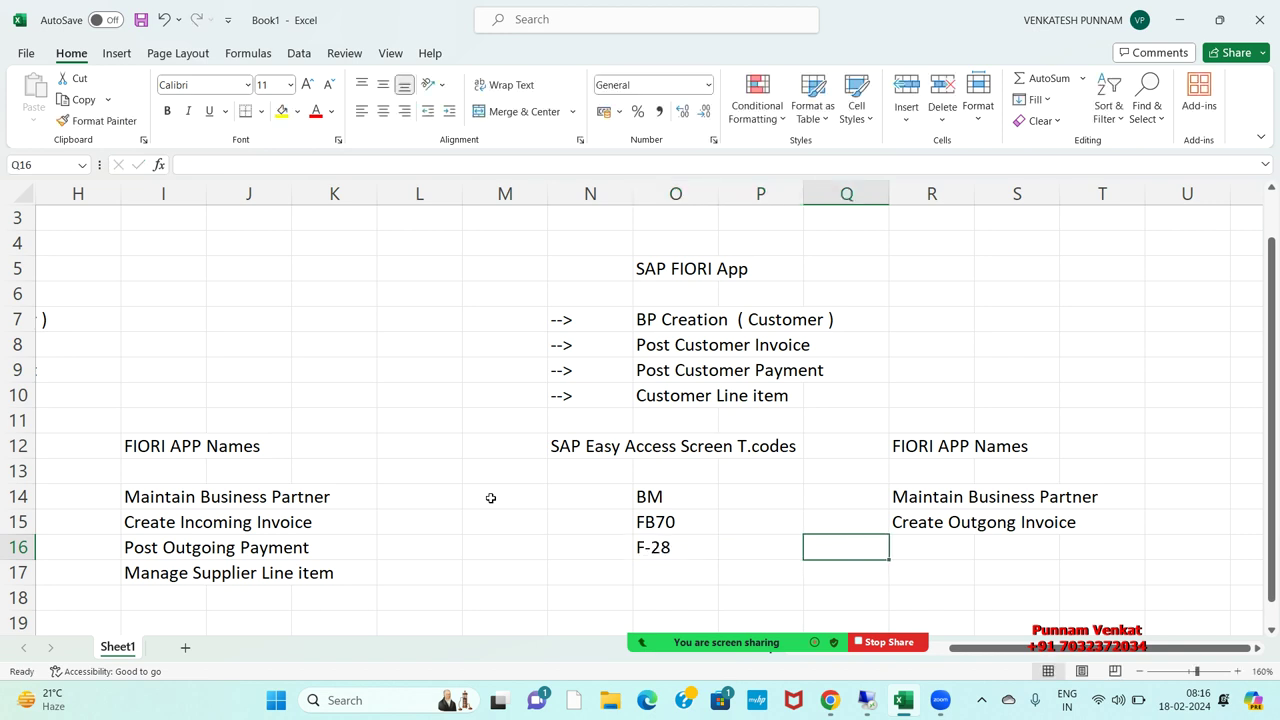
pyautogui.press('Tab')
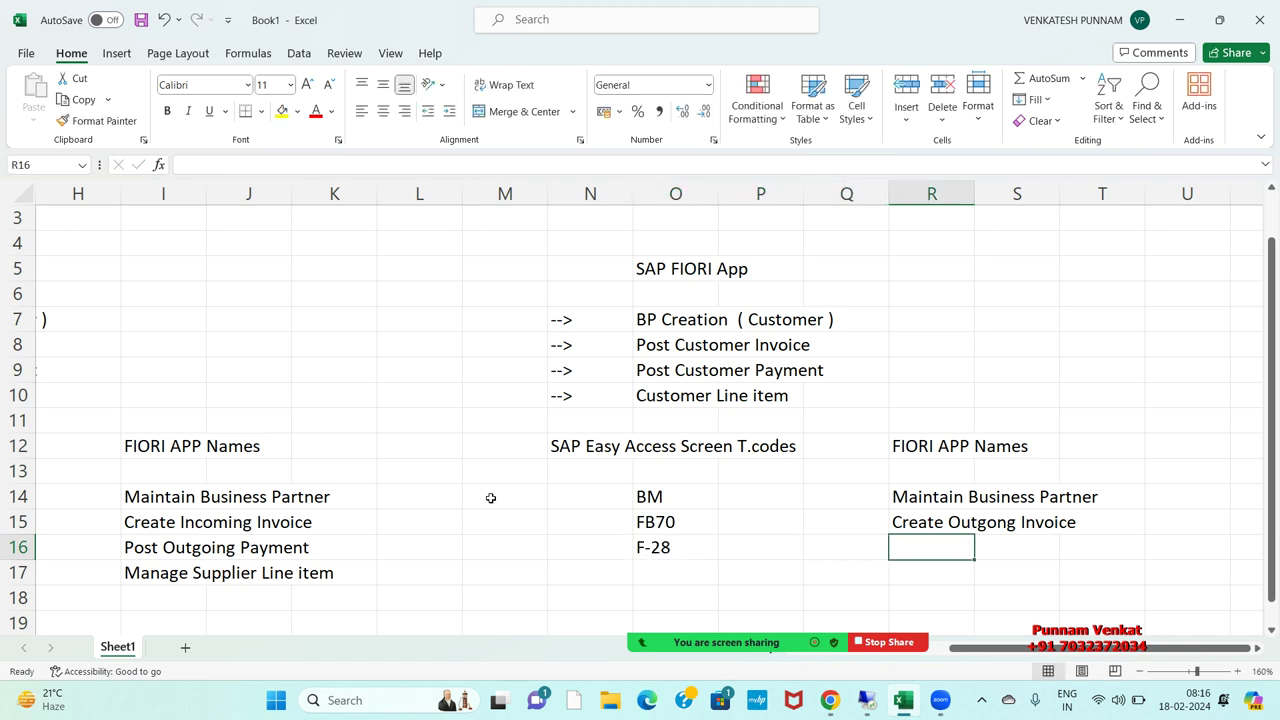
# Enter the FIORI app name "Post Incoming Payment" in cell R16, on the F-28 row
pyautogui.write('Post')
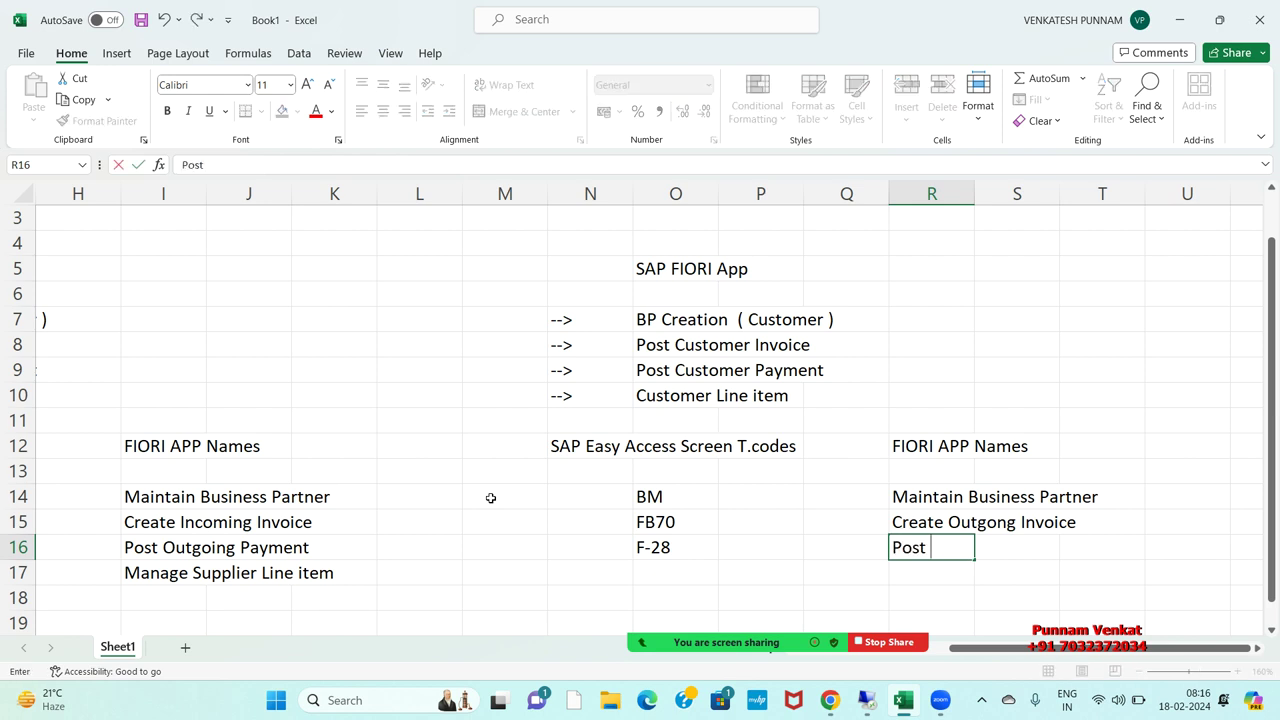
pyautogui.write(' Incomin')
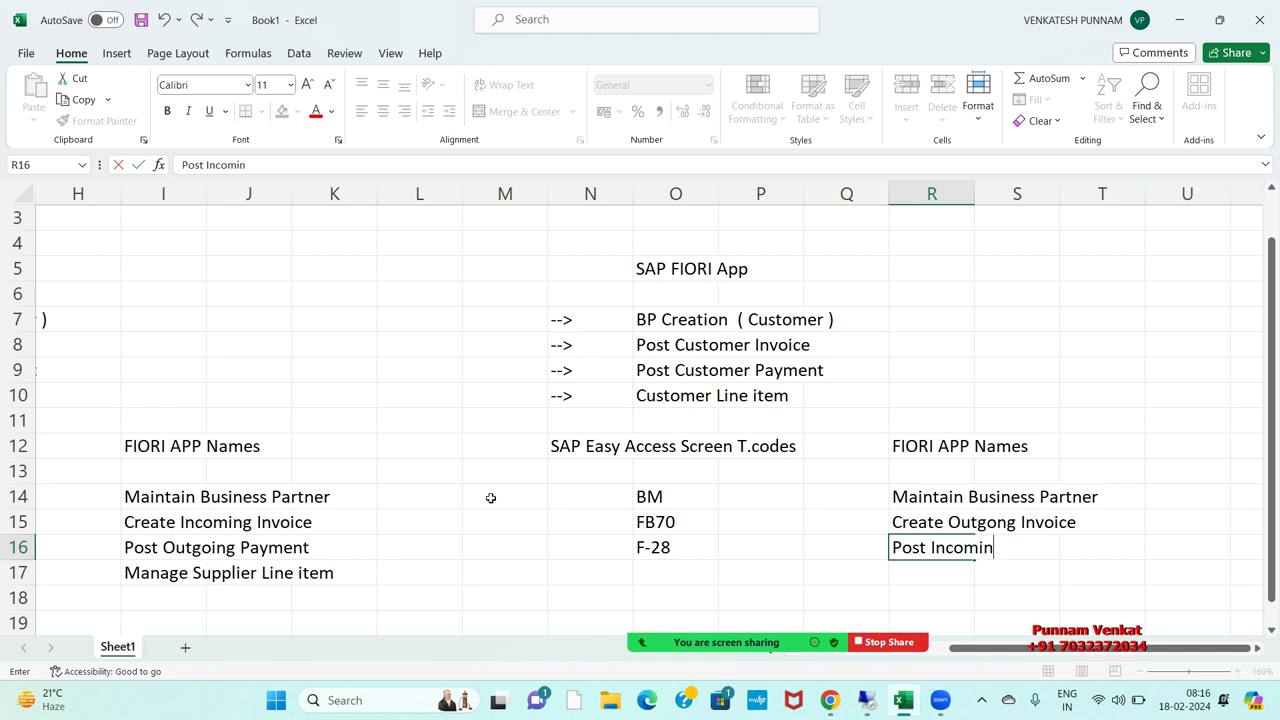
pyautogui.write('g Payment')
pyautogui.press('Return')
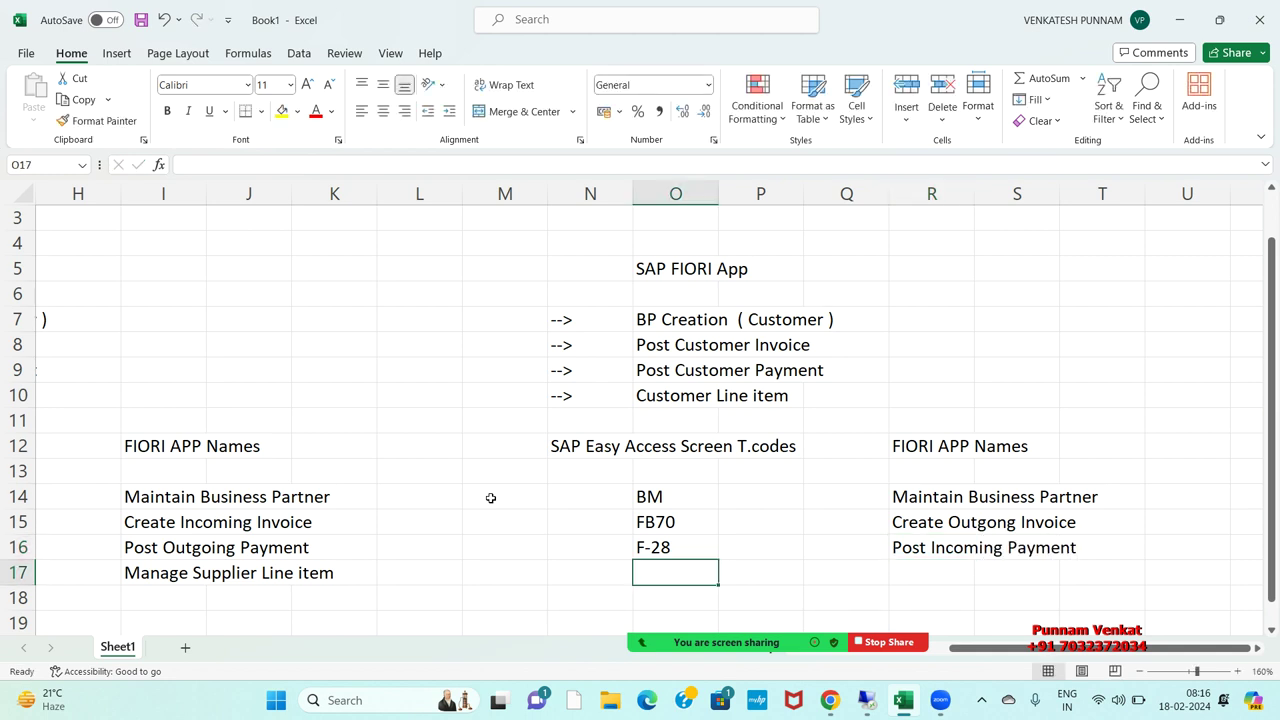
# Enter the T.code "FBL5N" in cell O17 and move to cell R17 under FIORI APP Names
pyautogui.write('FBL')
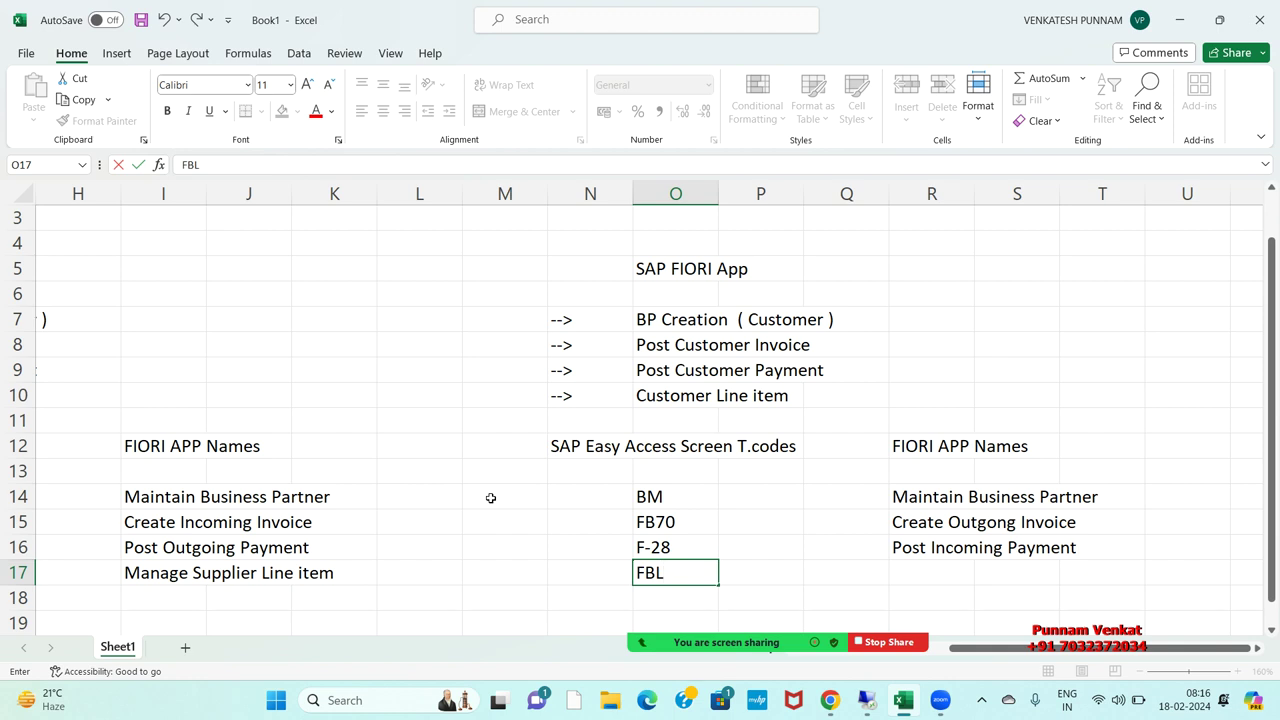
pyautogui.write('5N')
pyautogui.press('Return')
pyautogui.press('Up')
pyautogui.press('Right')
pyautogui.press('Right')
pyautogui.press('Right')
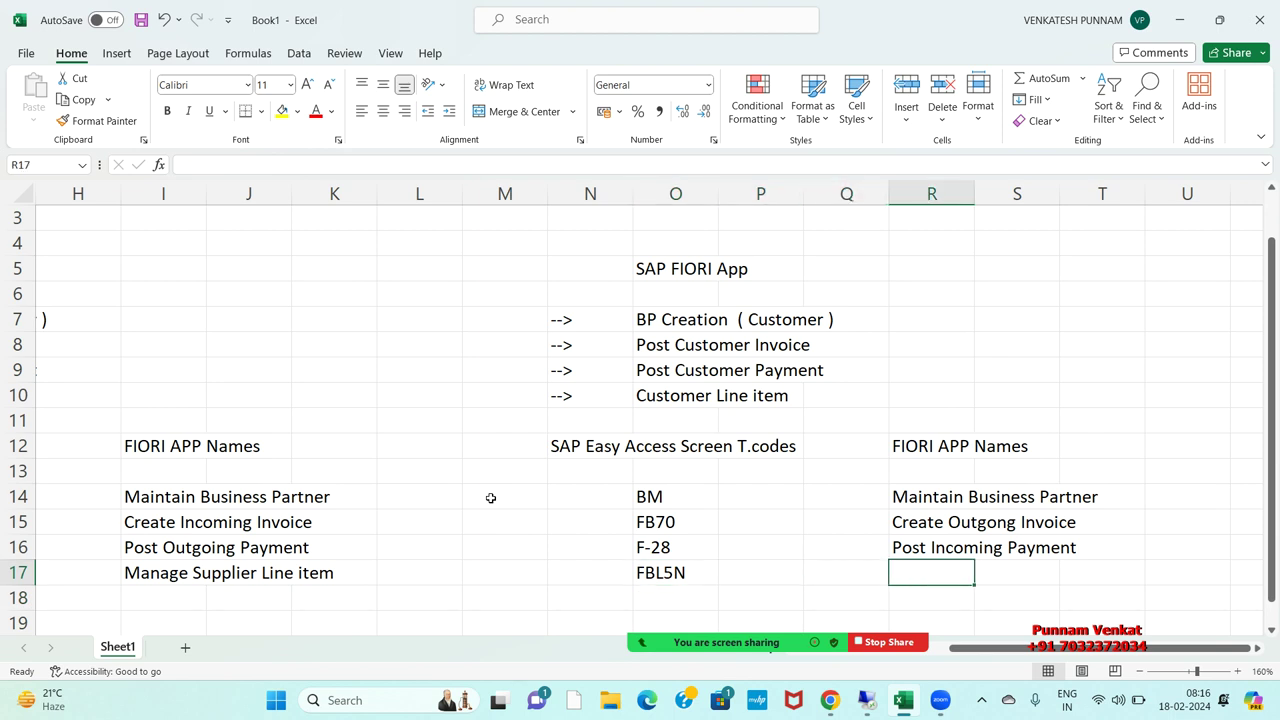
# Switch to the SAP Fiori Apps Reference Library in Chrome and search the apps for "FBL5N"
pyautogui.hotkey('alt', 'Tab')
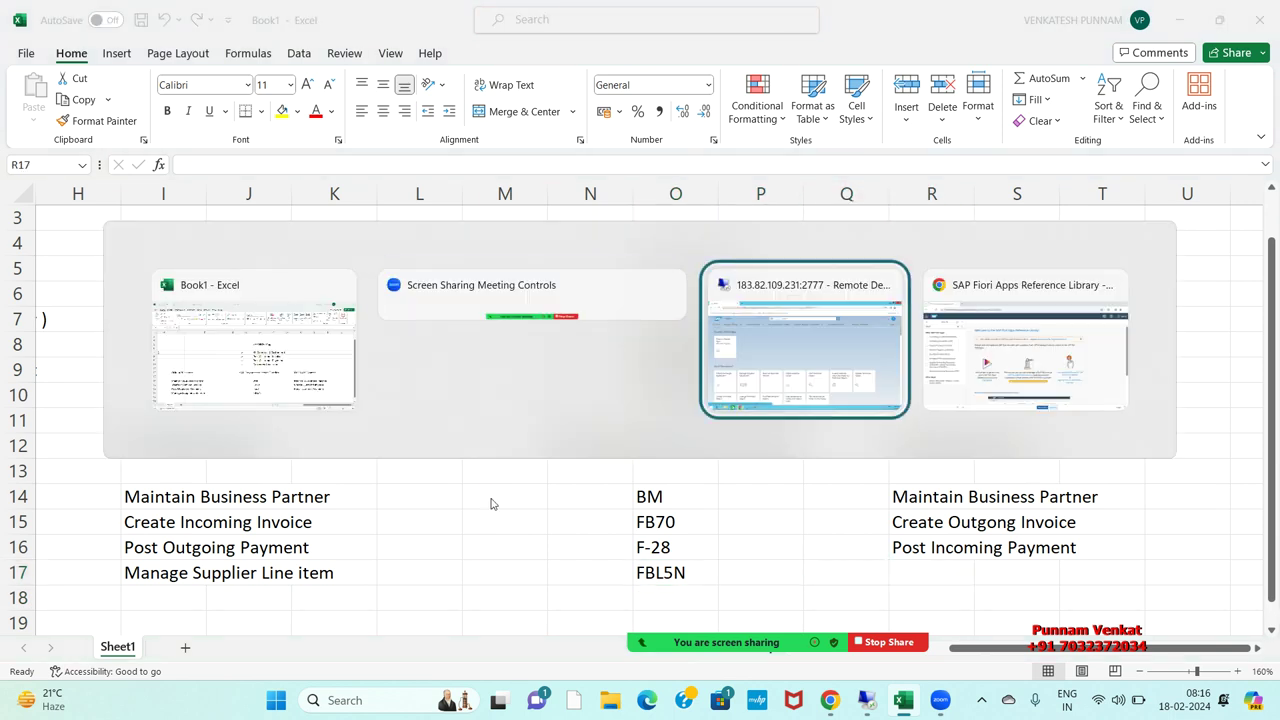
pyautogui.press('Tab')
pyautogui.press('Tab')
pyautogui.click(214, 161)
pyautogui.write('F')
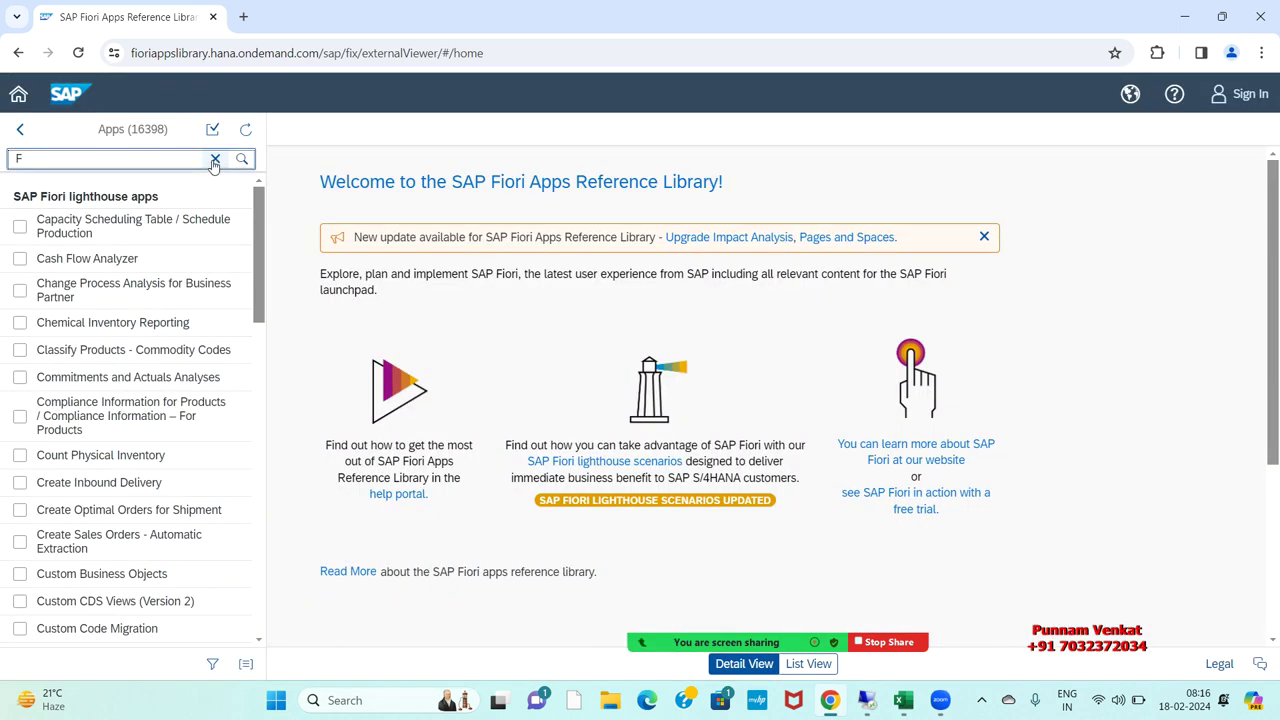
pyautogui.write('BL')
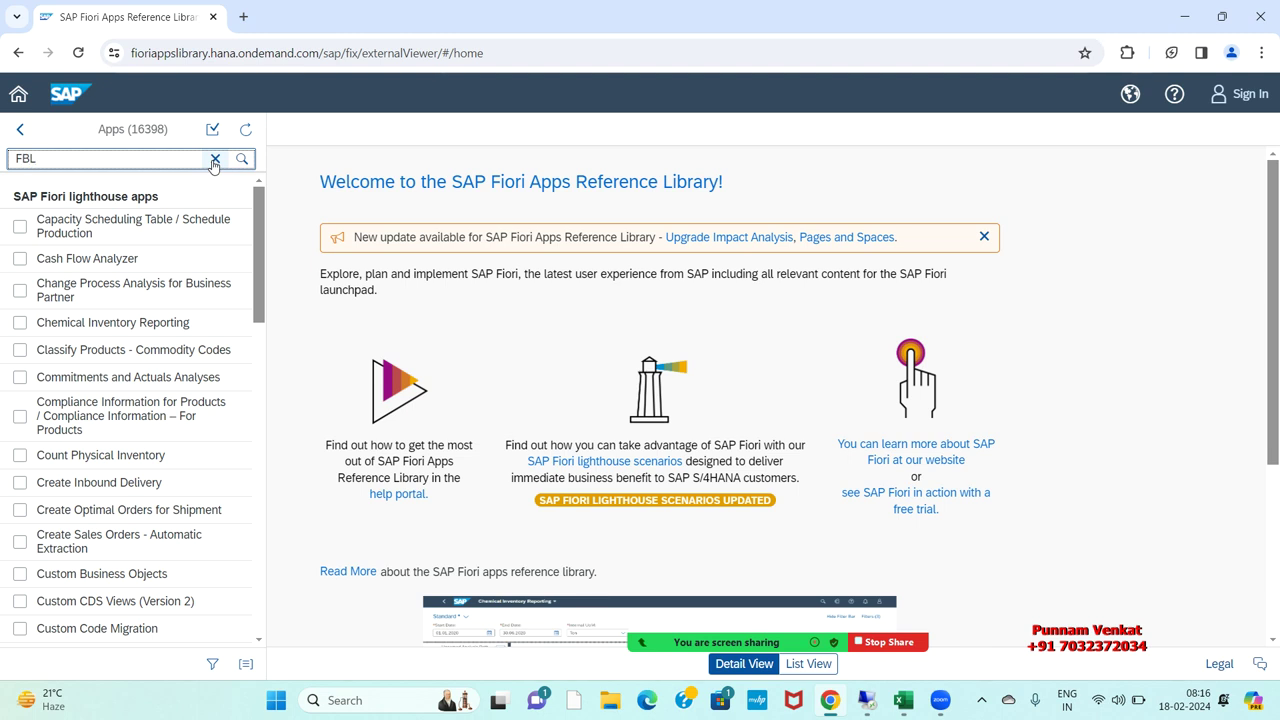
pyautogui.write('5N')
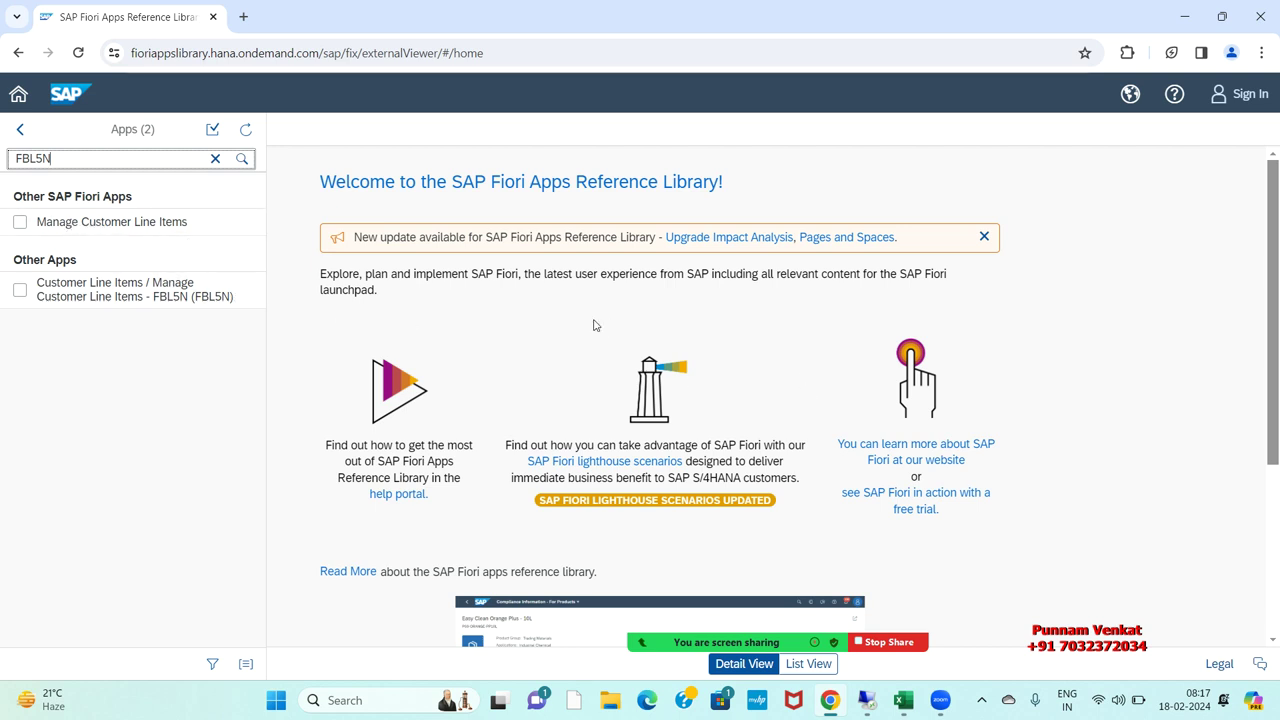
# Return to the Excel workbook and enter "Manage Customer line item" in cell R17, on the FBL5N row
pyautogui.hotkey('alt', 'Tab')
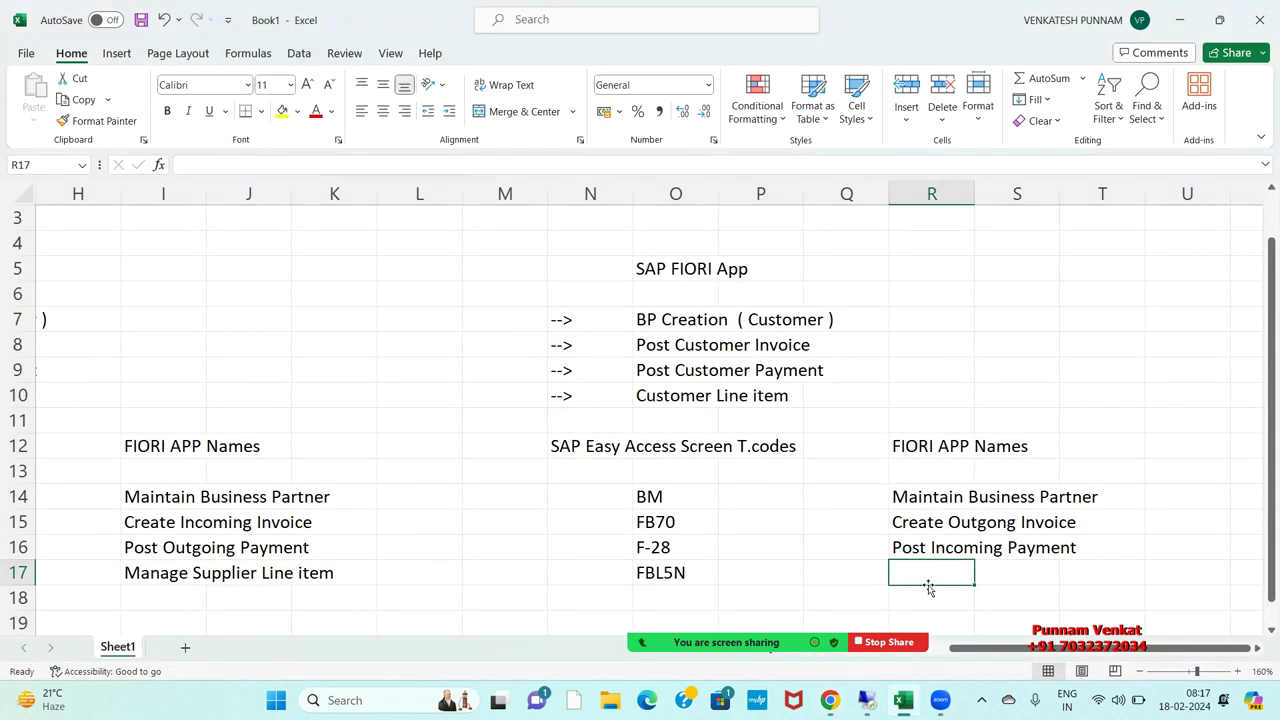
pyautogui.write('MA')
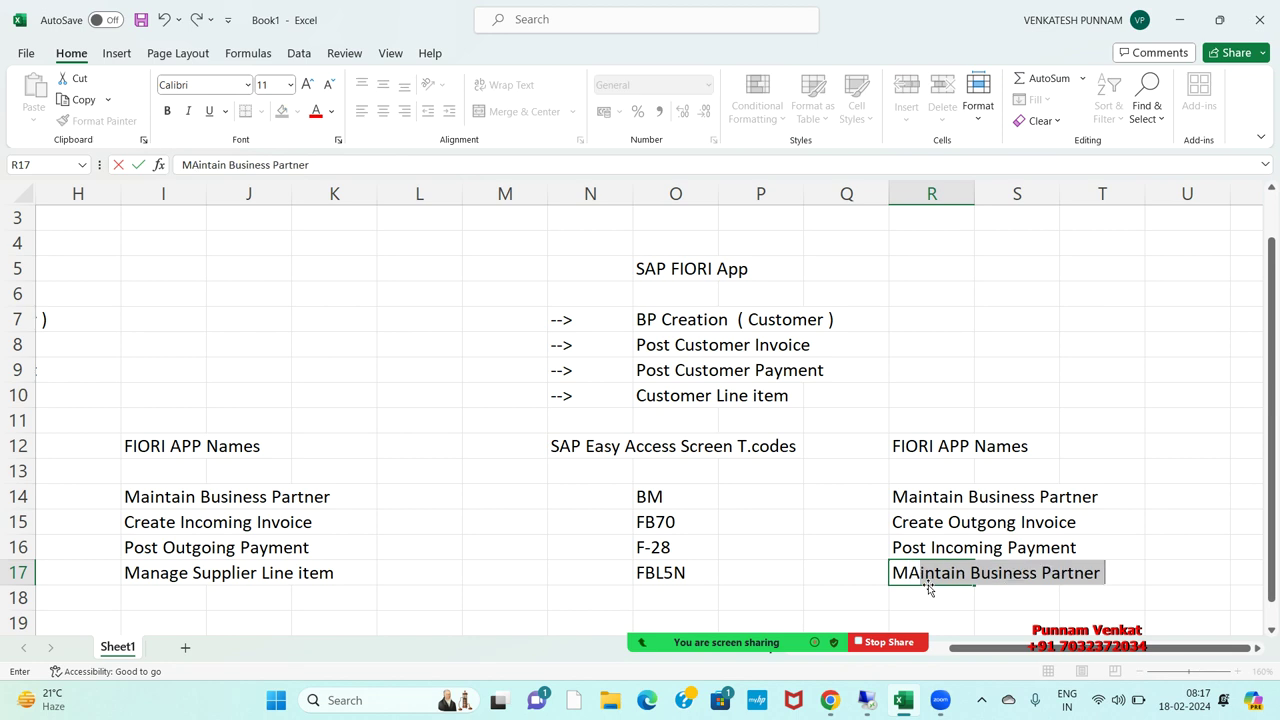
pyautogui.press('BackSpace')
pyautogui.press('BackSpace')
pyautogui.write('anage')
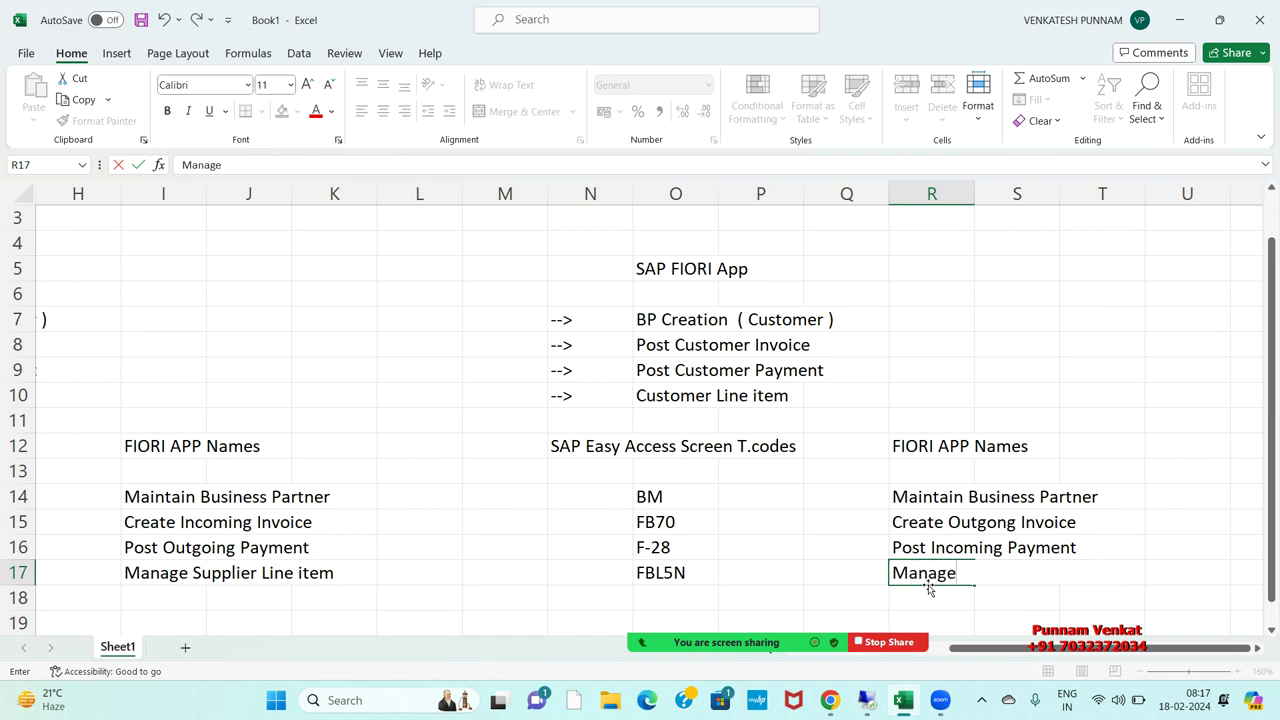
pyautogui.write(' Customer lin')
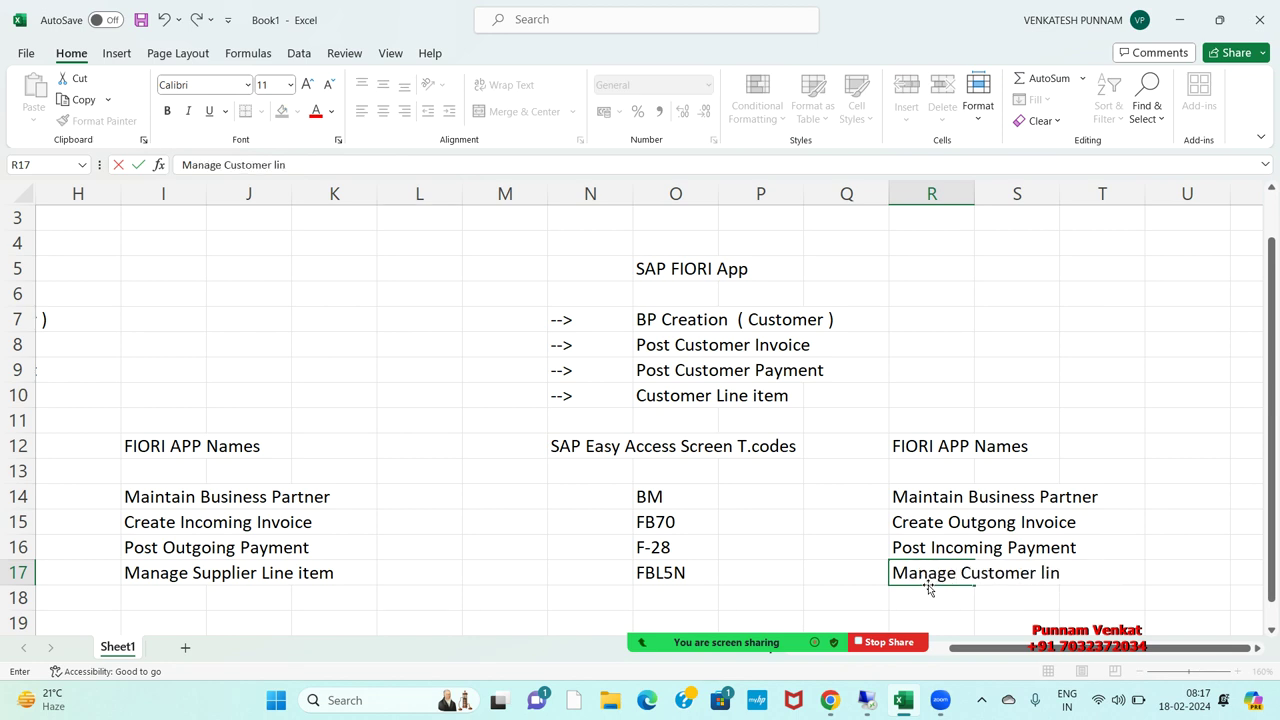
pyautogui.write('e item')
pyautogui.press('Return')
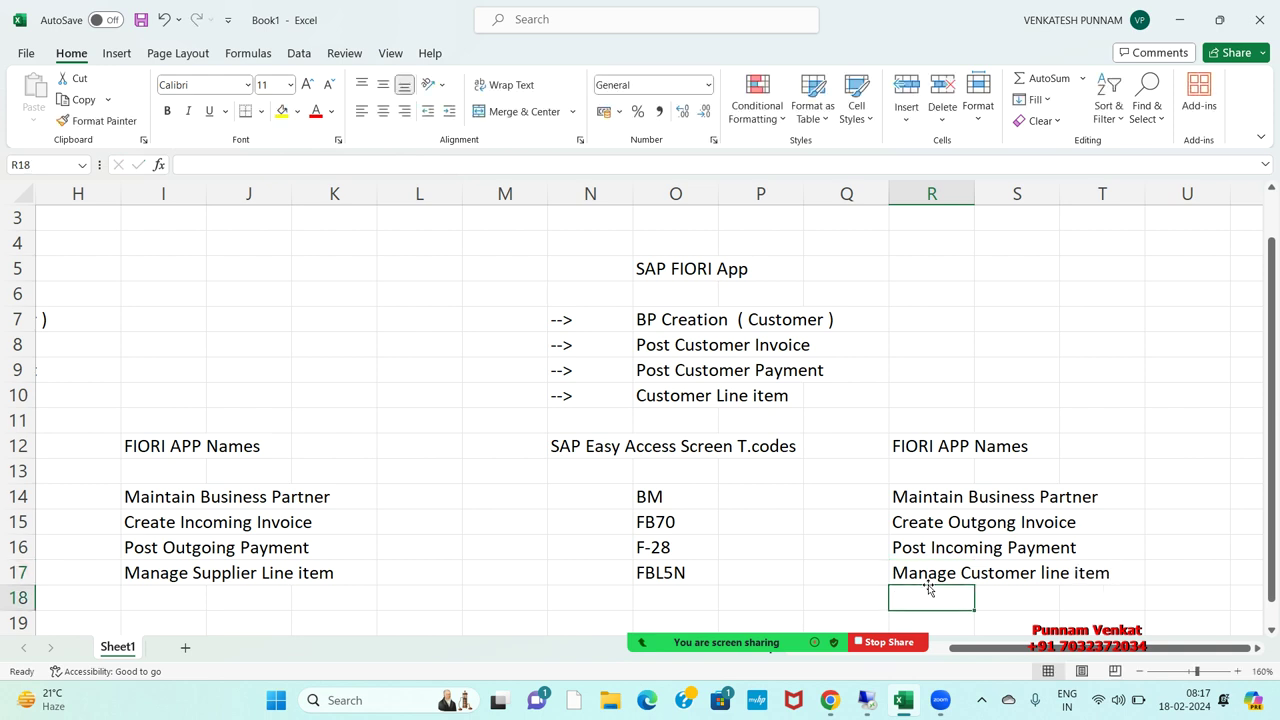
# Correct the customer section's first T.code in cell O14 to "BP"
pyautogui.moveTo(505, 243); pyautogui.dragTo(1095, 580)
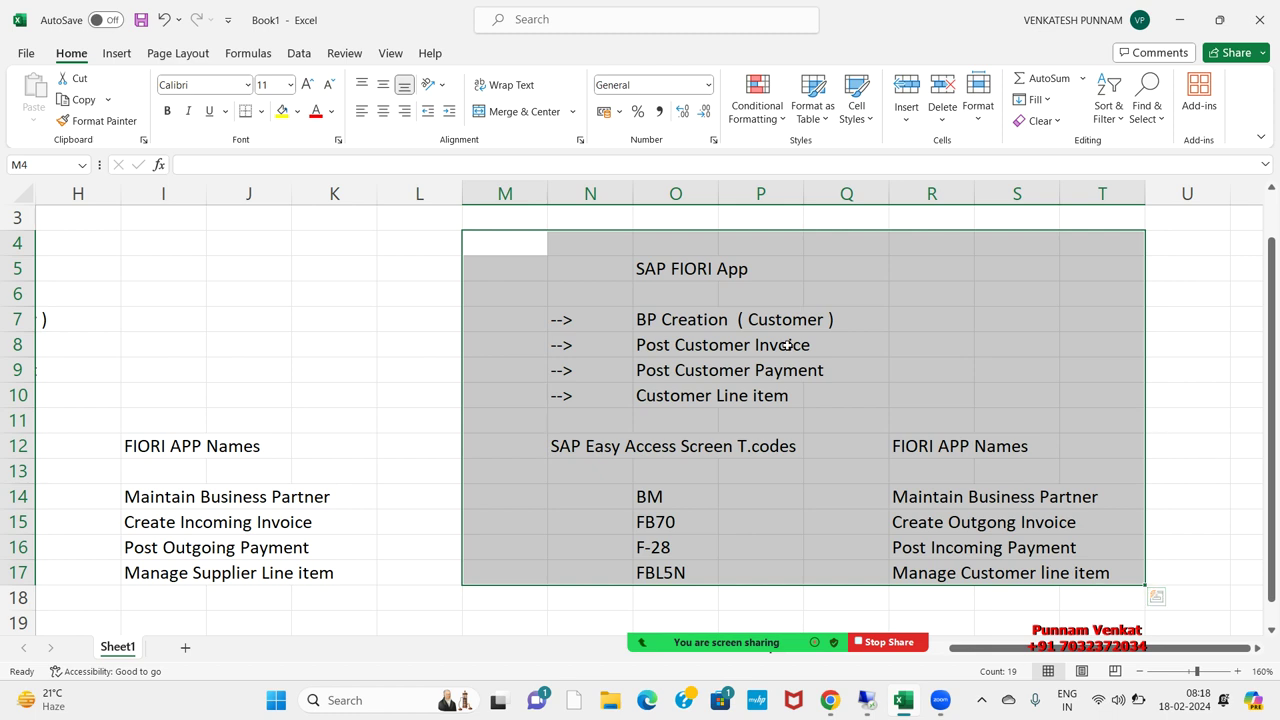
pyautogui.click(658, 496)
pyautogui.write('bp')
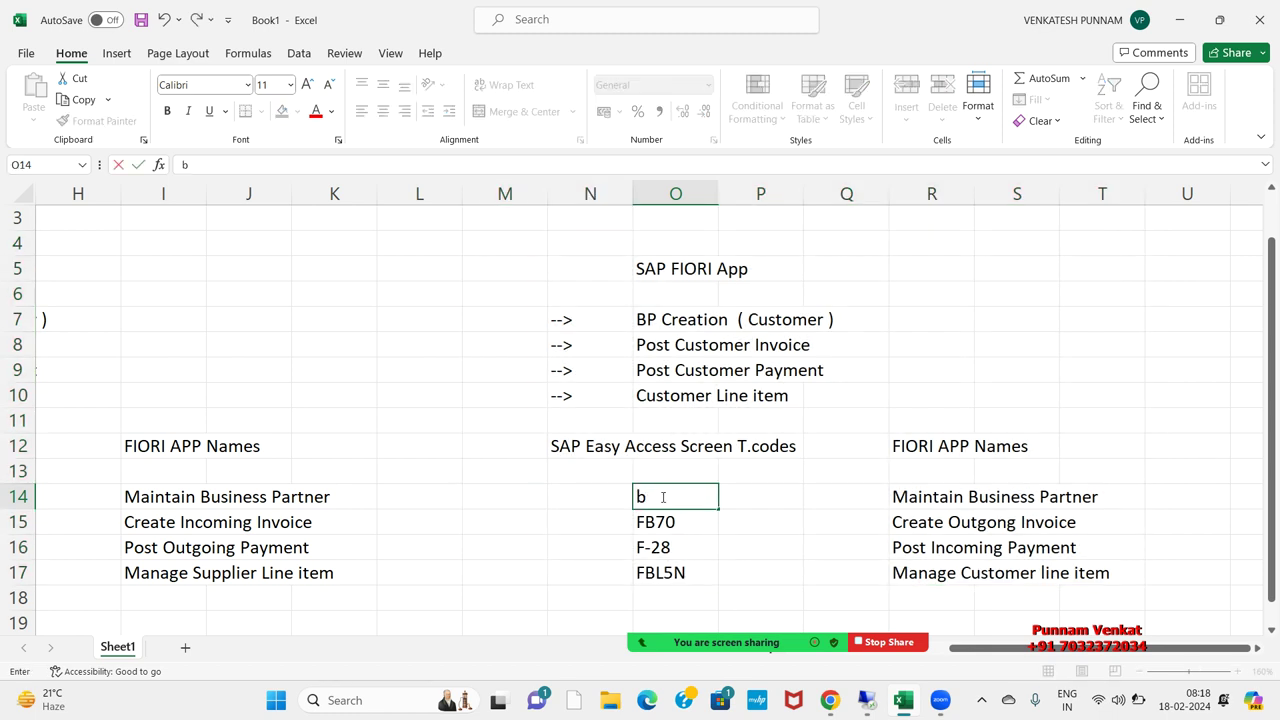
pyautogui.press('BackSpace')
pyautogui.press('BackSpace')
pyautogui.write('BP')
pyautogui.press('Return')
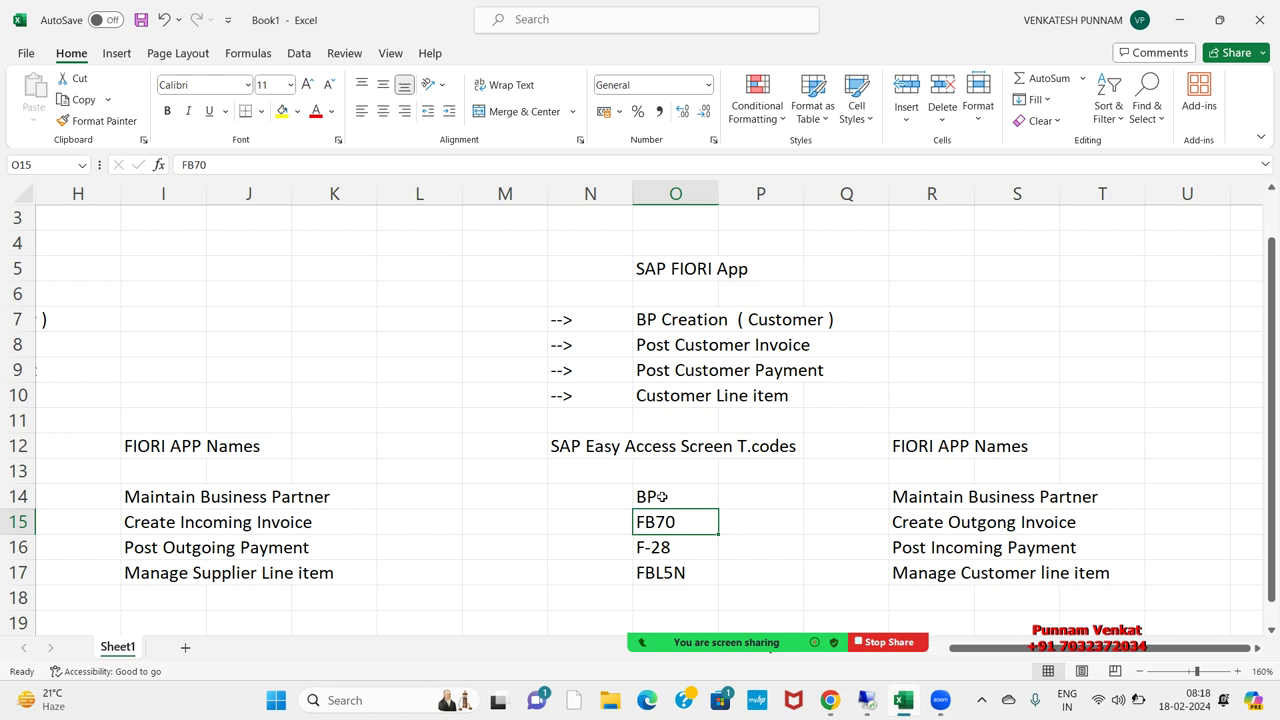
# Review the customer section's T.codes alongside their matching FIORI app names, starting from the BP row
pyautogui.click(661, 496)
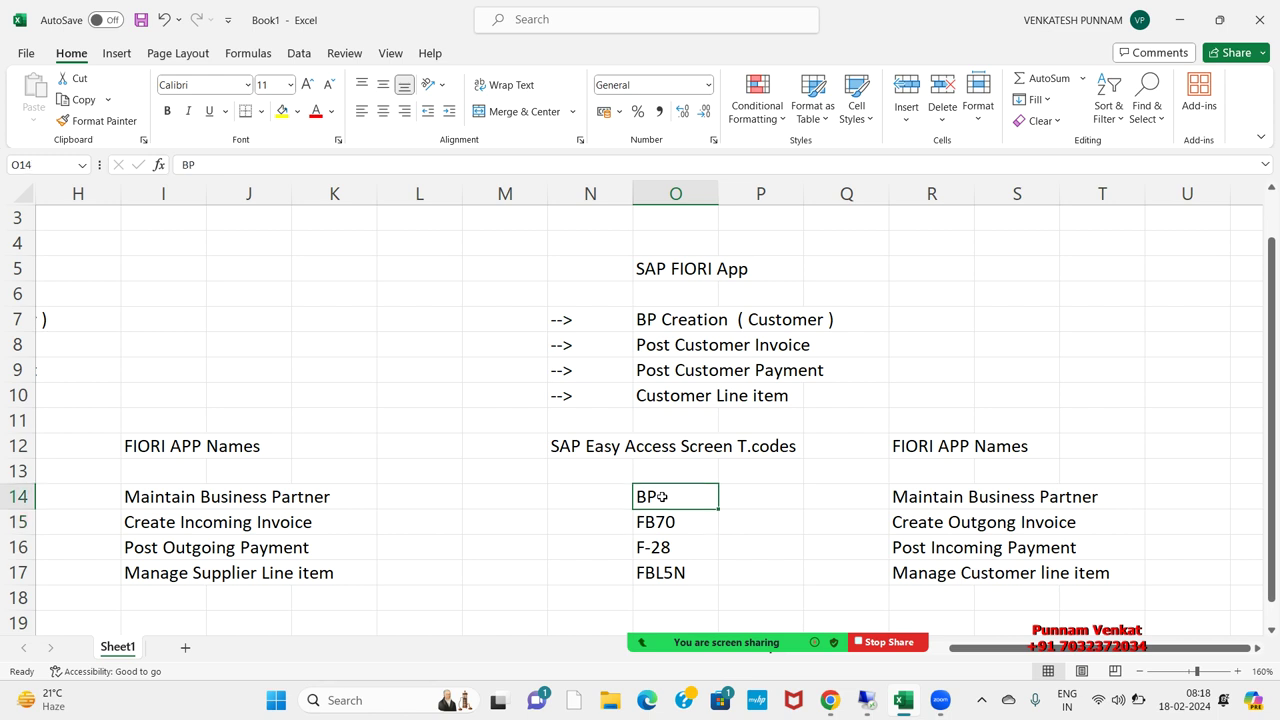
pyautogui.press('Down')
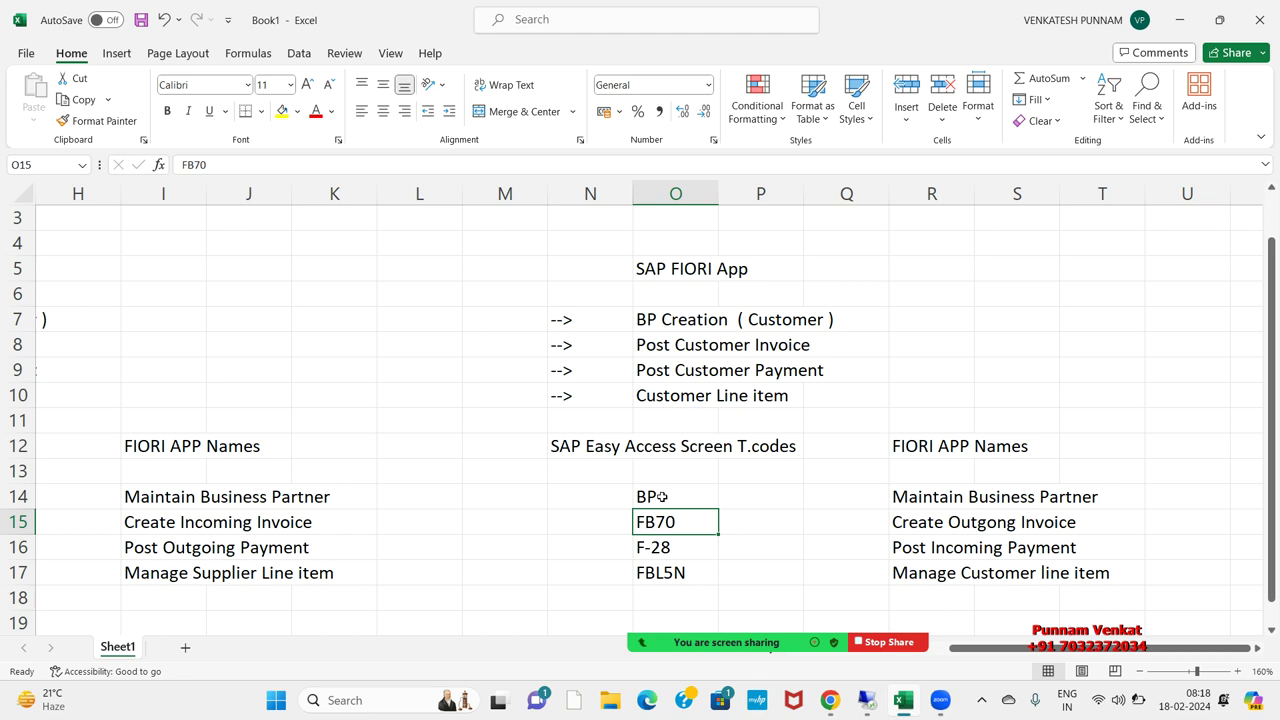
pyautogui.click(661, 496)
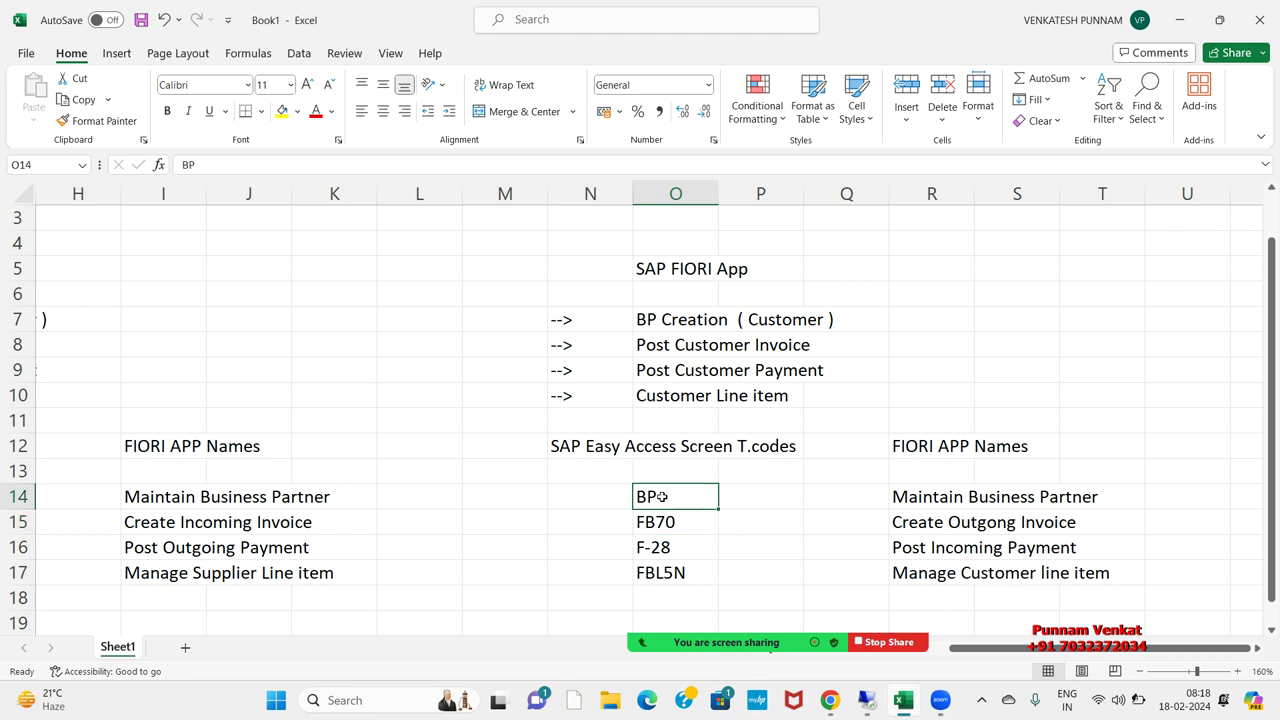
pyautogui.hotkey('shift', 'Right')
pyautogui.hotkey('shift', 'Right')
pyautogui.hotkey('shift', 'Right')
pyautogui.hotkey('shift', 'Right')
pyautogui.hotkey('shift', 'Right')
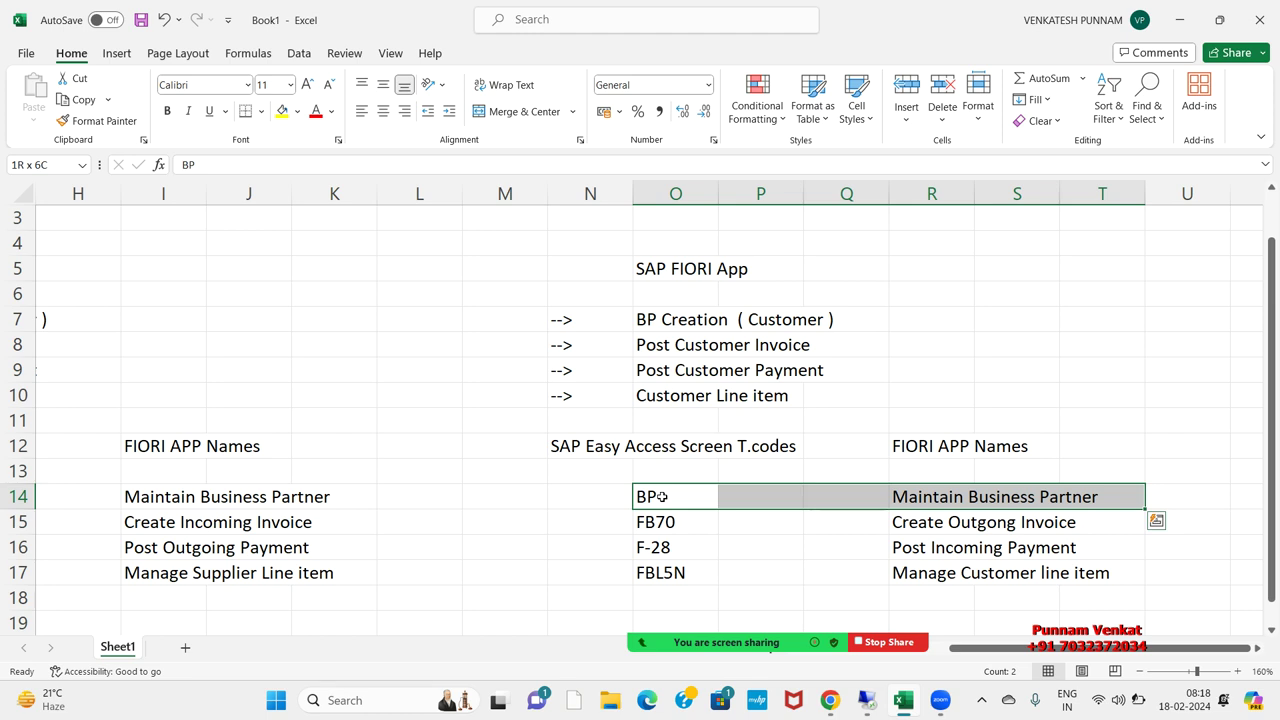
pyautogui.hotkey('shift', 'Down')
pyautogui.hotkey('shift', 'Down')
pyautogui.hotkey('shift', 'Down')
pyautogui.hotkey('shift', 'Down')
pyautogui.hotkey('shift', 'Up')
pyautogui.hotkey('shift', 'Up')
pyautogui.hotkey('shift', 'Up')
pyautogui.hotkey('shift', 'Up')
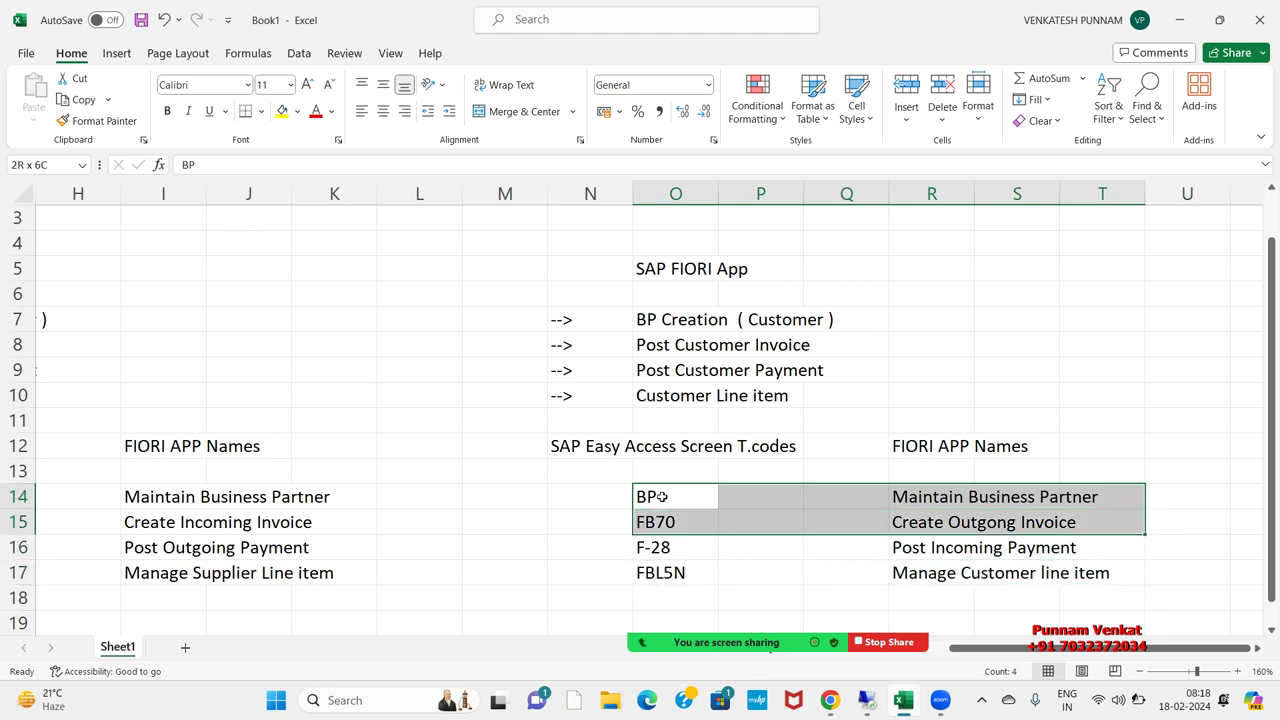
pyautogui.press('Left')
# Switch to the SAP Fiori launchpad in the remote desktop session and enter "Maitain Business Partner" as the search term
pyautogui.hotkey('alt', 'Tab')
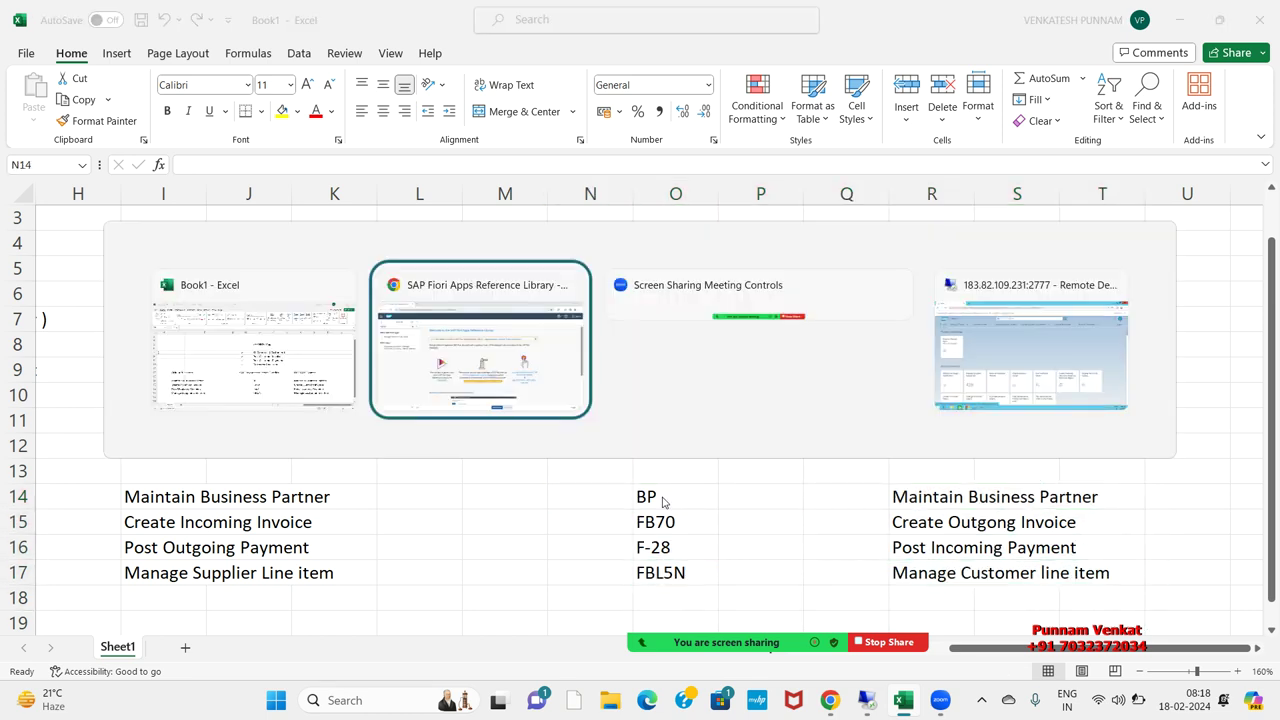
pyautogui.hotkey('alt', 'Tab')
pyautogui.hotkey('alt', 'Tab')
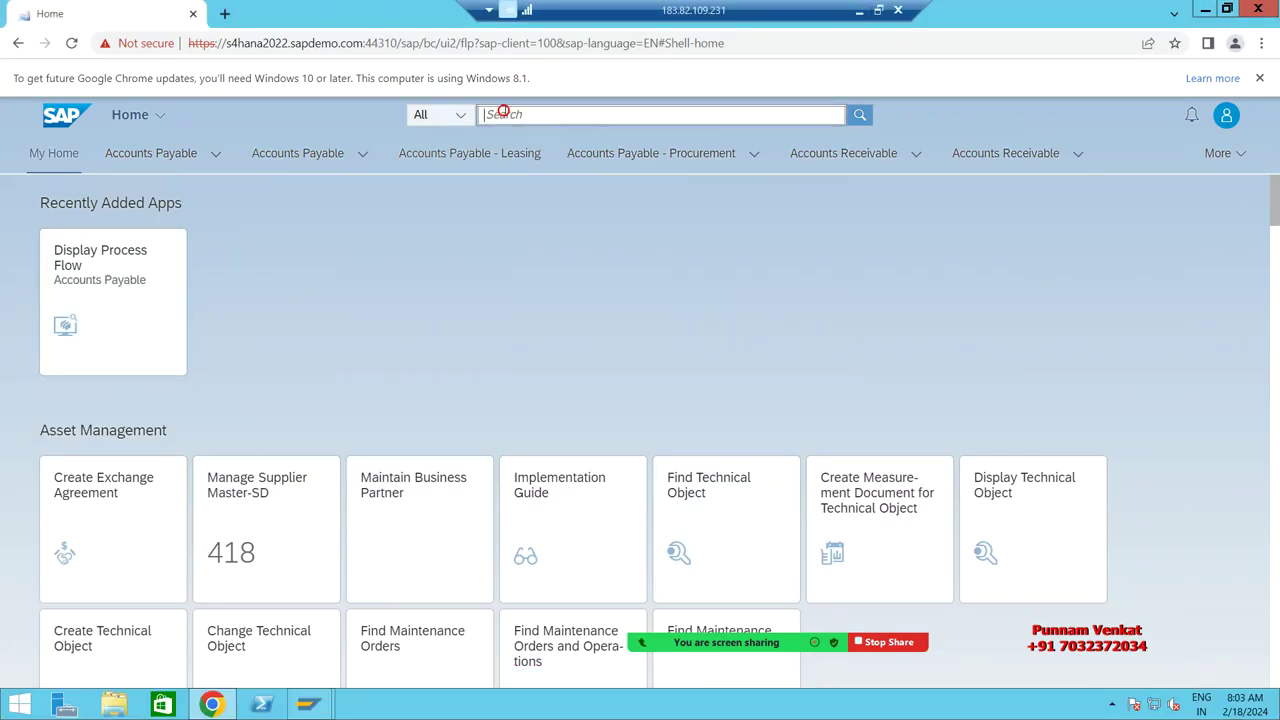
pyautogui.click(504, 113)
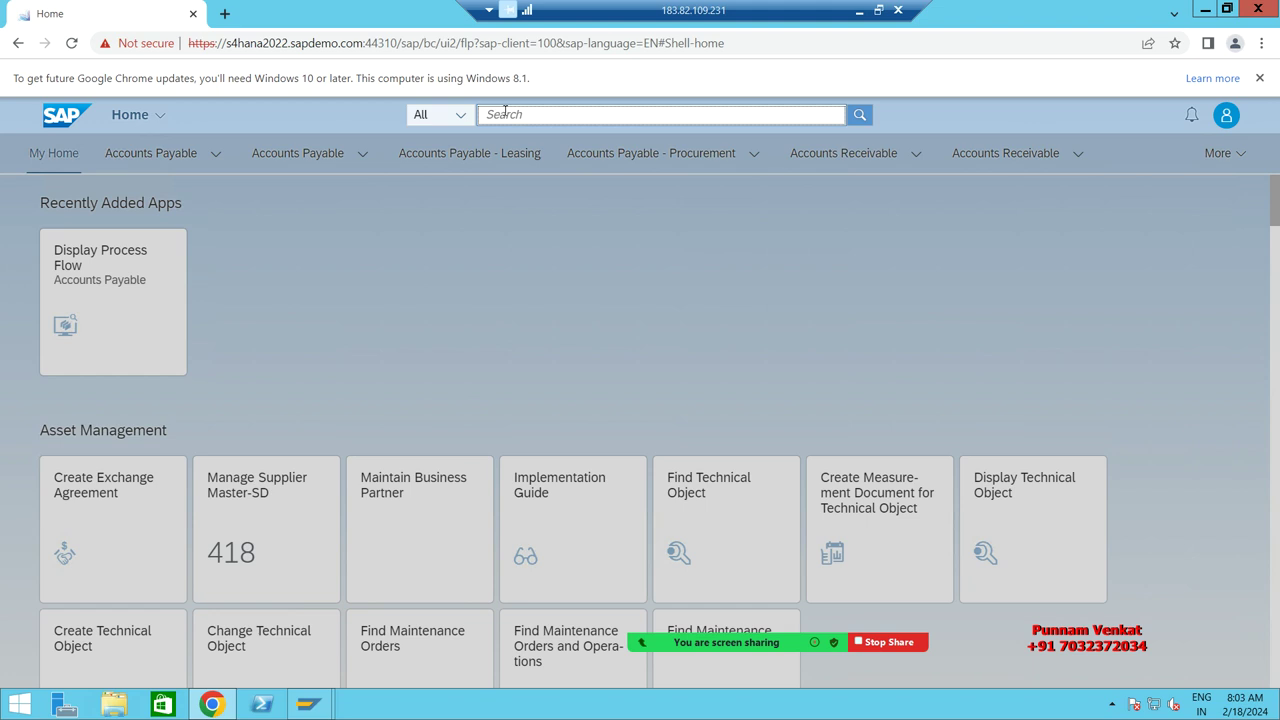
pyautogui.write('m')
pyautogui.press('BackSpace')
pyautogui.write('Mai')
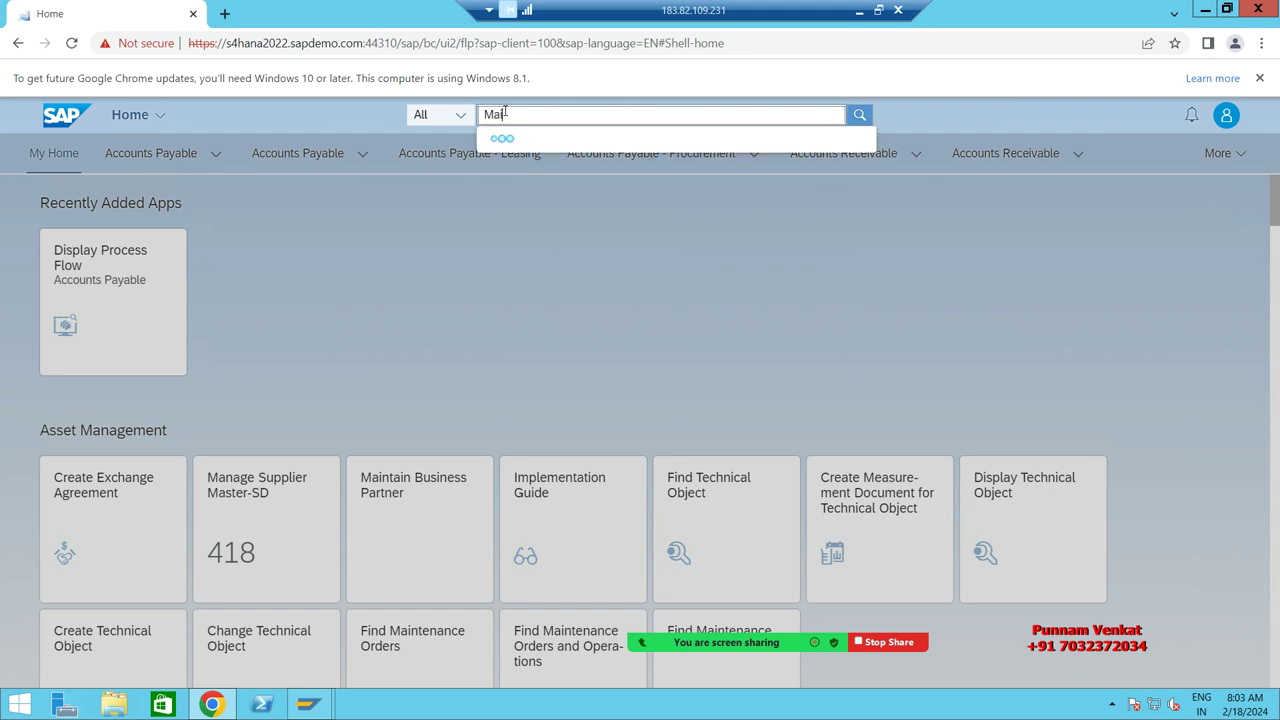
pyautogui.write('tain ')
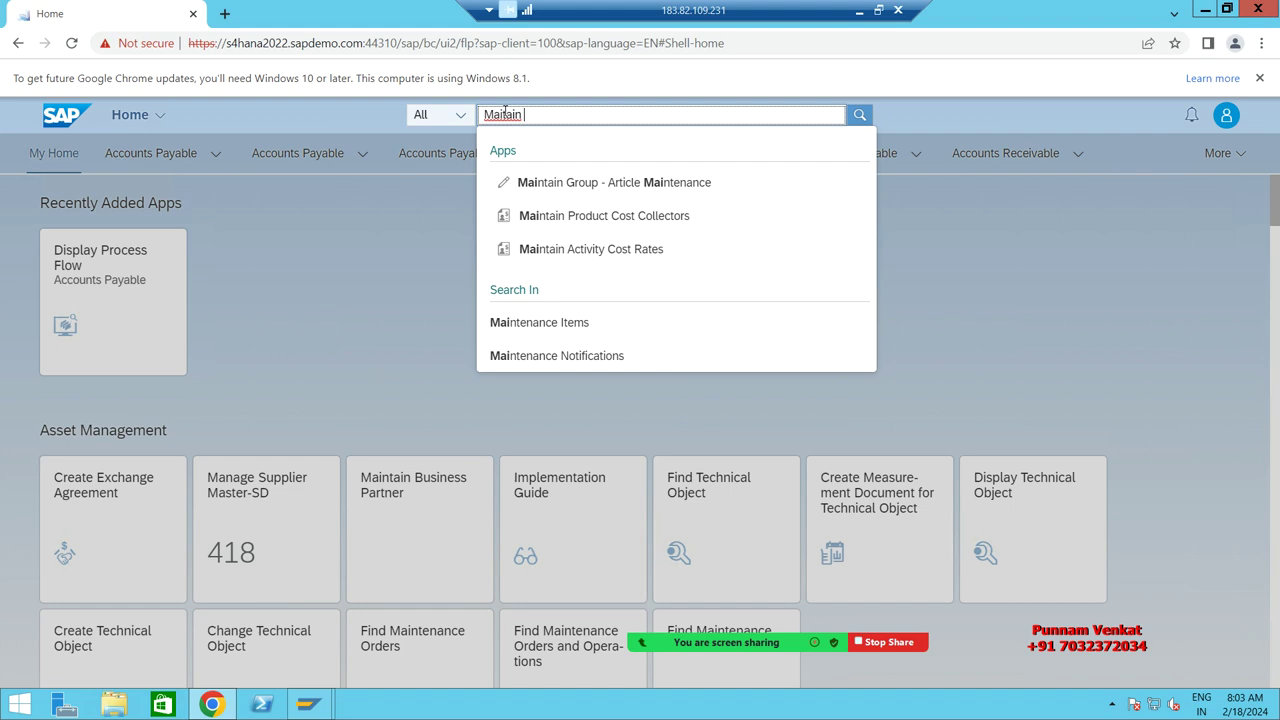
pyautogui.write('Business Partner')
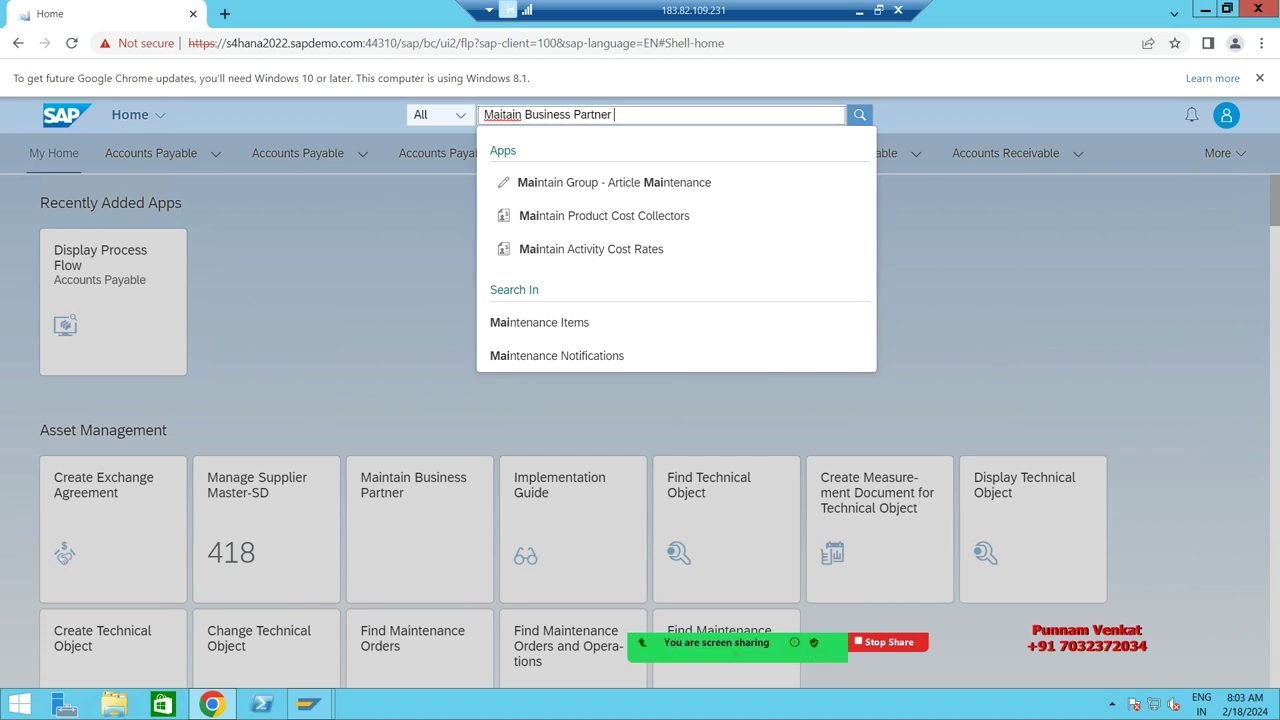
# Correct the first word of the launchpad search term so it reads "Maintain Business Partner"
pyautogui.click(508, 148)
pyautogui.click(499, 114)
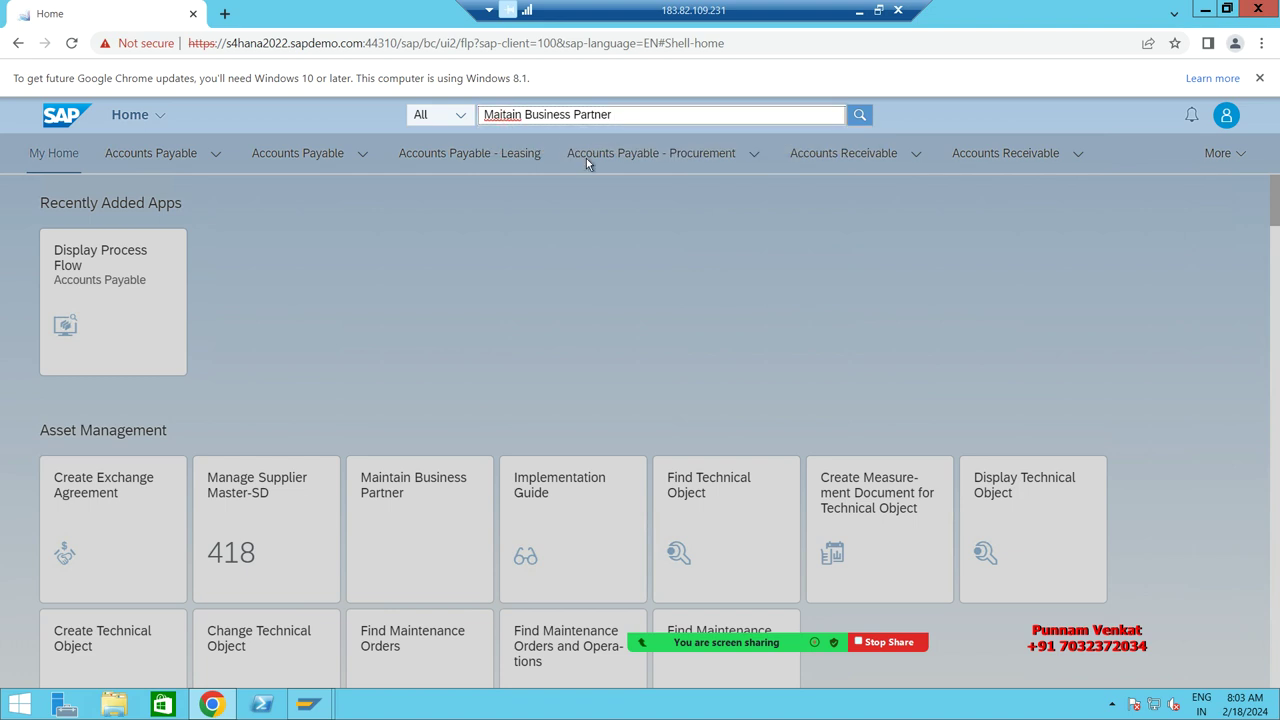
pyautogui.press('Right')
pyautogui.press('BackSpace')
pyautogui.press('BackSpace')
pyautogui.press('BackSpace')
pyautogui.press('BackSpace')
pyautogui.press('BackSpace')
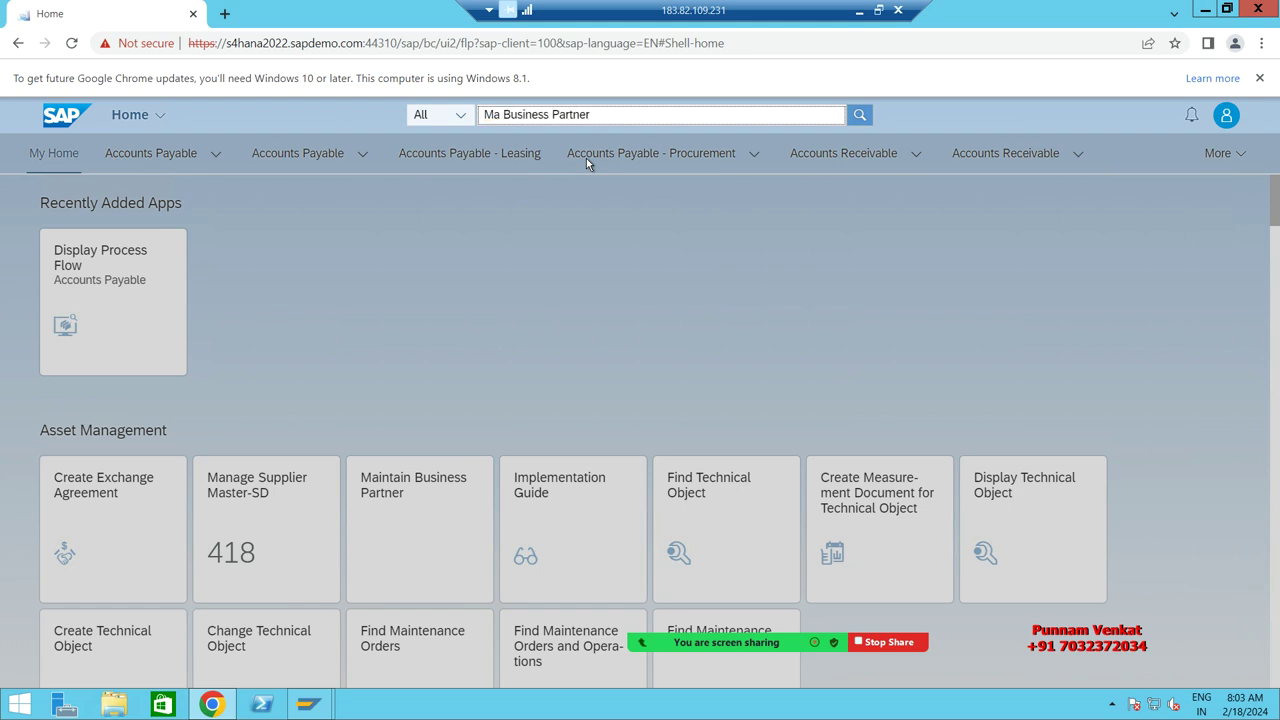
pyautogui.press('BackSpace')
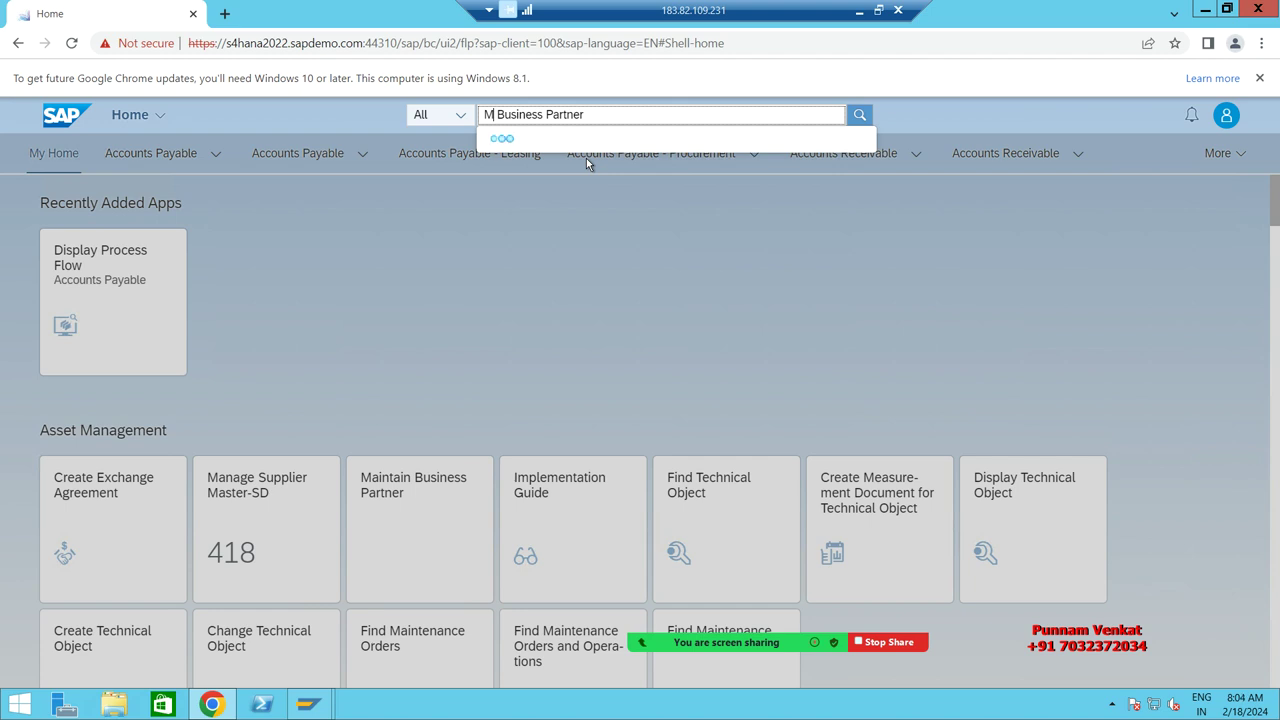
pyautogui.write('ain')
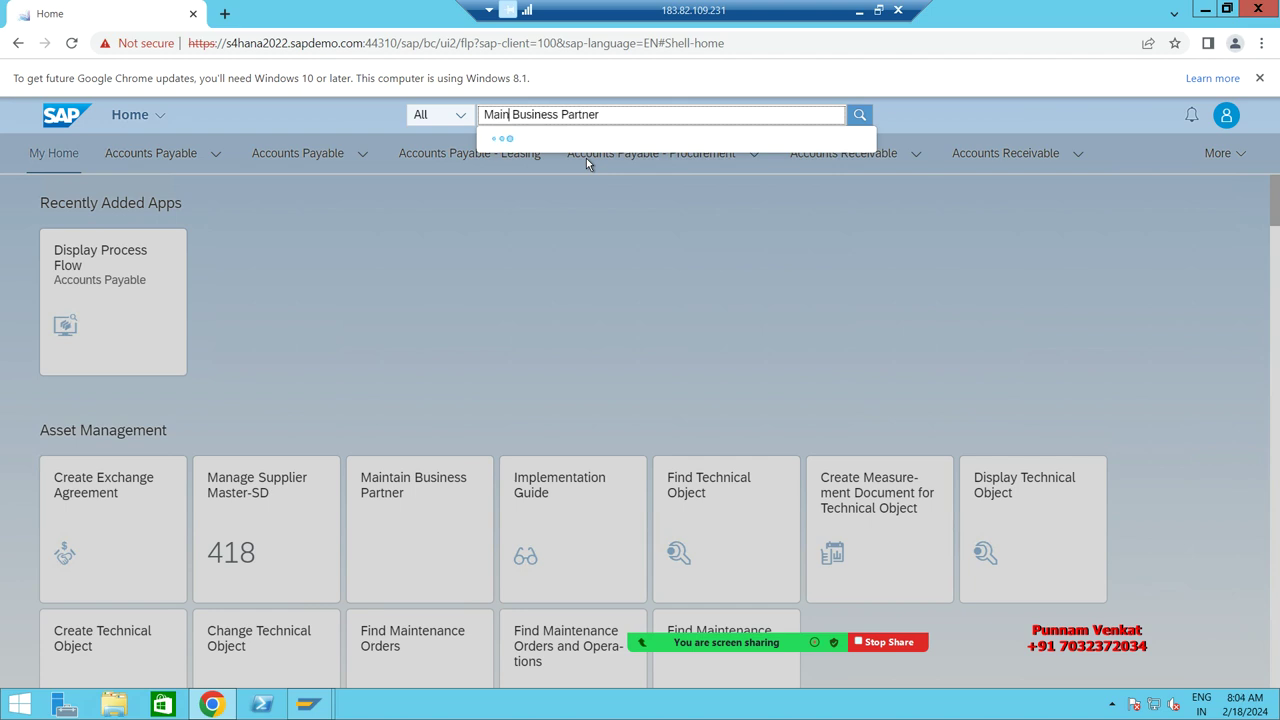
pyautogui.write('tain')
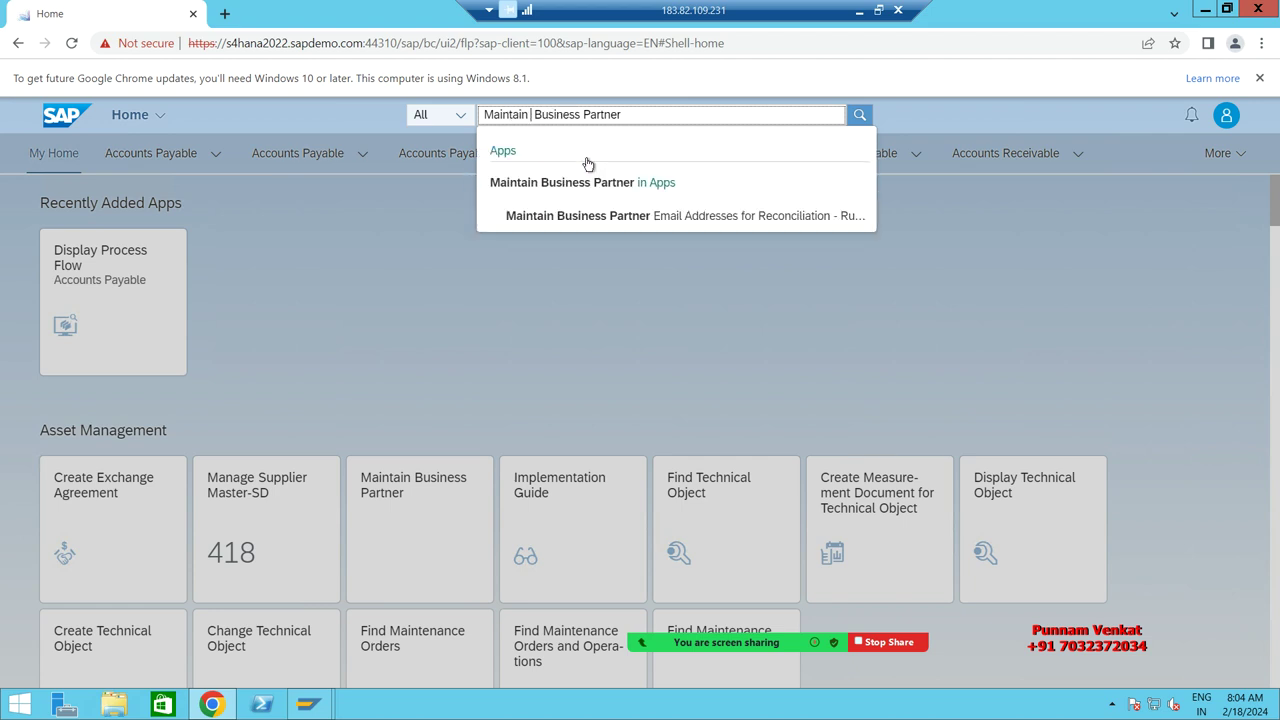
# Run the launchpad search and open the first Maintain Business Partner app in the results
pyautogui.press('BackSpace')
pyautogui.press('BackSpace')
pyautogui.press('Return')
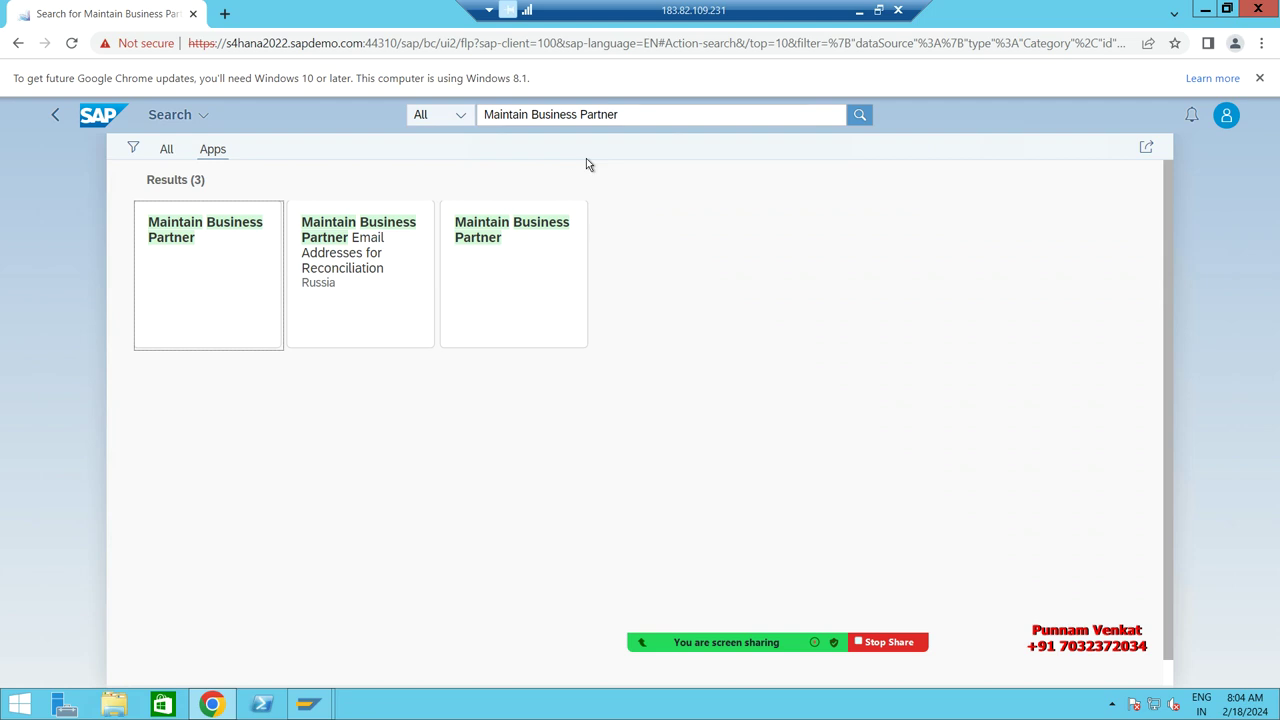
pyautogui.click(178, 240)
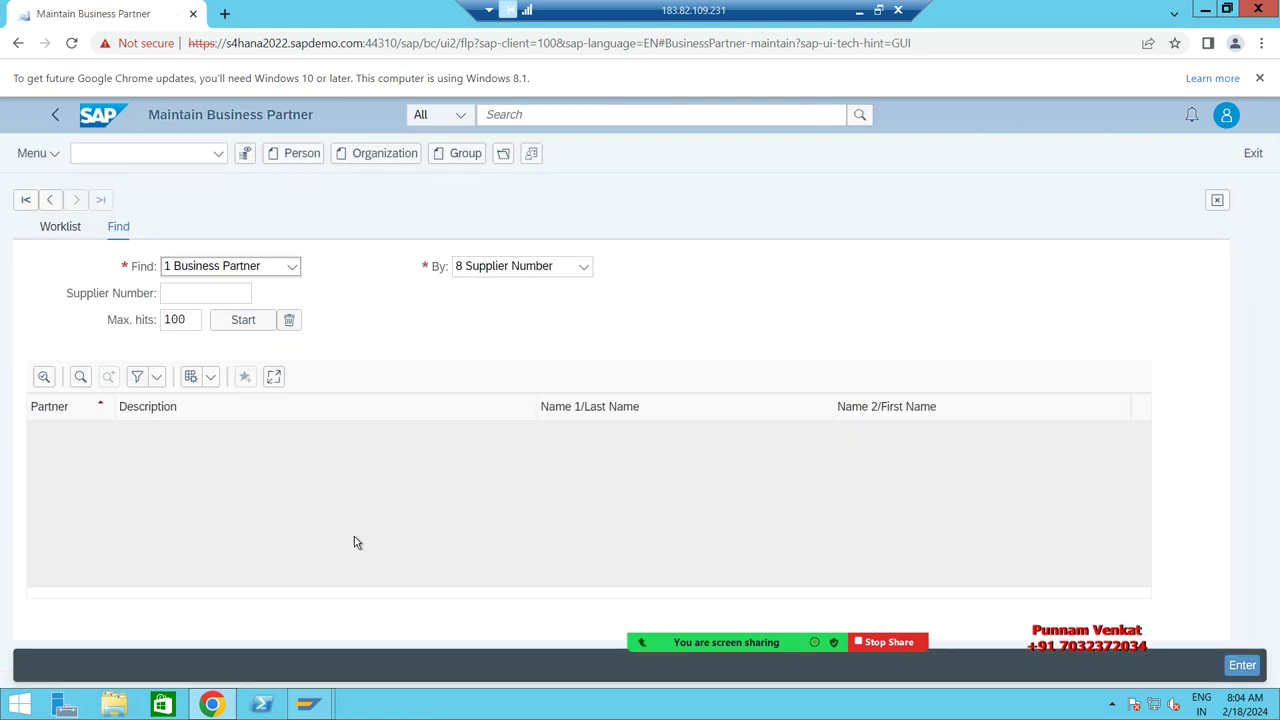
# Start creating an organization in BP role CAPC00 Customer (Fin.Accounting) with grouping BMBD BM BP Group of Domestic
pyautogui.click(371, 158)
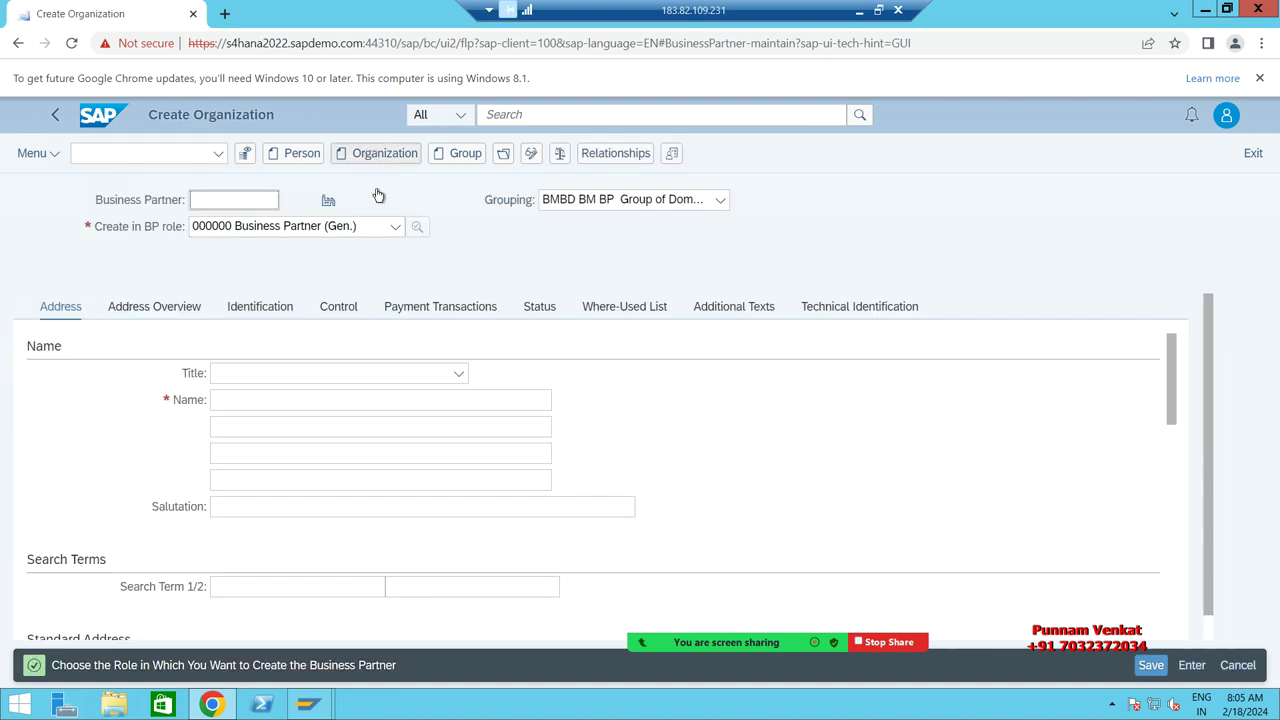
pyautogui.click(394, 228)
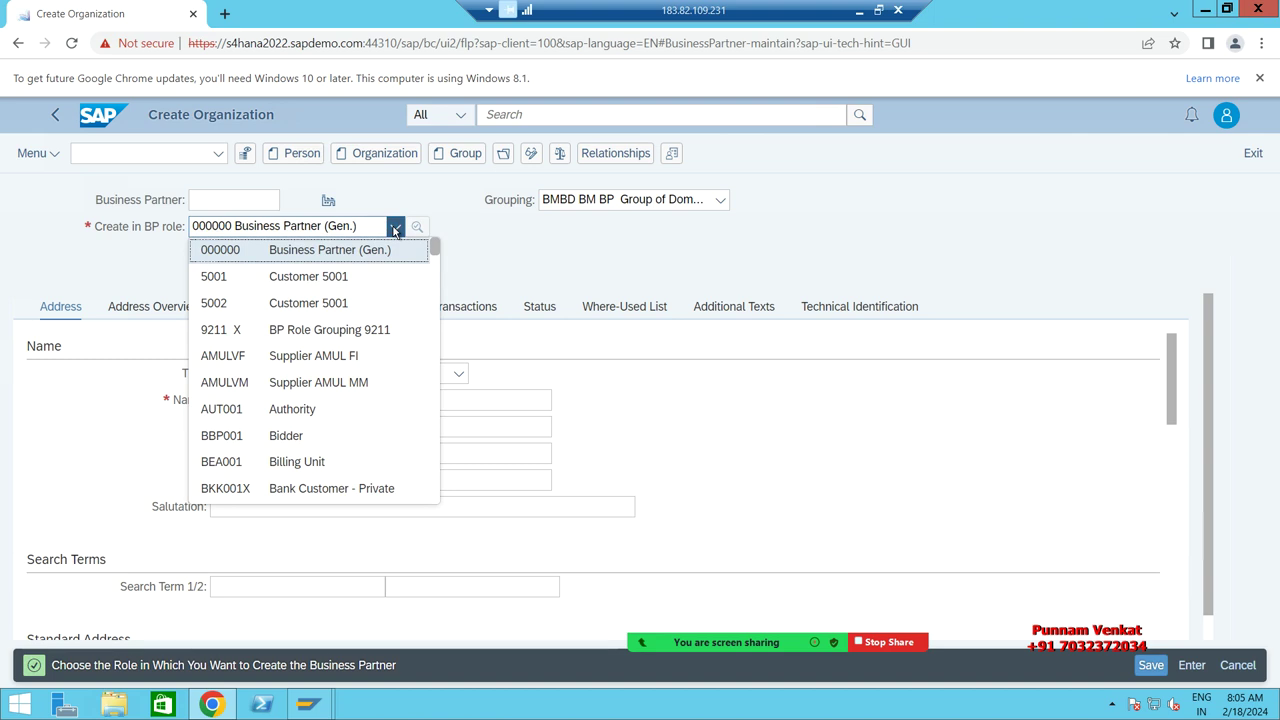
pyautogui.press('Down')
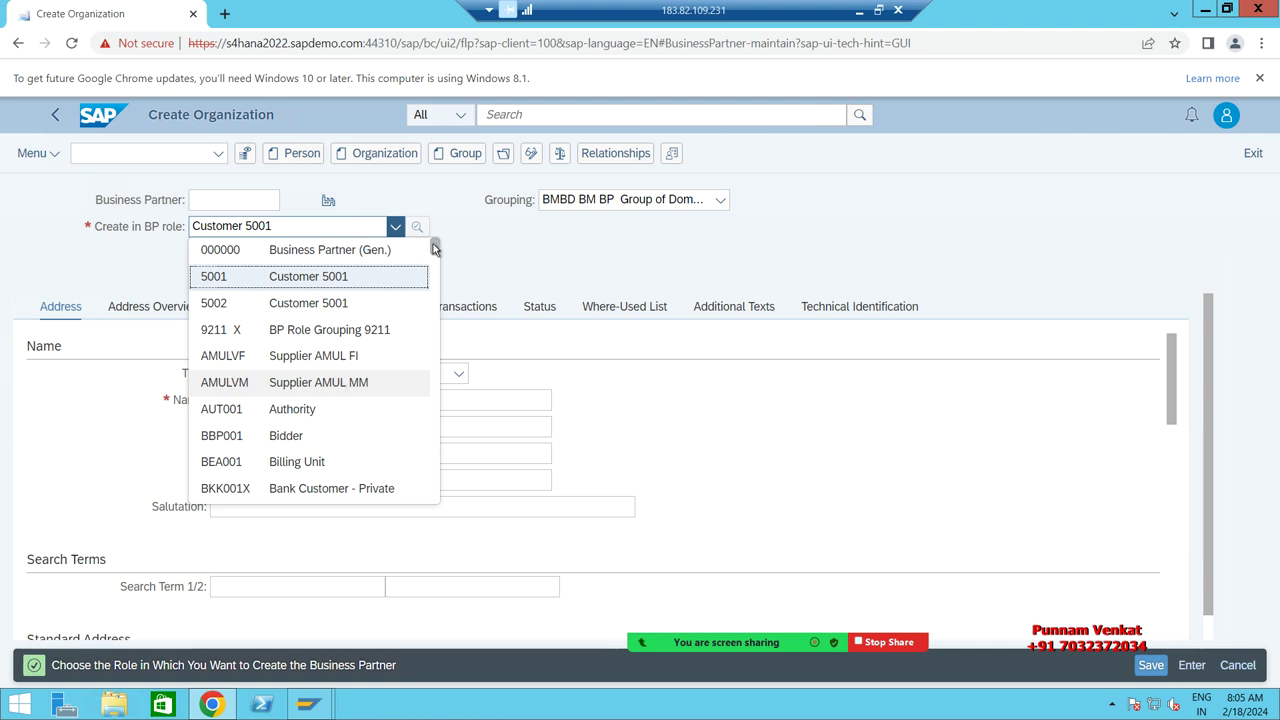
pyautogui.scroll(-1, 316, 350)
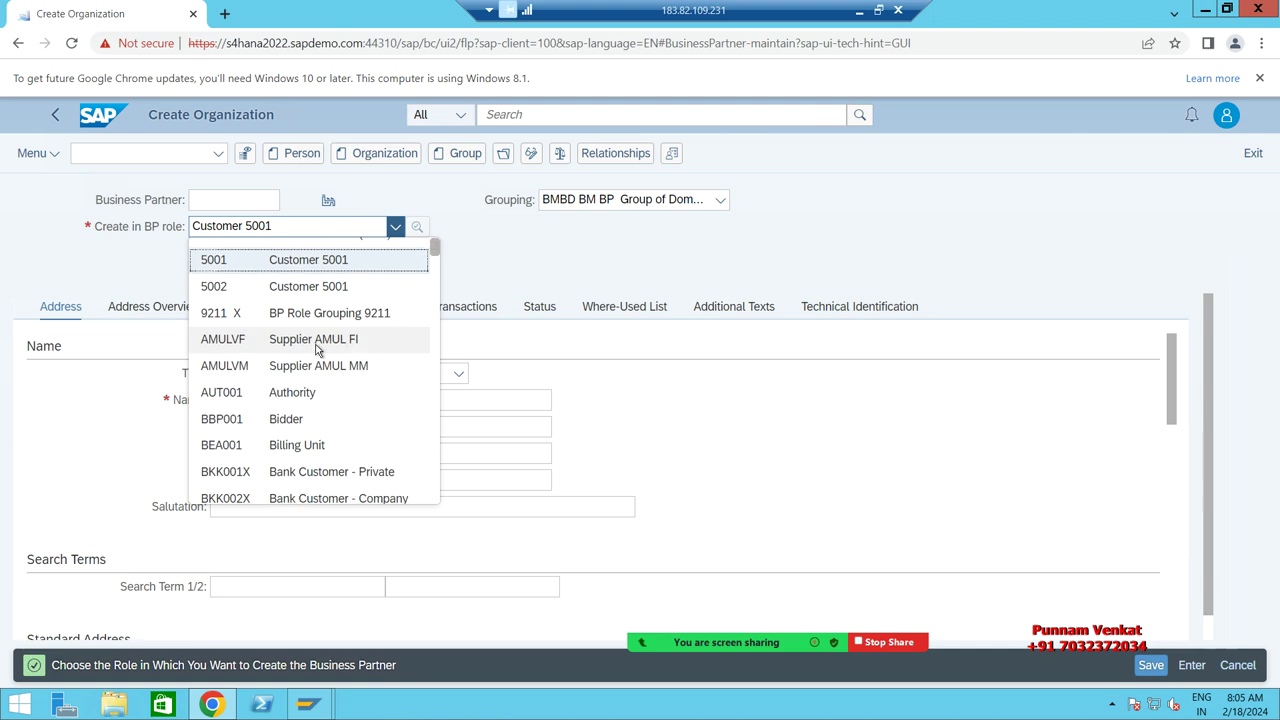
pyautogui.scroll(1, 320, 365)
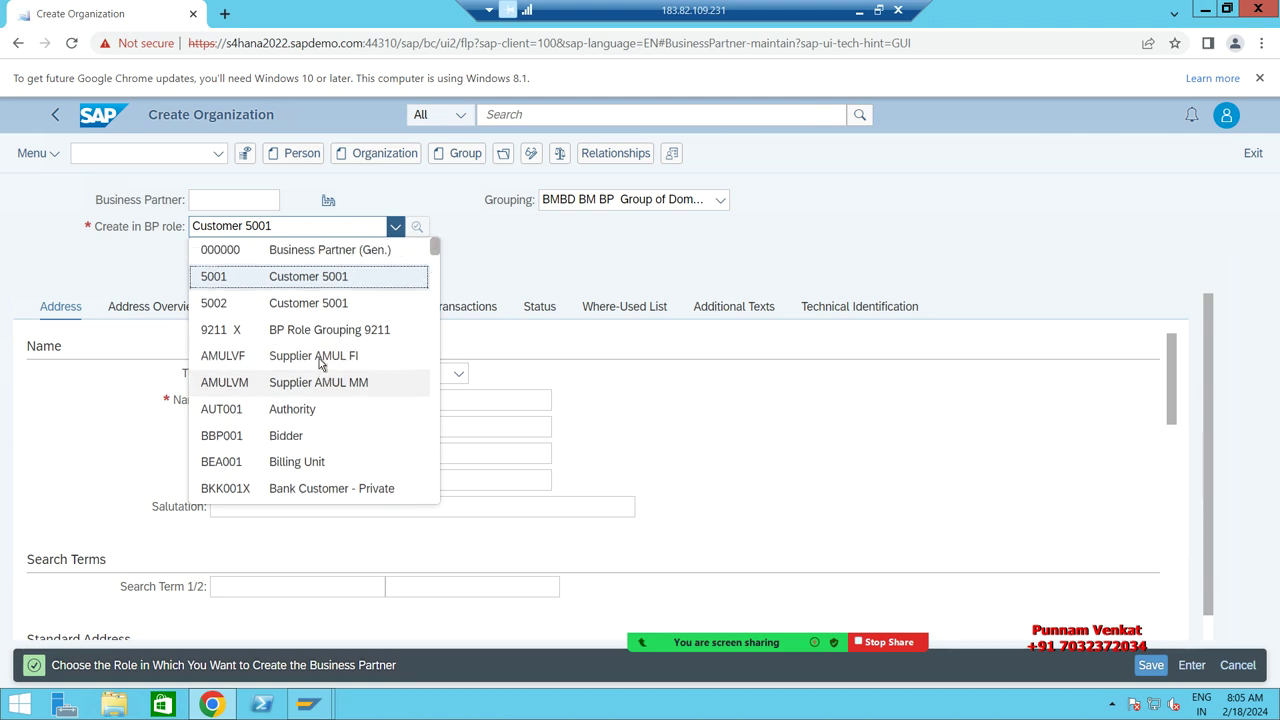
pyautogui.scroll(-5, 325, 367)
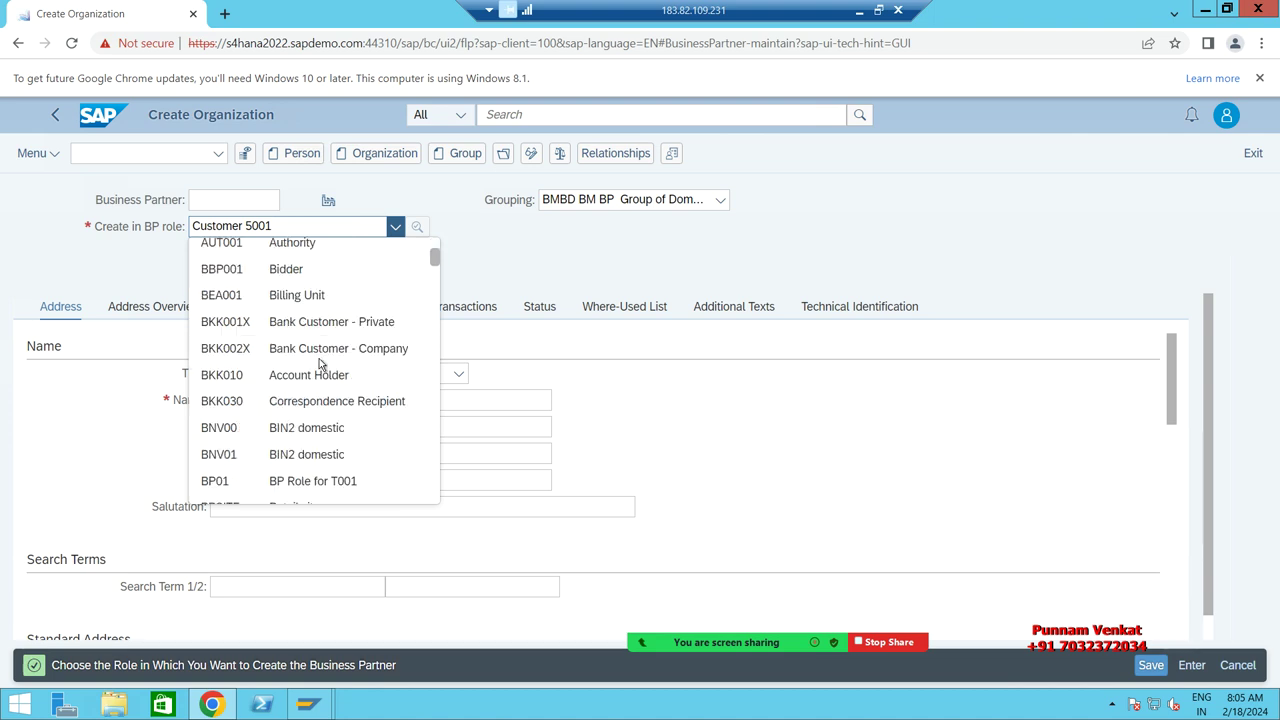
pyautogui.scroll(-3, 333, 390)
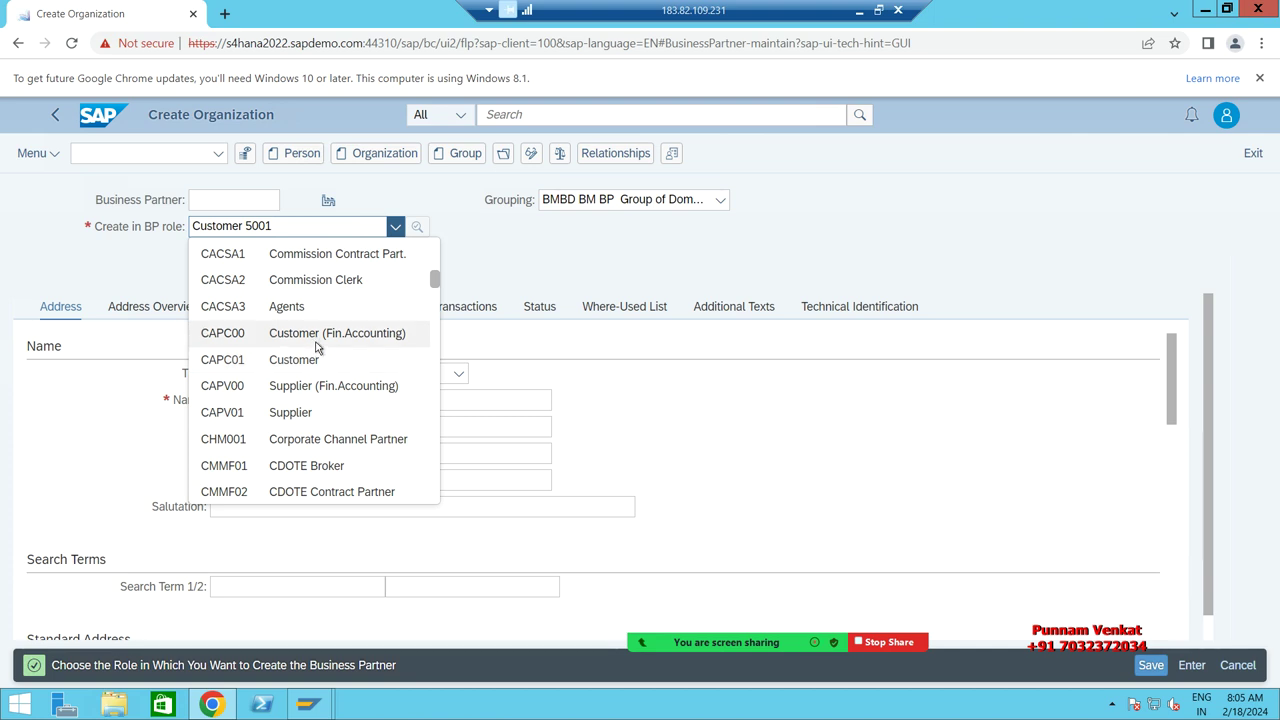
pyautogui.click(316, 344)
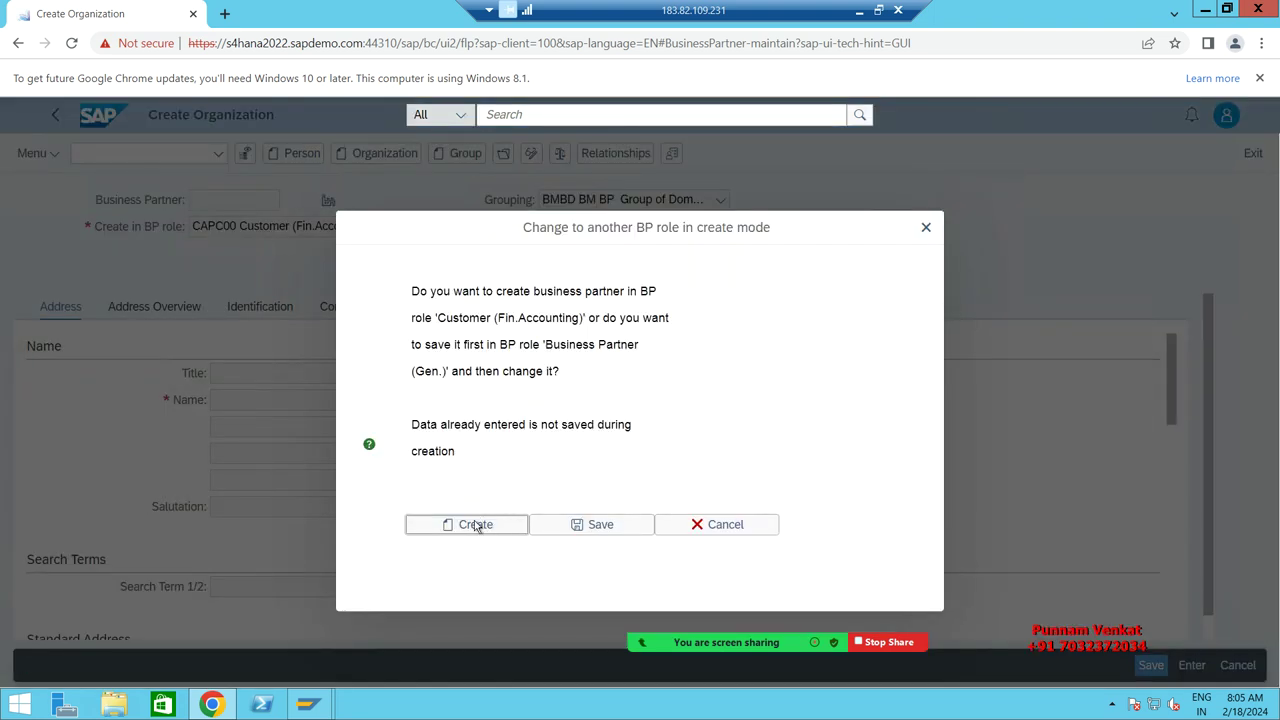
pyautogui.click(476, 528)
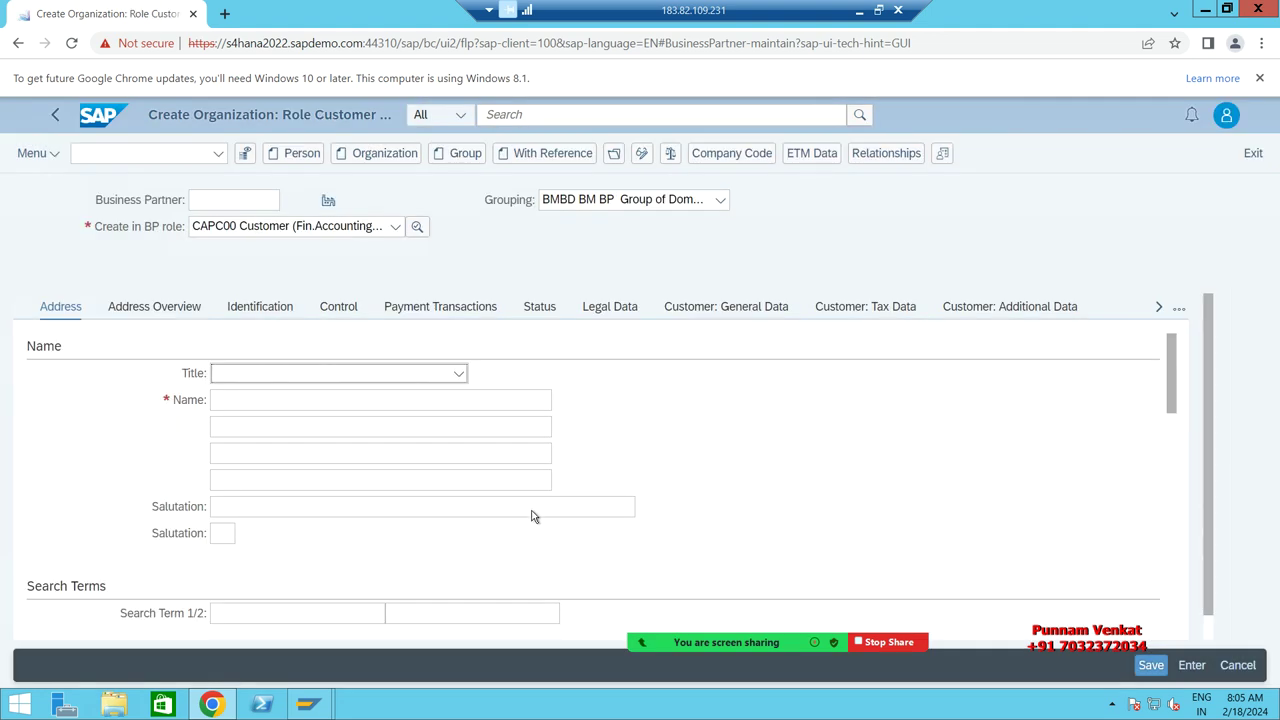
pyautogui.click(719, 202)
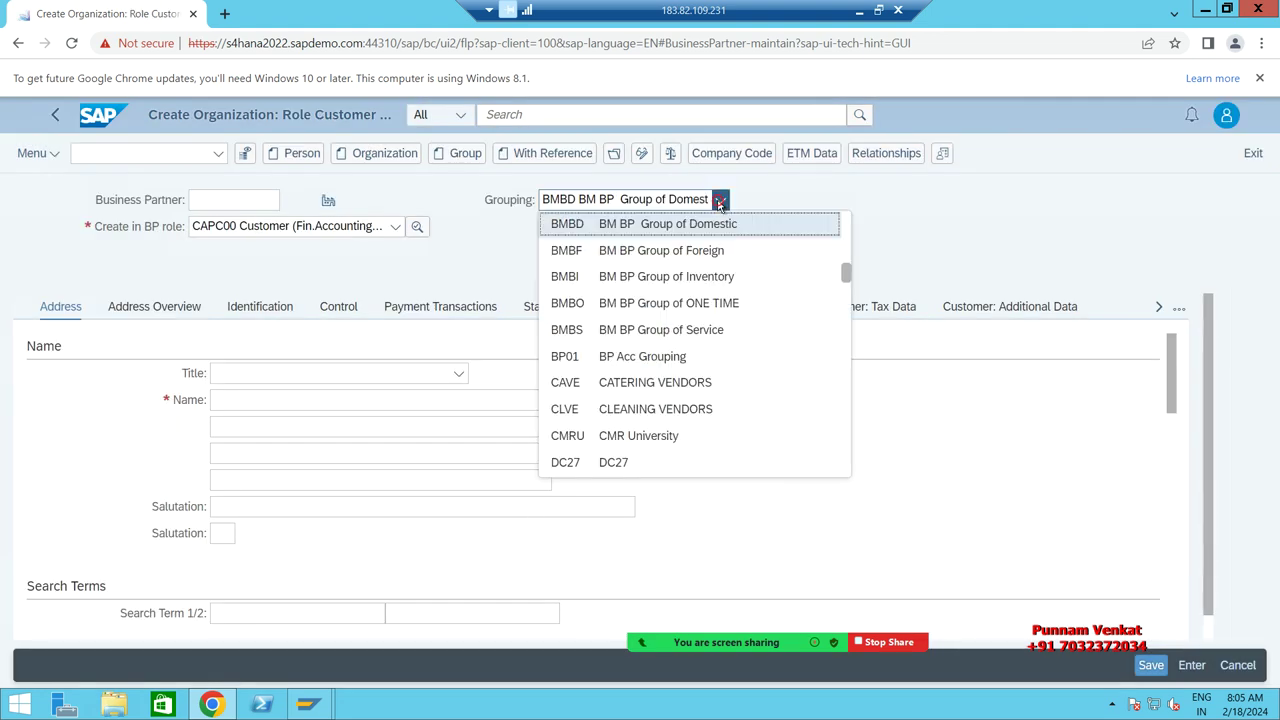
pyautogui.click(709, 226)
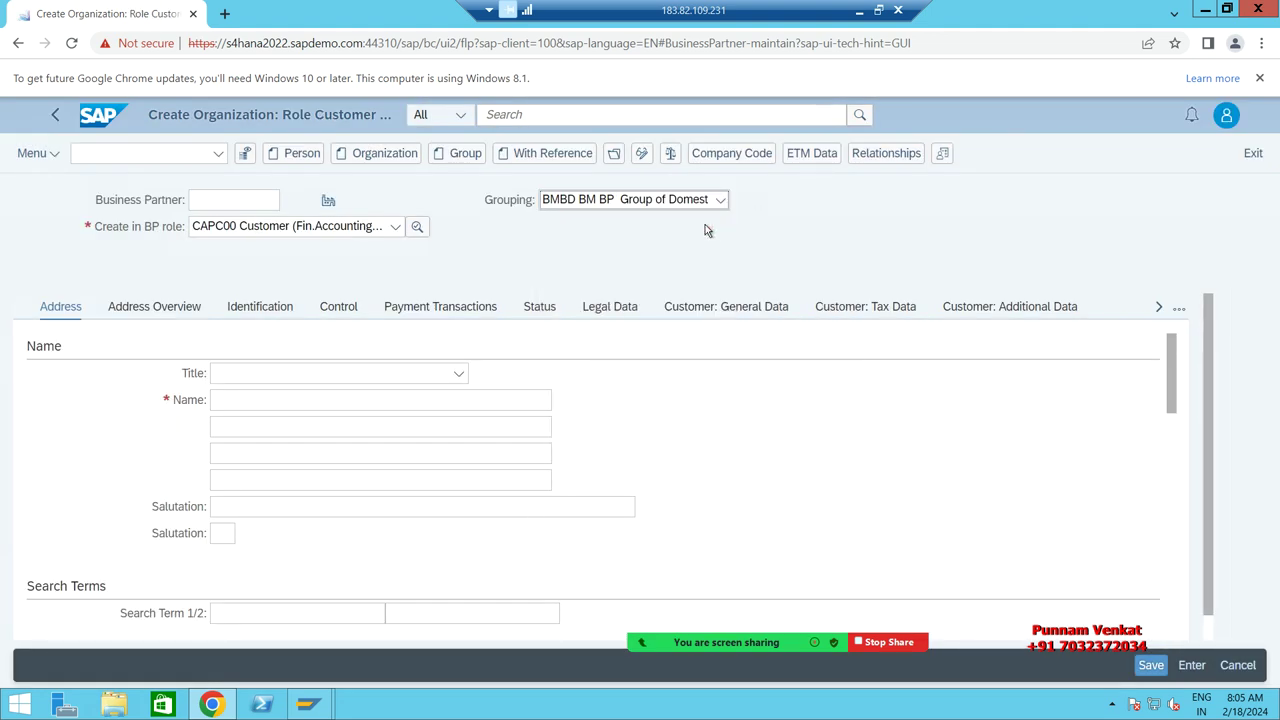
# Enter "BM Test Customer Pvt Ltd" as the organization's name
pyautogui.click(268, 405)
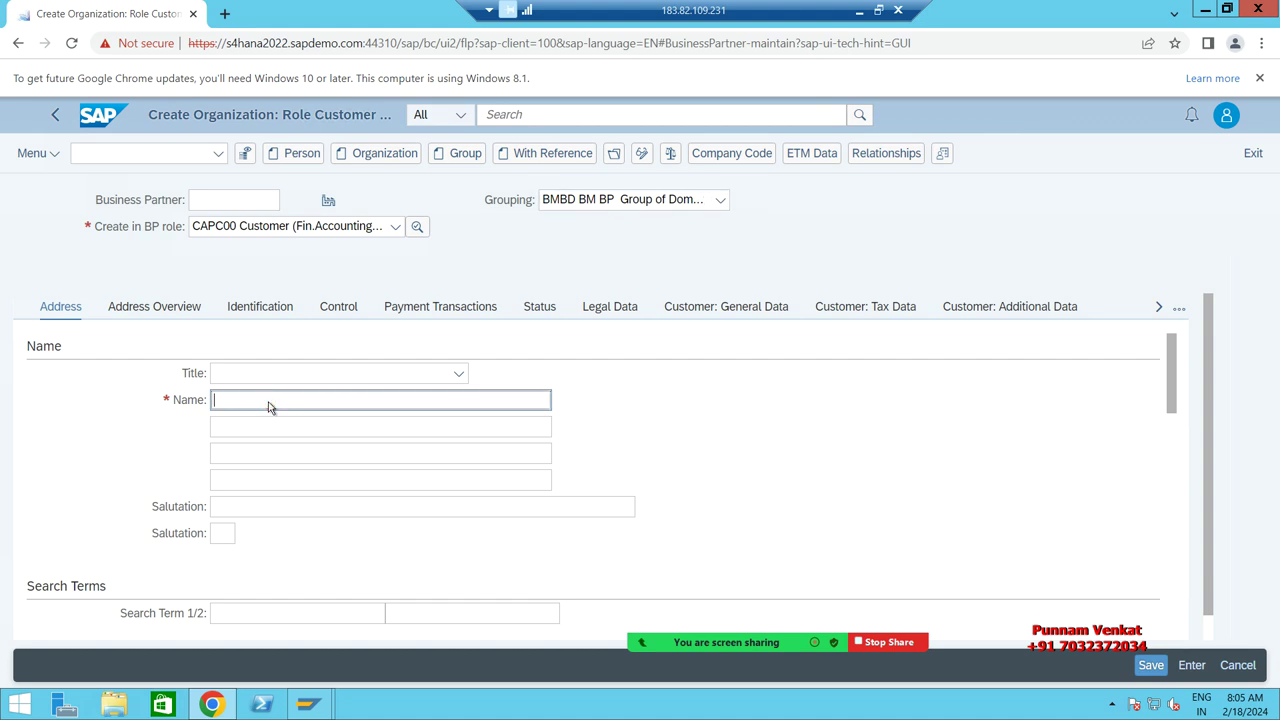
pyautogui.write('bm')
pyautogui.press('BackSpace')
pyautogui.press('BackSpace')
pyautogui.press('BackSpace')
pyautogui.write('BM Customer')
pyautogui.press('BackSpace')
pyautogui.press('BackSpace')
pyautogui.press('BackSpace')
pyautogui.press('BackSpace')
pyautogui.press('BackSpace')
pyautogui.press('BackSpace')
pyautogui.press('BackSpace')
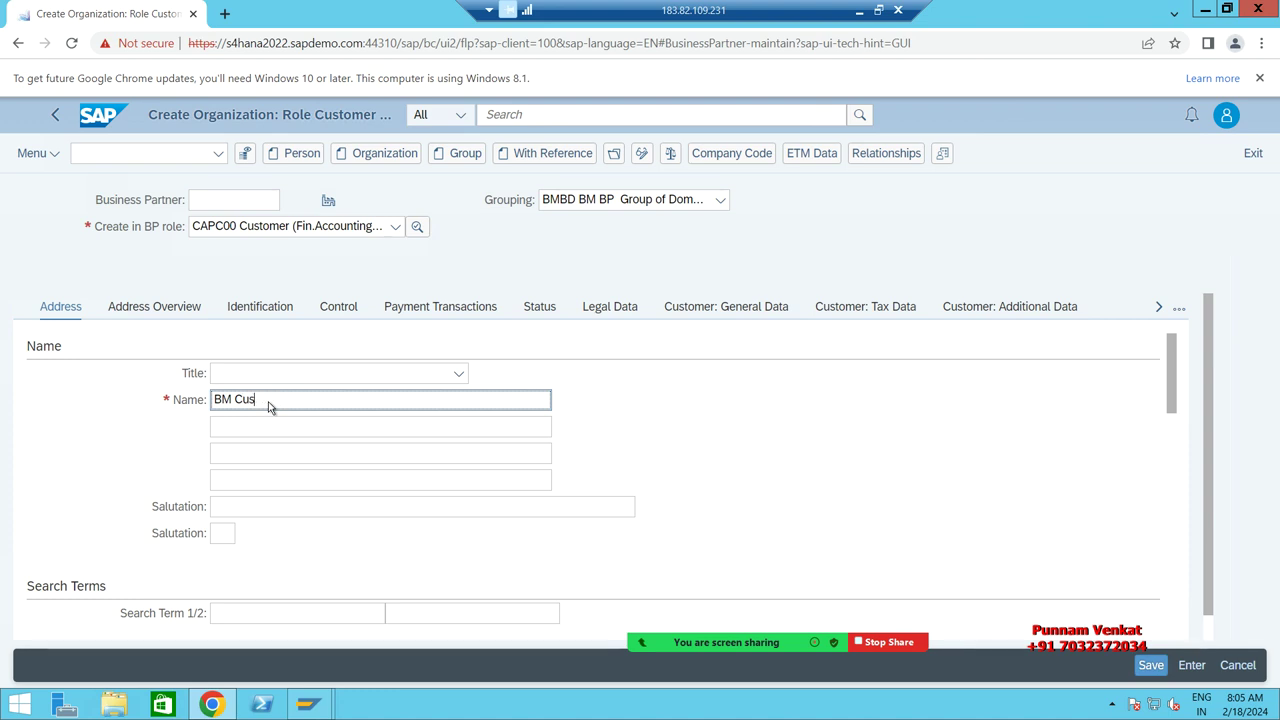
pyautogui.write('test')
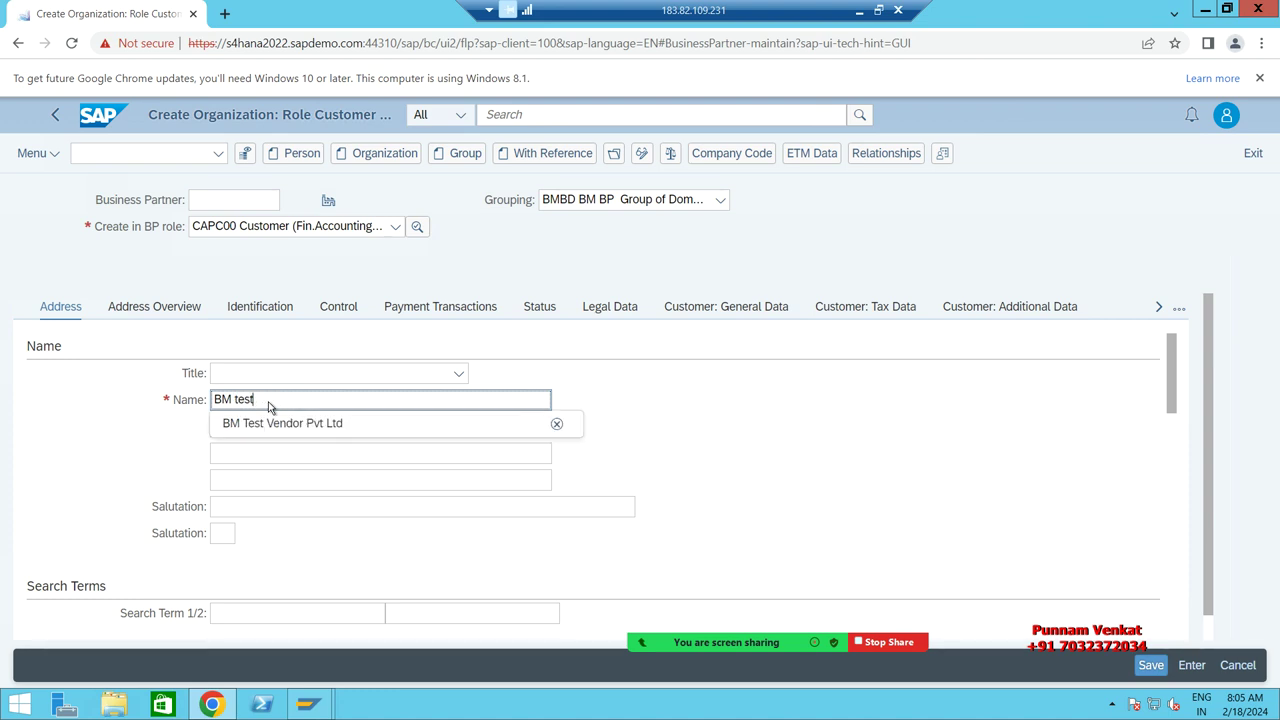
pyautogui.press('BackSpace')
pyautogui.press('BackSpace')
pyautogui.press('BackSpace')
pyautogui.press('BackSpace')
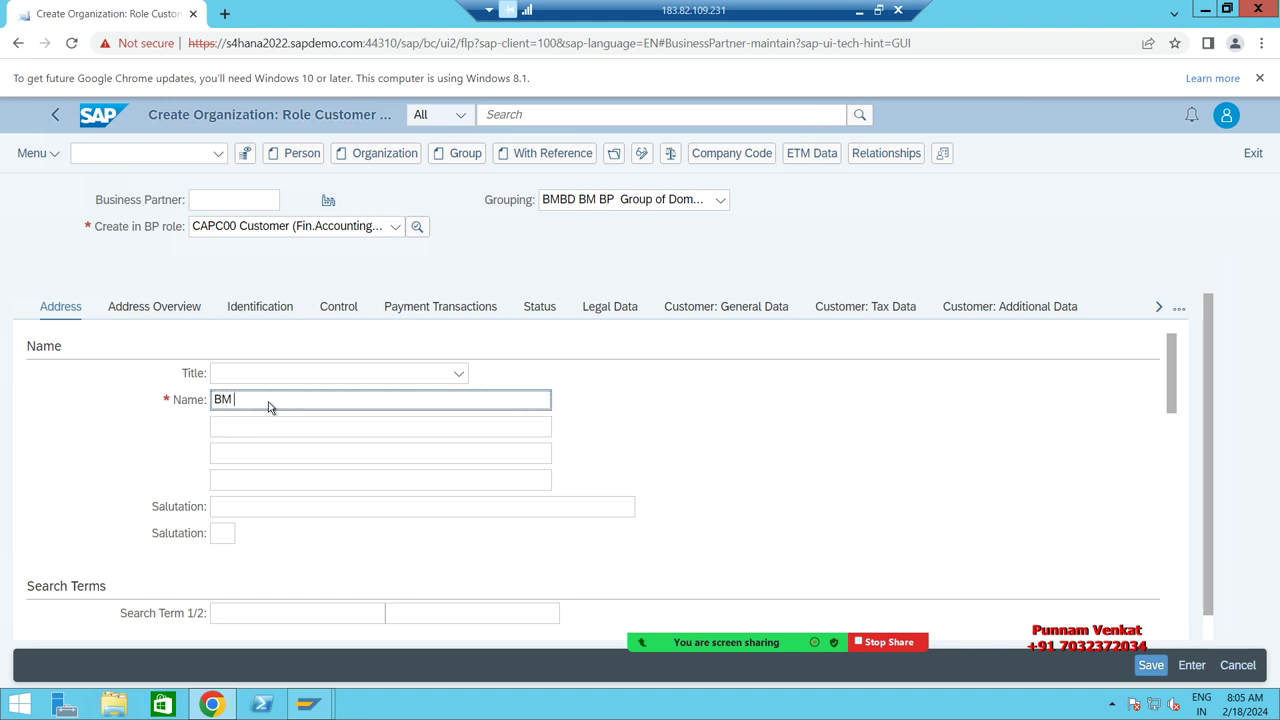
pyautogui.write('Test')
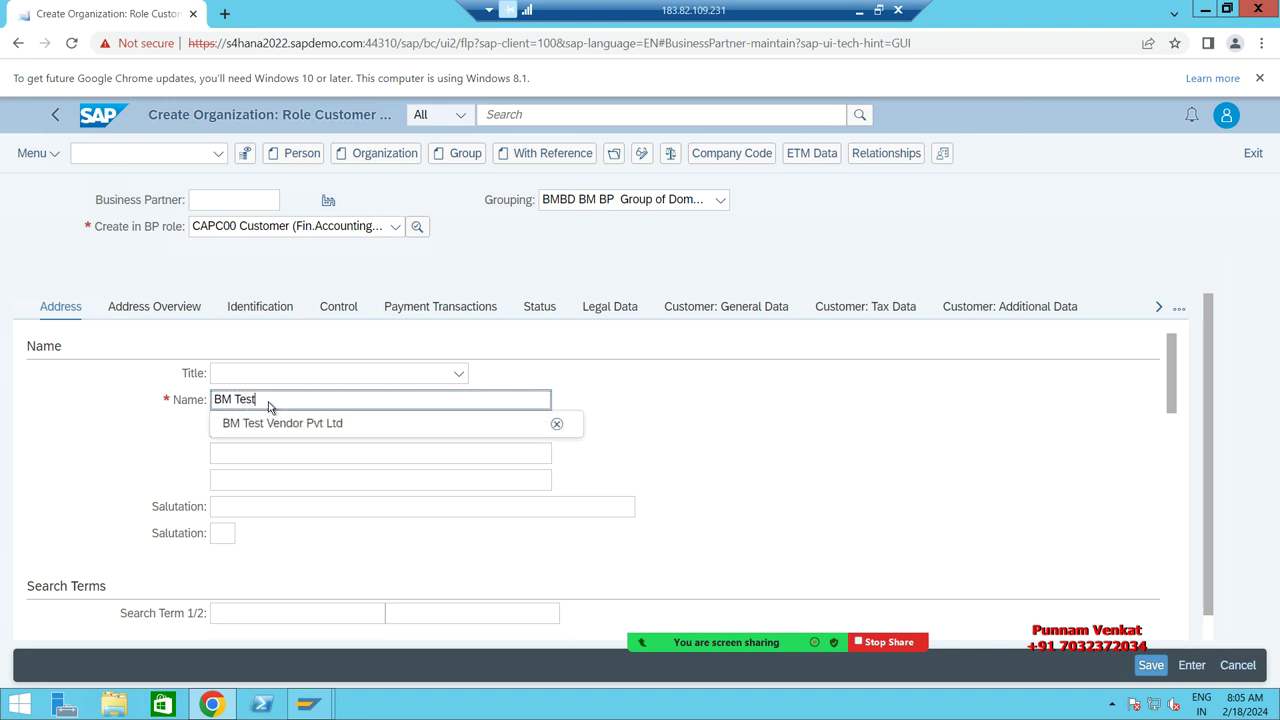
pyautogui.write(' Customer Pvt Tld')
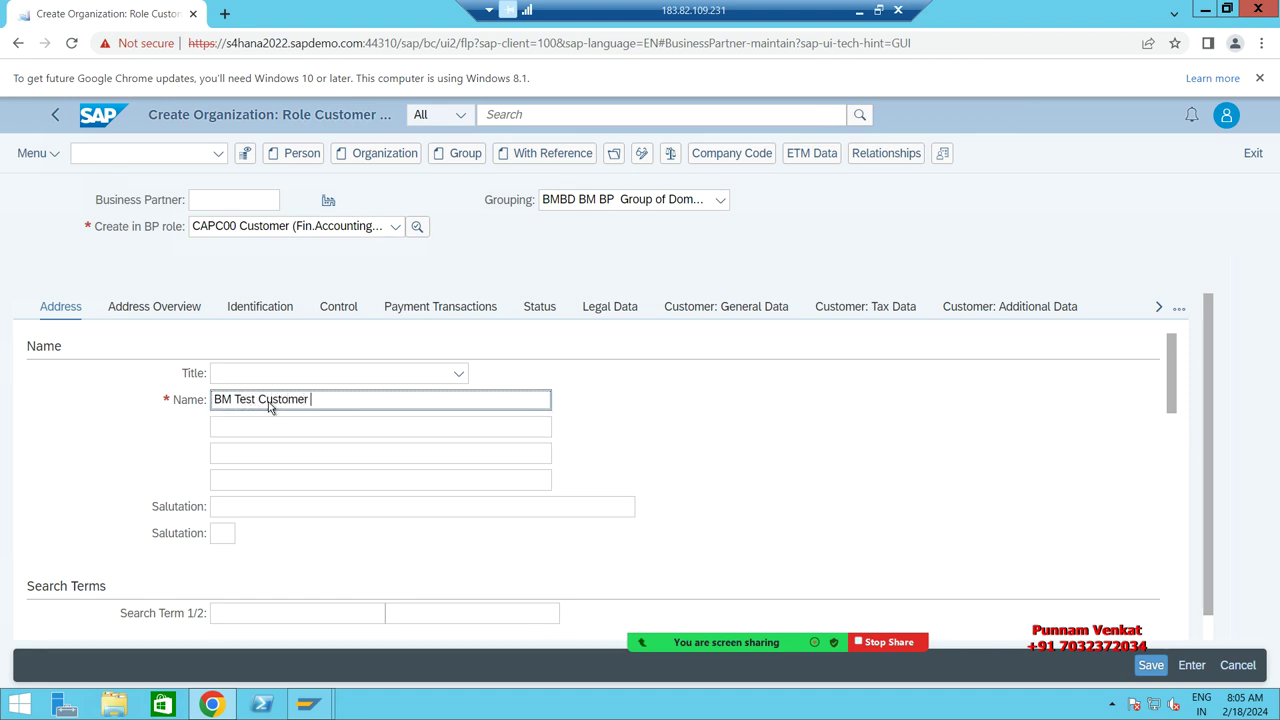
pyautogui.press('BackSpace')
pyautogui.press('BackSpace')
pyautogui.press('BackSpace')
pyautogui.press('BackSpace')
pyautogui.write('Ltd')
# Fill in the street and house number of the organization's standard address
pyautogui.scroll(-5, 476, 518)
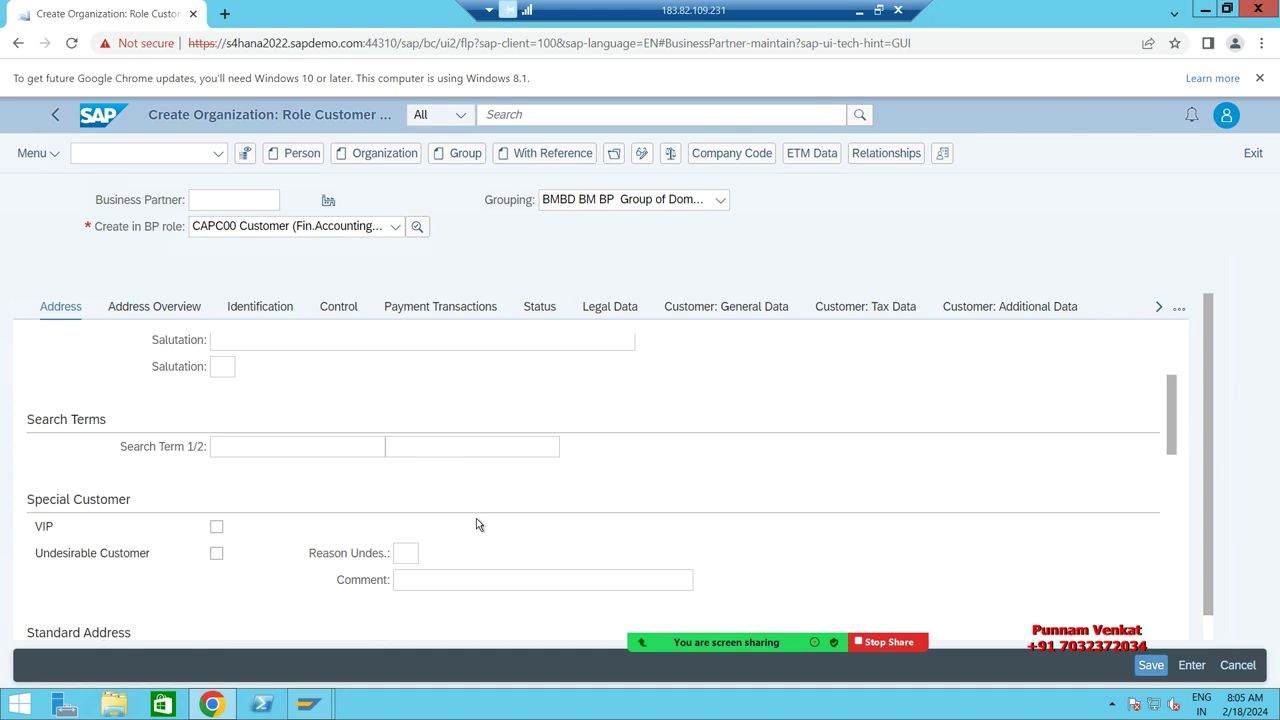
pyautogui.click(235, 443)
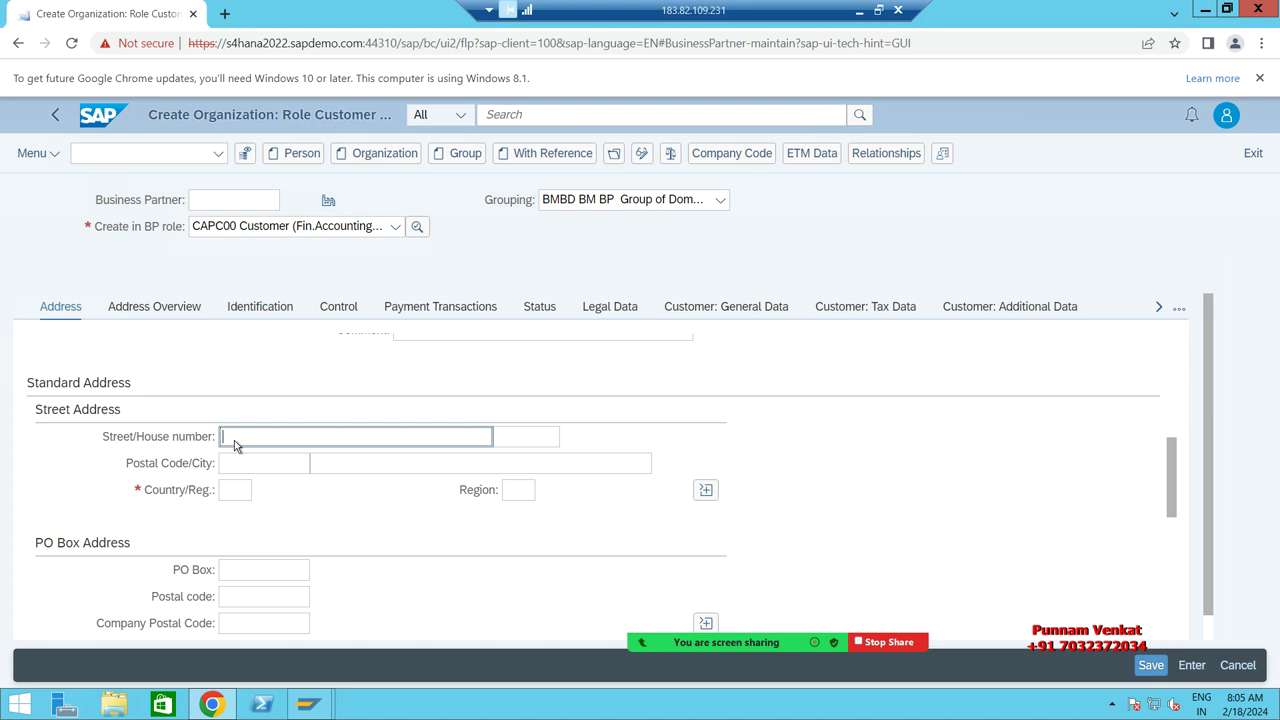
pyautogui.write('MR p')
pyautogui.press('BackSpace')
pyautogui.write('Palli')
pyautogui.press('Tab')
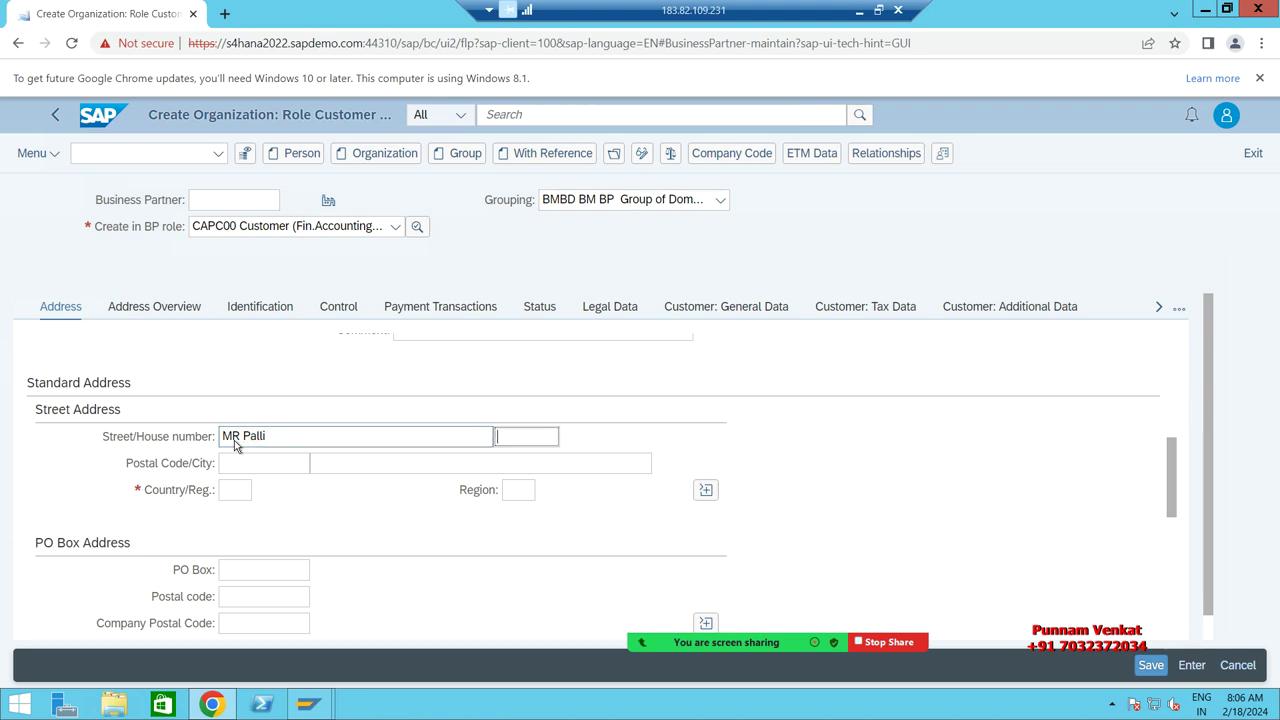
pyautogui.write('4545098')
pyautogui.press('Tab')
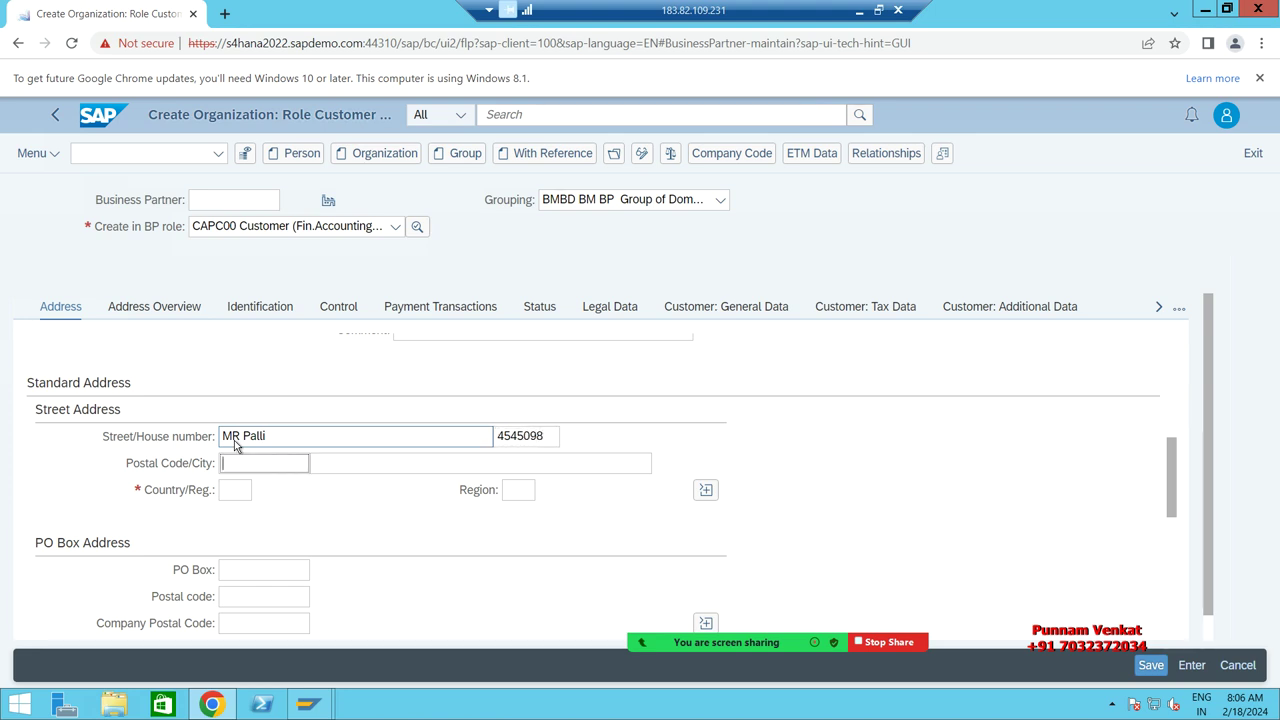
# Complete the street address with the postal code and city, and set the country to IN (India)
pyautogui.write('5000')
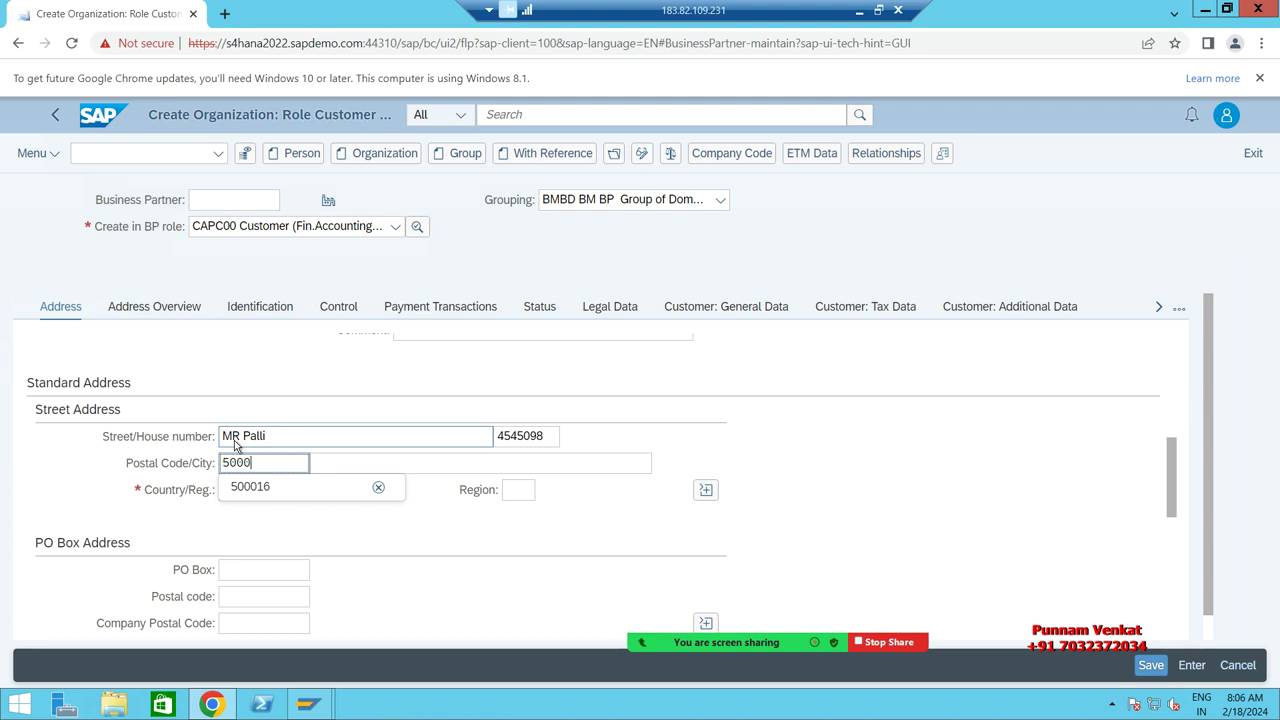
pyautogui.write('20')
pyautogui.press('Tab')
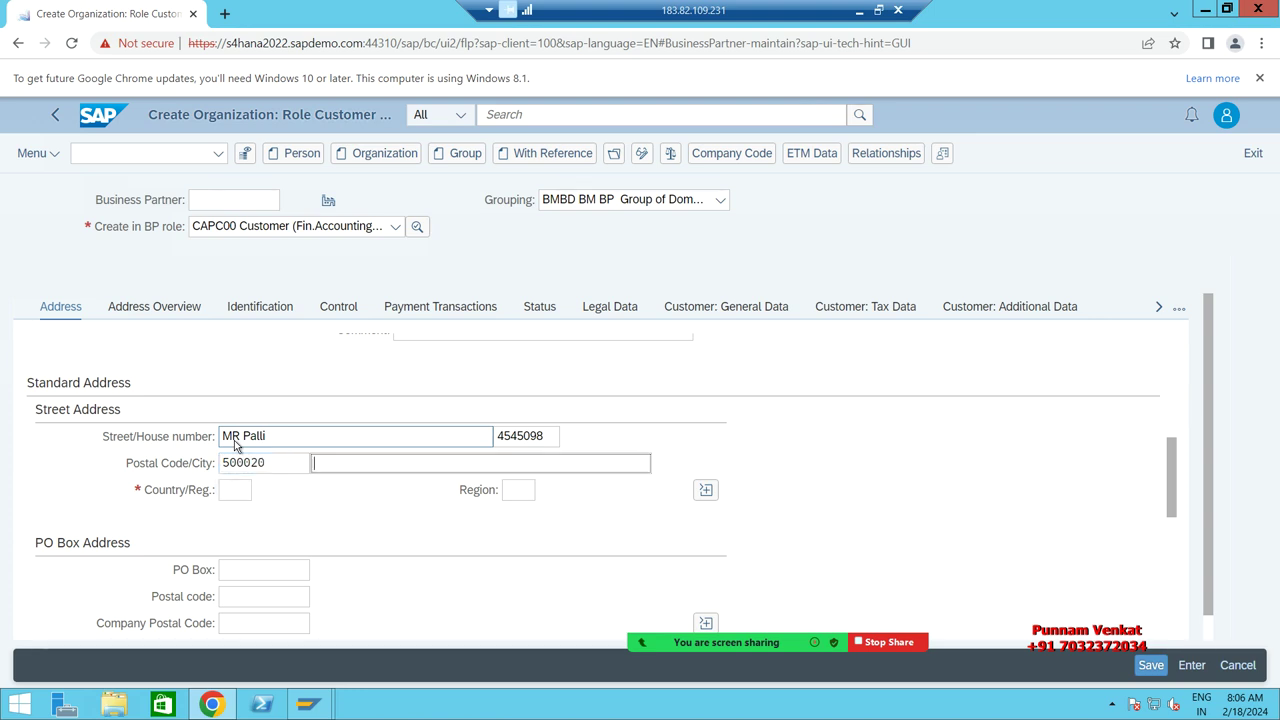
pyautogui.write('Tirupati')
pyautogui.press('Tab')
pyautogui.write('in')
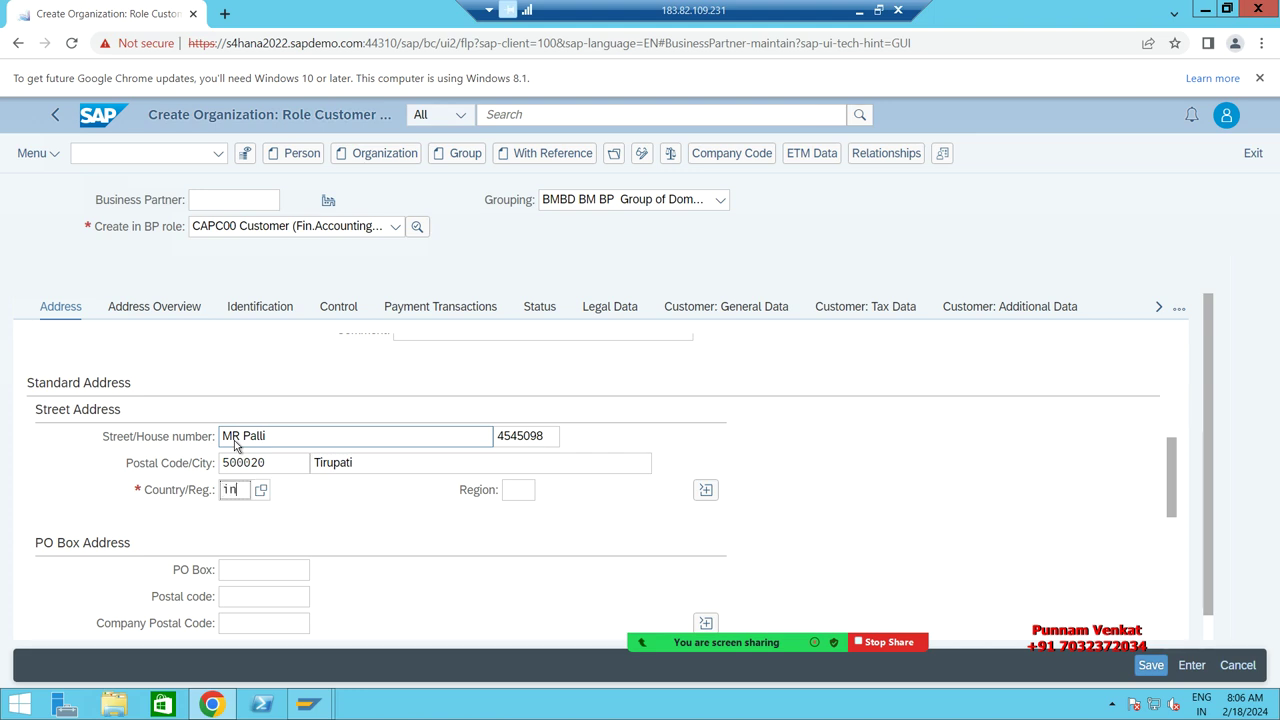
pyautogui.click(249, 386)
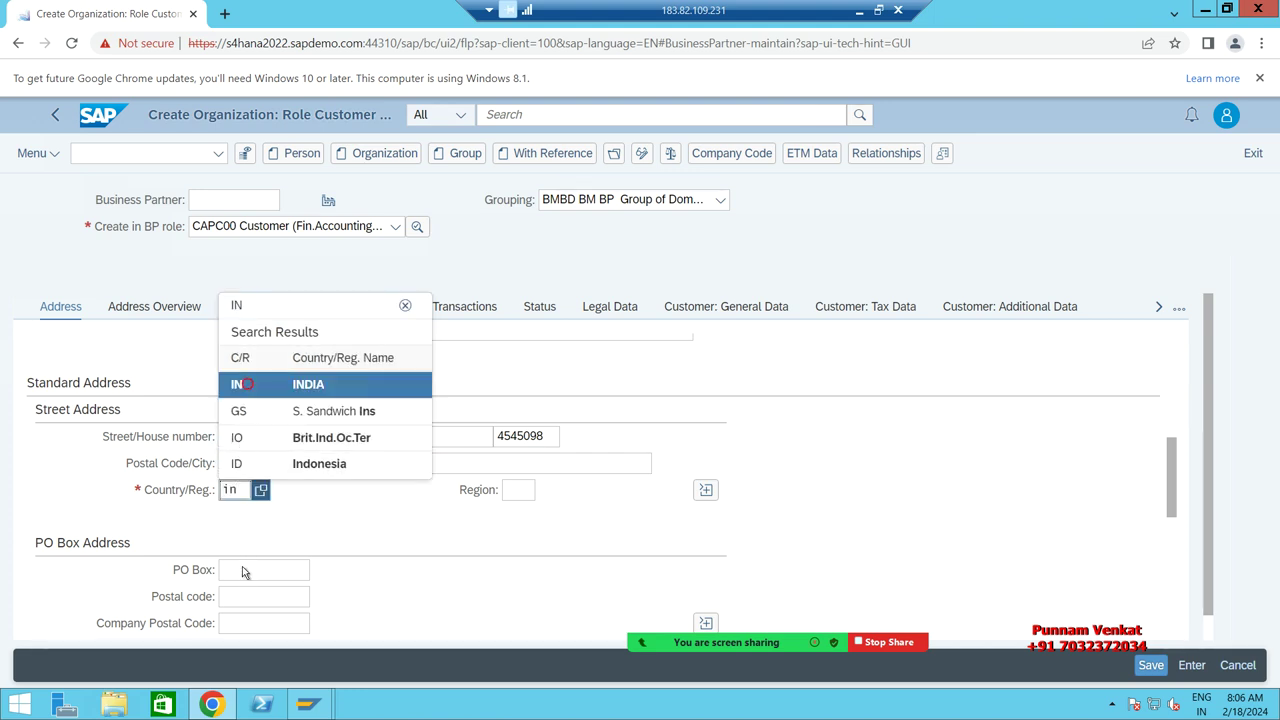
# Copy the street address's postal code into the PO Box and postal code fields of the PO Box address
pyautogui.click(268, 464)
pyautogui.doubleClick(266, 463)
pyautogui.hotkey('ctrl', 'c')
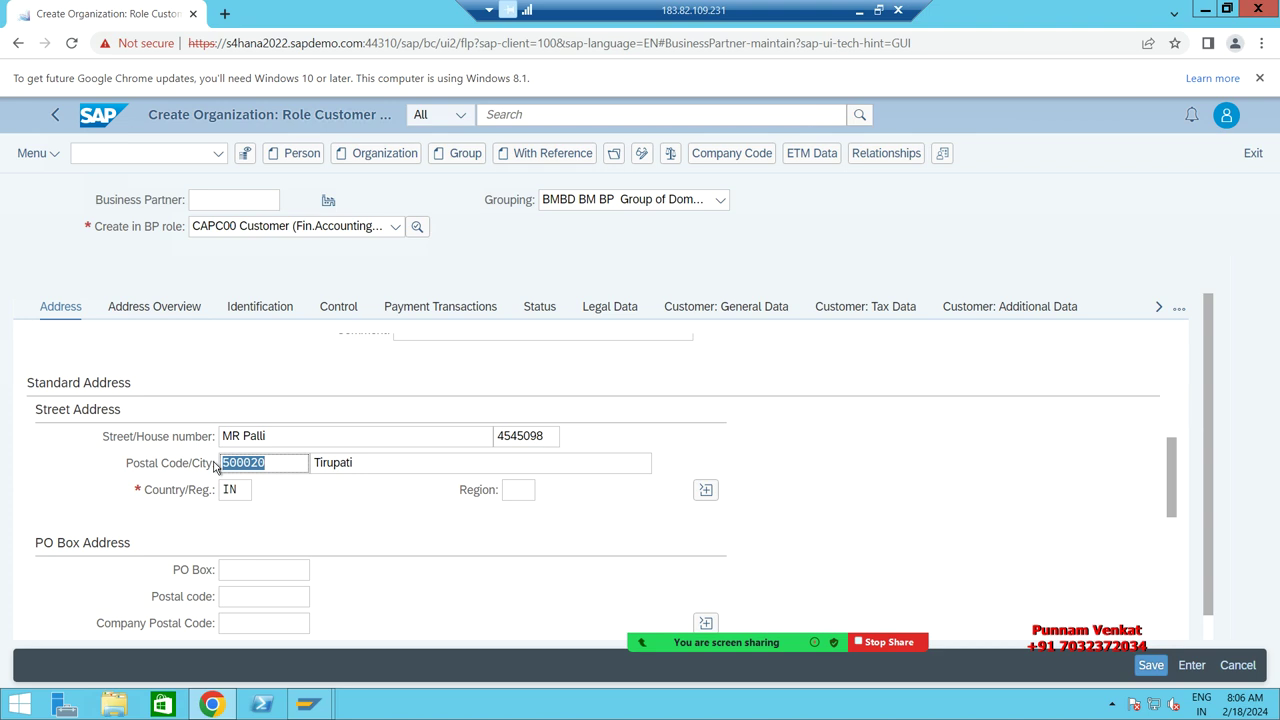
pyautogui.click(264, 575)
pyautogui.hotkey('ctrl', 'v')
pyautogui.click(250, 592)
pyautogui.hotkey('ctrl', 'v')
# Set the communication language of the organization to English
pyautogui.scroll(-2, 296, 587)
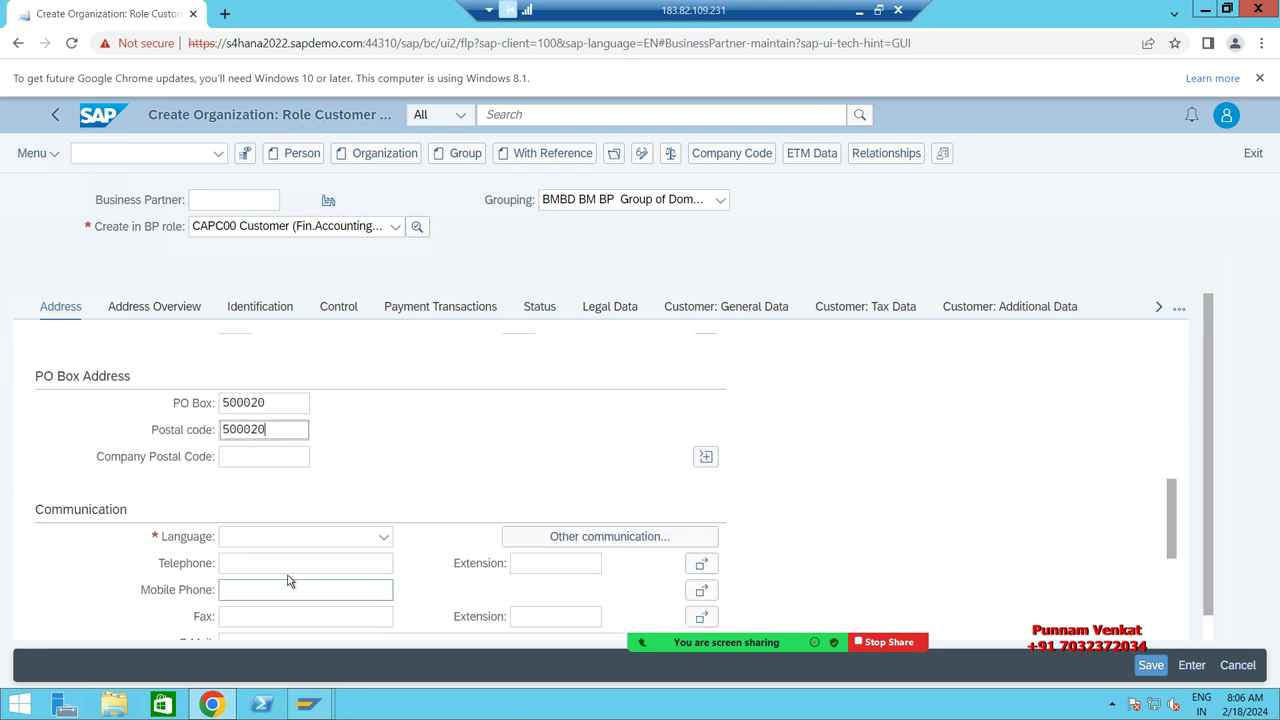
pyautogui.click(263, 536)
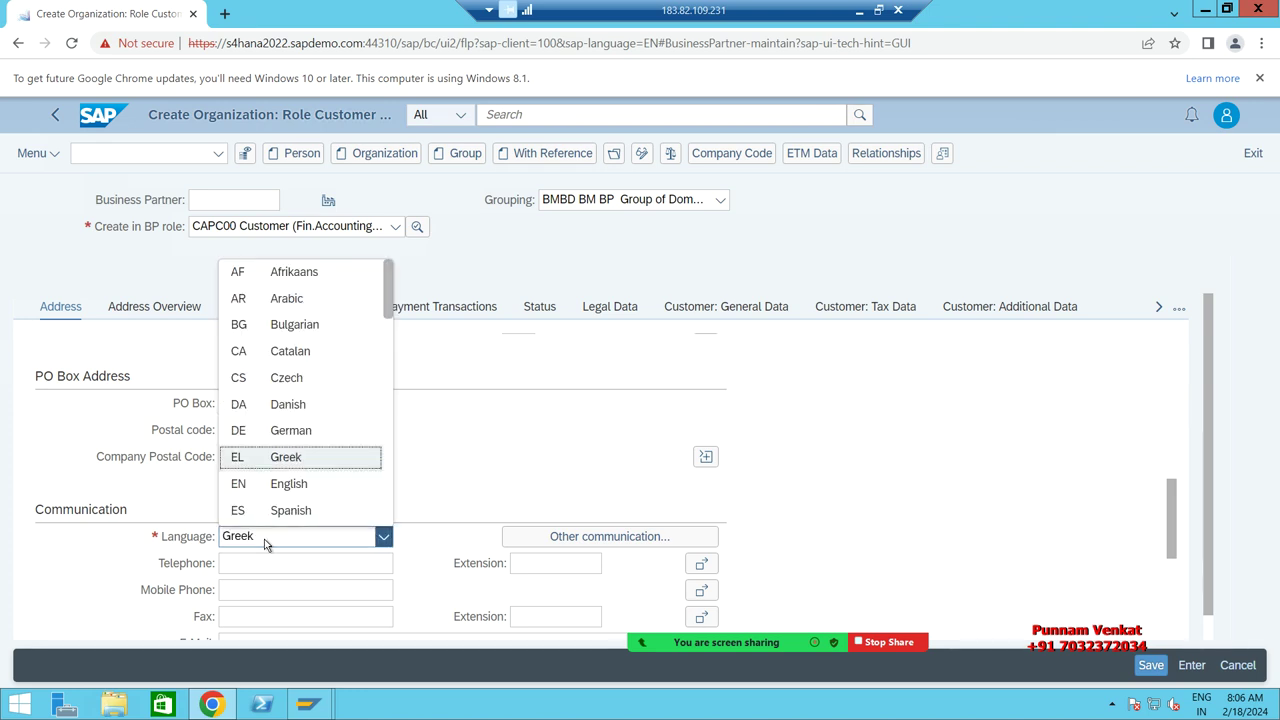
pyautogui.press('Down')
pyautogui.press('Return')
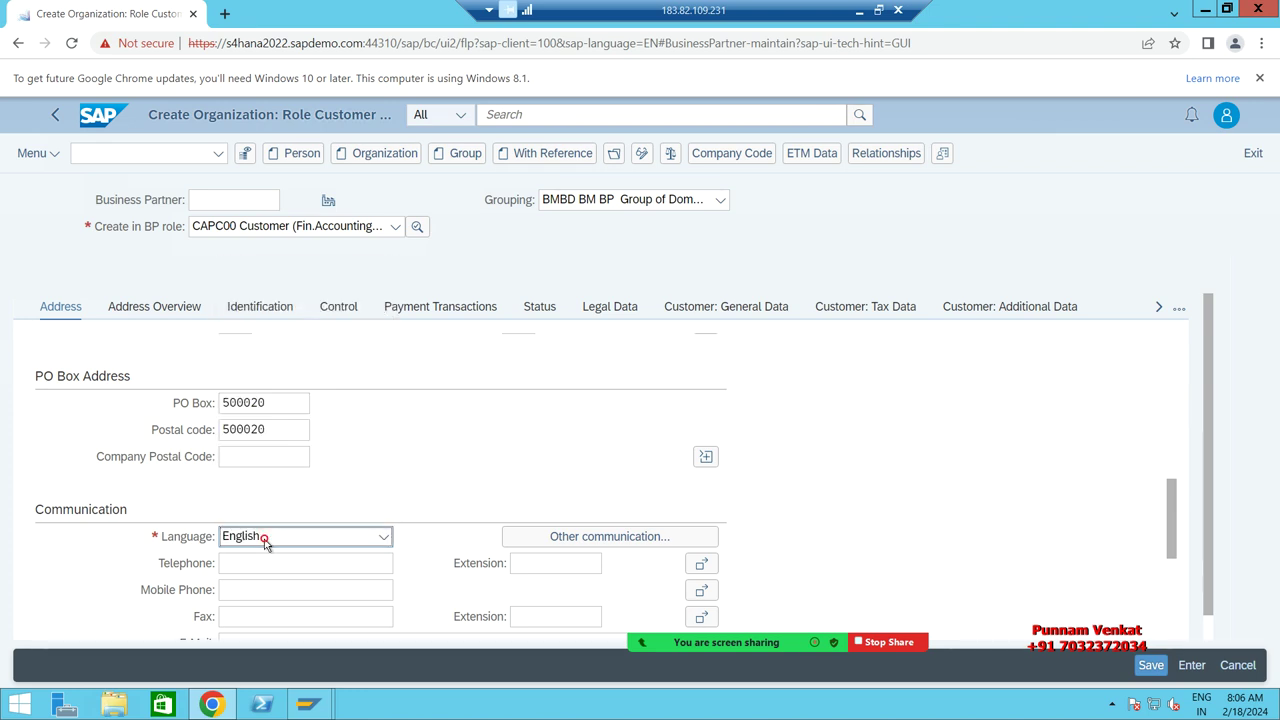
# Open the customer's company code data and assign company code BM10
pyautogui.scroll(6, 367, 512)
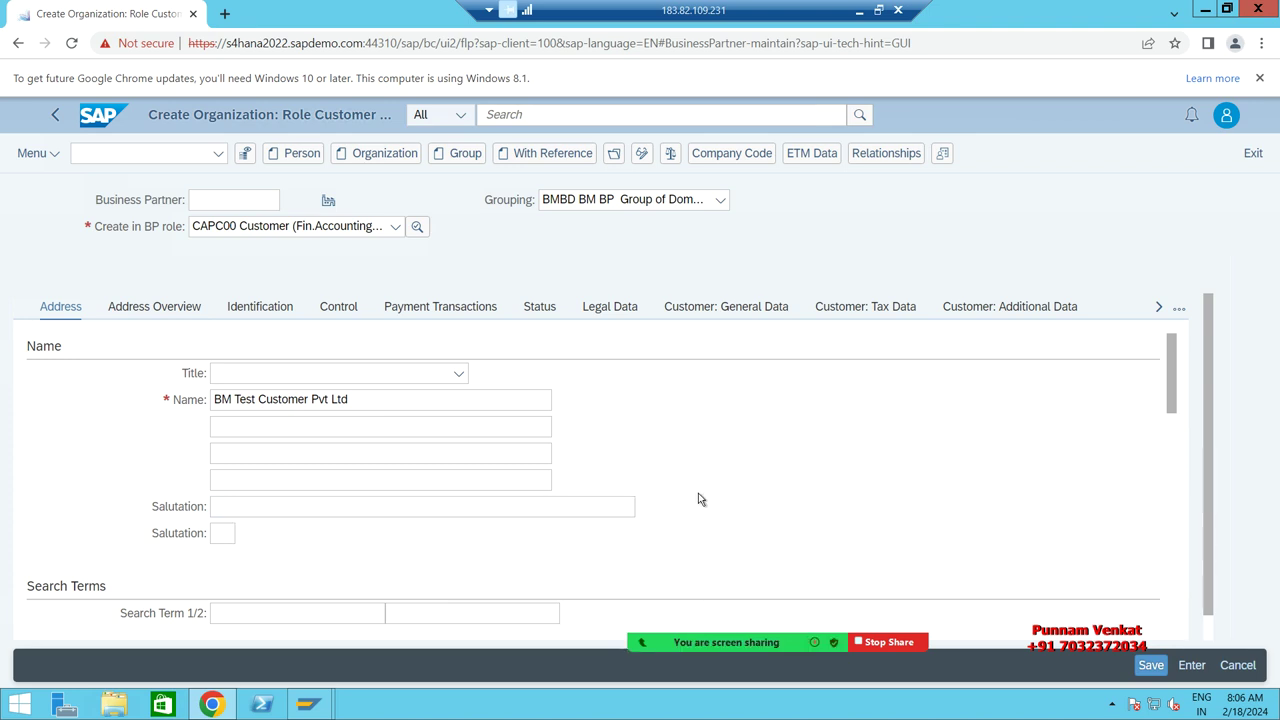
pyautogui.click(720, 162)
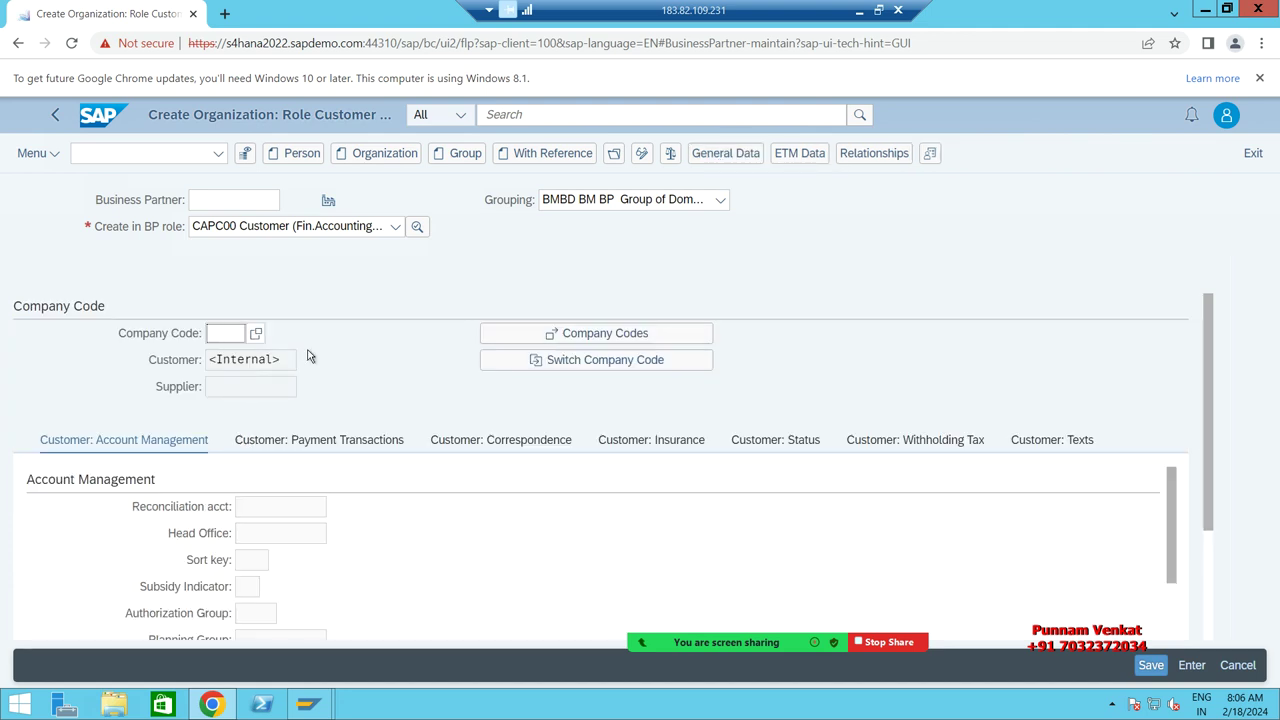
pyautogui.write('BM10')
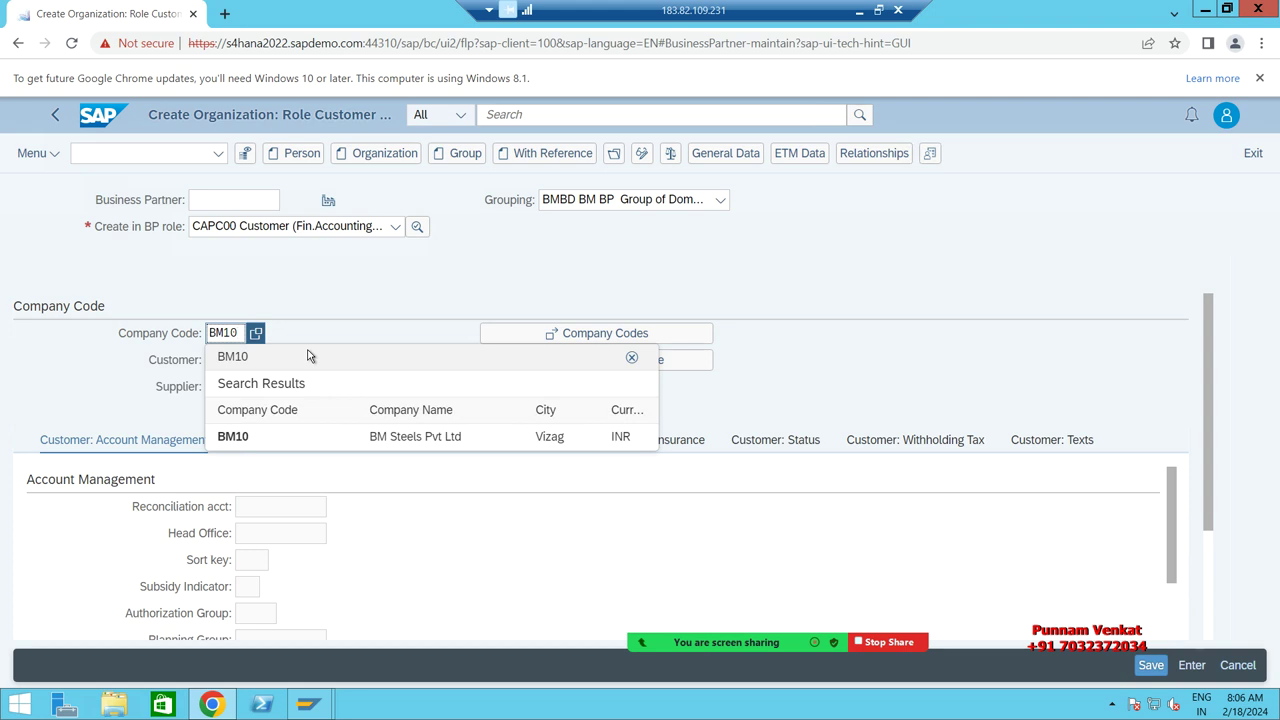
pyautogui.press('Return')
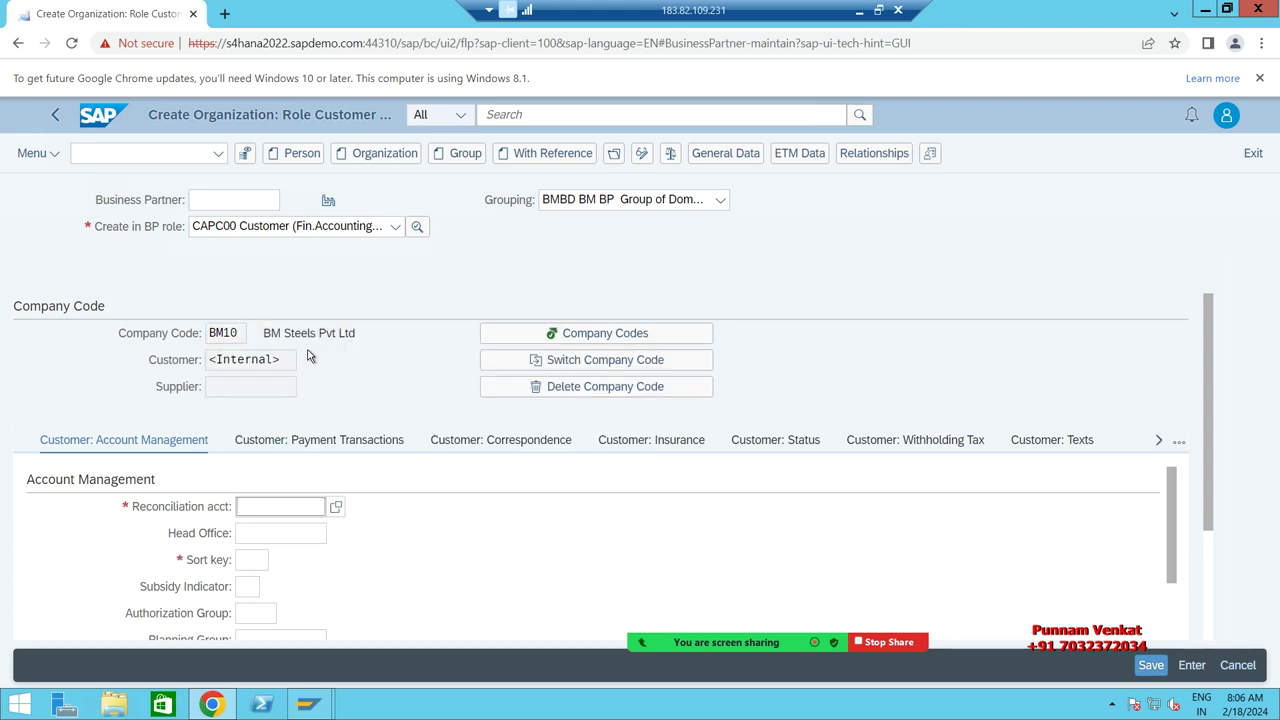
# Choose G/L account 230000 Domestic Customers A/c as the customer's reconciliation account
pyautogui.click(336, 507)
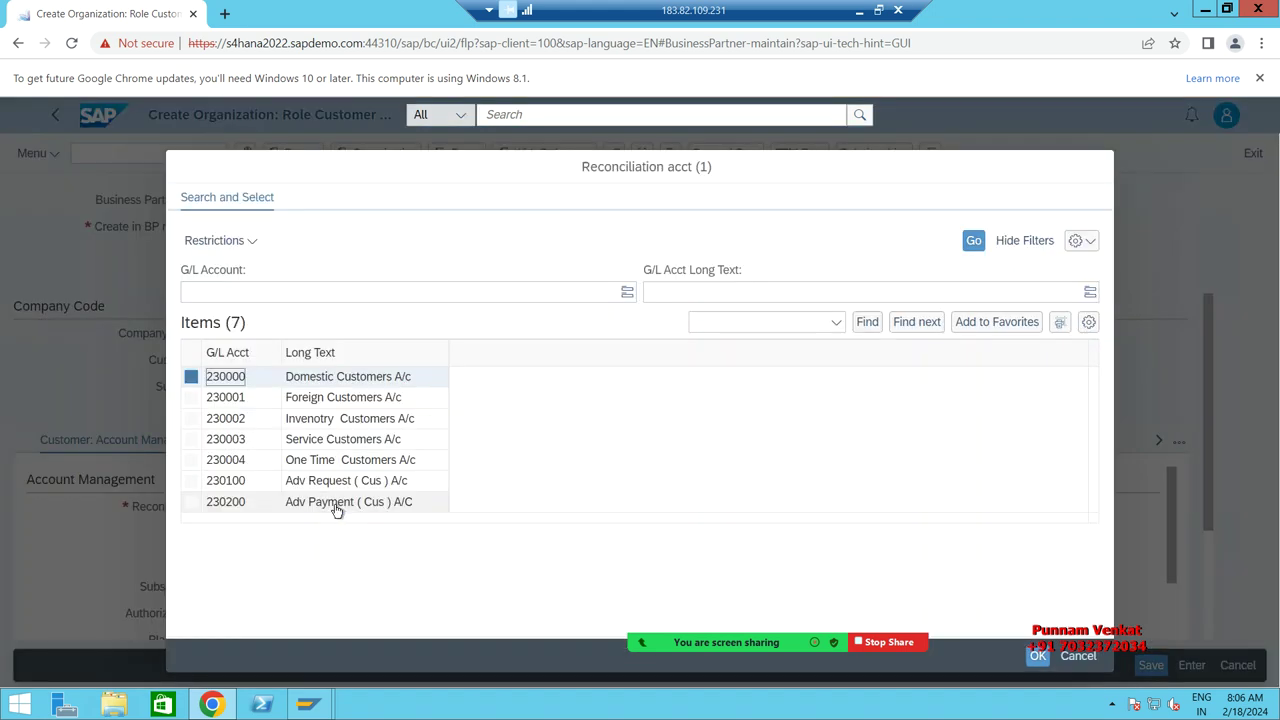
pyautogui.click(331, 383)
pyautogui.scroll(-2, 244, 503)
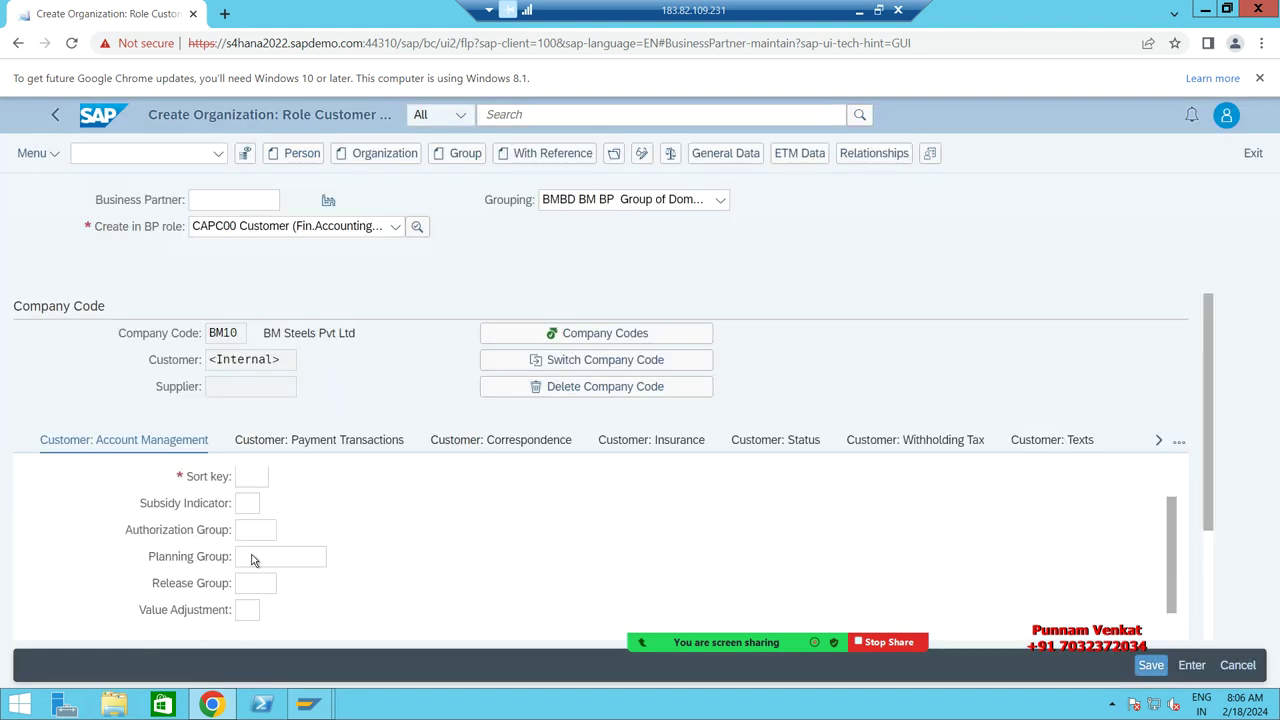
# Choose 031 Customer number as the customer's sort key
pyautogui.click(252, 477)
pyautogui.click(278, 478)
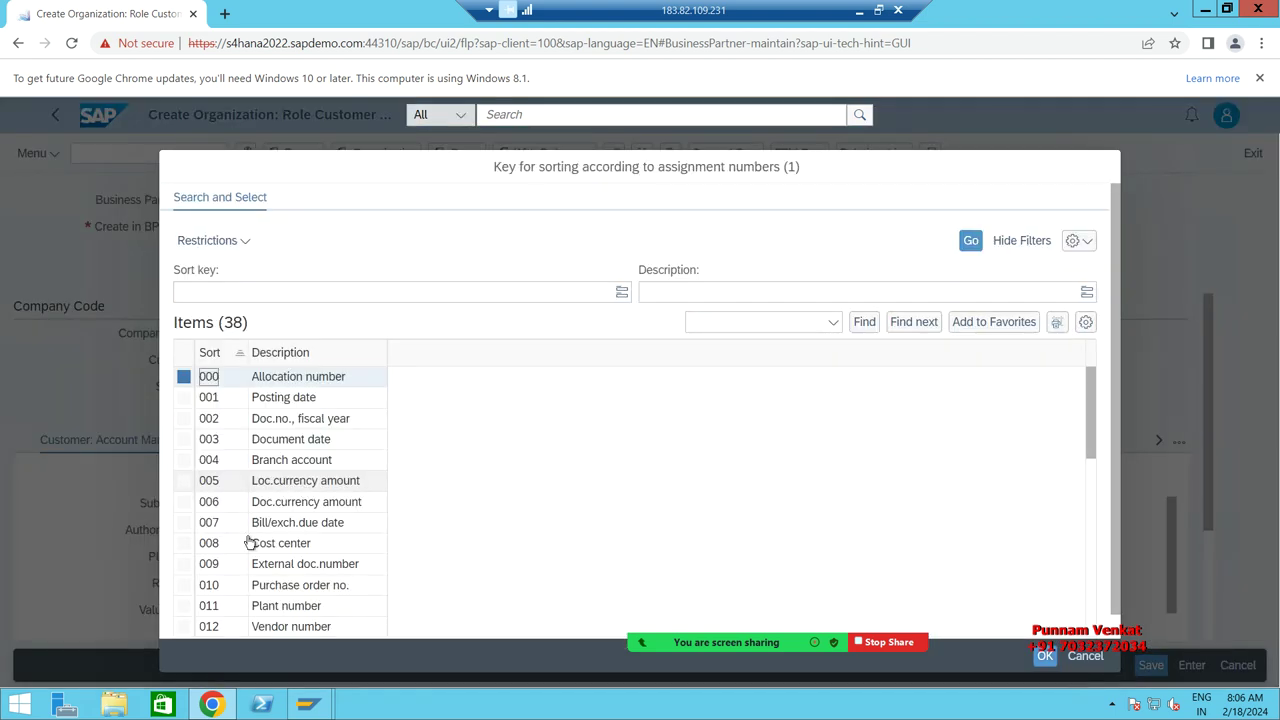
pyautogui.scroll(-1, 243, 577)
pyautogui.scroll(-4, 243, 577)
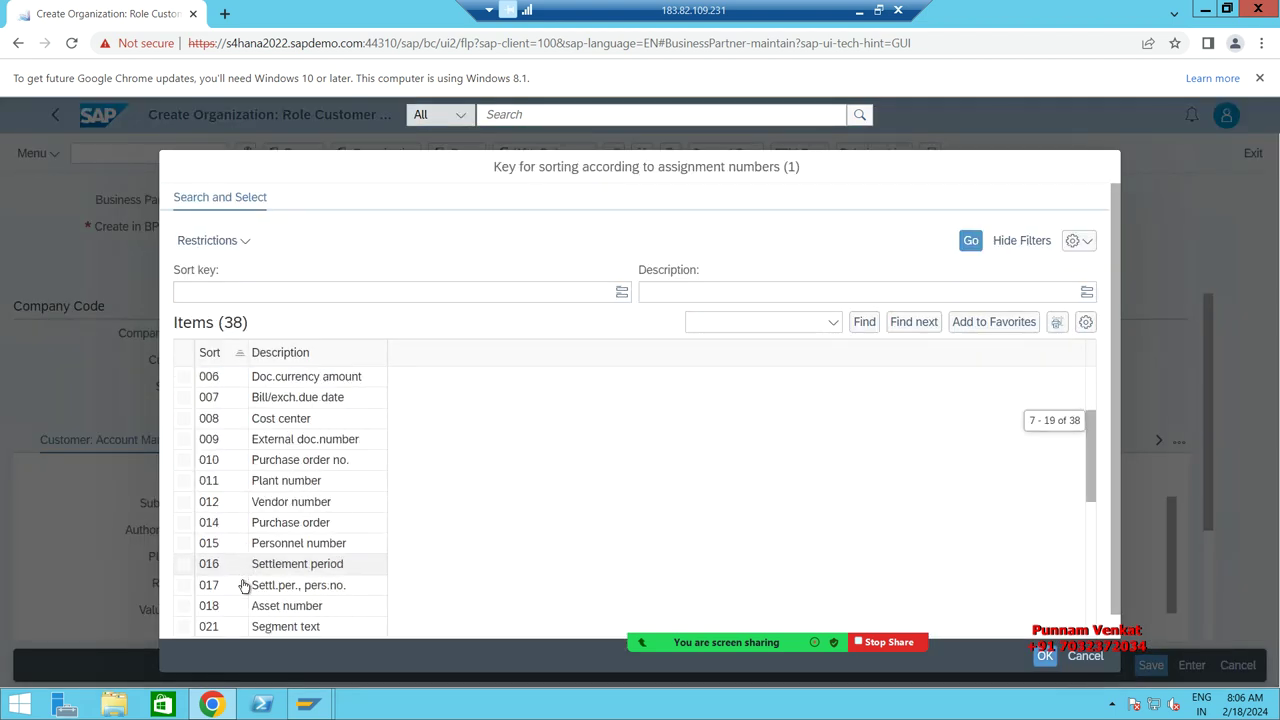
pyautogui.scroll(-6, 243, 590)
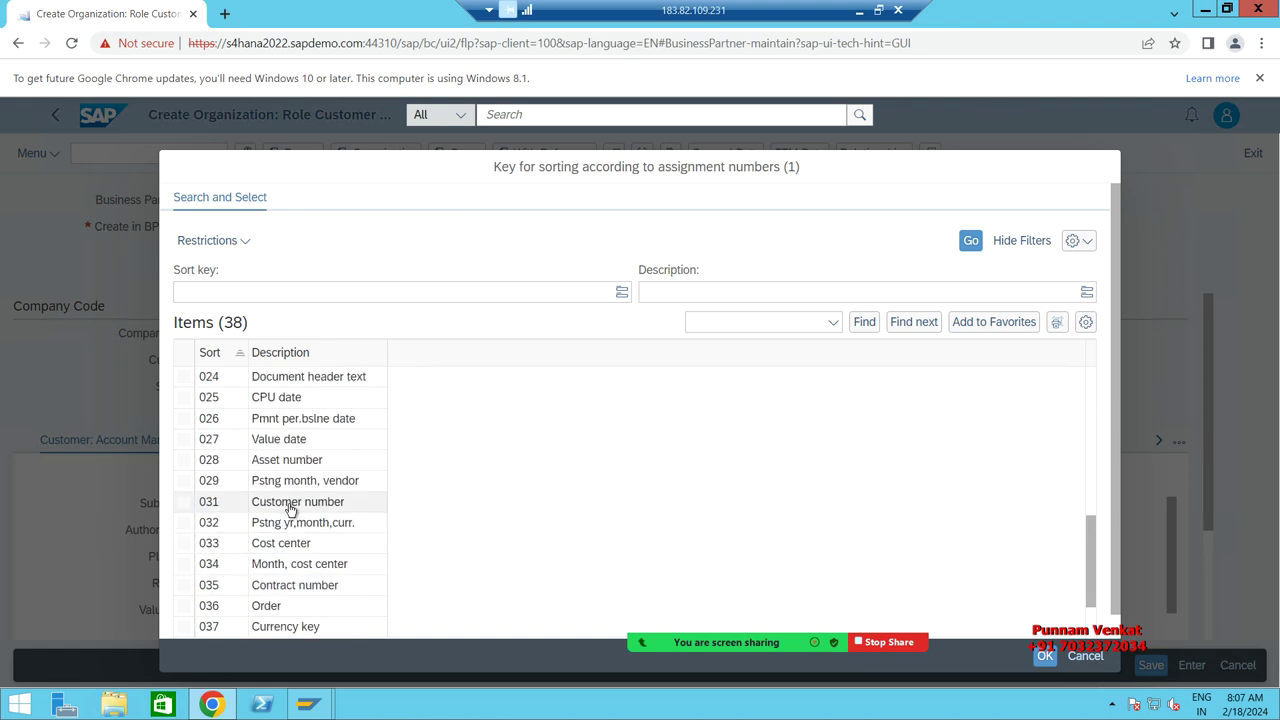
pyautogui.click(291, 504)
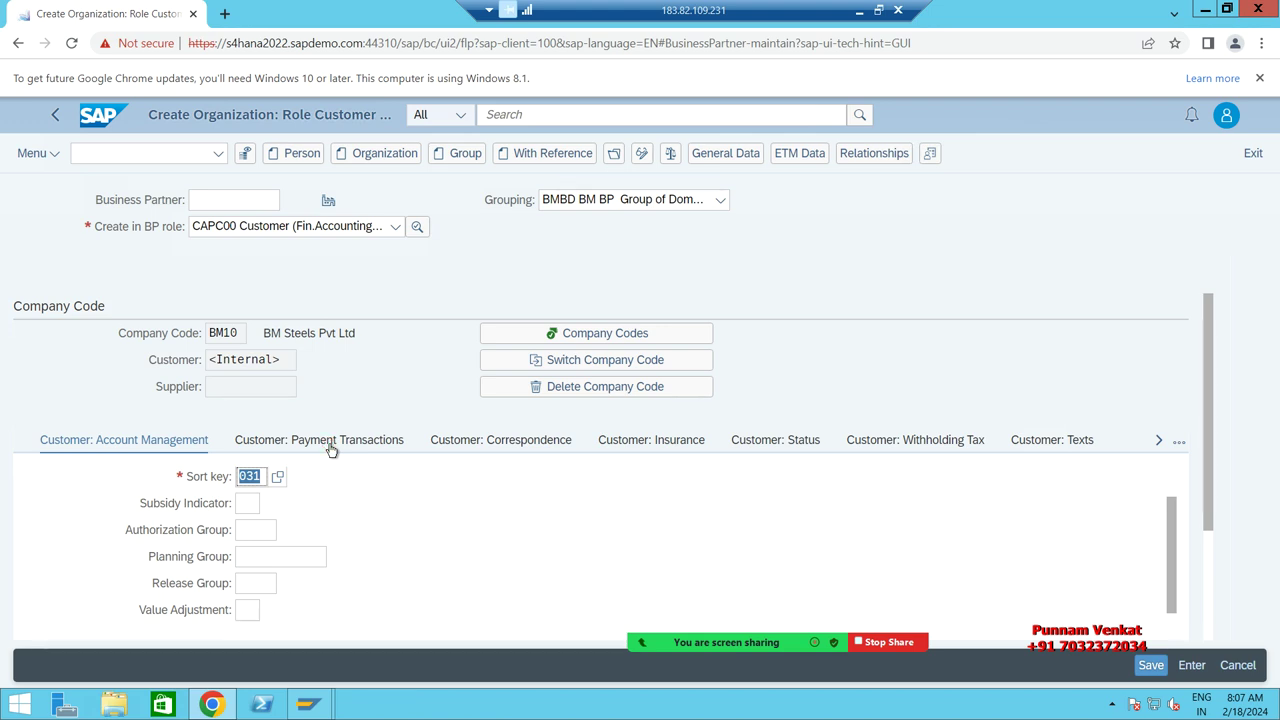
# Set the customer's terms of payment to 0001, payable immediately due net, and save the business partner
pyautogui.click(331, 447)
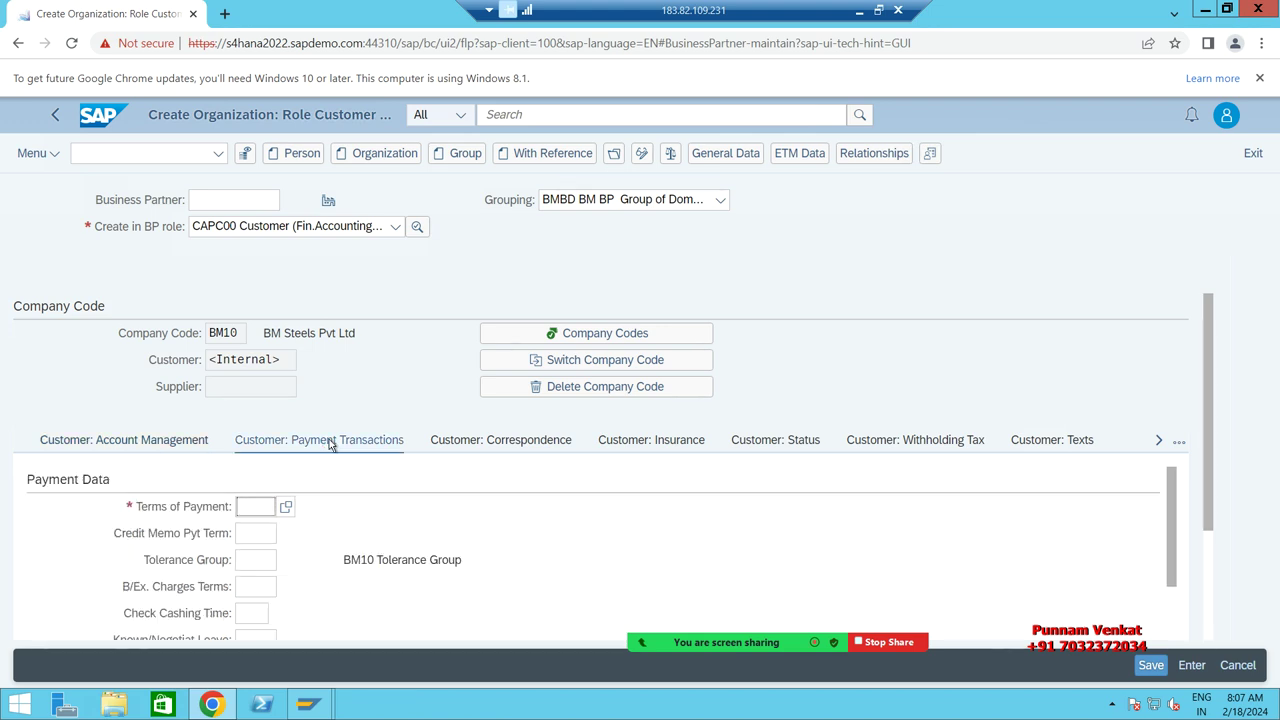
pyautogui.click(286, 507)
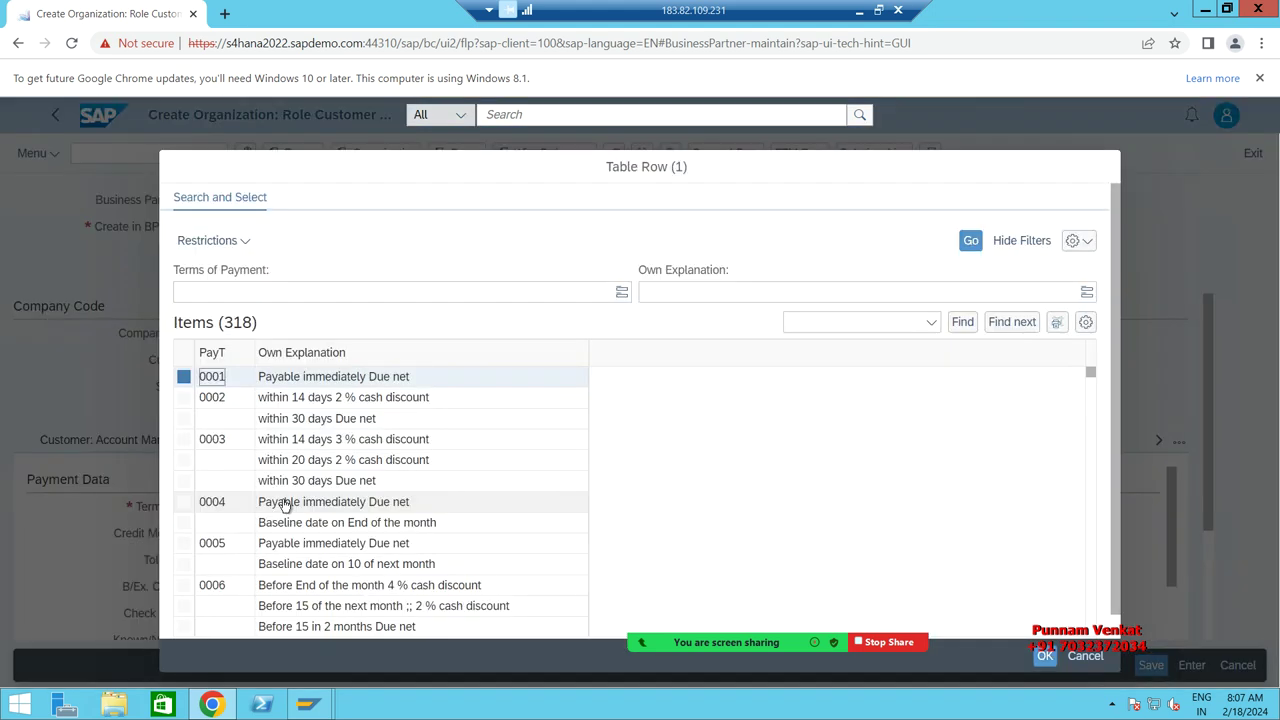
pyautogui.click(211, 384)
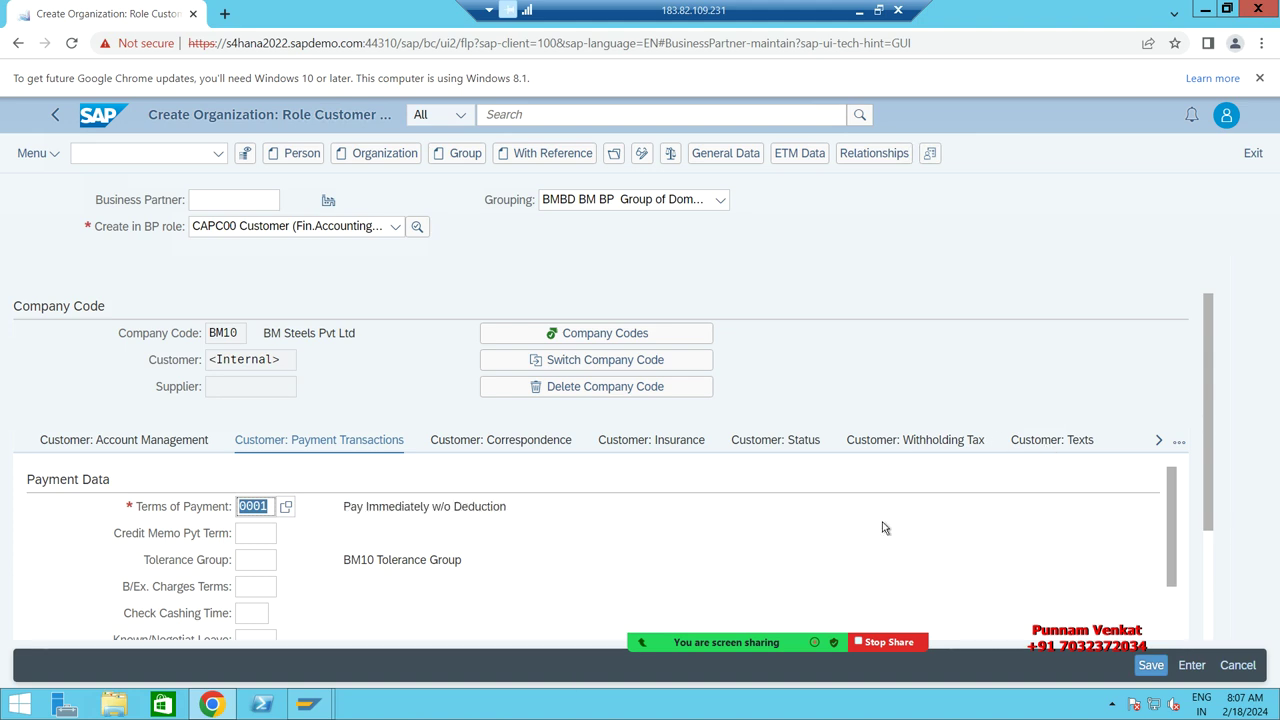
pyautogui.click(1152, 666)
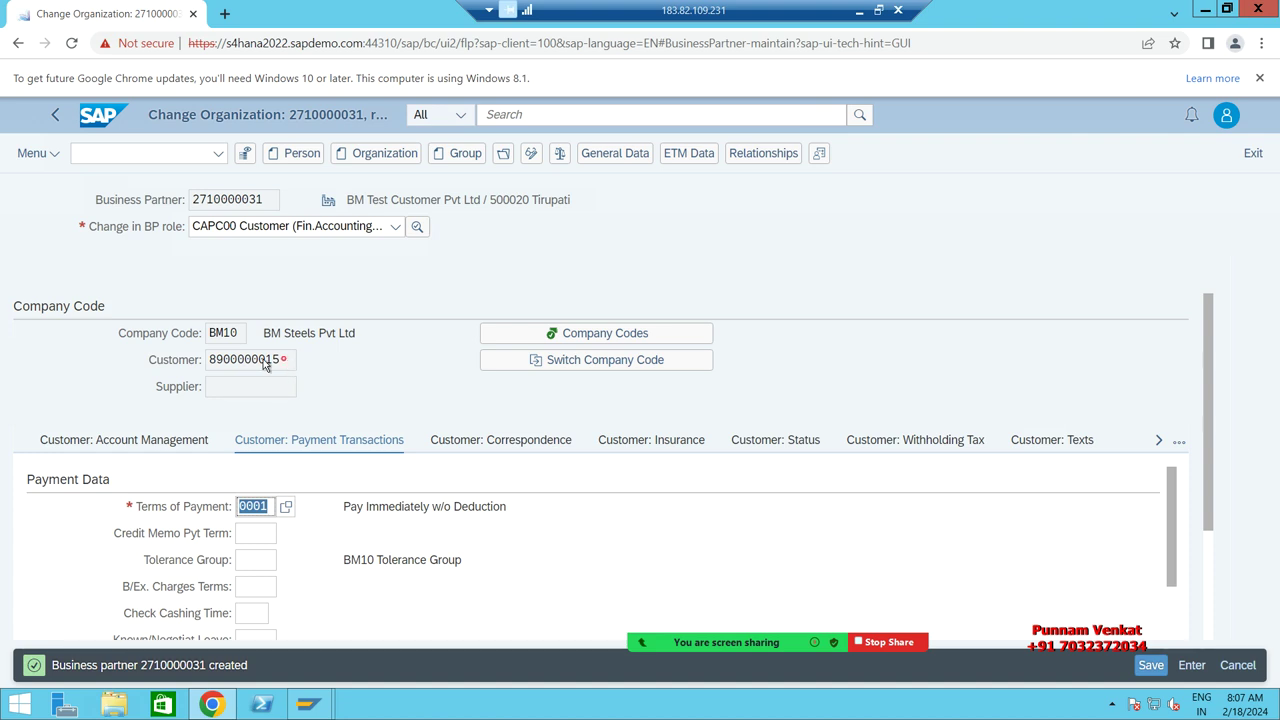
pyautogui.moveTo(279, 364); pyautogui.dragTo(141, 362)
pyautogui.moveTo(261, 201); pyautogui.dragTo(172, 205)
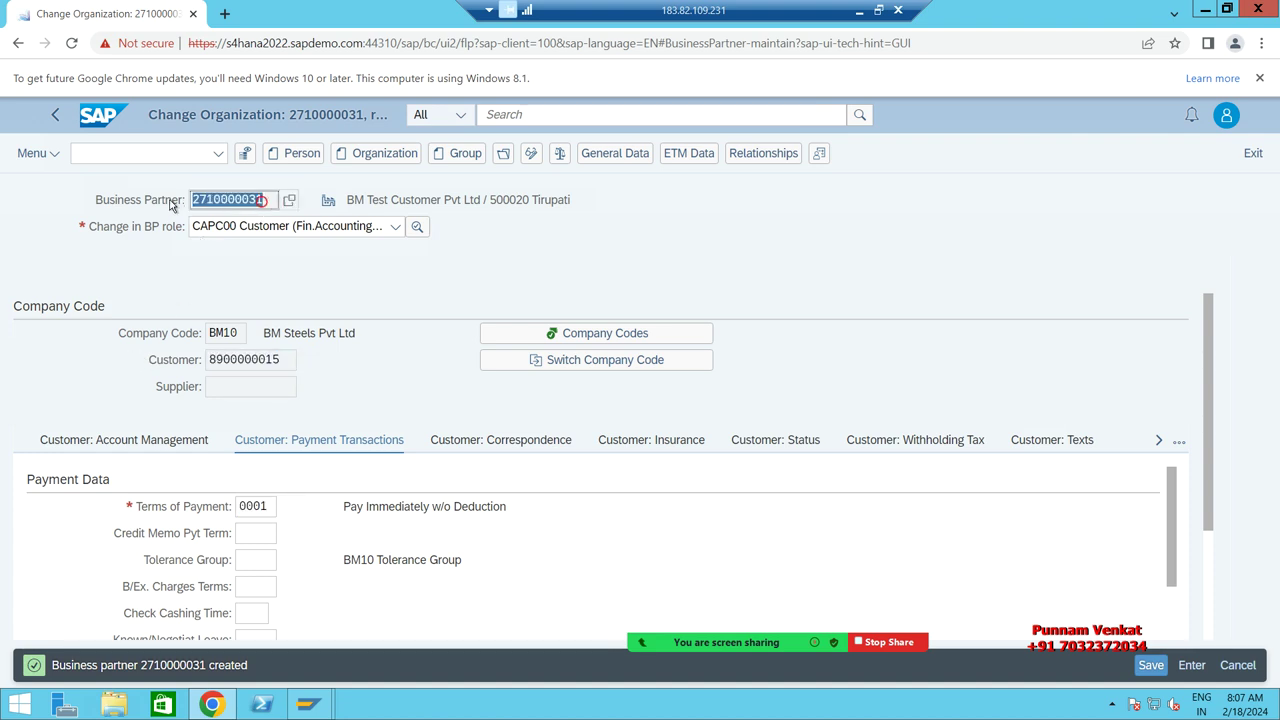
# Return to the launchpad home page and look up the customer invoice app's name in the Excel sheet
pyautogui.click(99, 117)
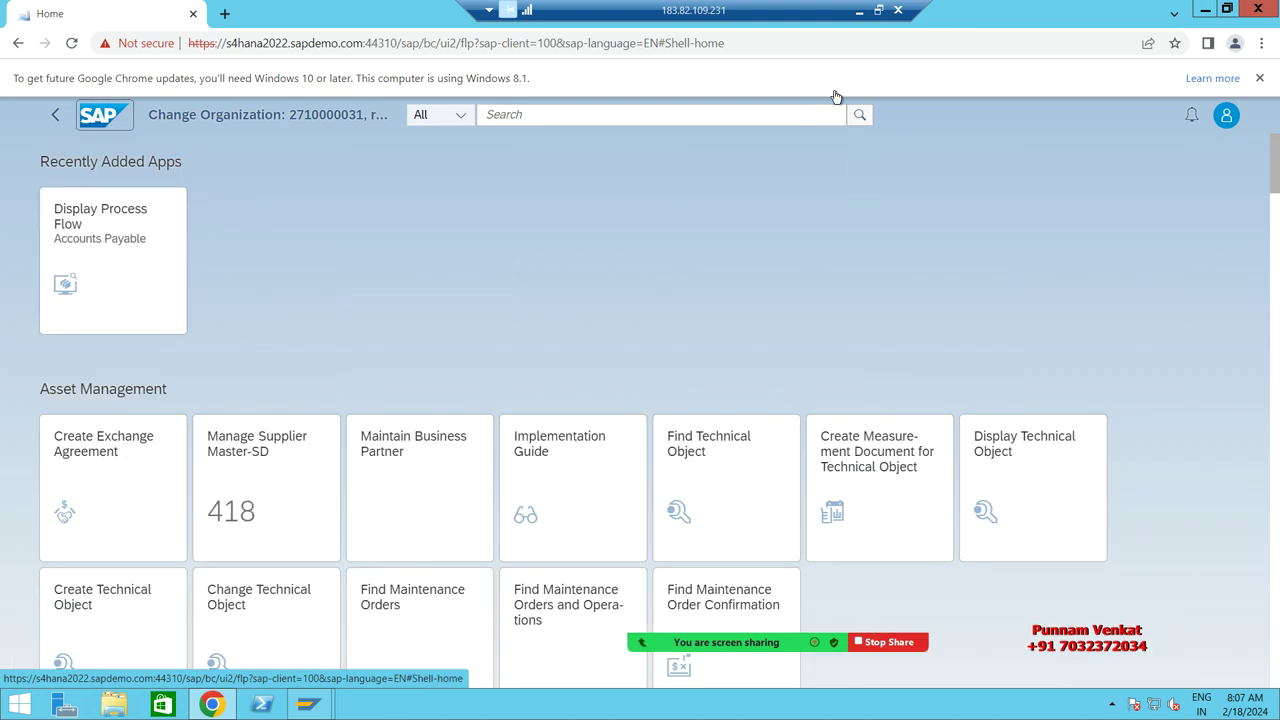
pyautogui.click(859, 10)
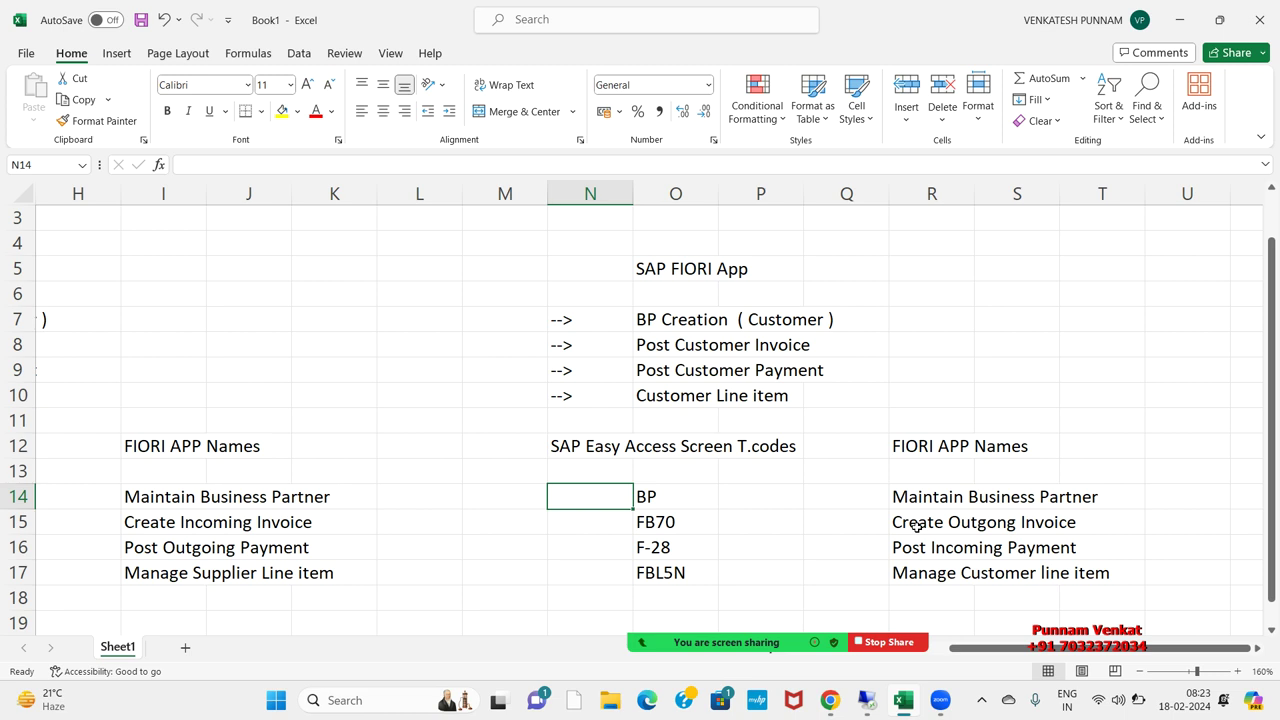
pyautogui.moveTo(914, 527); pyautogui.dragTo(1060, 522)
pyautogui.hotkey('alt', 'Tab')
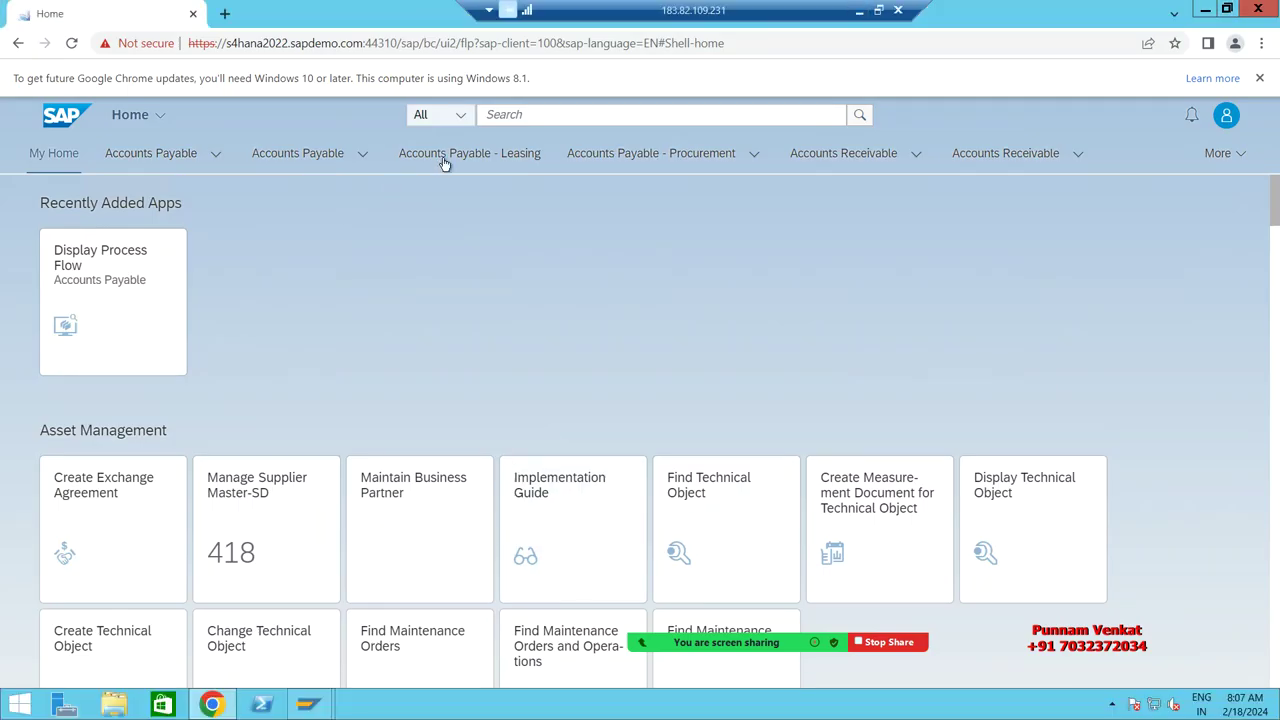
pyautogui.click(493, 114)
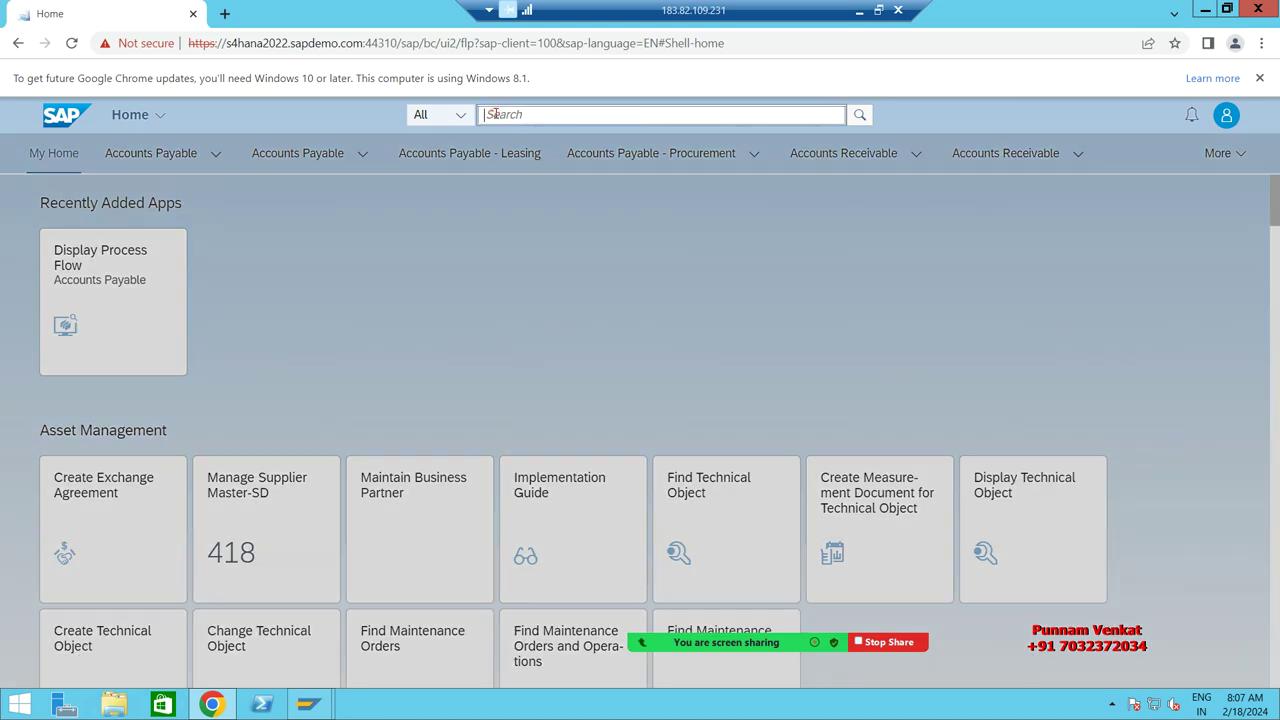
pyautogui.write('cREATE ')
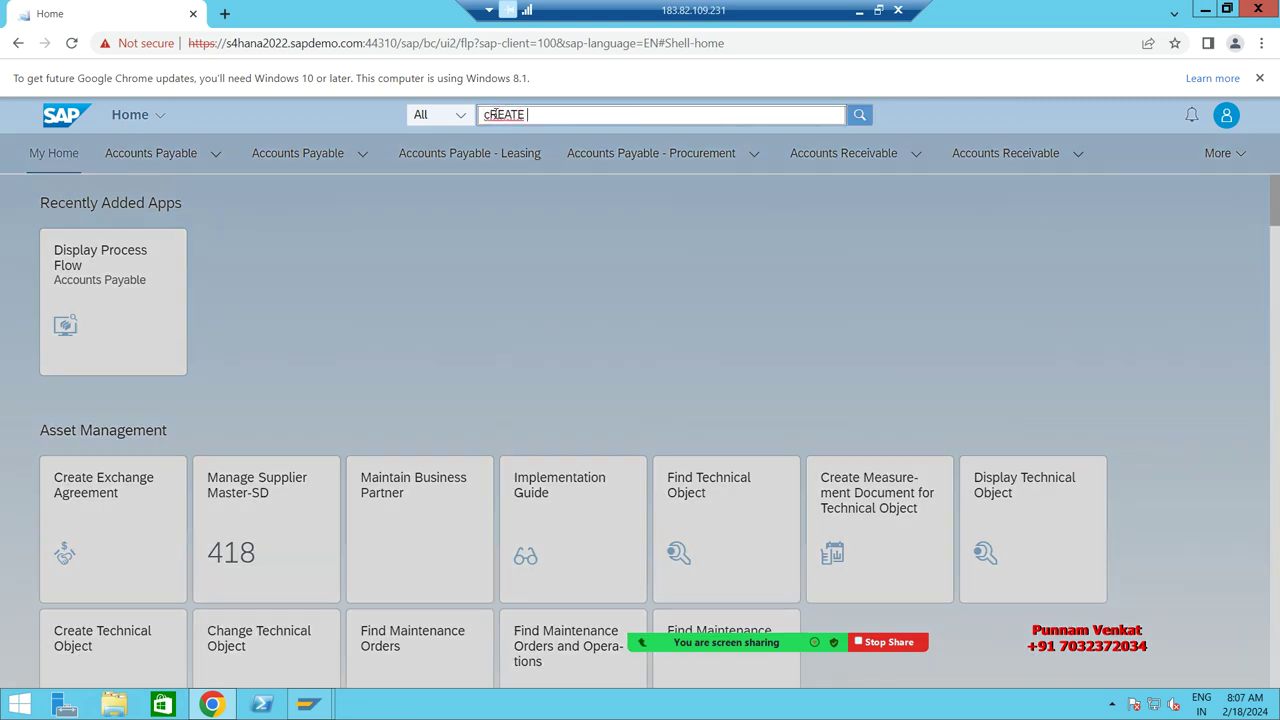
pyautogui.write('OUT')
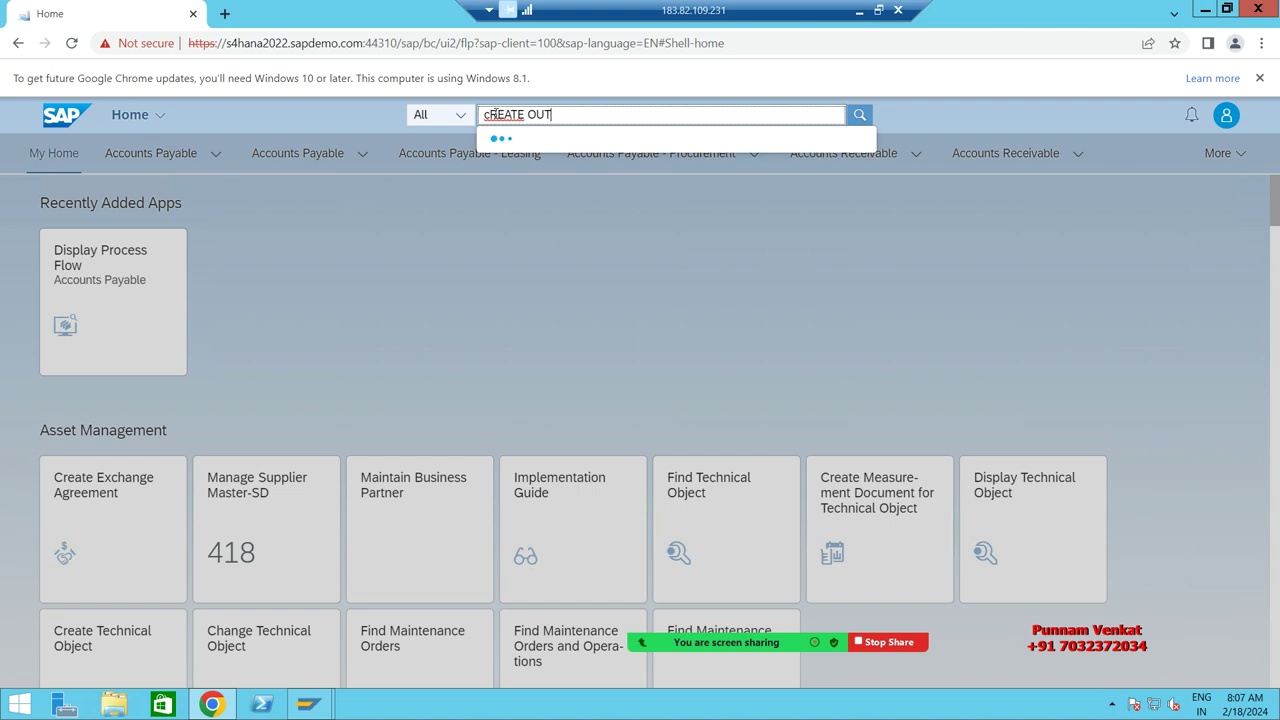
pyautogui.write('OGN')
pyautogui.press('BackSpace')
pyautogui.press('BackSpace')
pyautogui.hotkey('ctrl', 'a')
pyautogui.press('BackSpace')
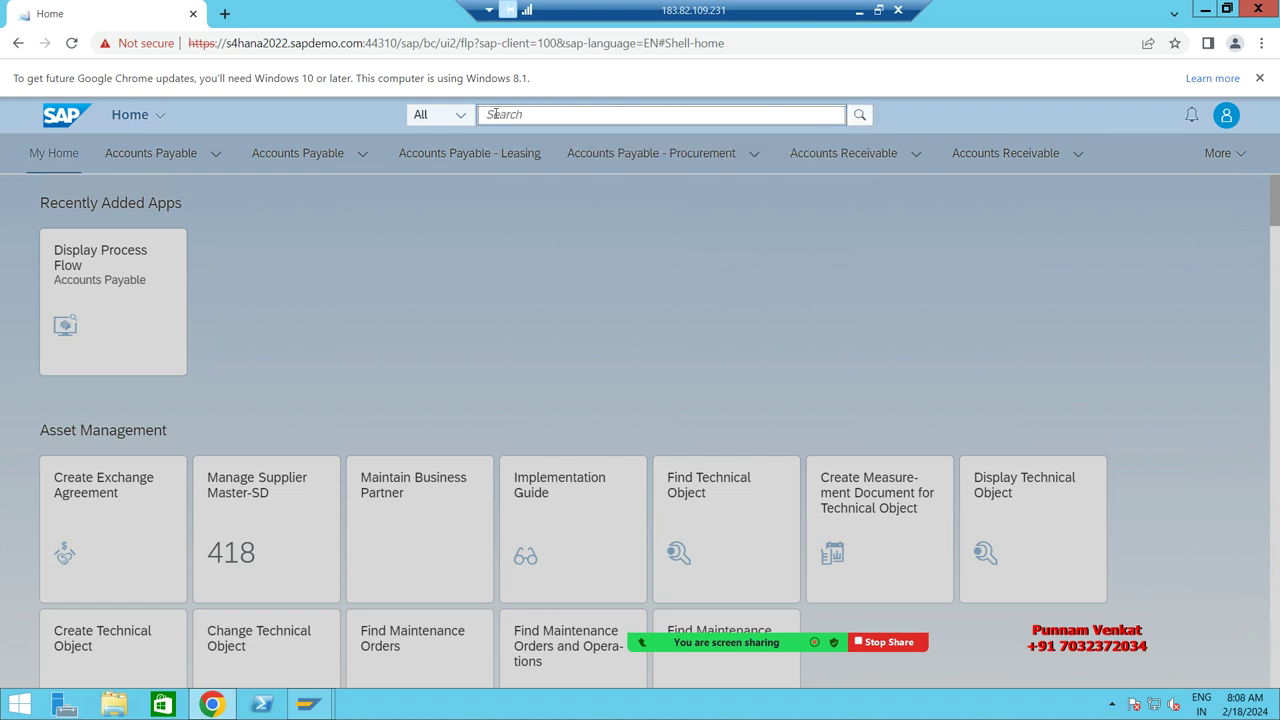
# Search the launchpad for "Create outgoing" and open the Create Outgoing Invoices app
pyautogui.write('Create')
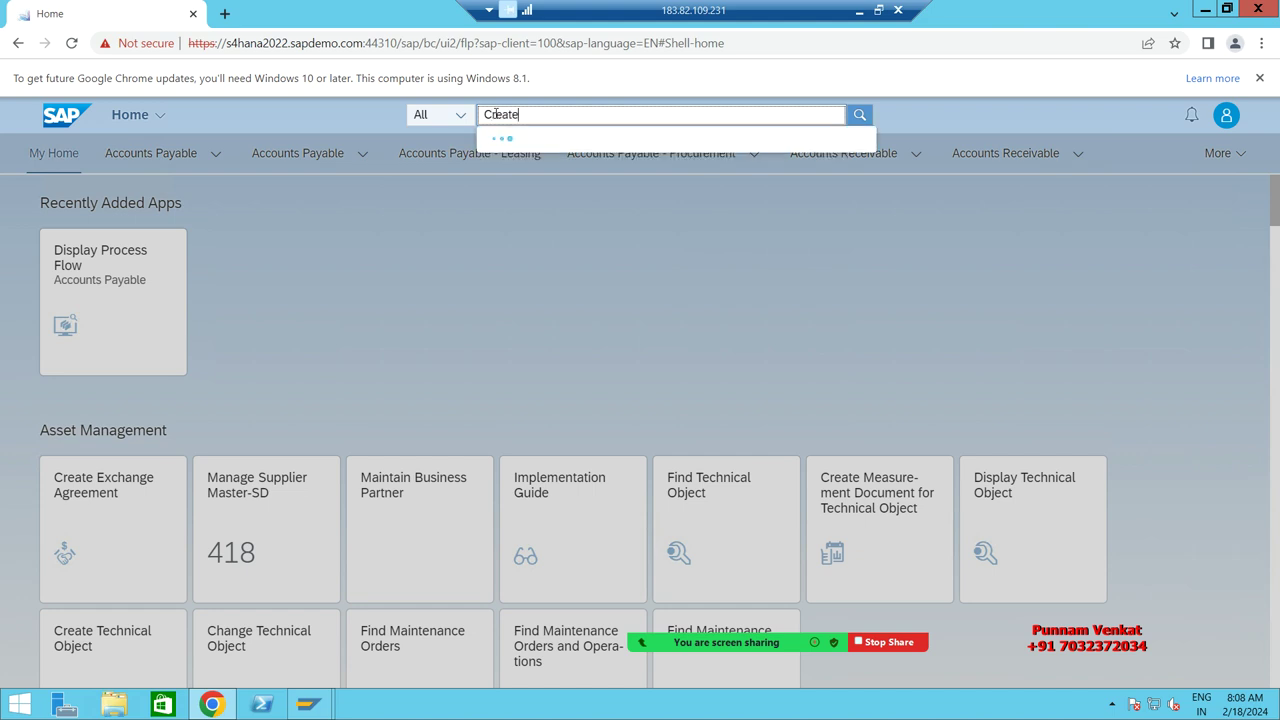
pyautogui.write(' outgoing')
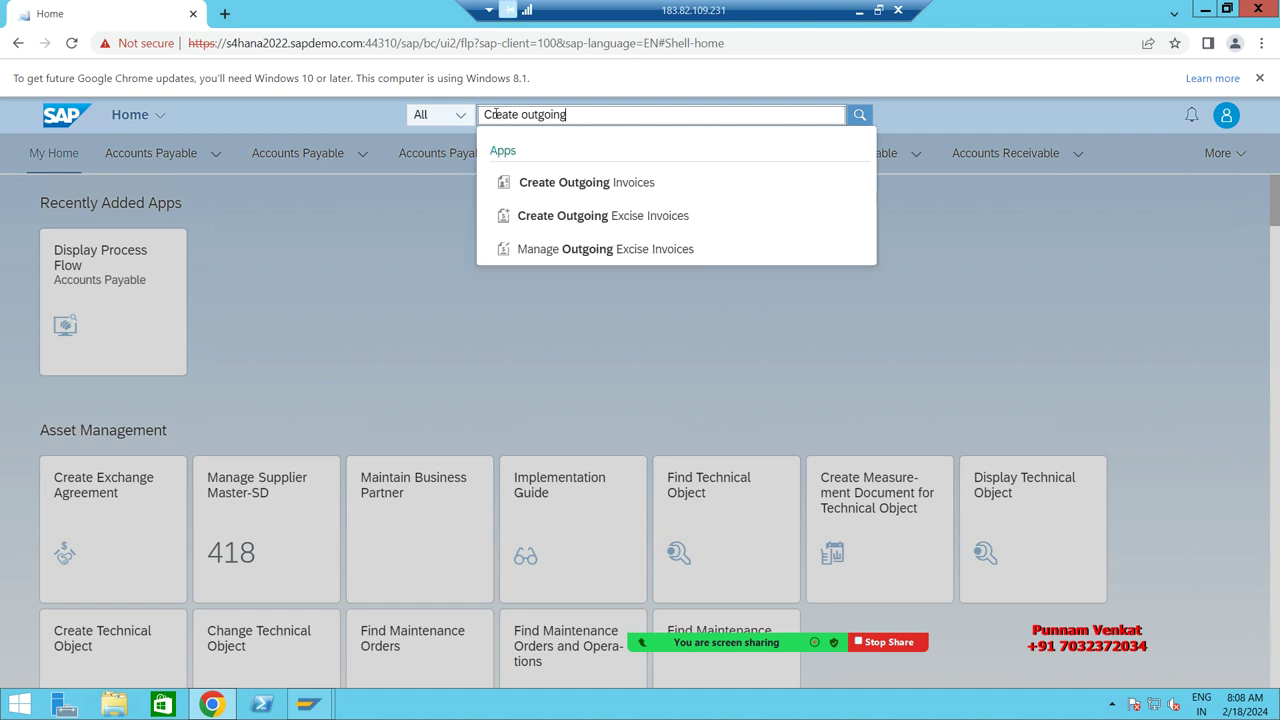
pyautogui.click(556, 186)
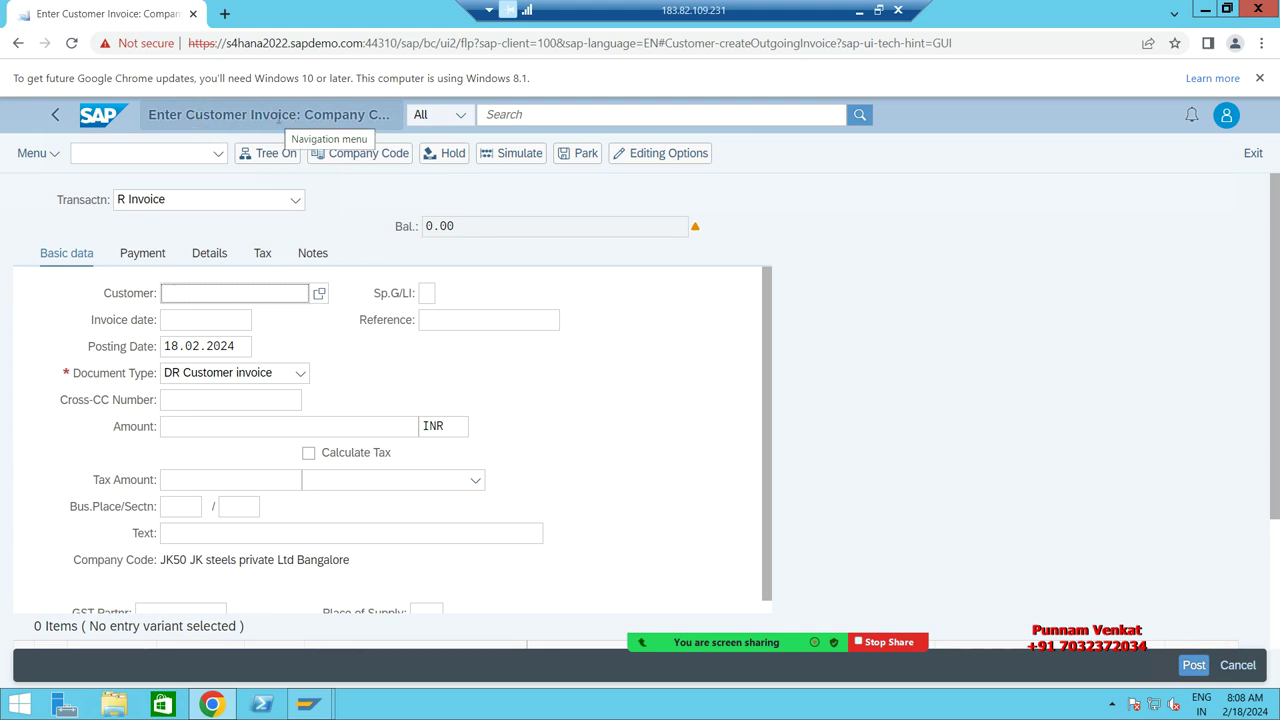
# Change the customer invoice's company code to BM10
pyautogui.click(386, 158)
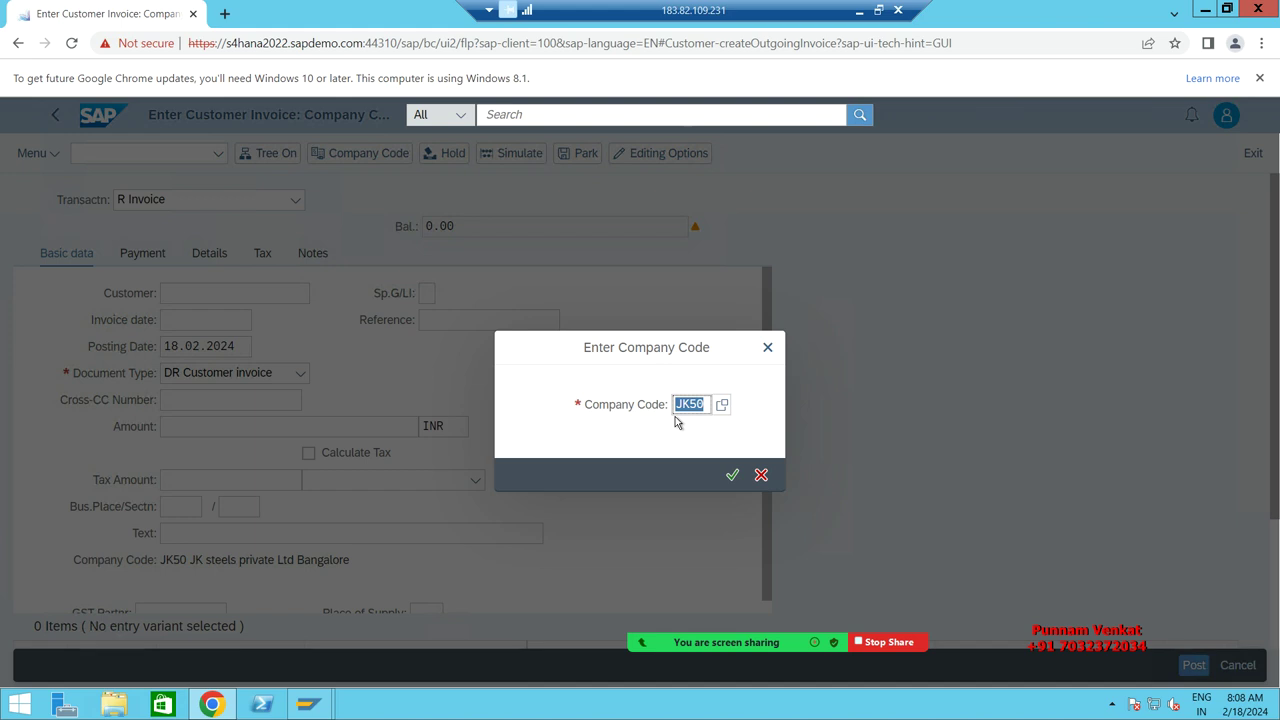
pyautogui.write('BM10')
pyautogui.click(700, 505)
pyautogui.click(732, 475)
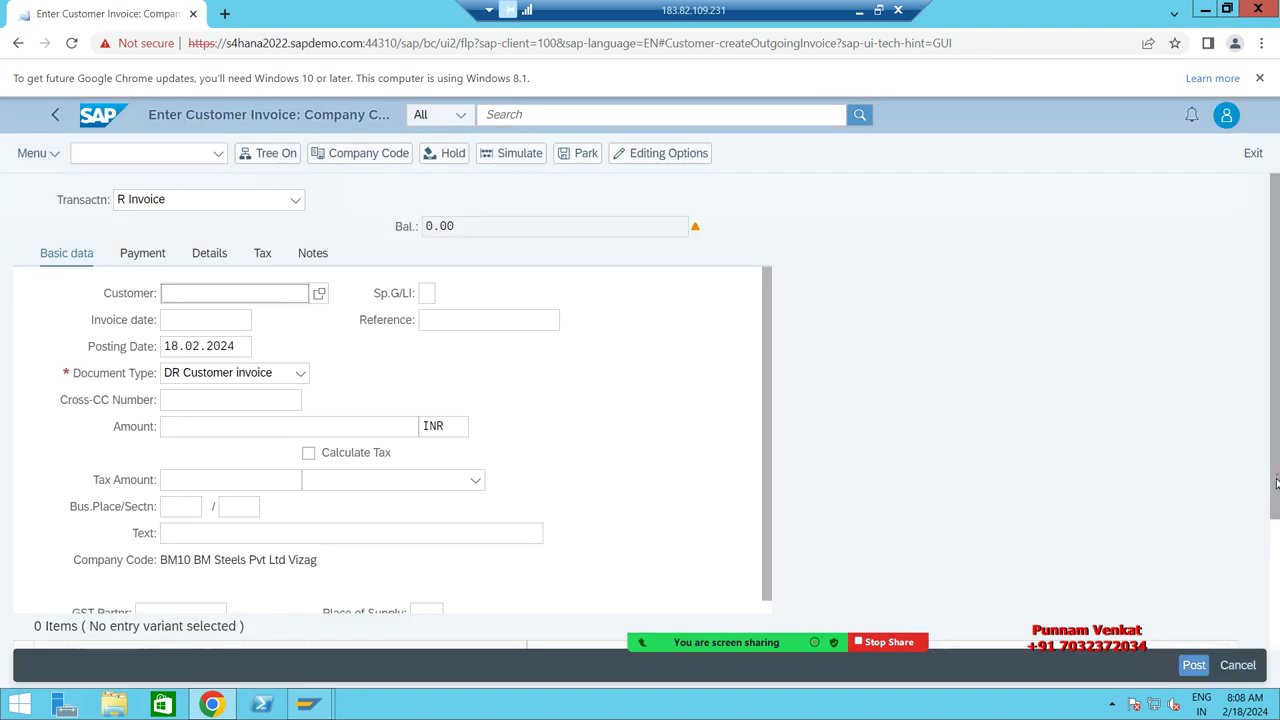
# Search the customers of company code BM10 and choose BM TEST CUSTOMER PVT LTD as the invoice's customer
pyautogui.moveTo(1275, 478); pyautogui.dragTo(1275, 545)
pyautogui.scroll(3, 1275, 540)
pyautogui.click(196, 281)
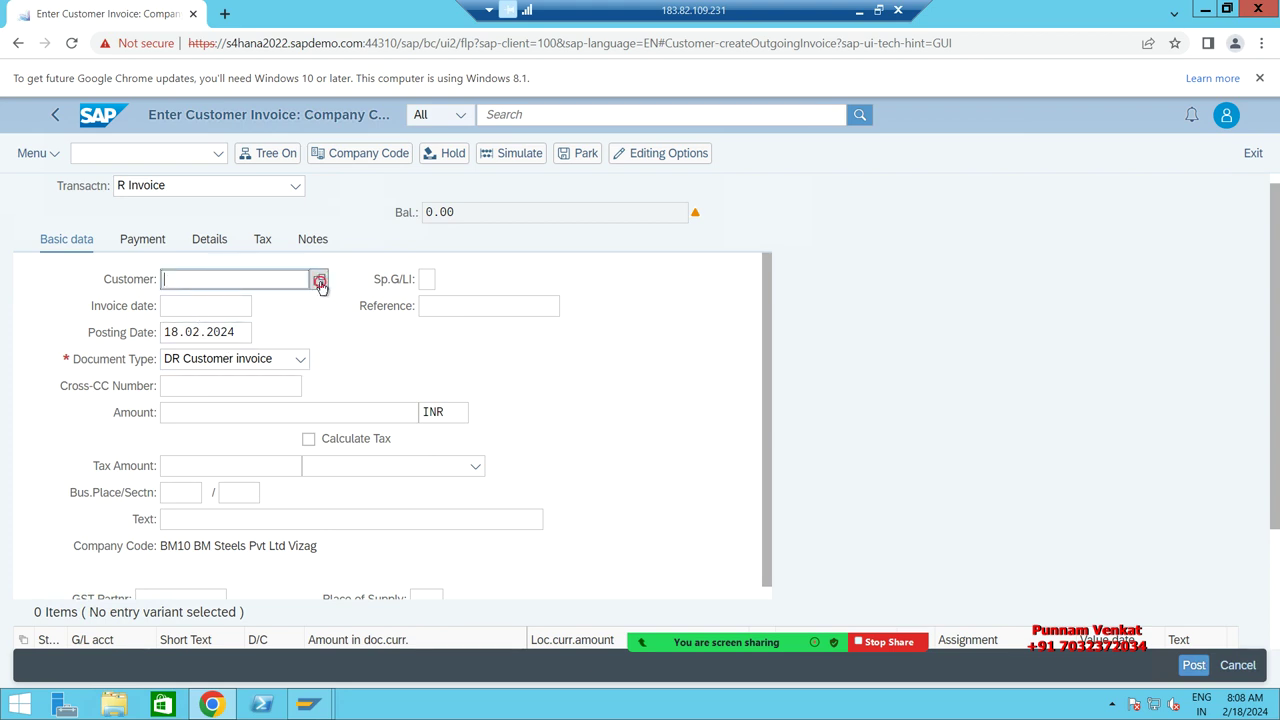
pyautogui.click(320, 283)
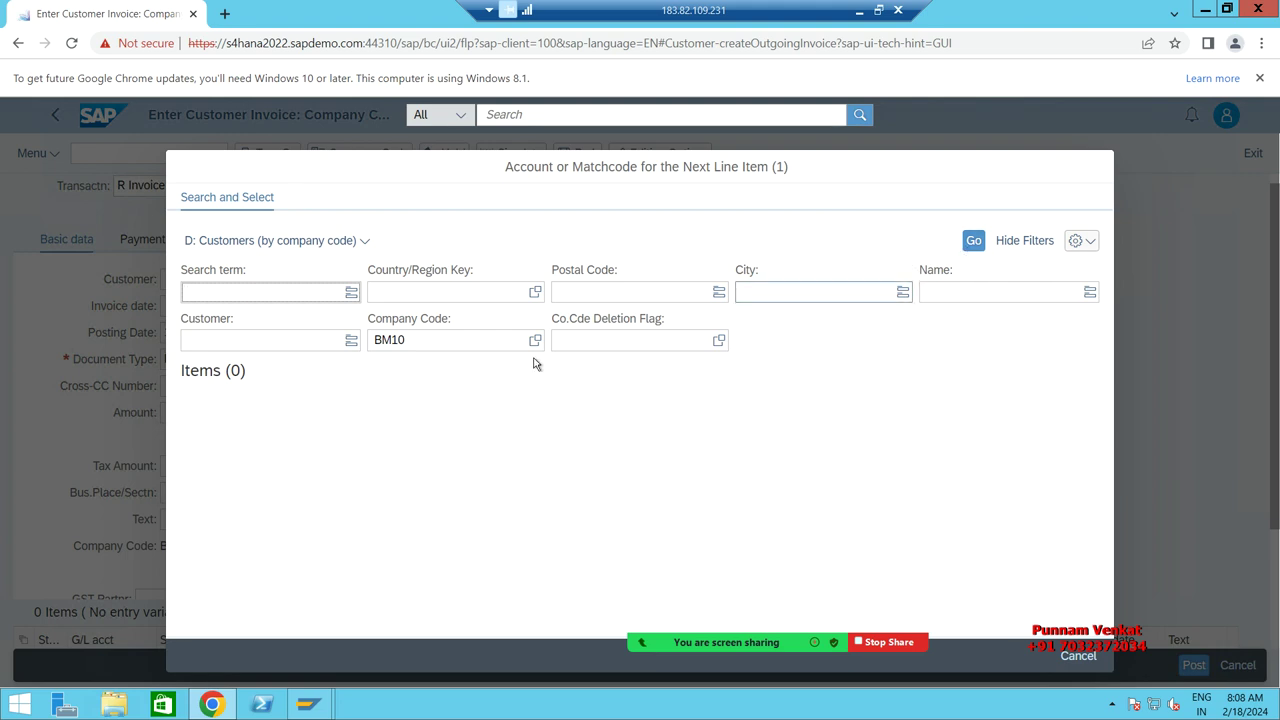
pyautogui.moveTo(407, 344); pyautogui.dragTo(352, 341)
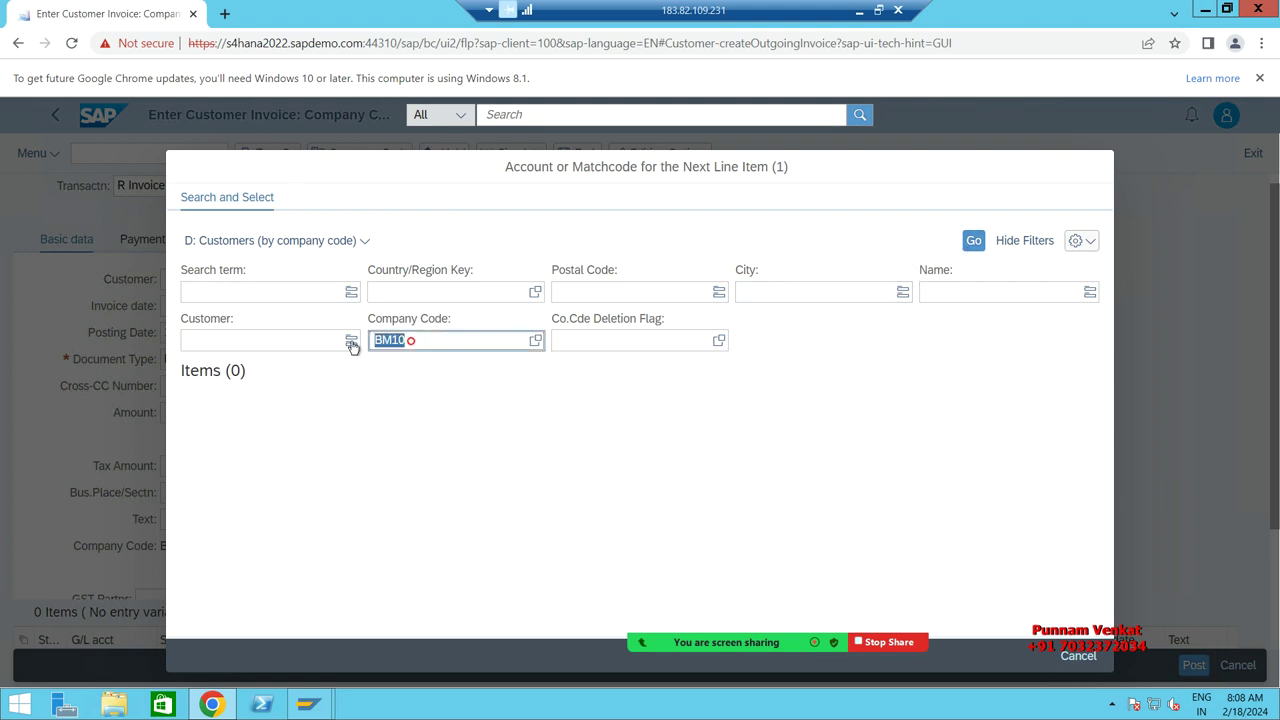
pyautogui.click(953, 295)
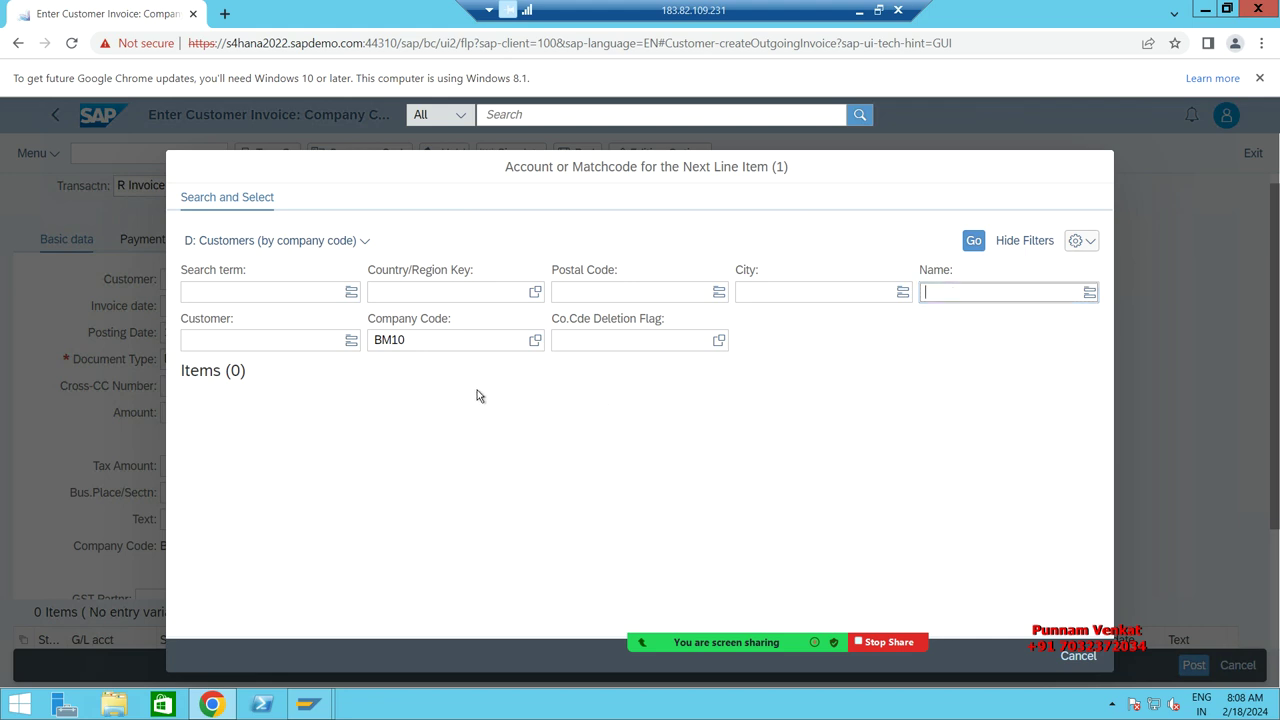
pyautogui.doubleClick(423, 343)
pyautogui.click(979, 244)
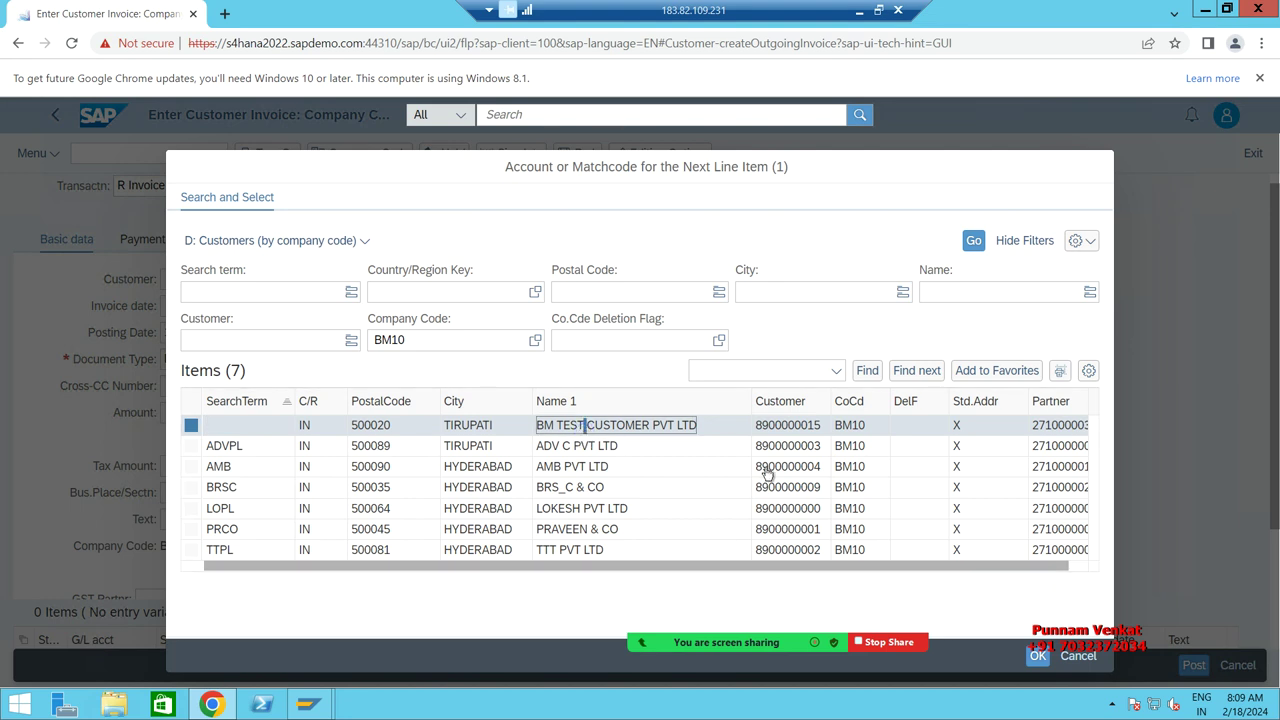
pyautogui.click(1036, 656)
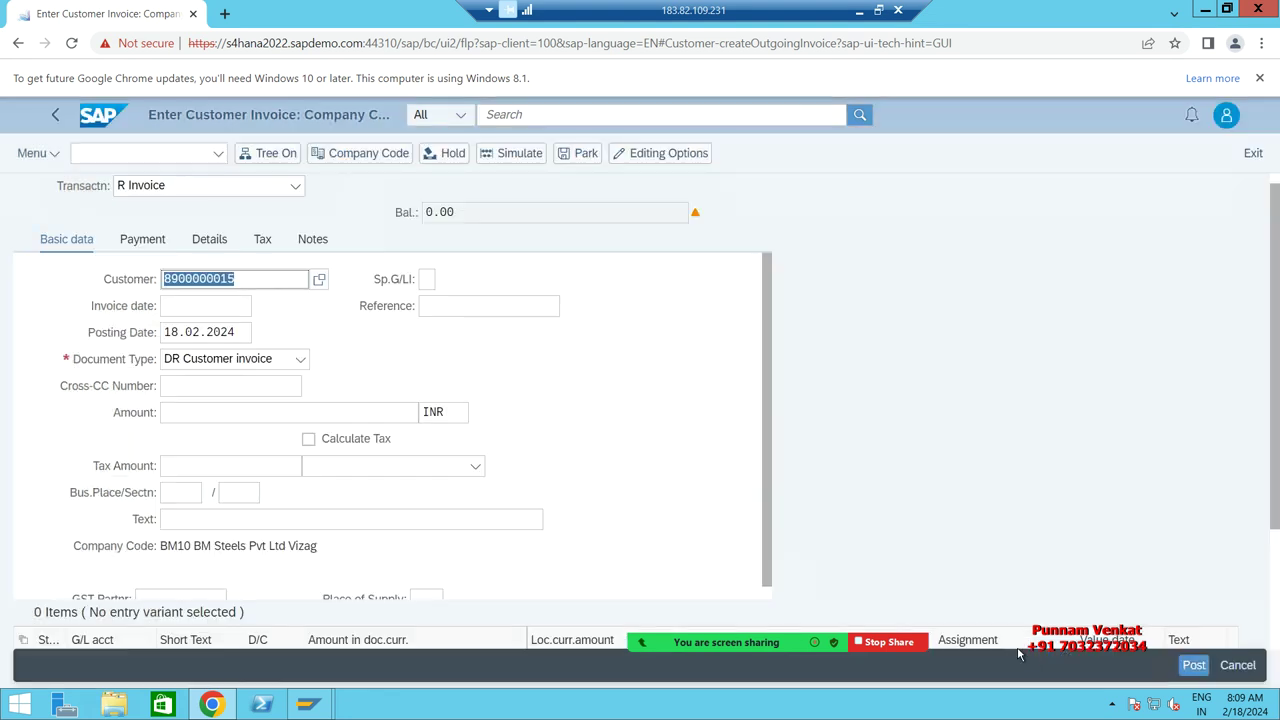
# Copy the posting date 18.02.2024 into the invoice date
pyautogui.click(208, 313)
pyautogui.press('Tab')
pyautogui.press('Tab')
pyautogui.press('Tab')
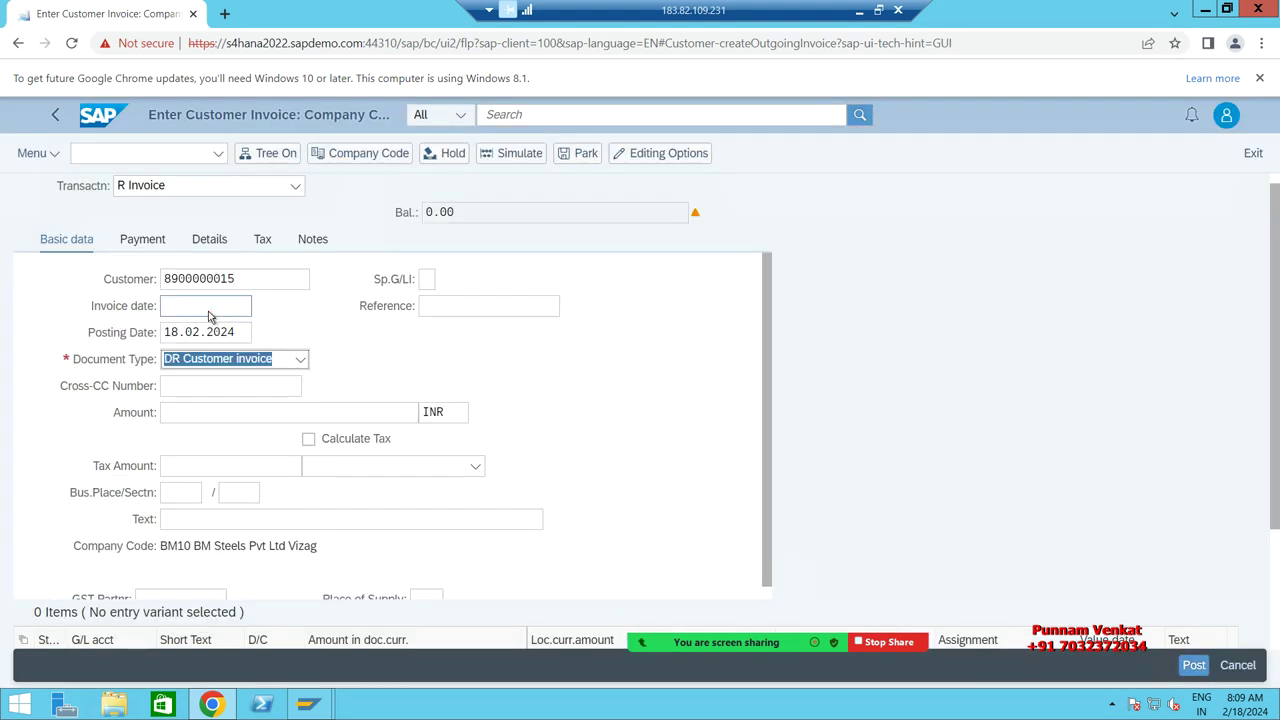
pyautogui.hotkey('shift', 'Tab')
pyautogui.hotkey('ctrl', 'c')
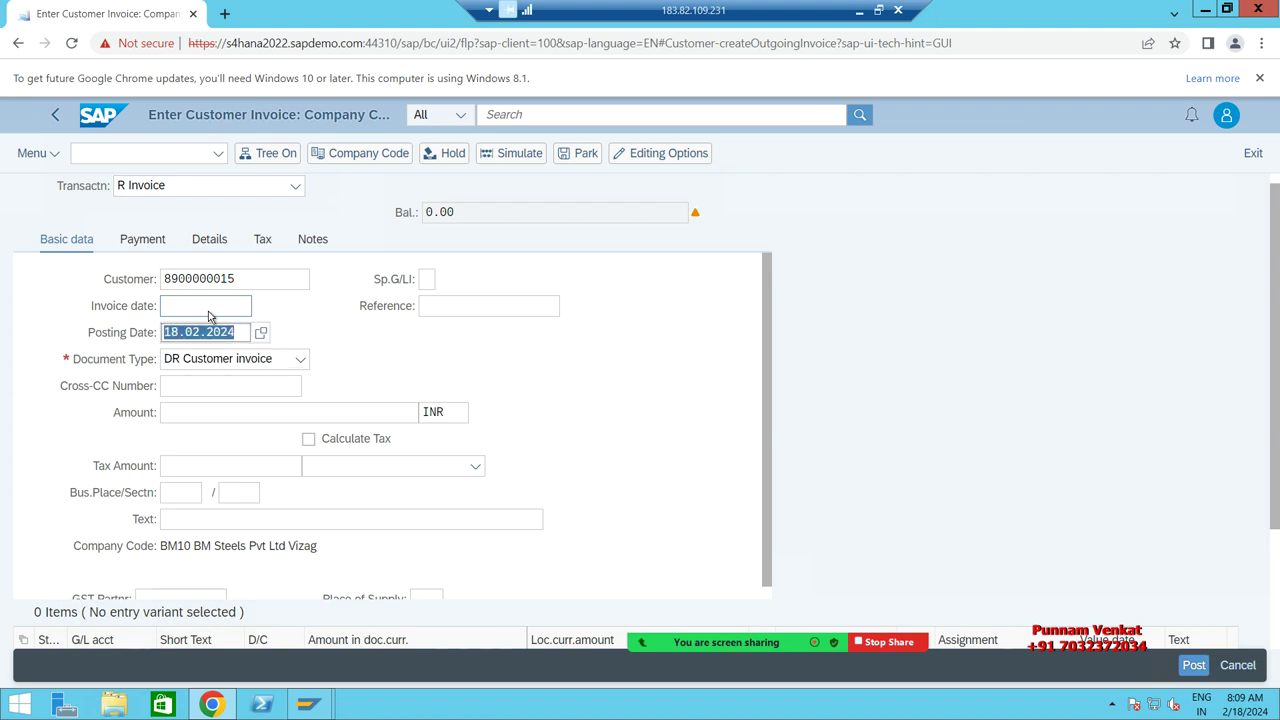
pyautogui.click(209, 313)
pyautogui.hotkey('ctrl', 'v')
pyautogui.press('Return')
# Enter "Being Customer Inv Posting" as the invoice's text
pyautogui.click(247, 524)
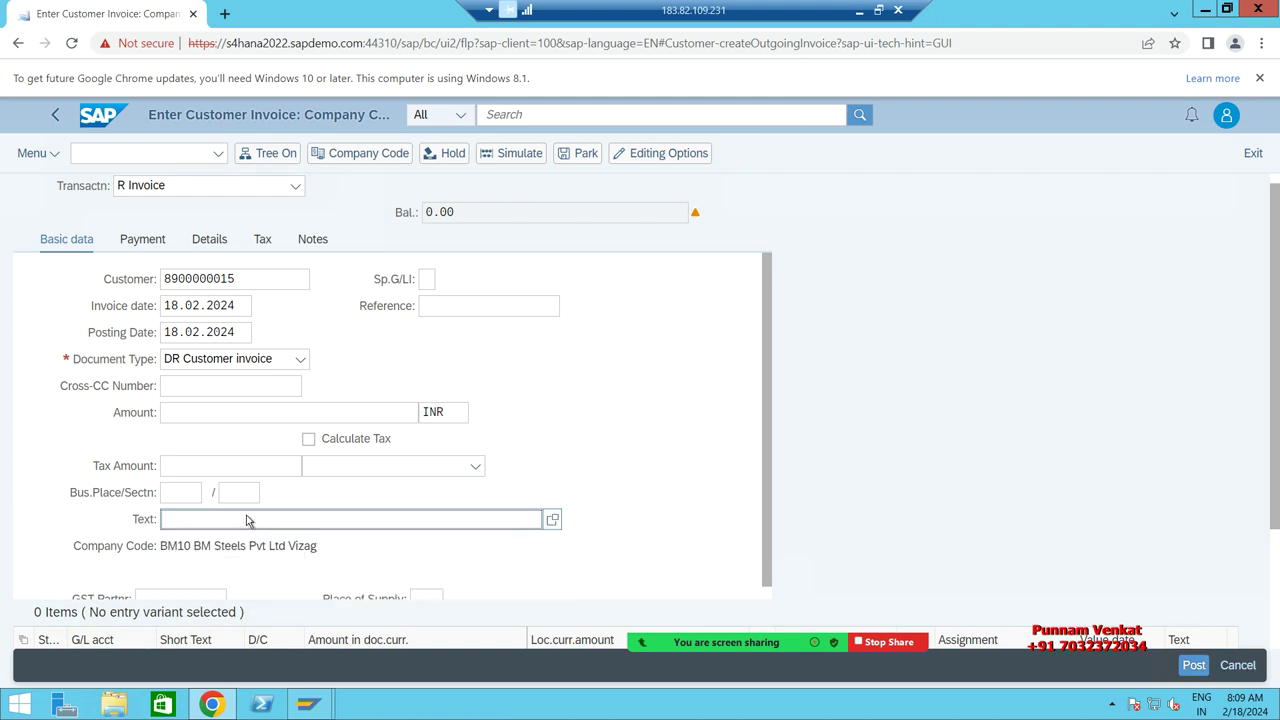
pyautogui.write('BEI')
pyautogui.press('BackSpace')
pyautogui.write('eing ')
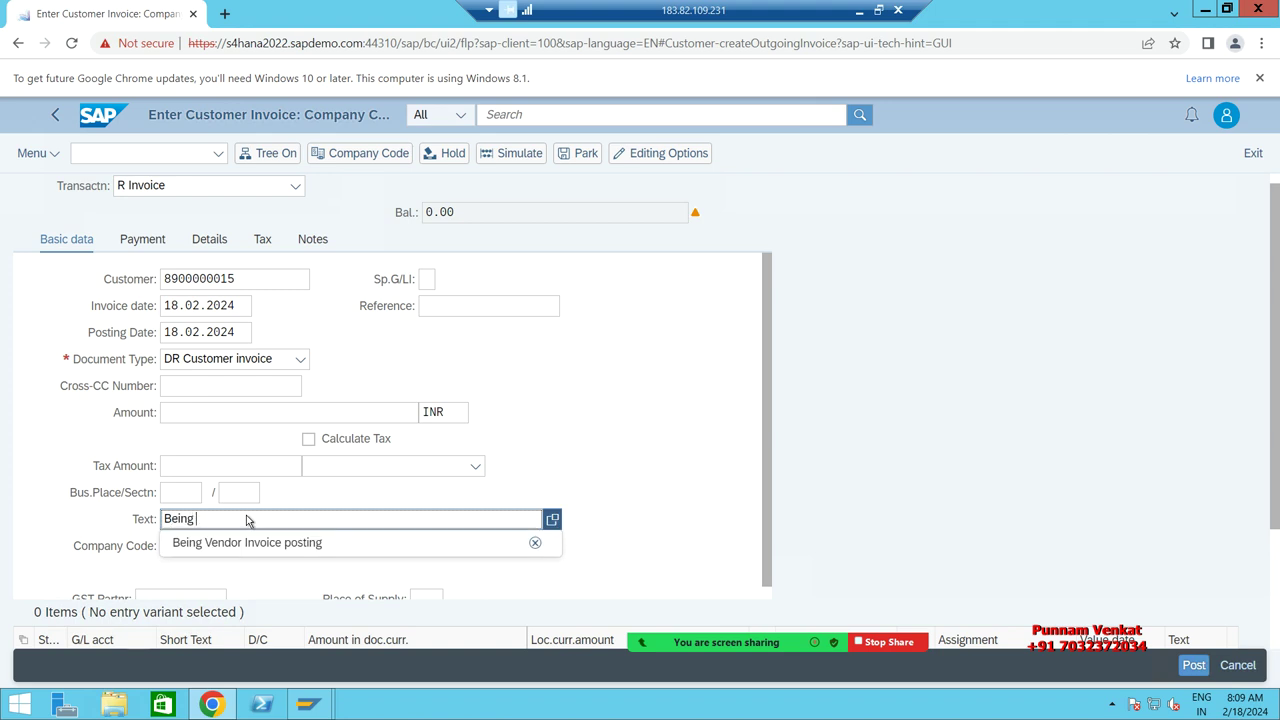
pyautogui.write('Customer Inv Posting')
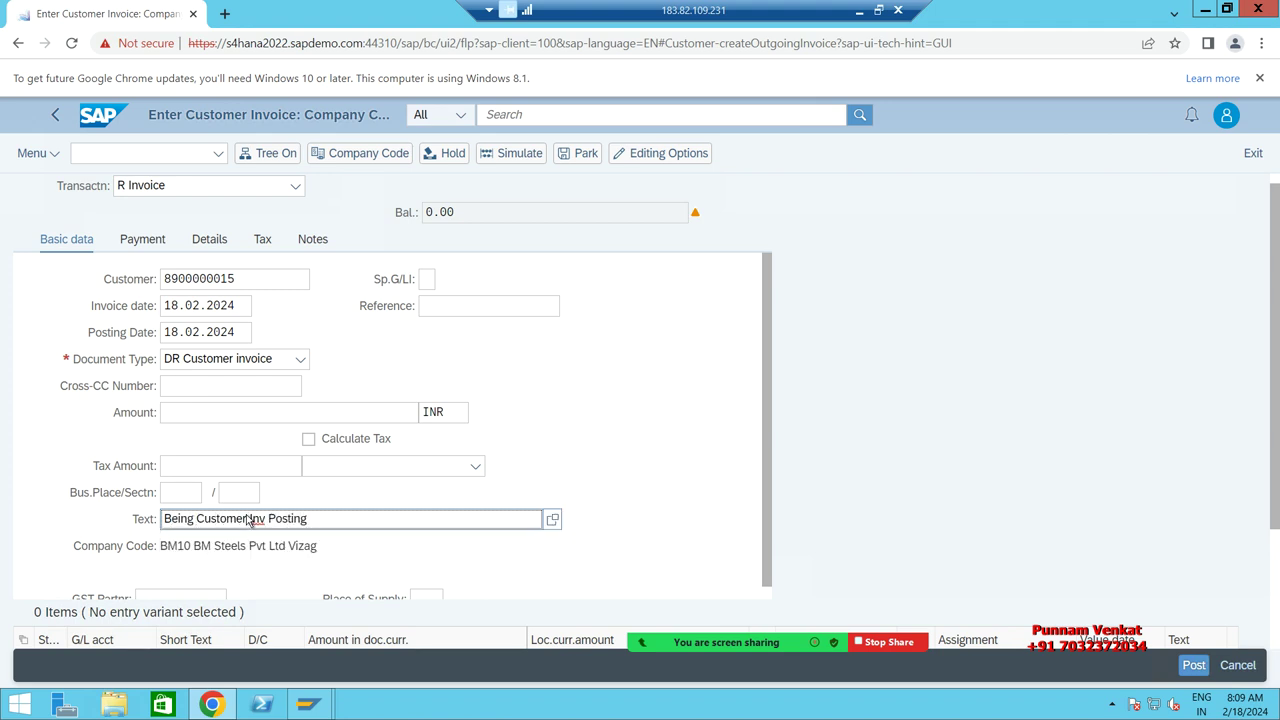
# Enter G/L account 320000 (Comm Received A/c) with a document-currency amount of 120000 in the invoice's first line item
pyautogui.scroll(-2, 1274, 400)
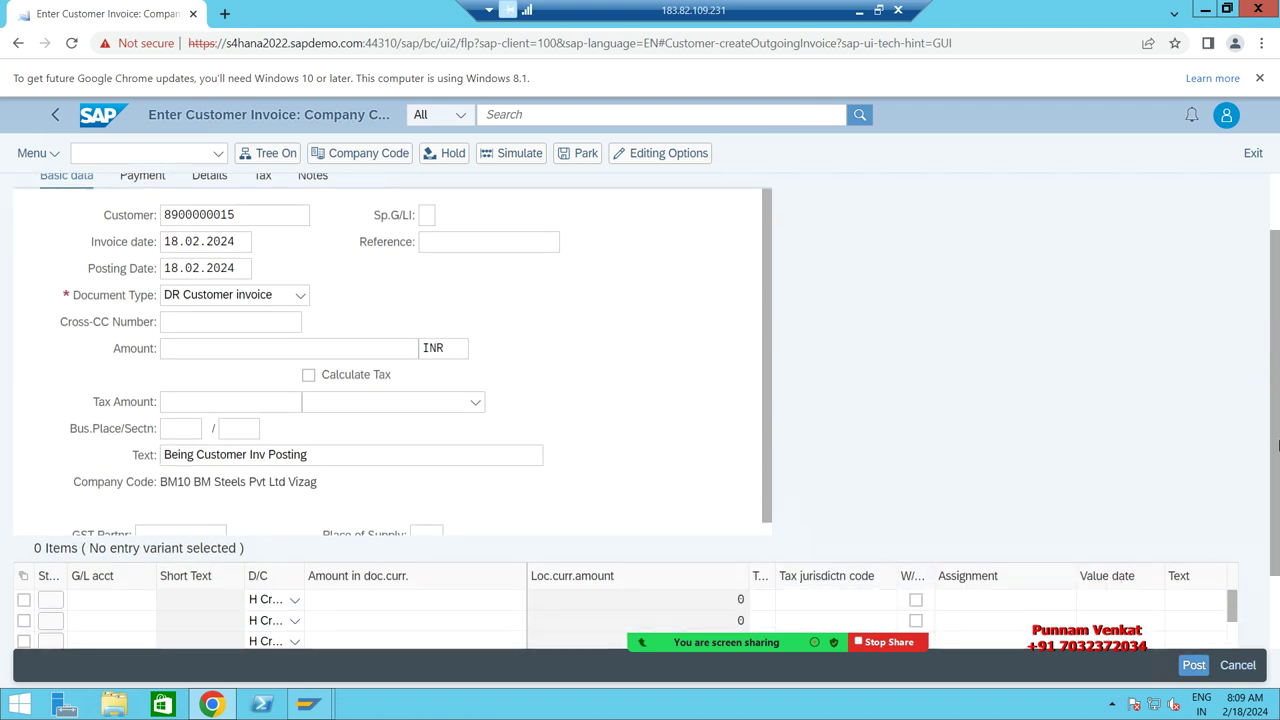
pyautogui.click(131, 578)
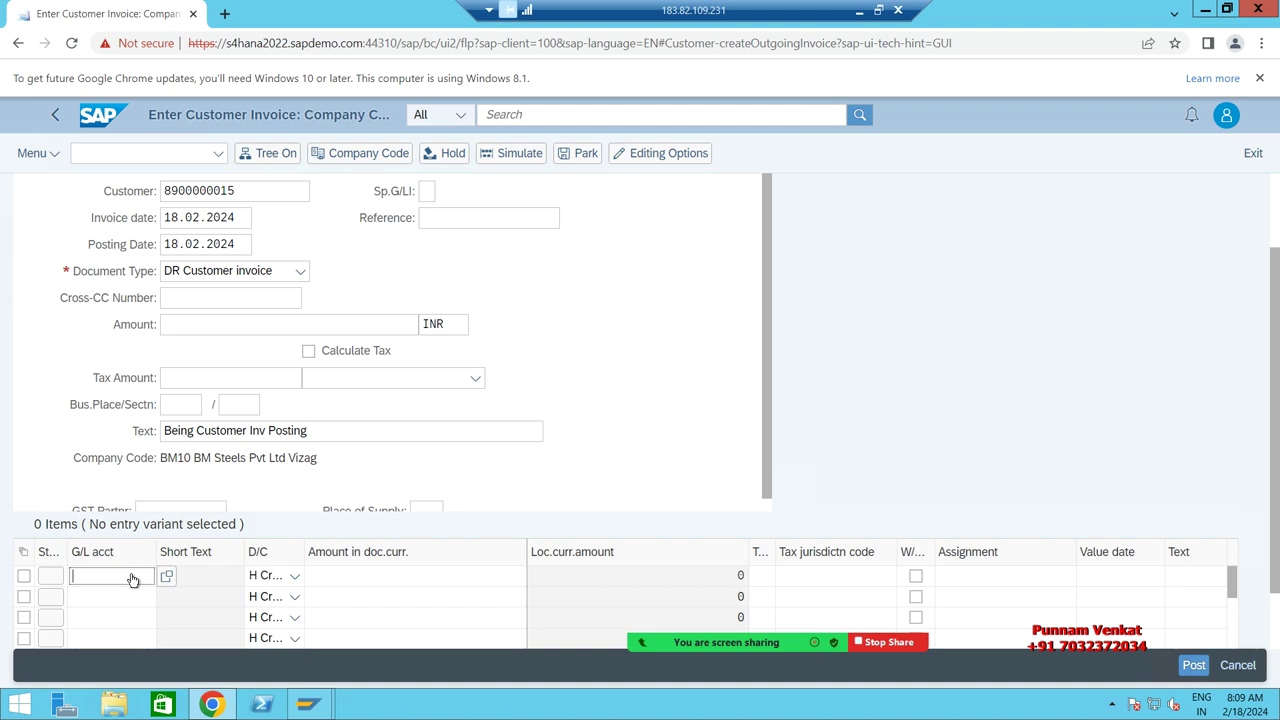
pyautogui.write('32')
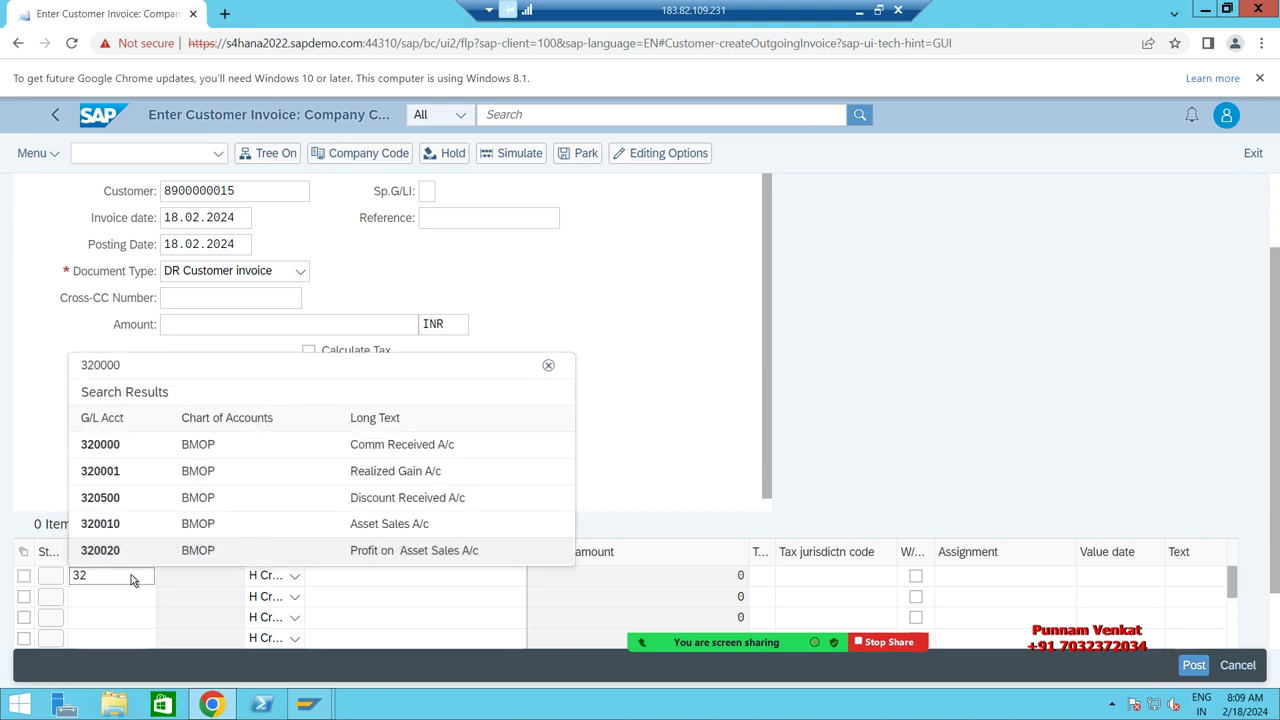
pyautogui.click(370, 445)
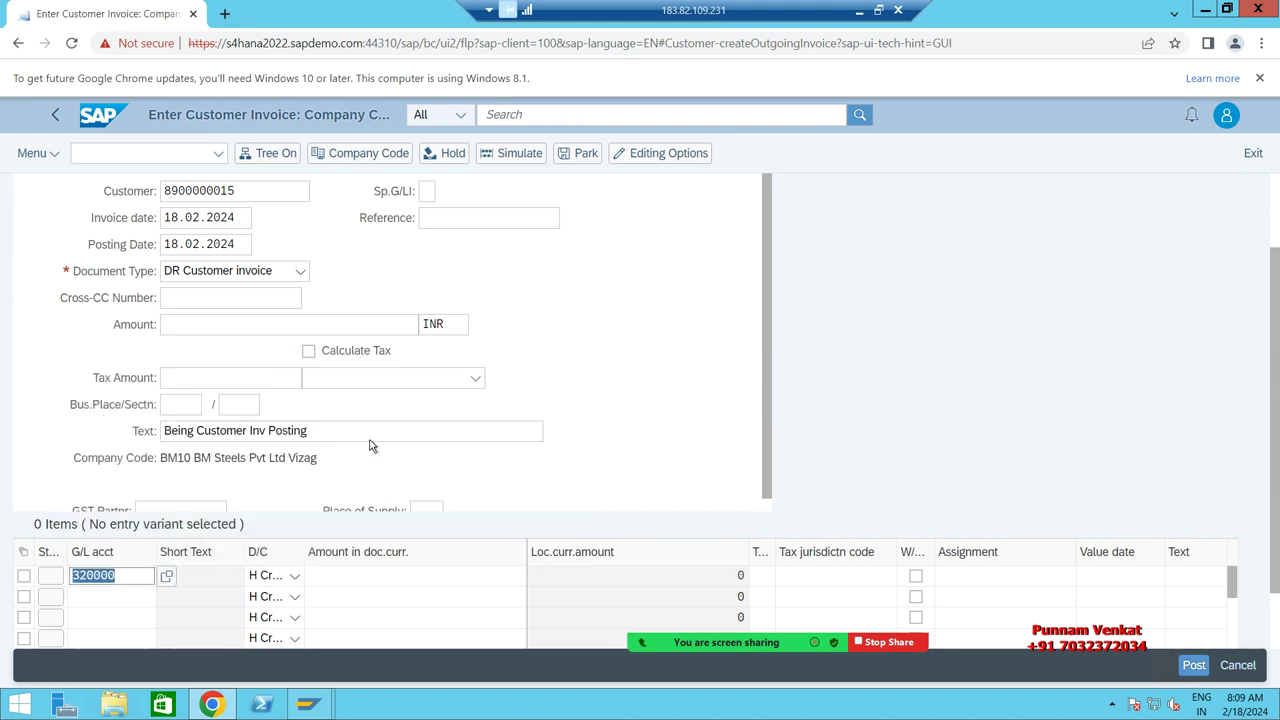
pyautogui.click(397, 579)
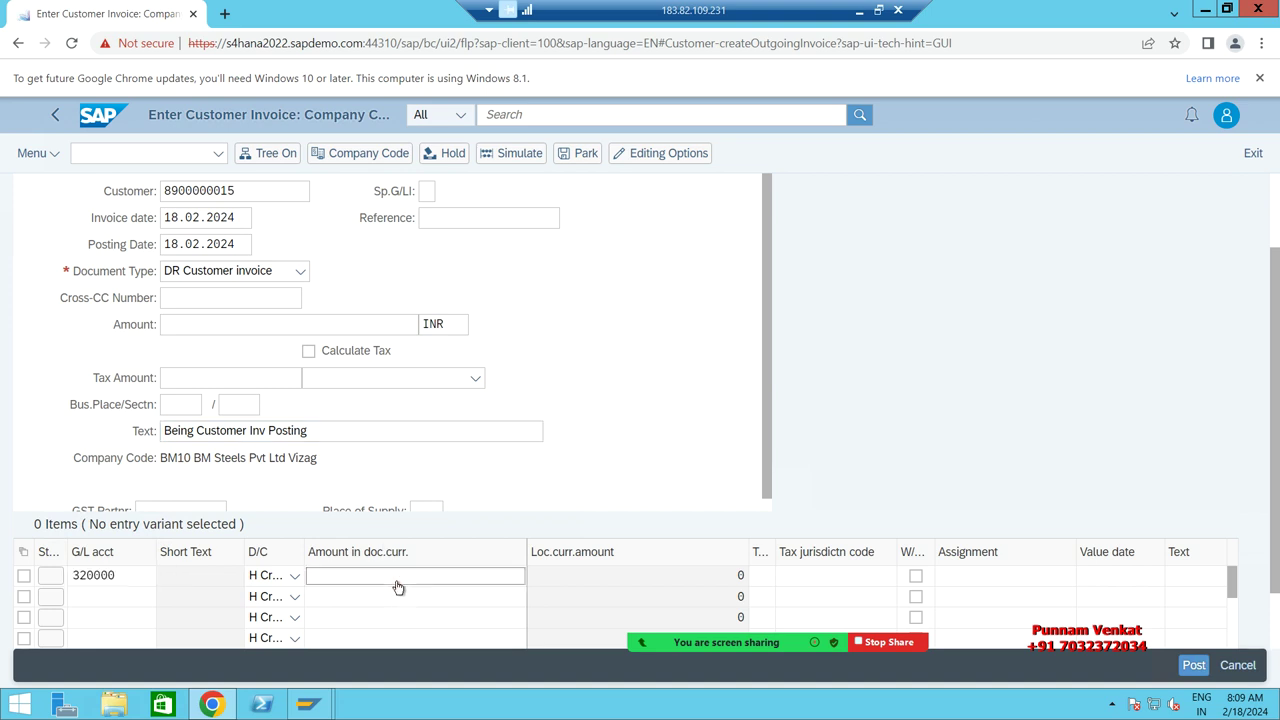
pyautogui.write('120000')
# Assign cost center BMFC to the 320000 line item and validate the entry
pyautogui.press('Tab')
pyautogui.press('Tab')
pyautogui.press('Tab')
pyautogui.press('Tab')
pyautogui.press('Tab')
pyautogui.press('Tab')
pyautogui.press('Tab')
pyautogui.press('Tab')
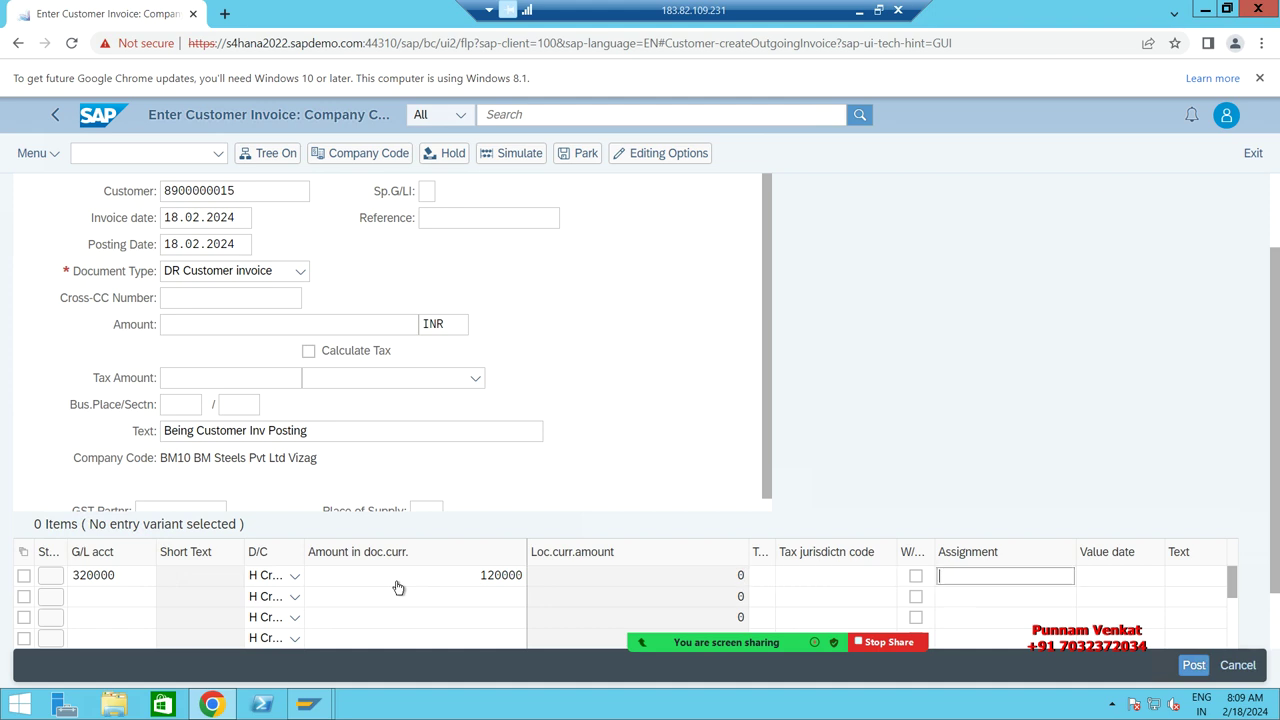
pyautogui.press('Tab')
pyautogui.press('Tab')
pyautogui.press('Tab')
pyautogui.press('Tab')
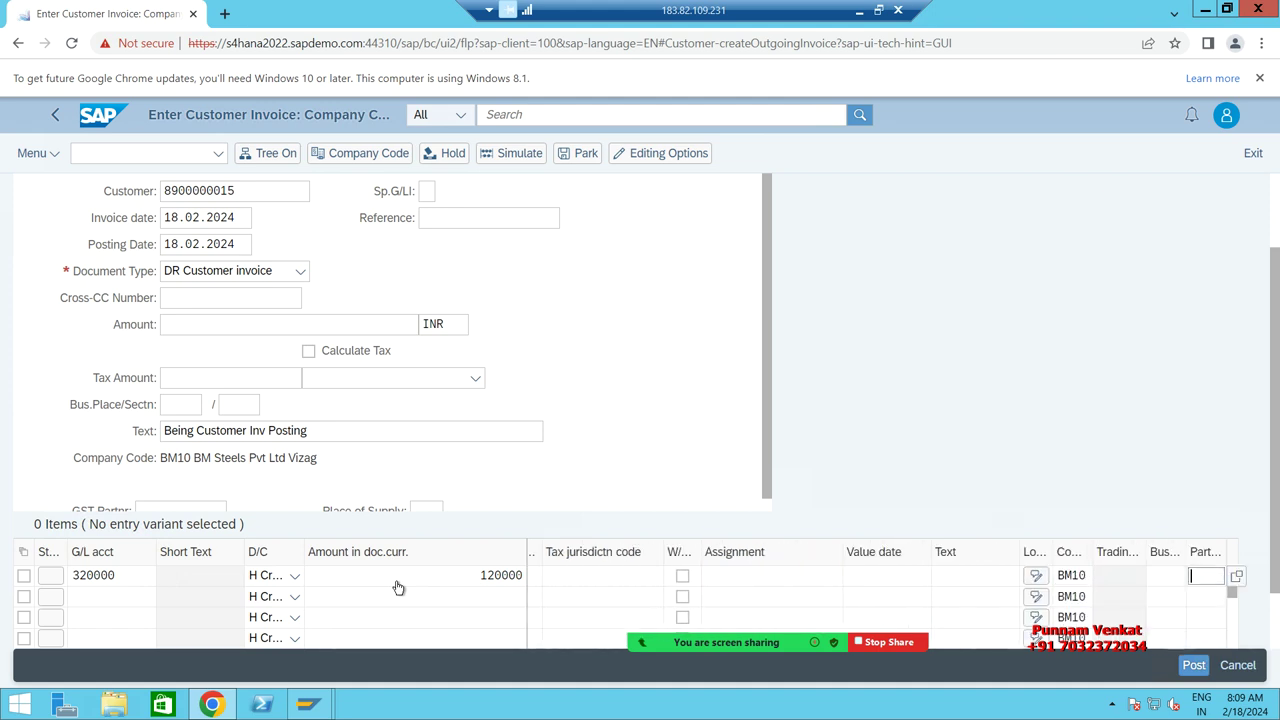
pyautogui.press('Tab')
pyautogui.write('bm')
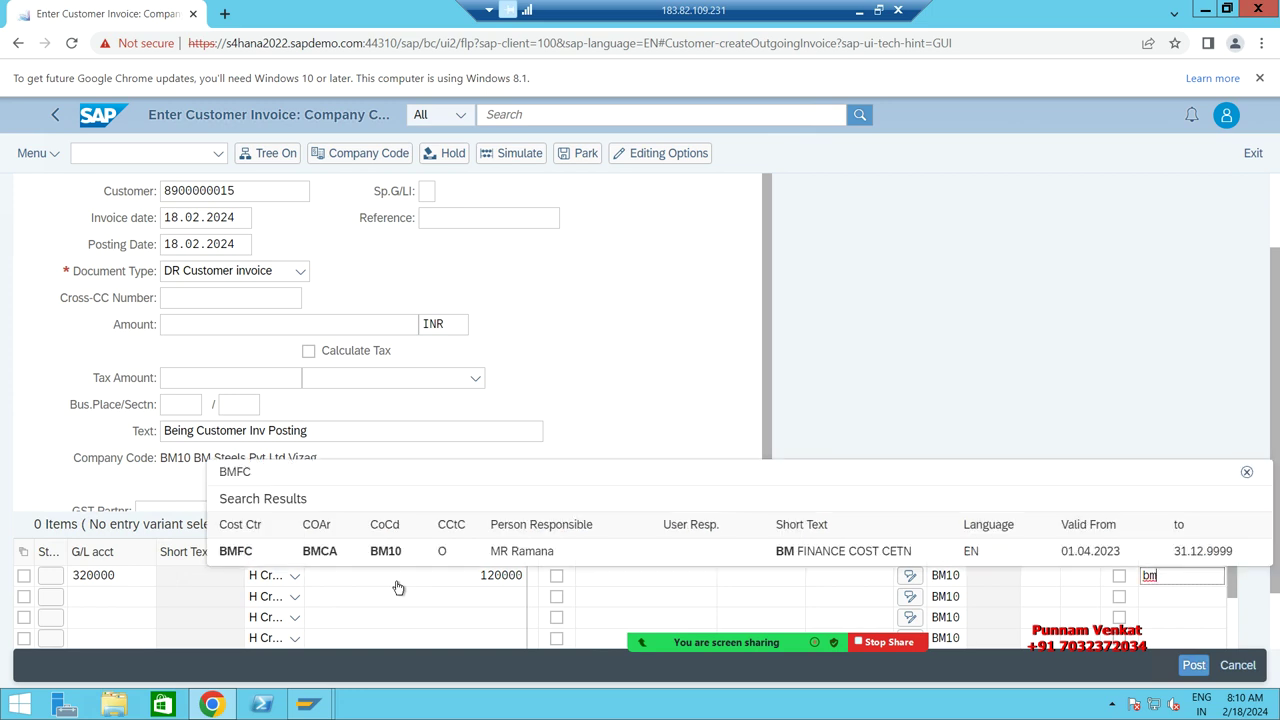
pyautogui.click(385, 557)
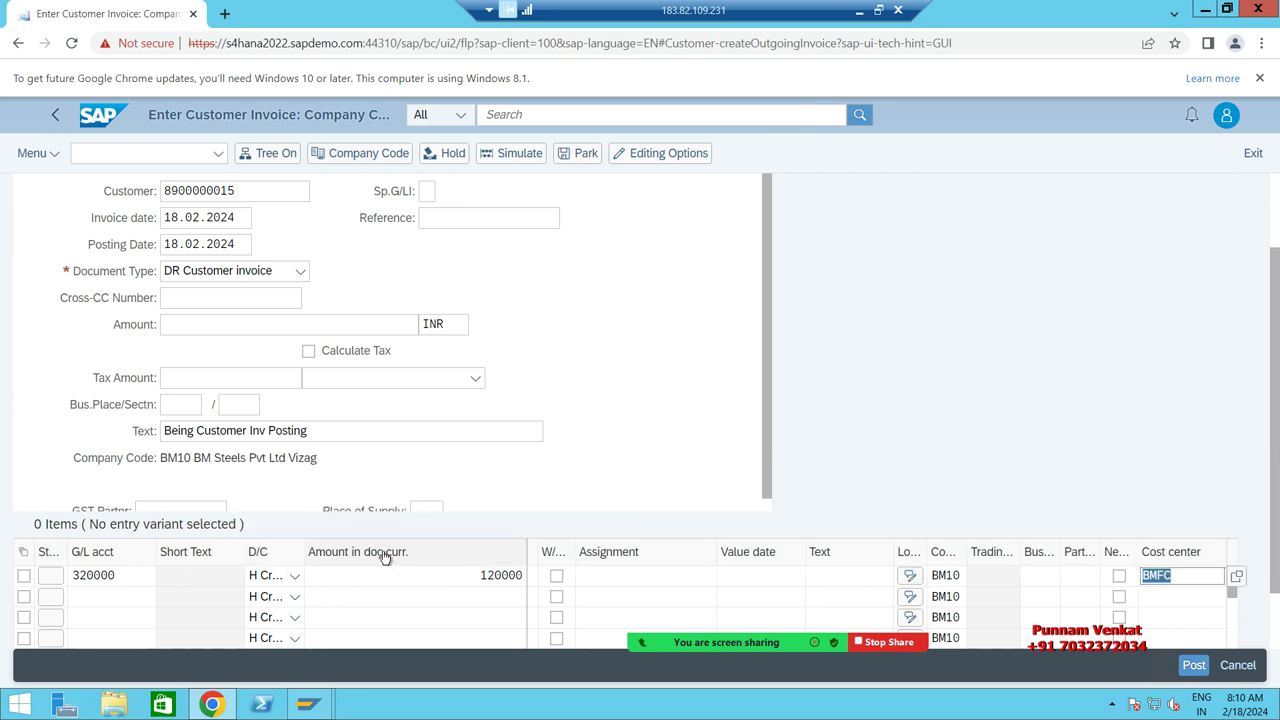
pyautogui.press('Return')
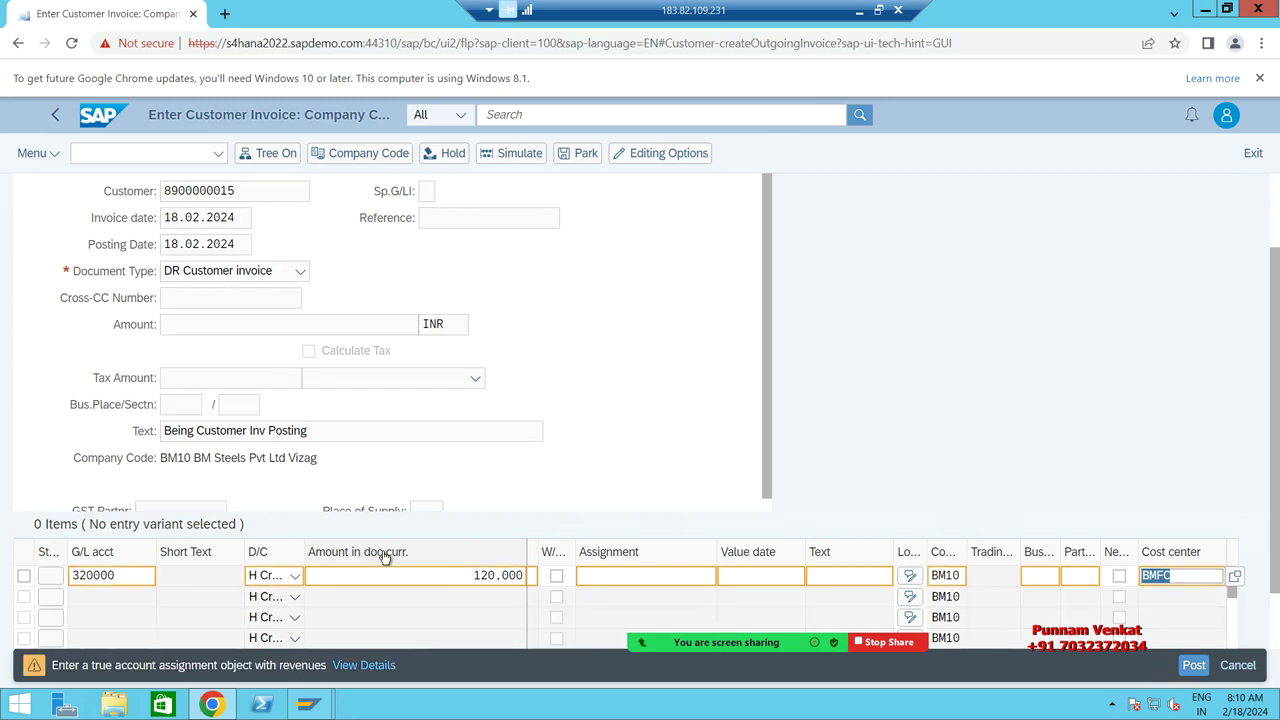
pyautogui.press('Return')
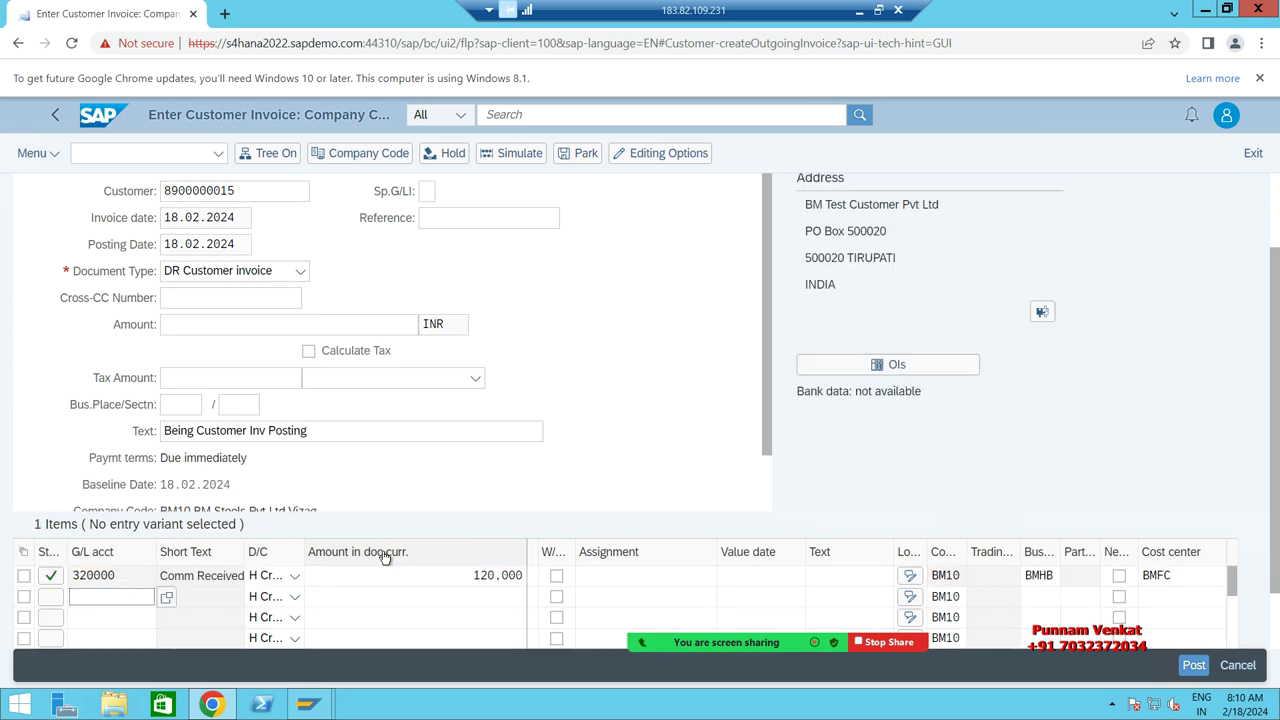
# Set the customer invoice's header amount to 120,000 INR and post the invoice
pyautogui.scroll(2, 520, 468)
pyautogui.moveTo(474, 228); pyautogui.dragTo(420, 228)
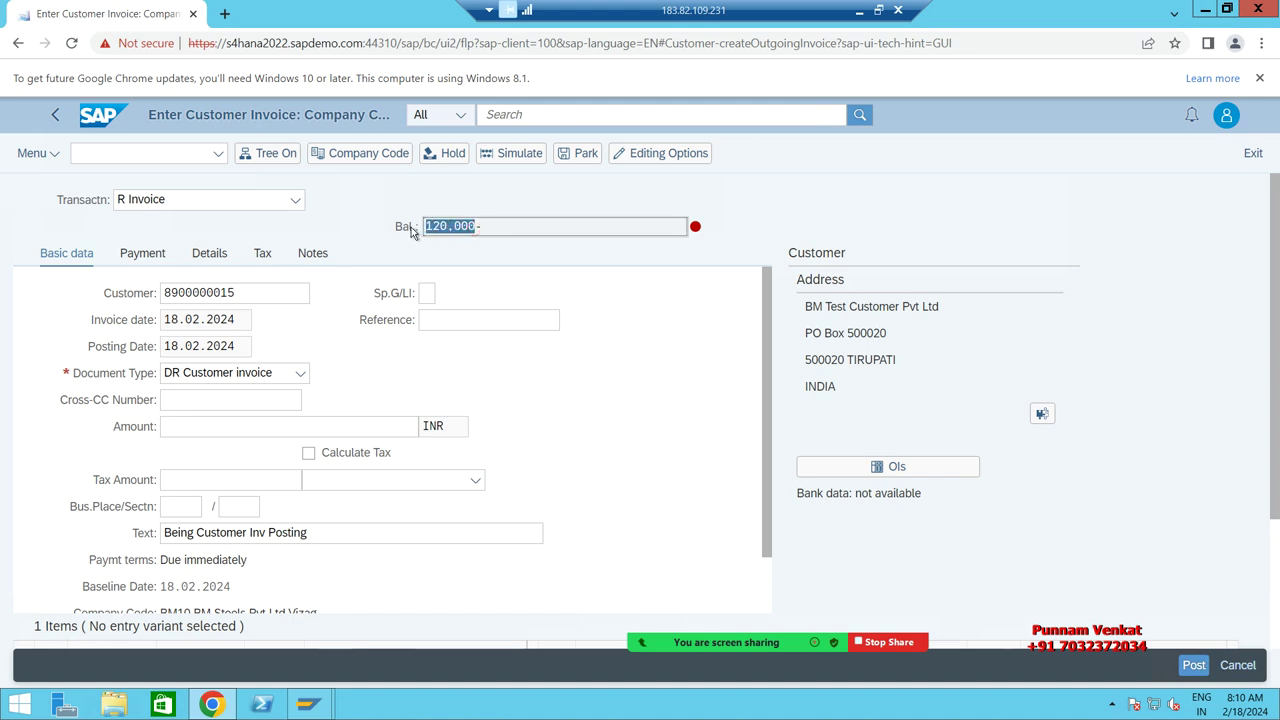
pyautogui.click(199, 426)
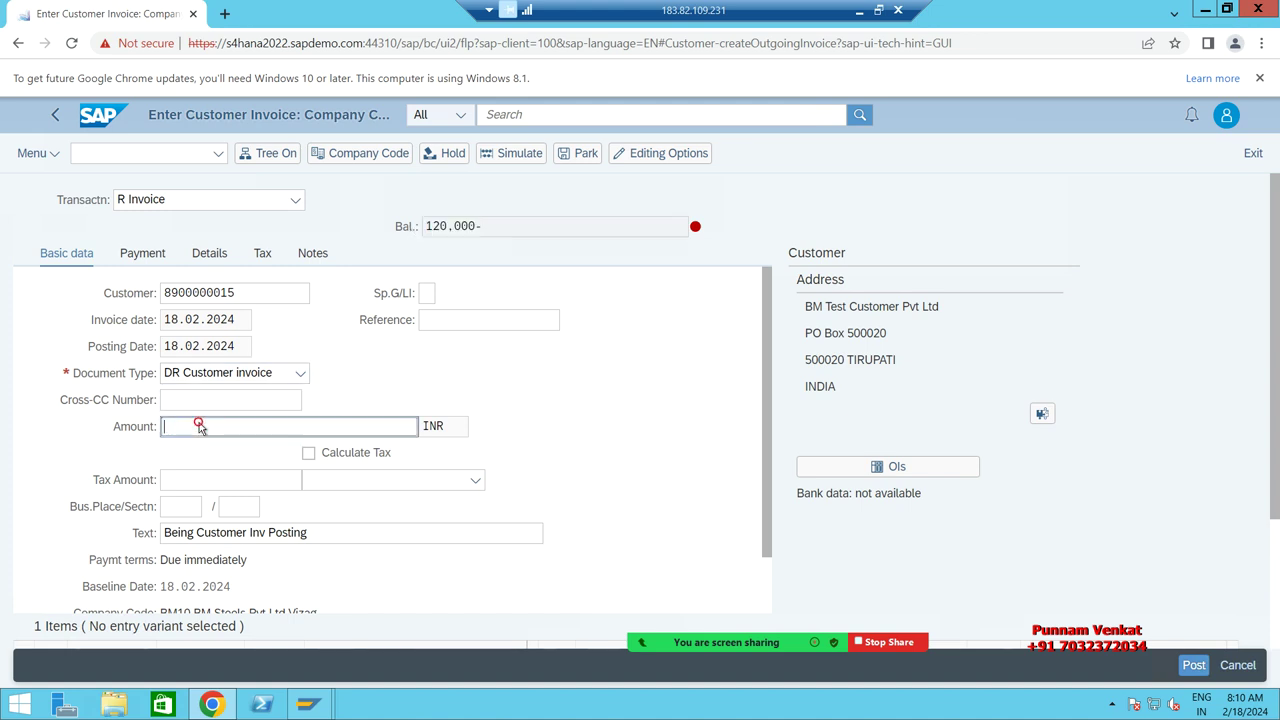
pyautogui.write('120,000')
pyautogui.press('Return')
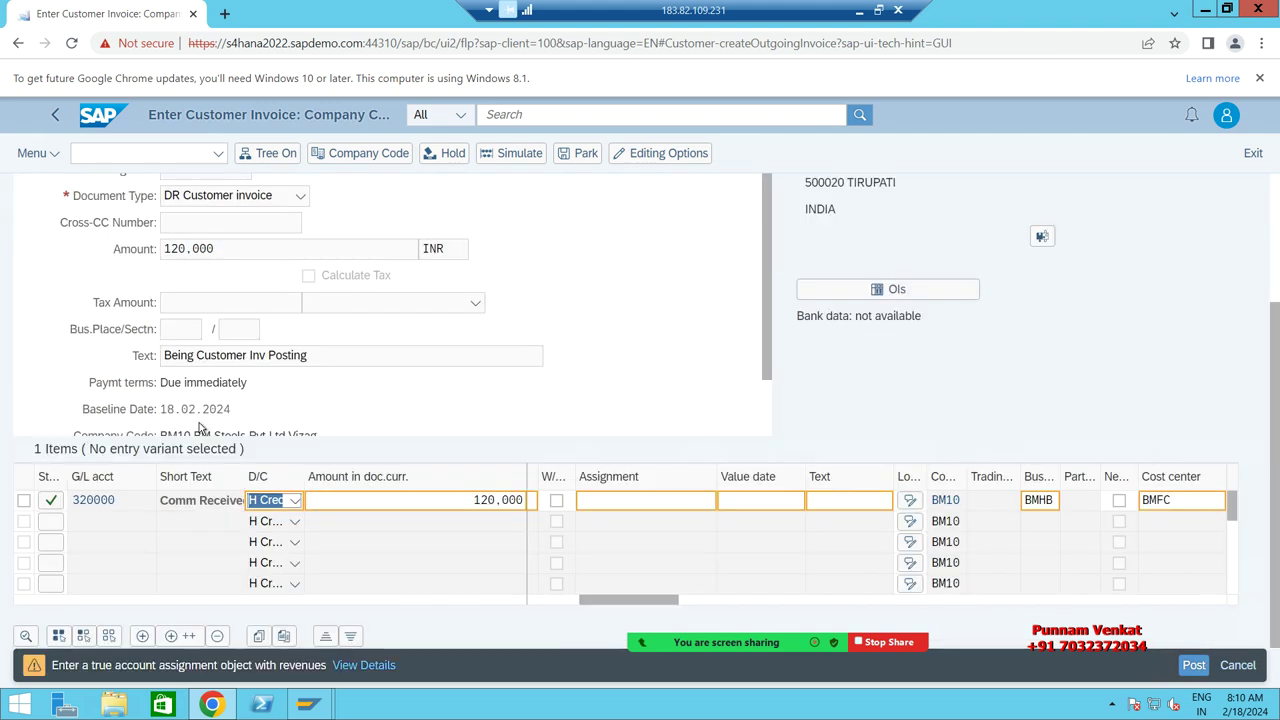
pyautogui.press('Return')
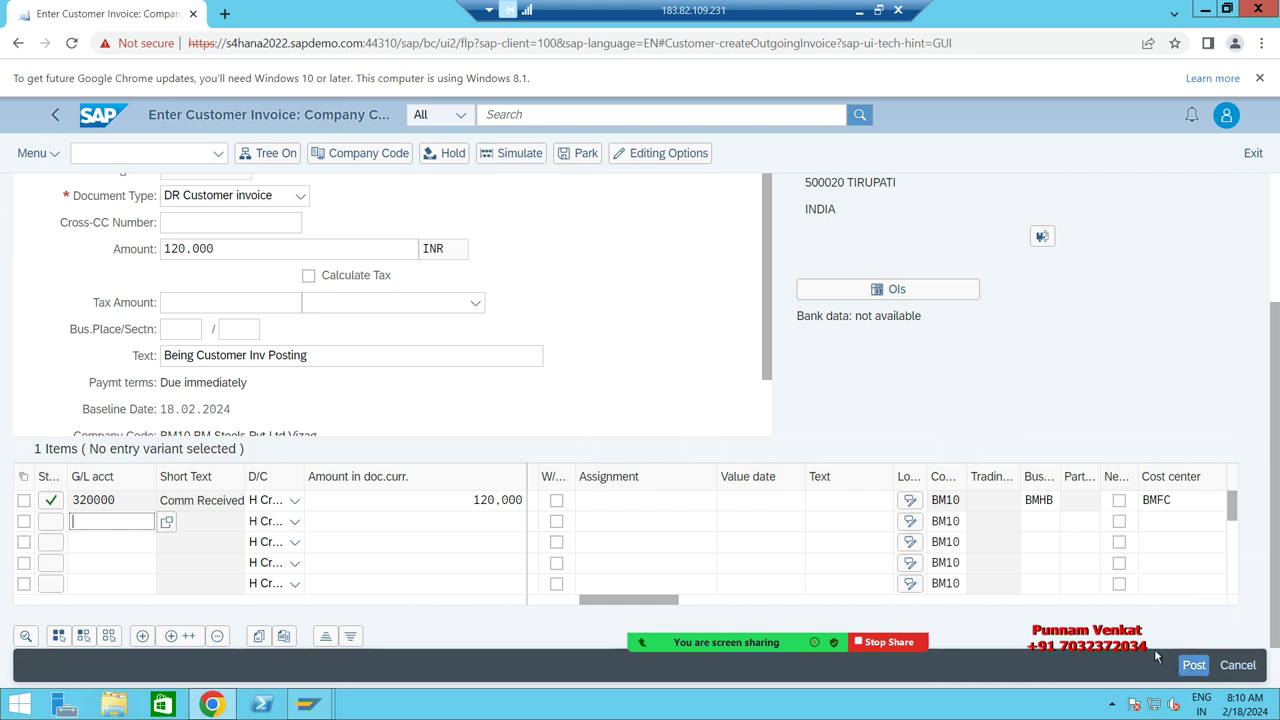
pyautogui.click(1202, 666)
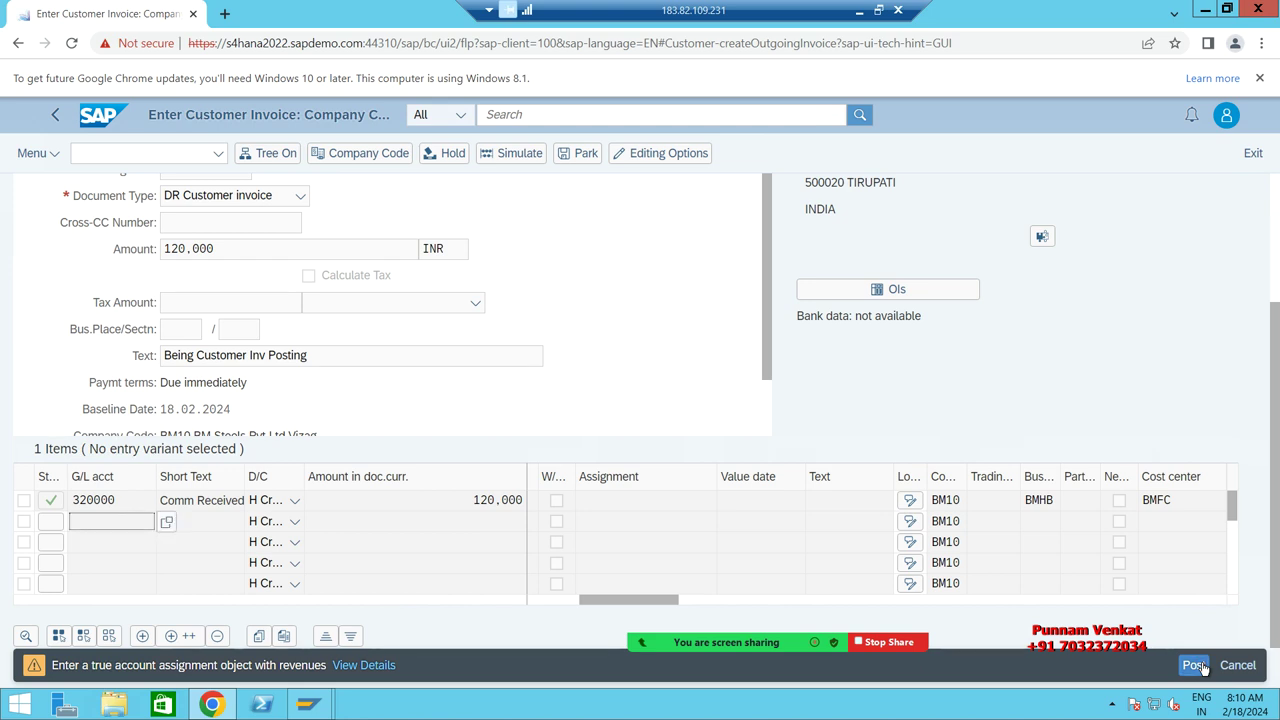
pyautogui.click(1195, 665)
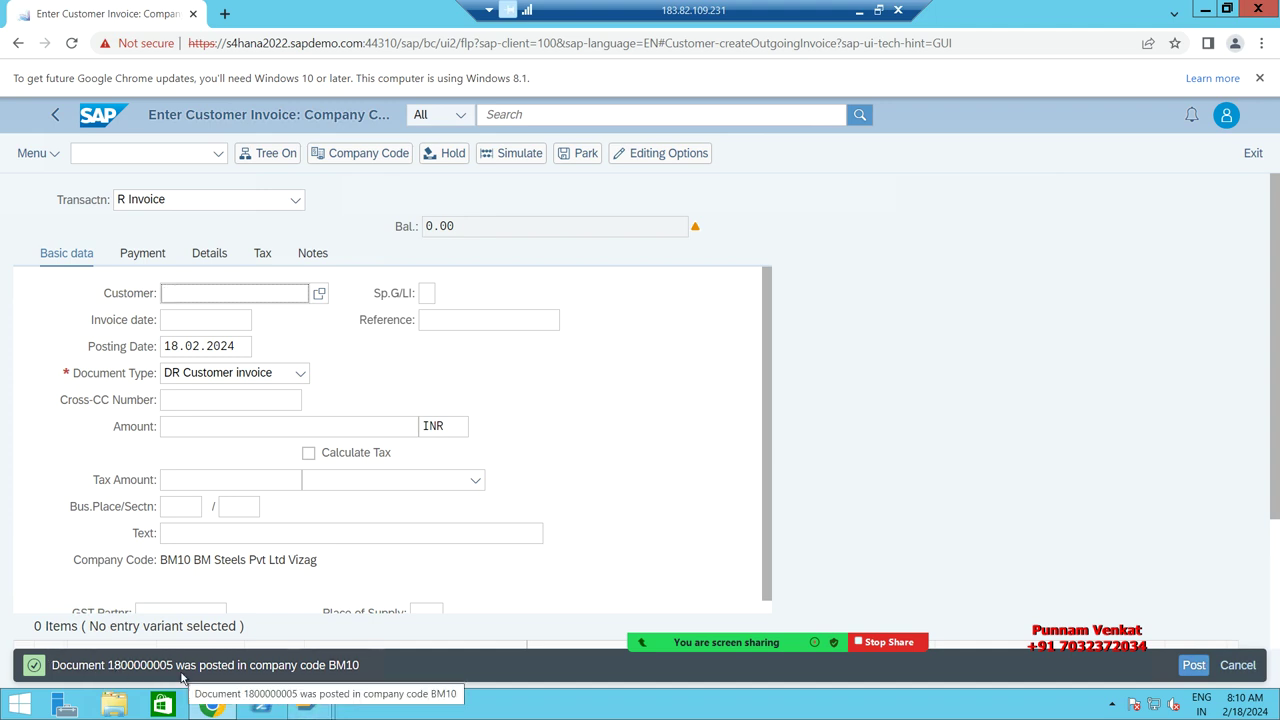
# Display the posted customer invoice document's line items and return to the Fiori home page
pyautogui.click(36, 153)
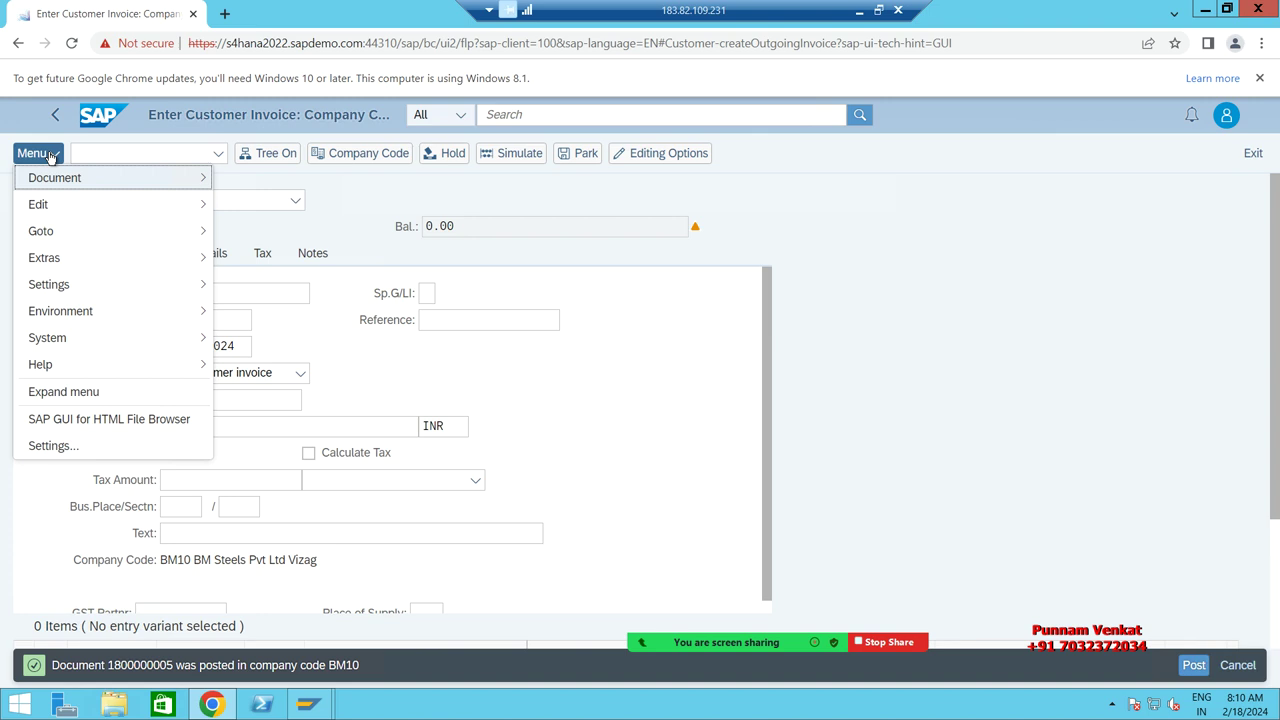
pyautogui.moveTo(70, 180)
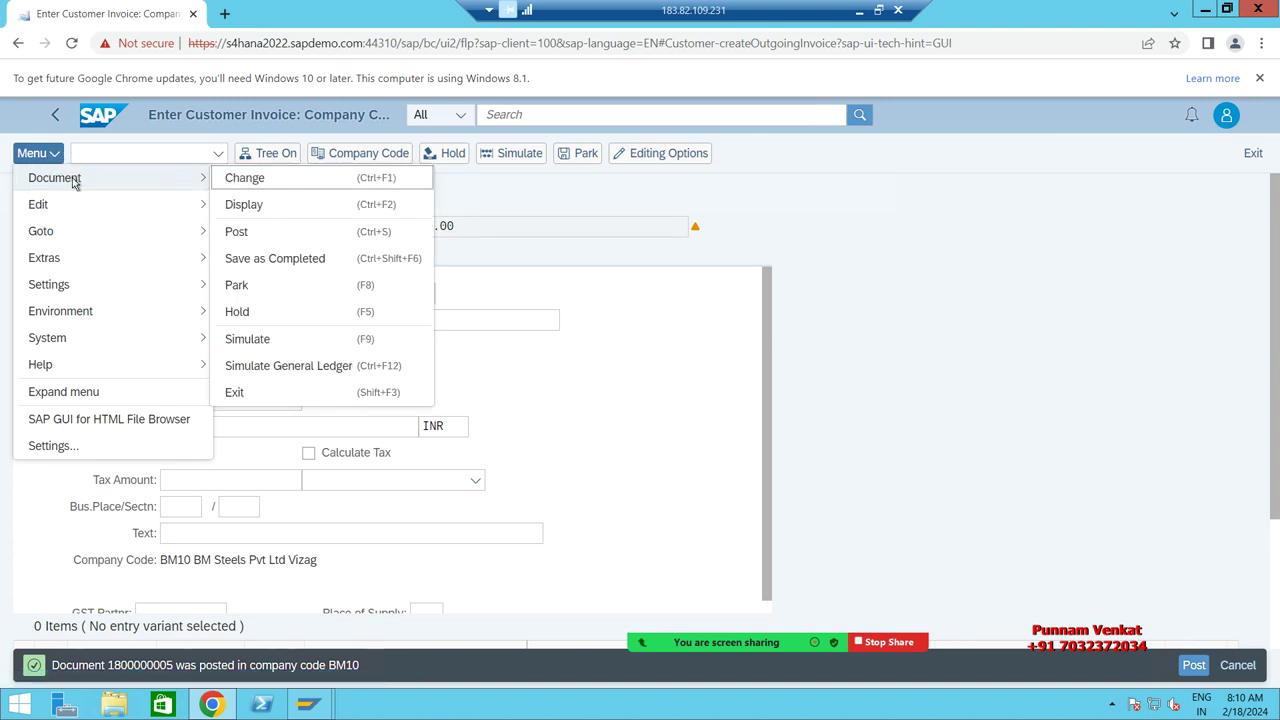
pyautogui.click(258, 205)
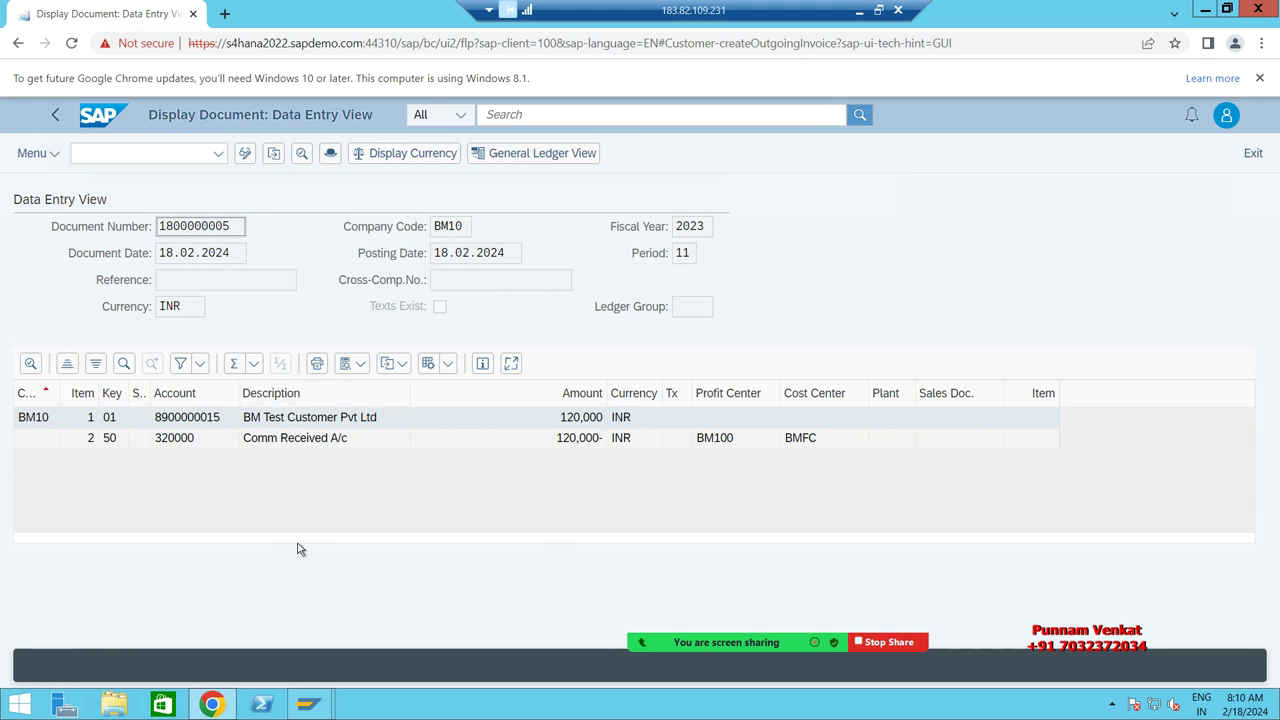
pyautogui.click(136, 438)
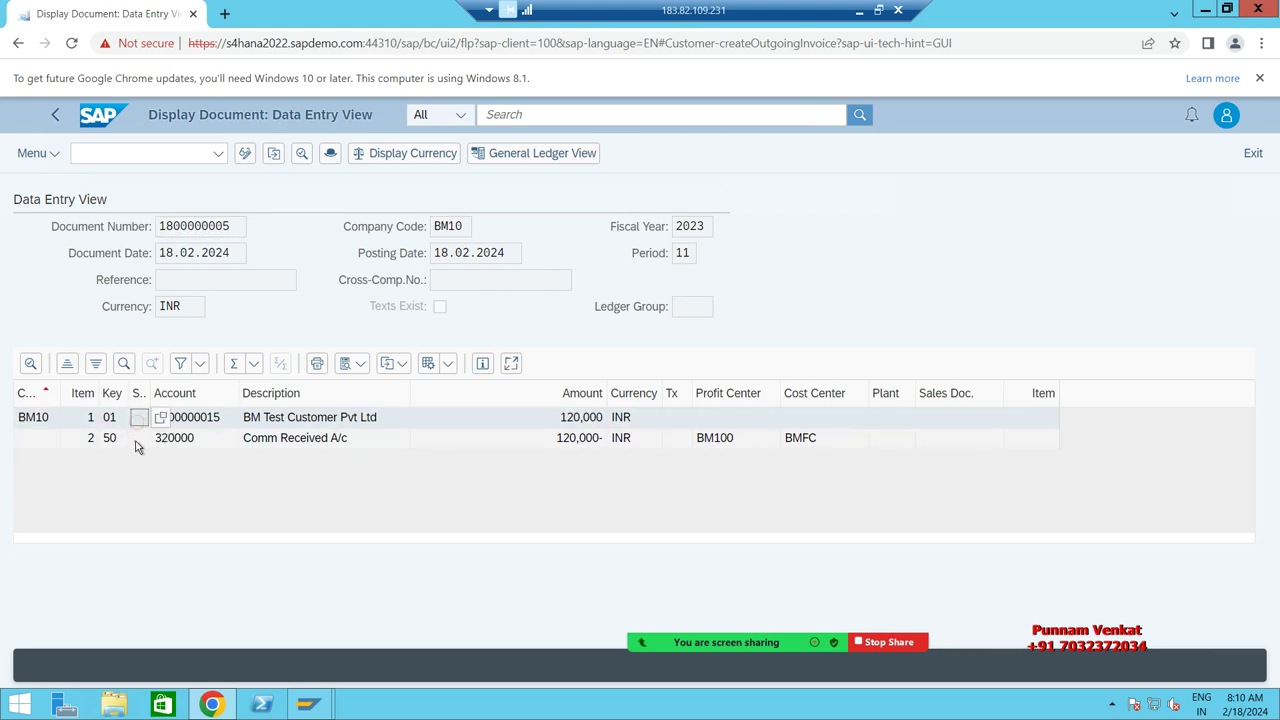
pyautogui.click(94, 120)
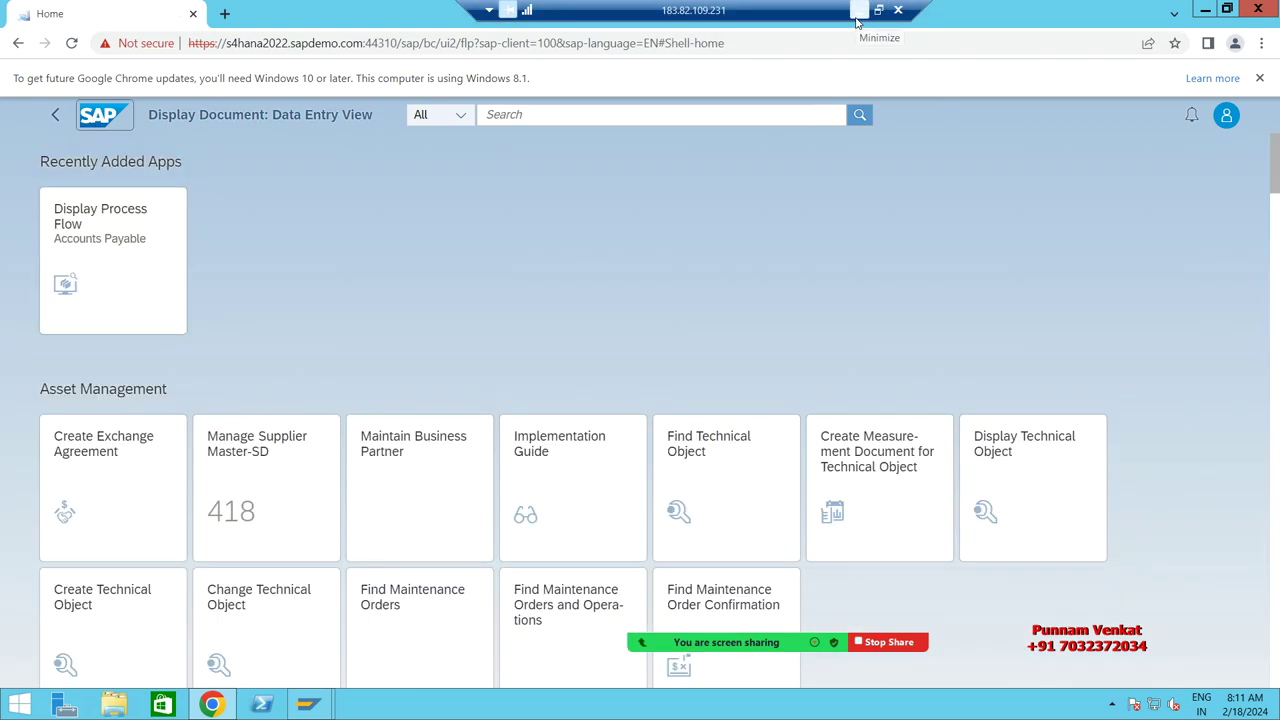
# Switch to the Excel sheet and select the F-28 Post Incoming Payment row in the app list
pyautogui.click(858, 12)
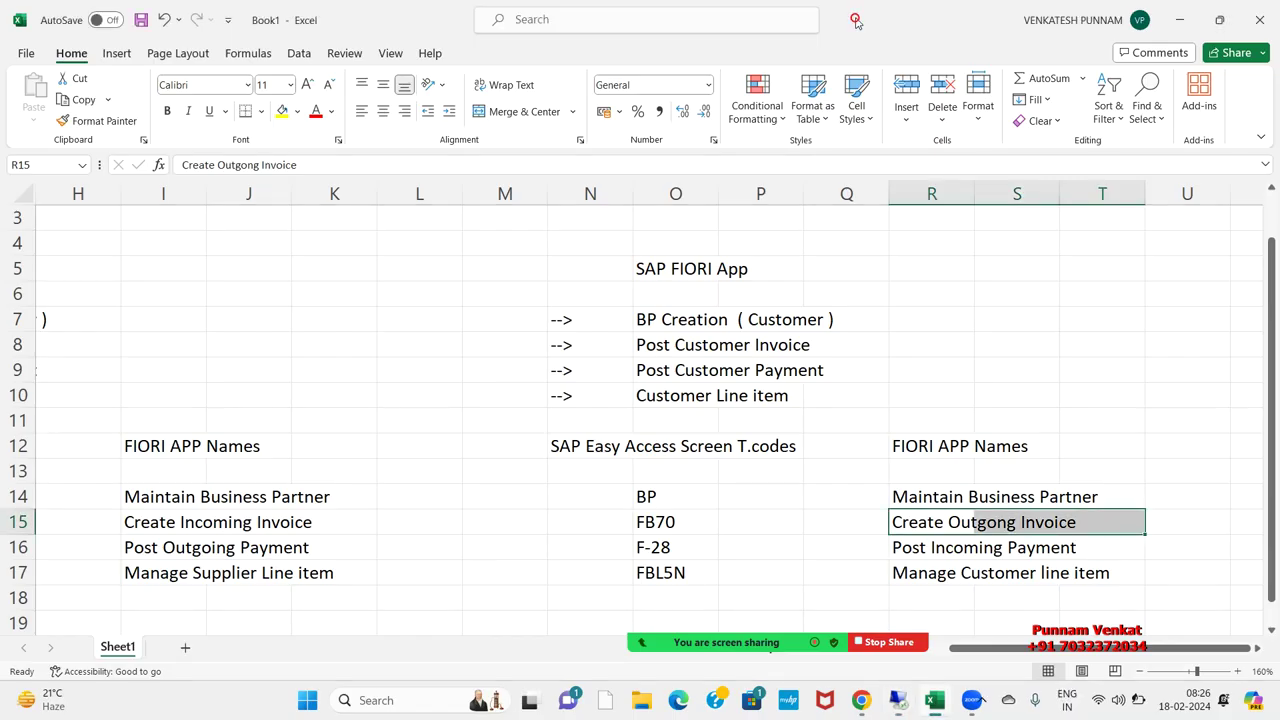
pyautogui.click(1020, 491)
pyautogui.scroll(-1, 851, 515)
pyautogui.moveTo(655, 474); pyautogui.dragTo(1062, 474)
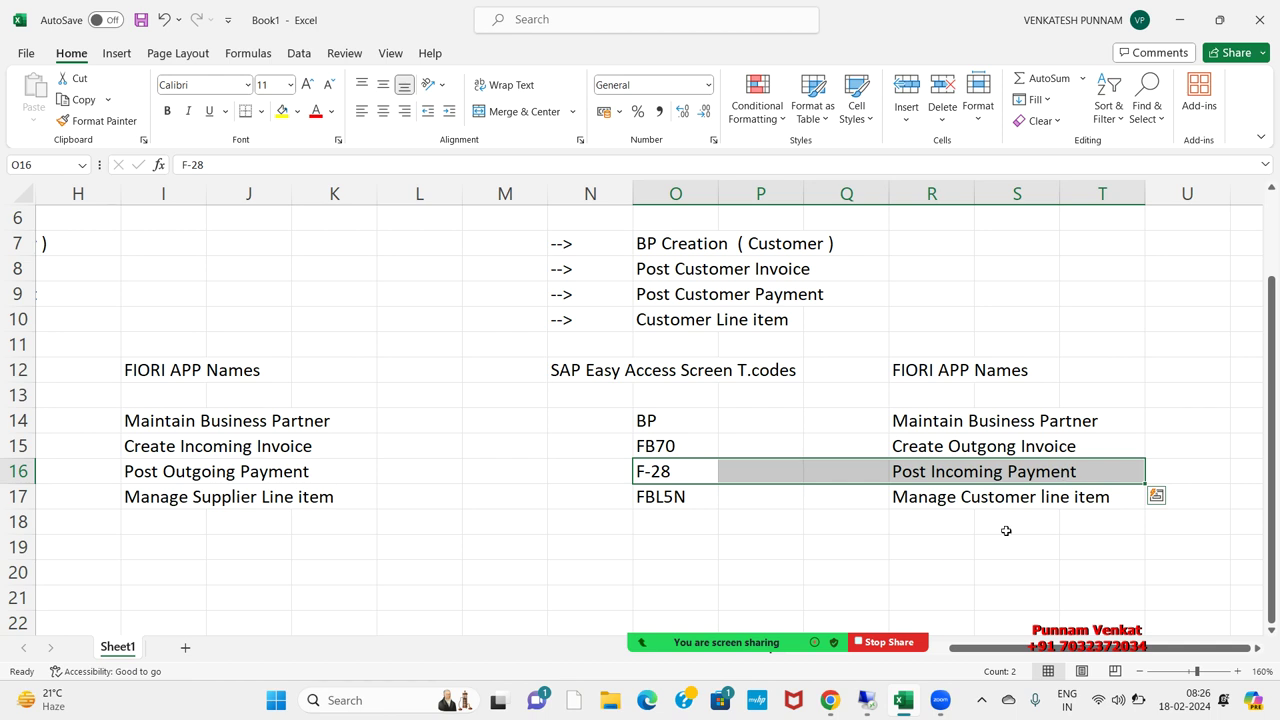
# Switch back to the SAP Fiori session, search for "Post Incom" and open the Post Incoming Payments app
pyautogui.click(866, 700)
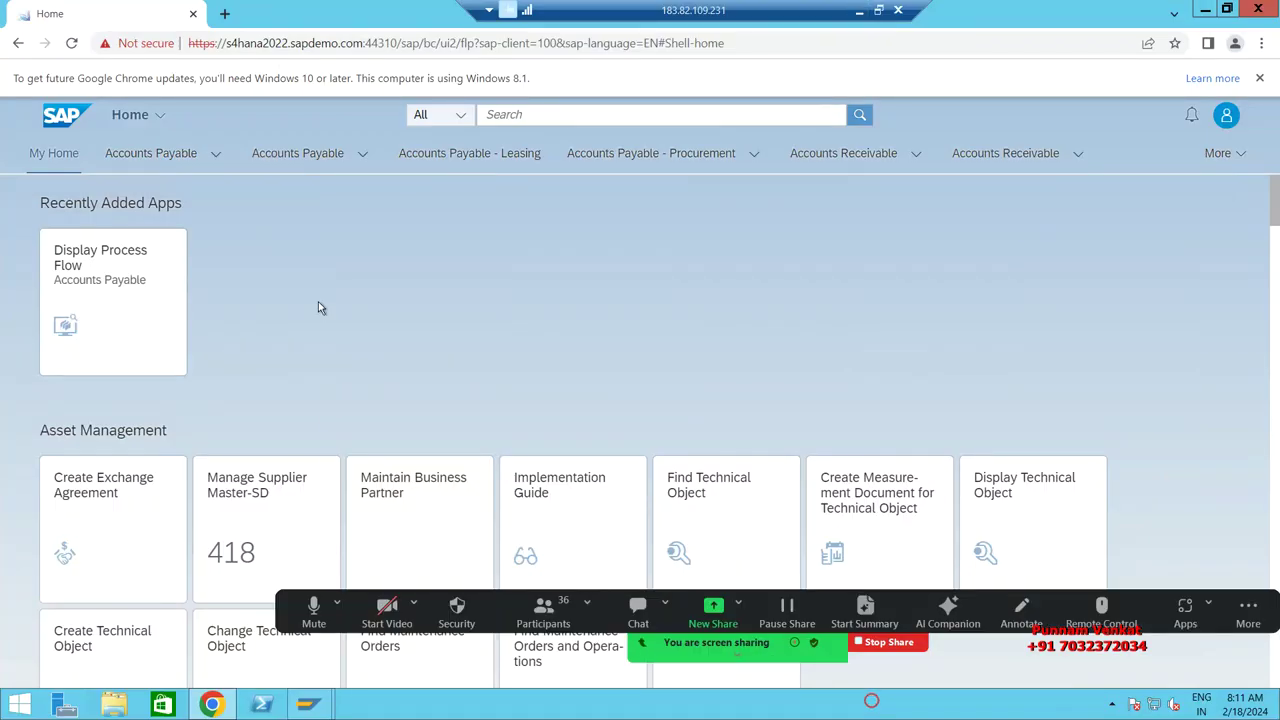
pyautogui.click(521, 114)
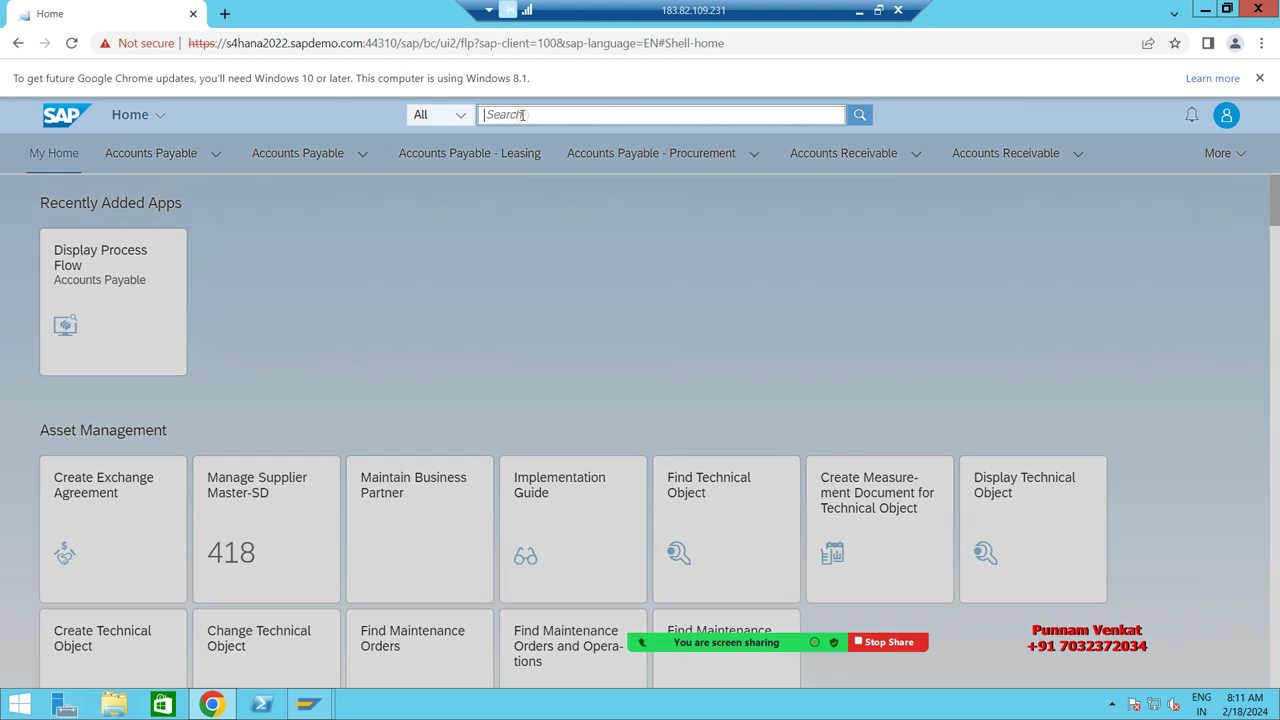
pyautogui.write('Post In')
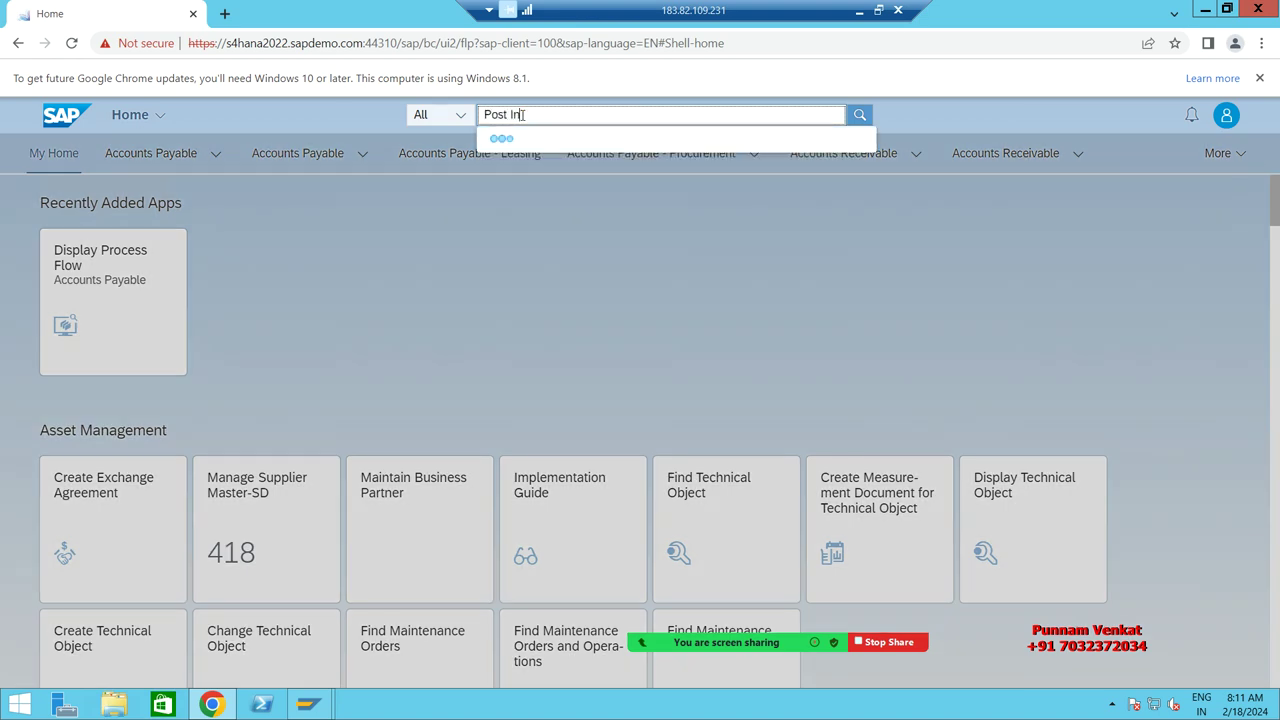
pyautogui.write('com')
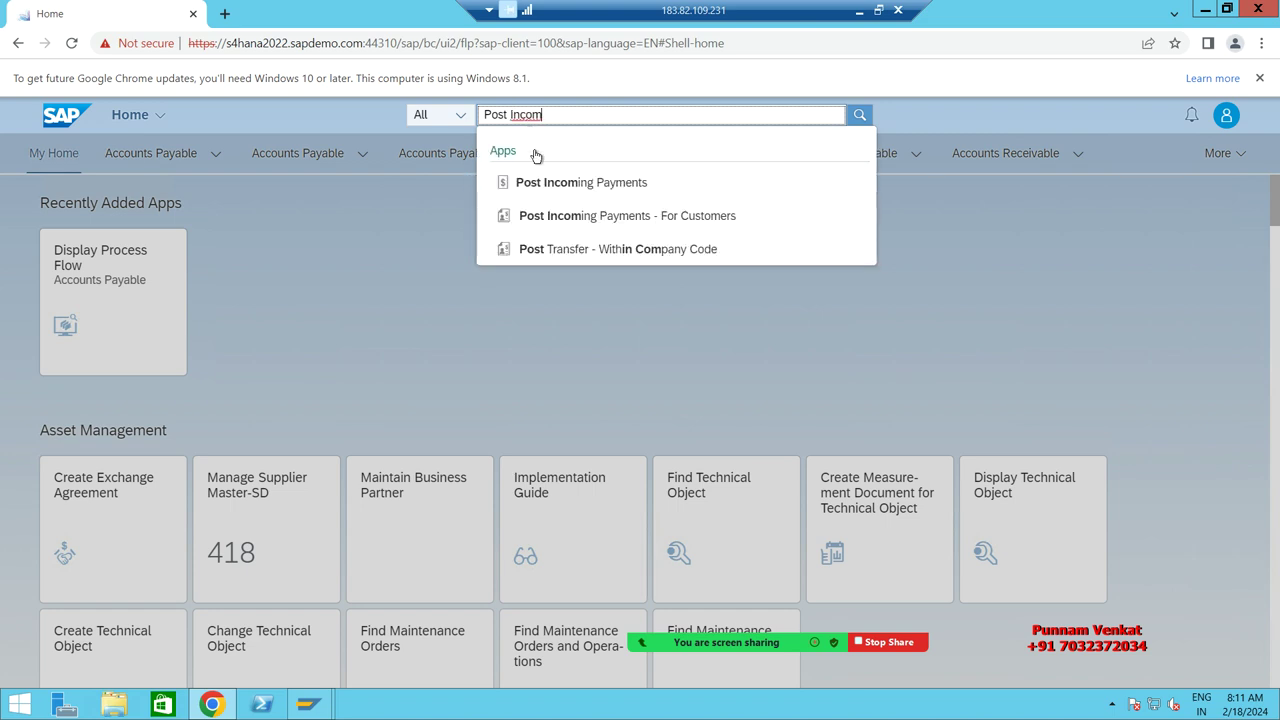
pyautogui.click(548, 183)
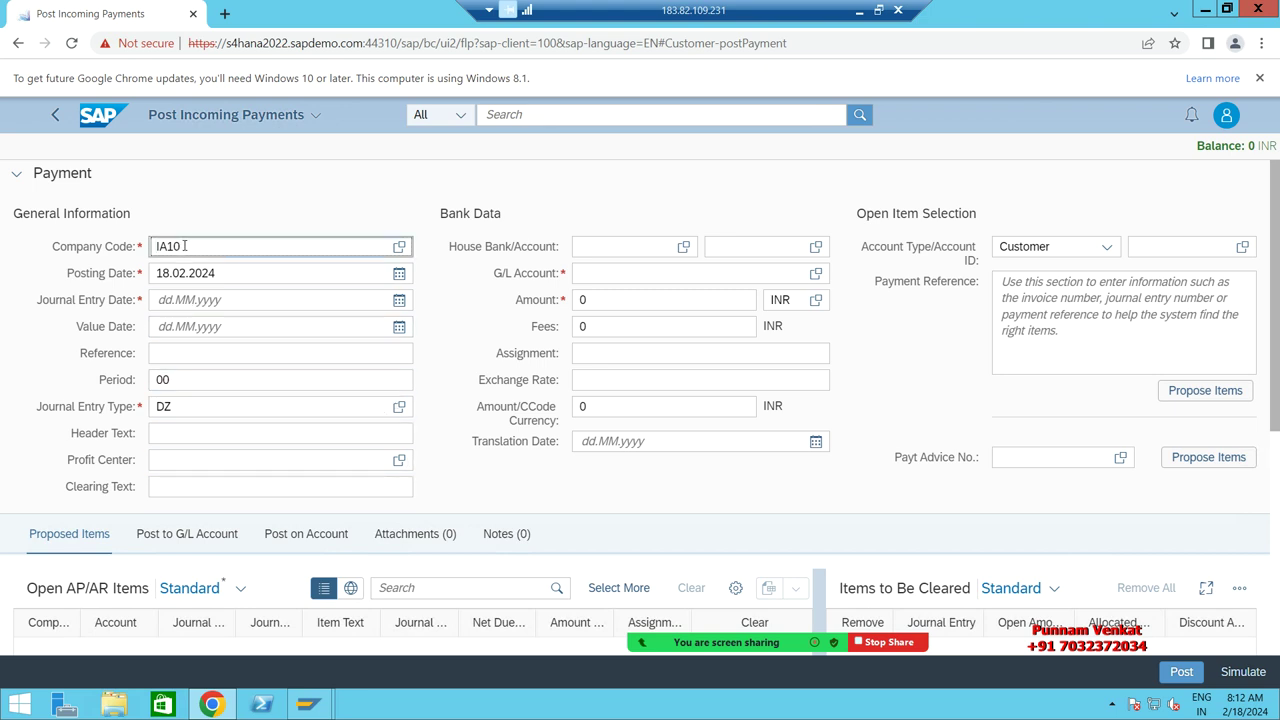
# Change the incoming payment's company code to BM10 (BM Steels Pvt Ltd)
pyautogui.press('BackSpace')
pyautogui.press('BackSpace')
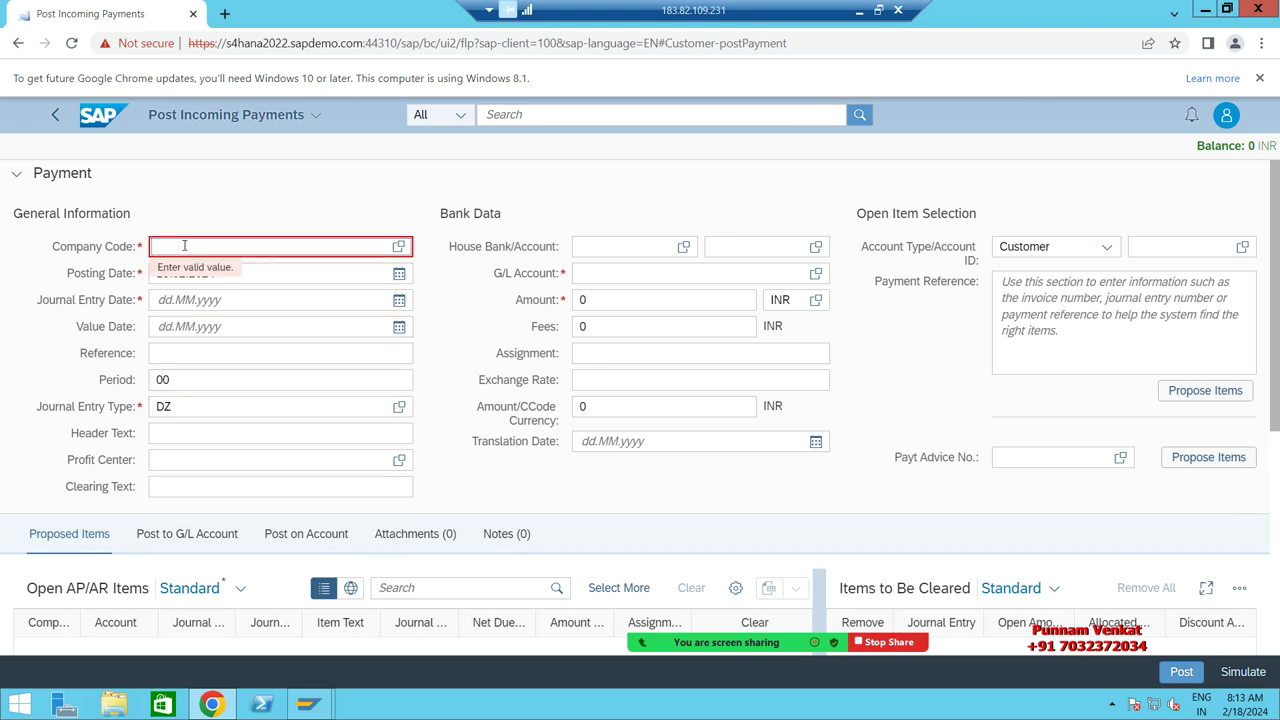
pyautogui.write('bm20')
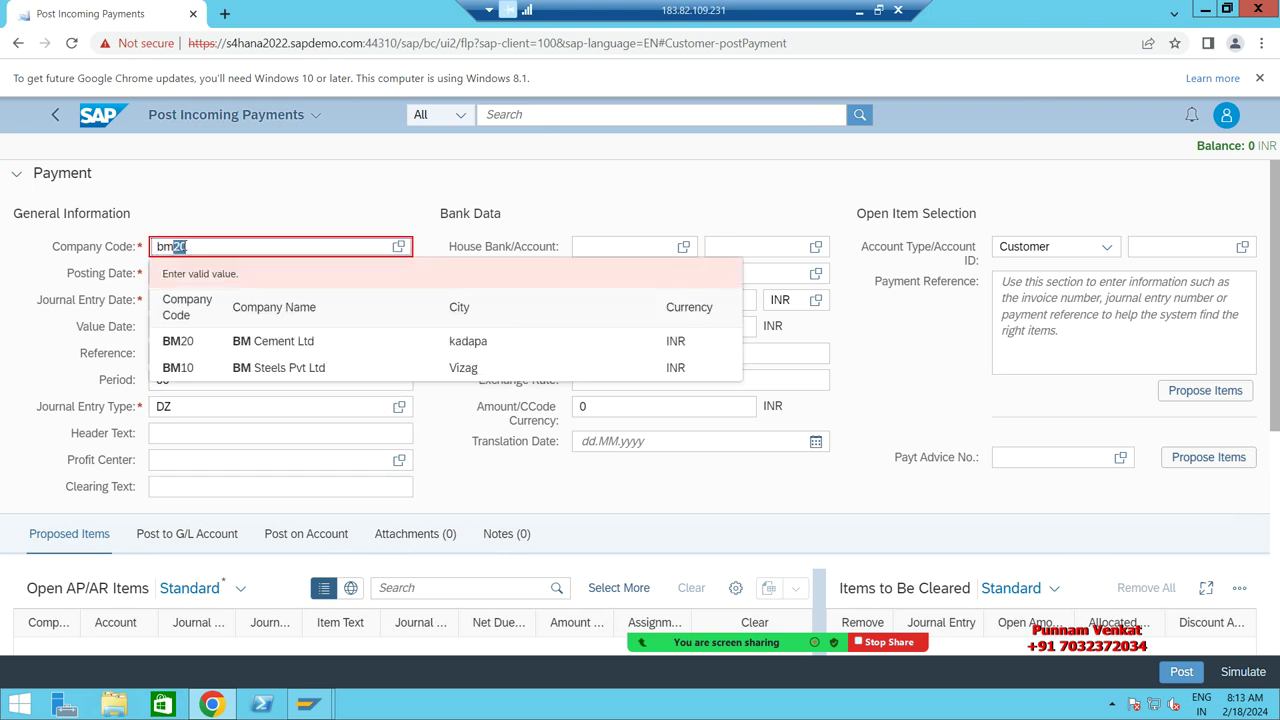
pyautogui.click(180, 367)
# Copy the posting date 18.02.2024 into the payment's journal entry date and value date
pyautogui.click(217, 273)
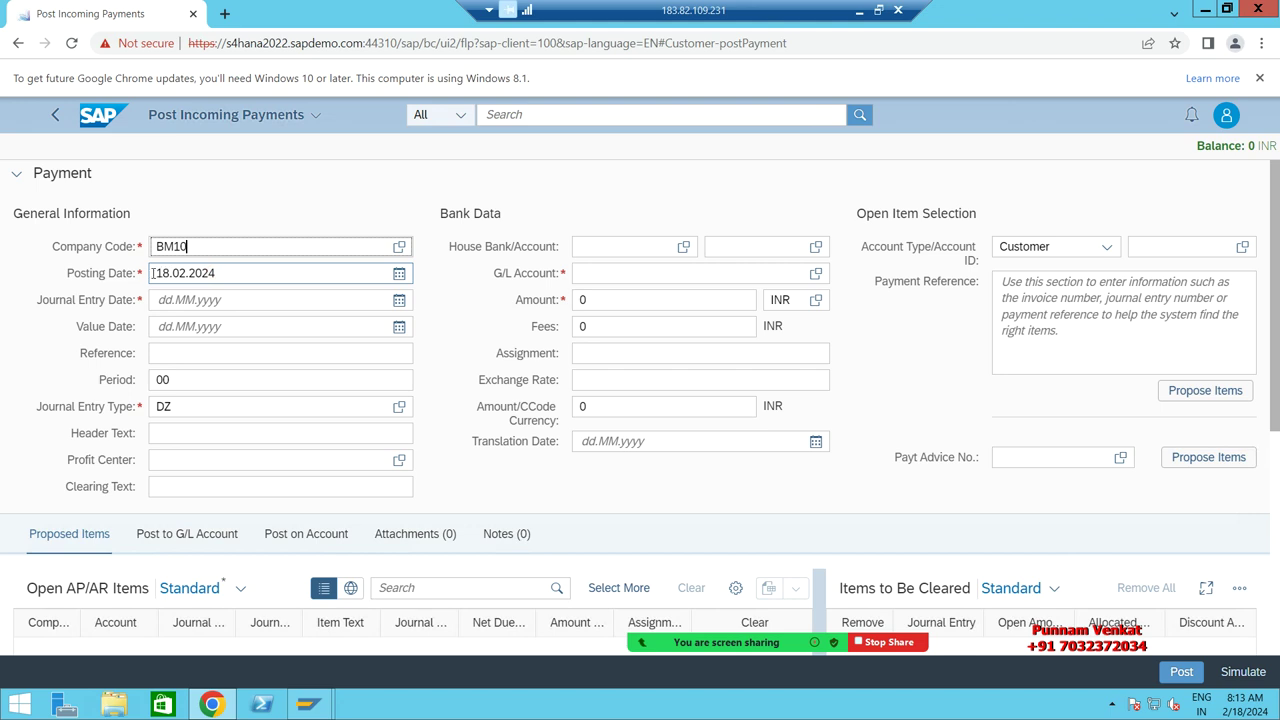
pyautogui.moveTo(216, 273); pyautogui.dragTo(145, 276)
pyautogui.click(228, 273)
pyautogui.hotkey('ctrl', 'c')
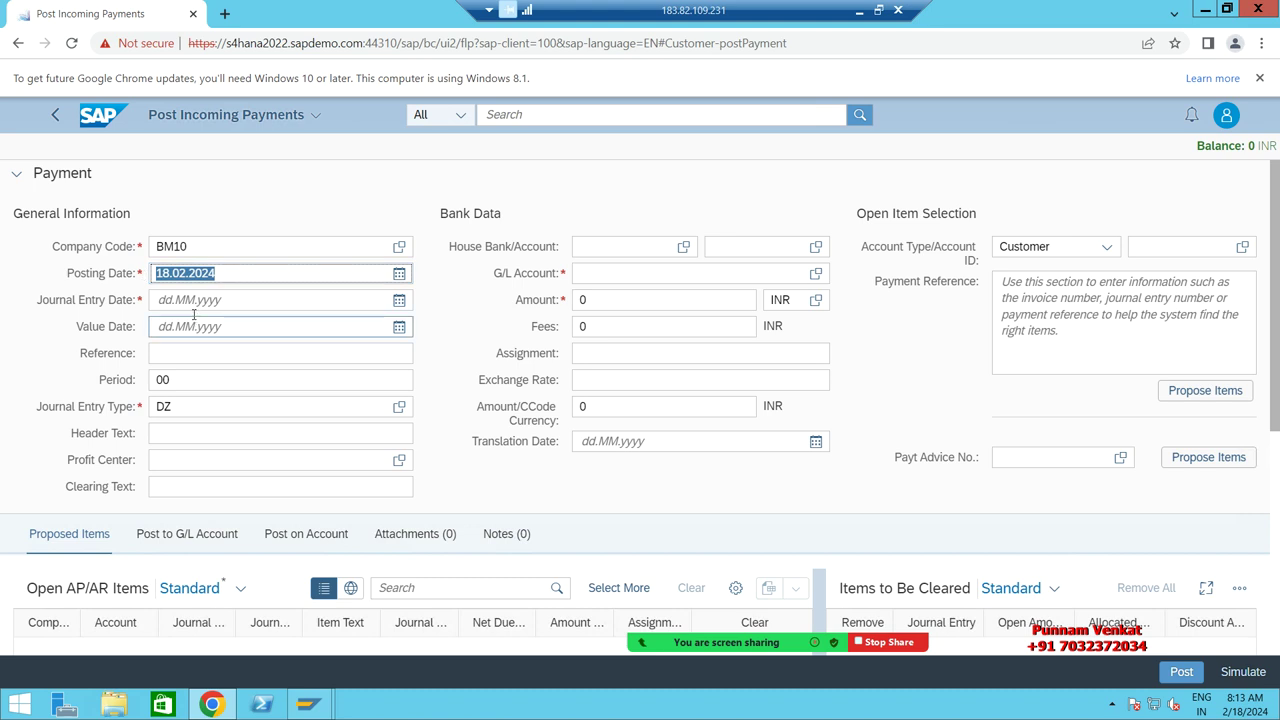
pyautogui.click(188, 300)
pyautogui.hotkey('ctrl', 'v')
pyautogui.click(184, 324)
pyautogui.hotkey('ctrl', 'v')
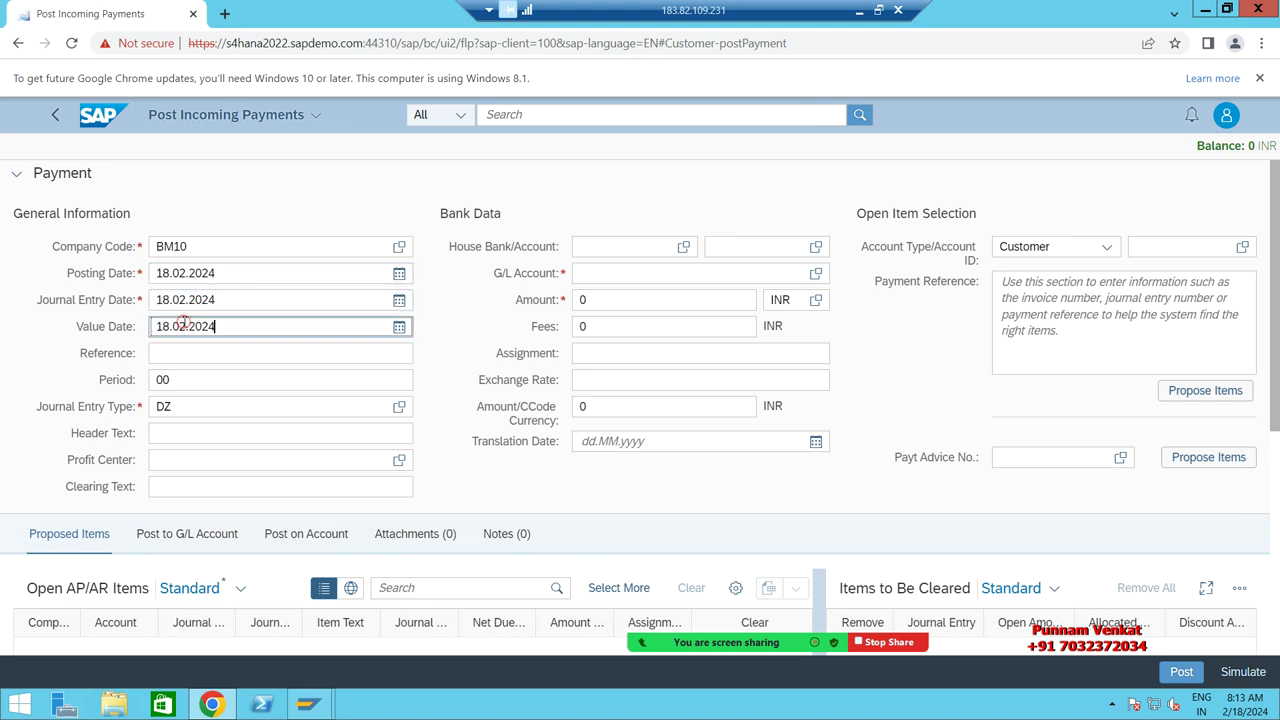
pyautogui.doubleClick(174, 411)
pyautogui.click(616, 272)
pyautogui.write('1200')
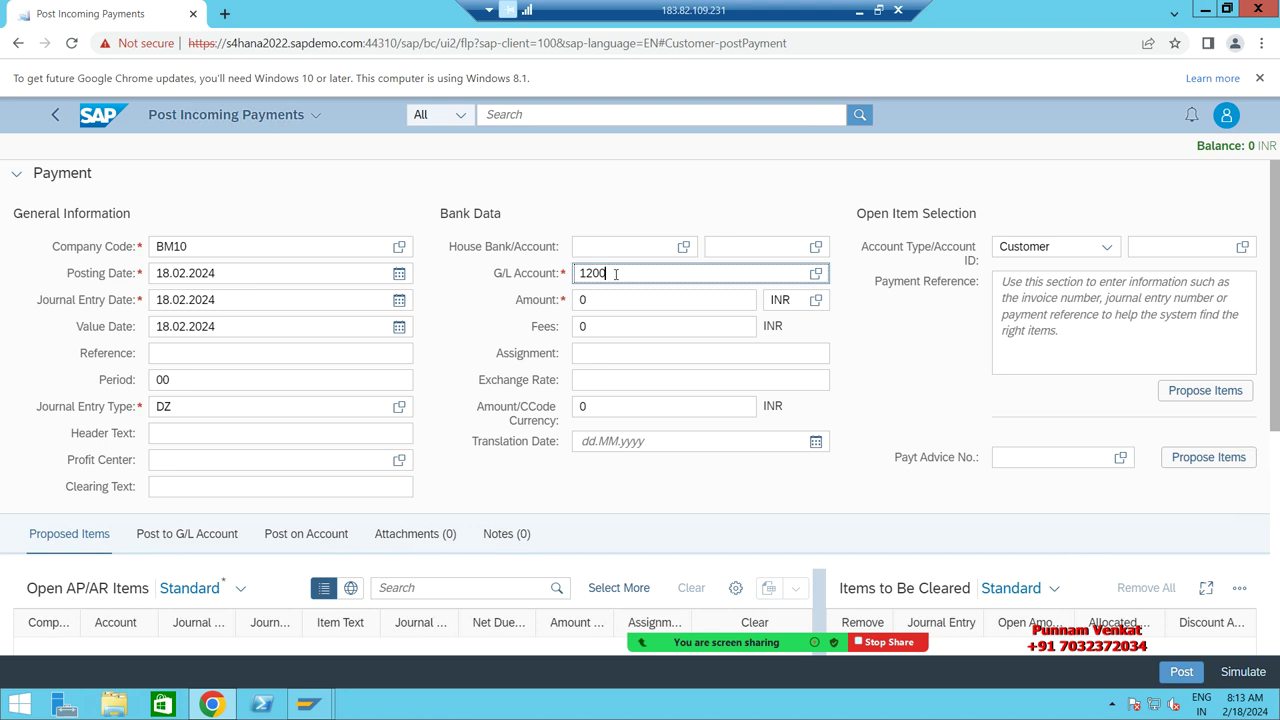
pyautogui.write('00')
pyautogui.press('Tab')
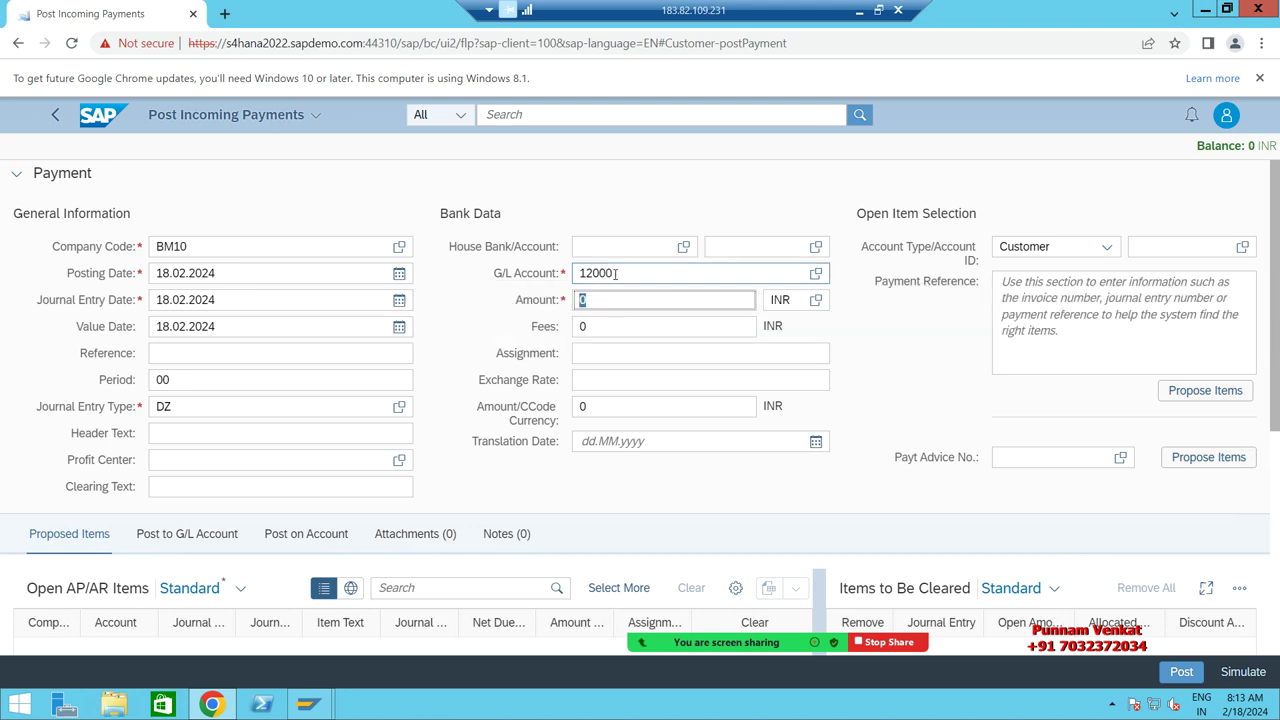
pyautogui.click(626, 275)
pyautogui.press('BackSpace')
pyautogui.press('BackSpace')
pyautogui.press('BackSpace')
pyautogui.press('BackSpace')
pyautogui.press('BackSpace')
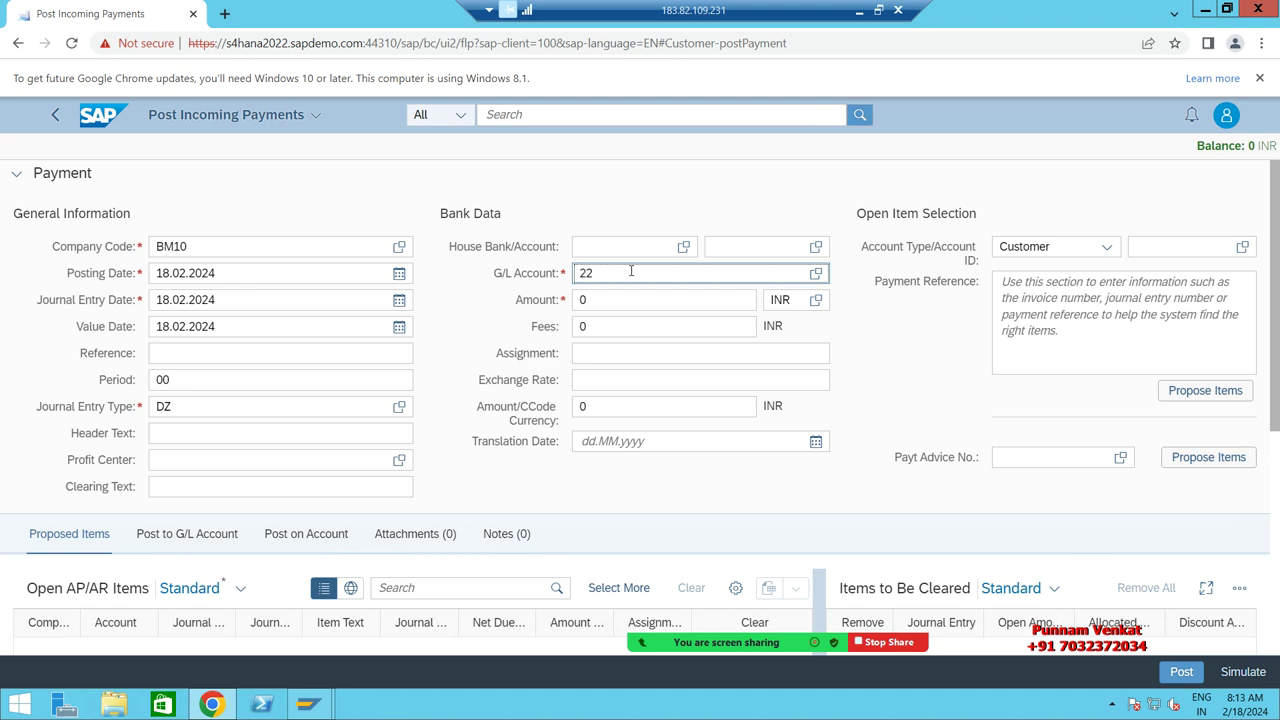
# Set the payment's G/L account to Bank Incming Pmnt and enter an amount of 120,000 INR
pyautogui.write('22')
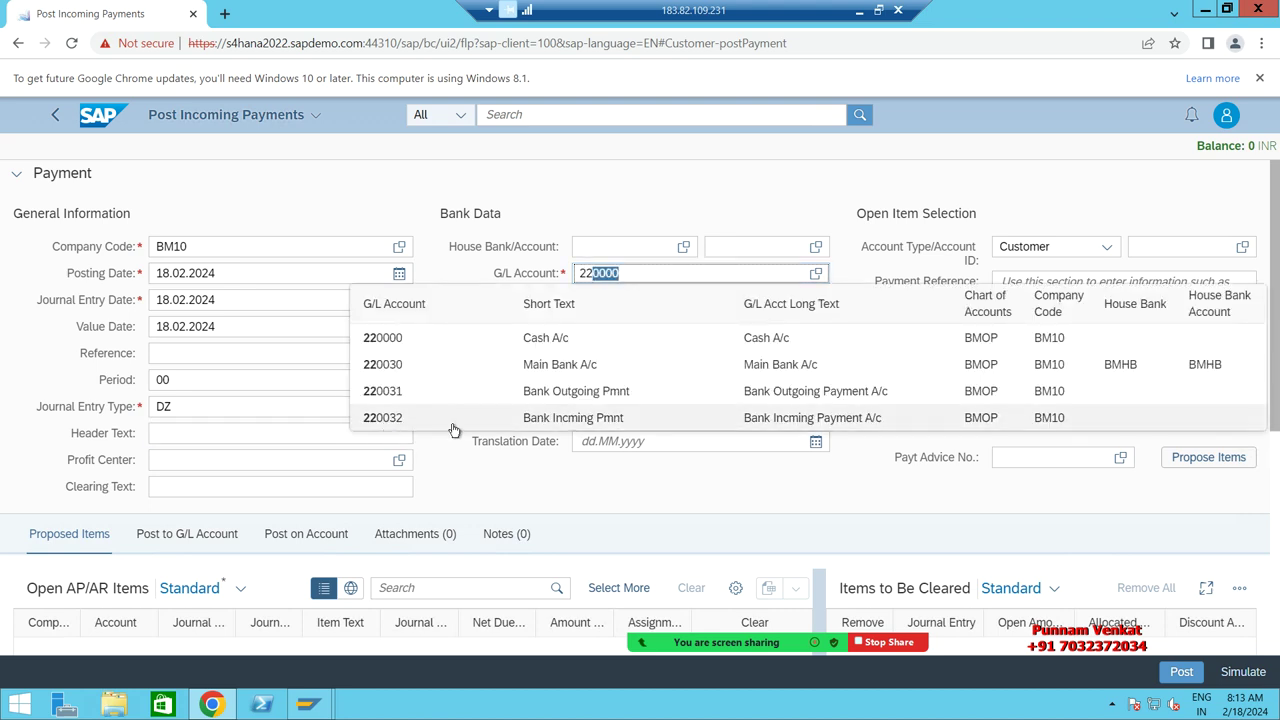
pyautogui.click(548, 418)
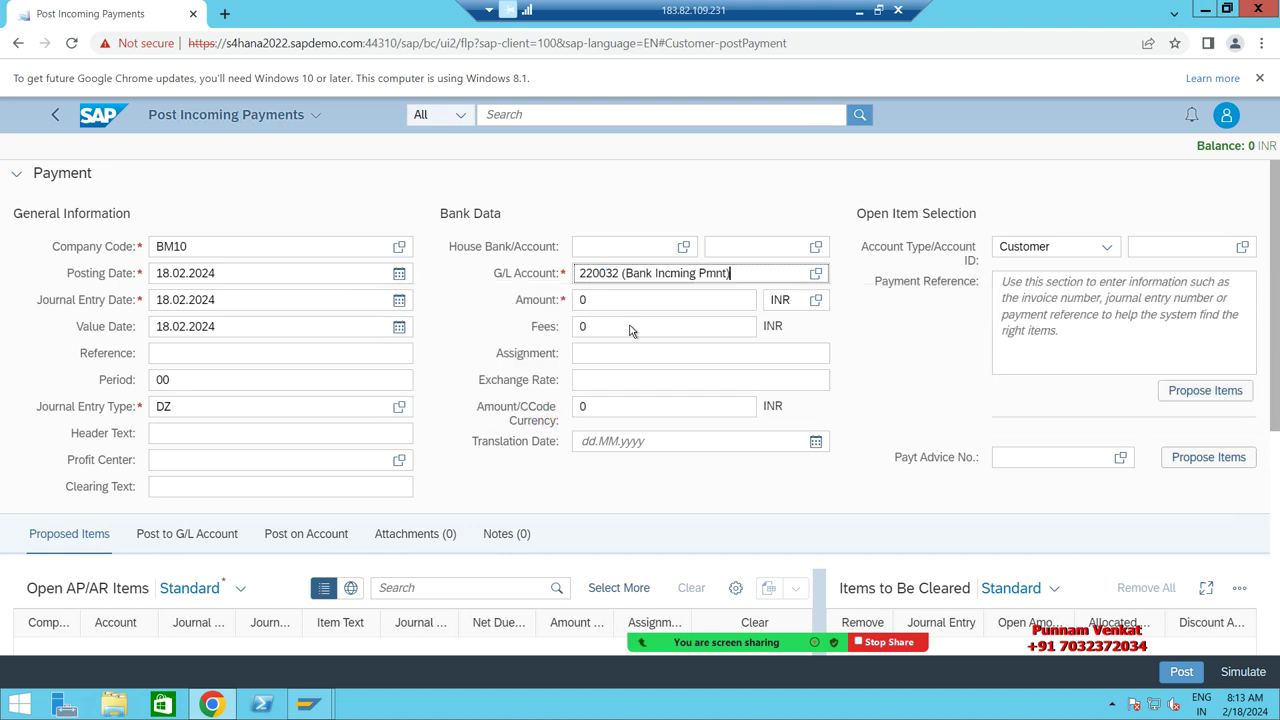
pyautogui.click(627, 297)
pyautogui.write('1')
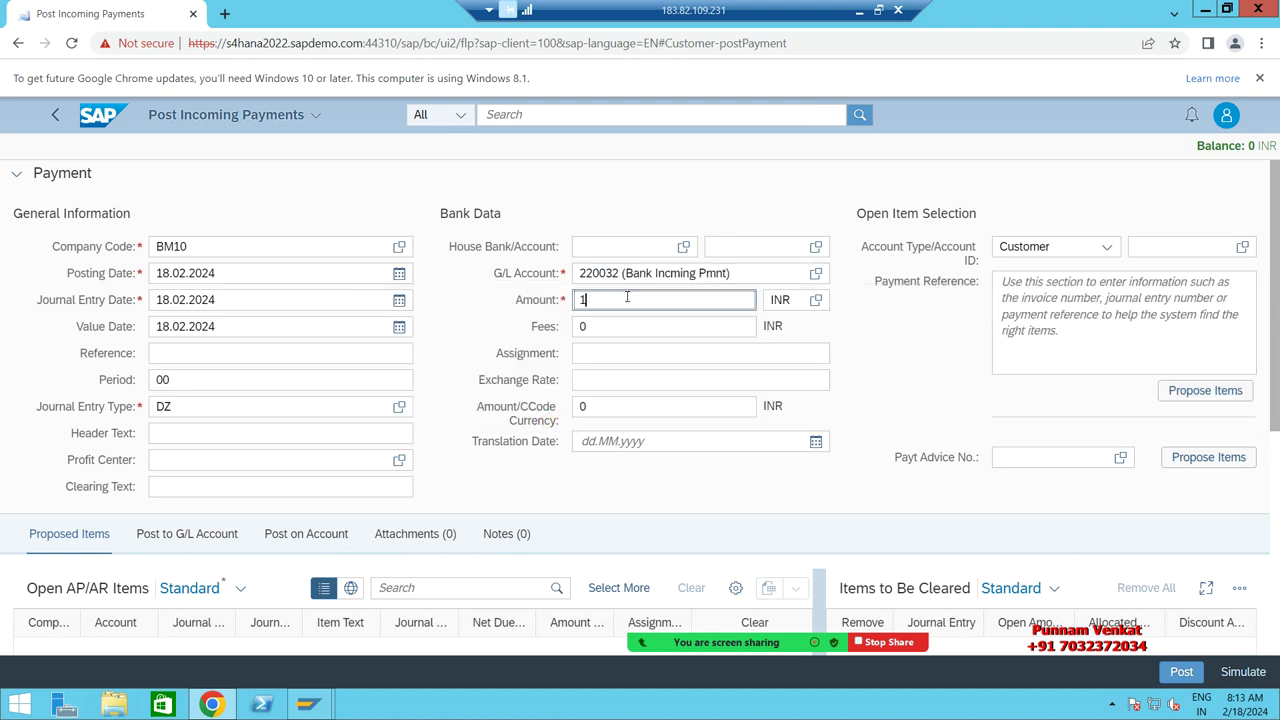
pyautogui.write('20,000')
pyautogui.press('Tab')
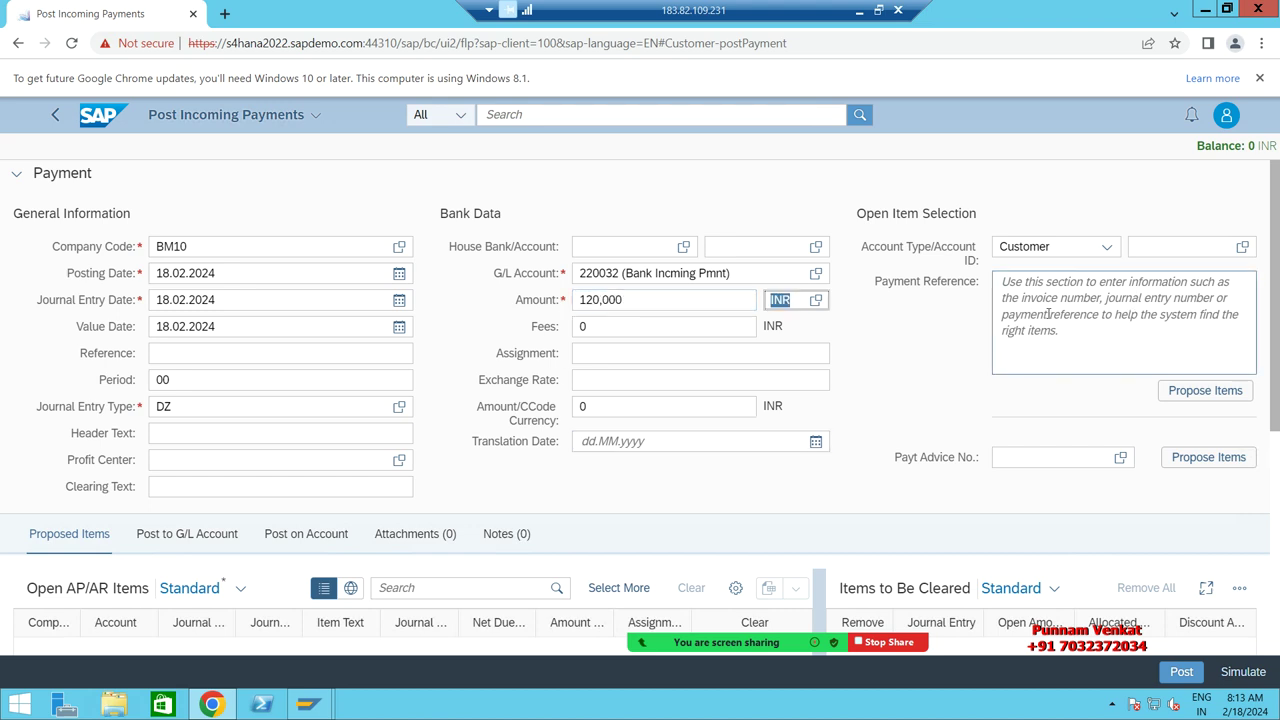
# Look up the customer accounts and choose BM TEST CUSTOMER PVT LTD for the open item selection
pyautogui.click(1237, 249)
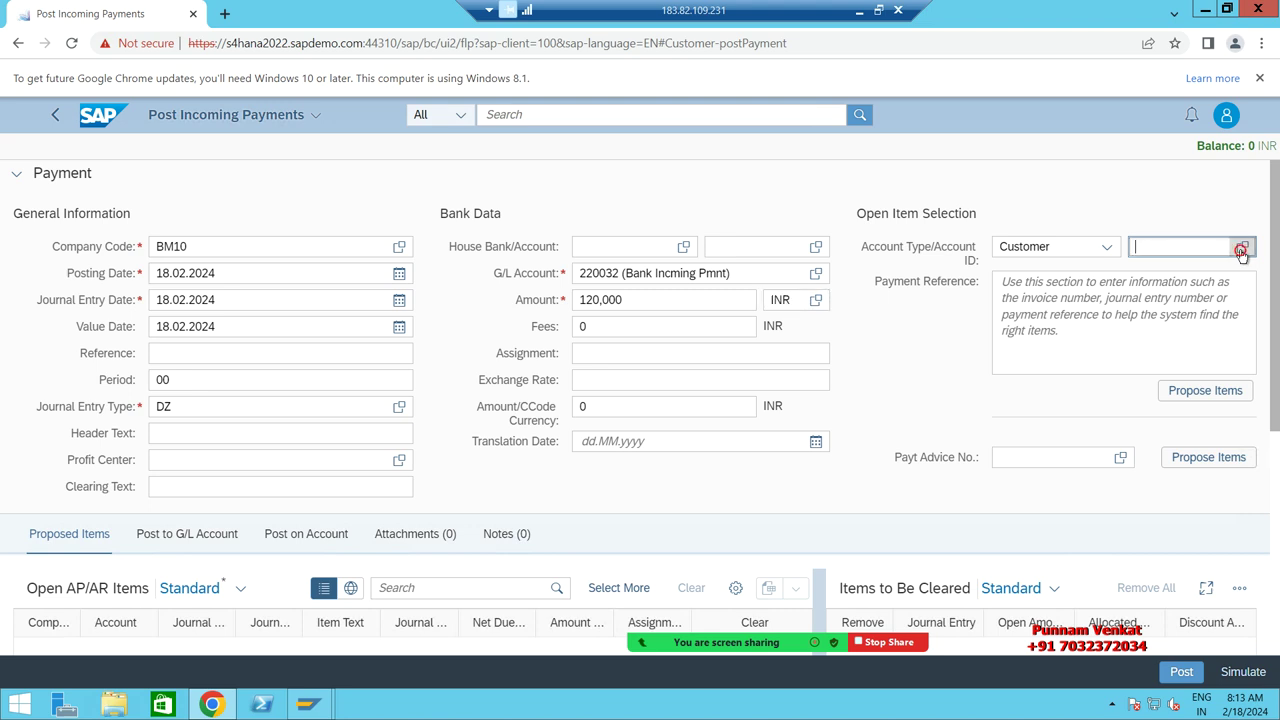
pyautogui.click(1242, 249)
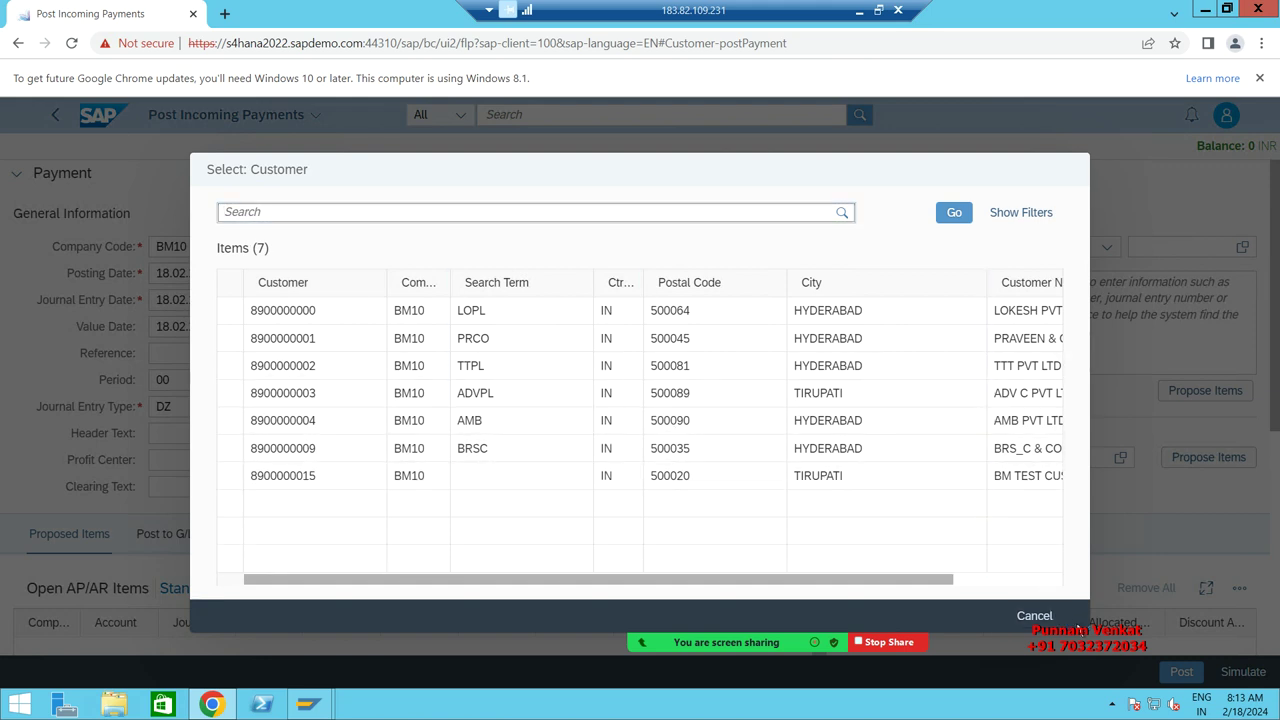
pyautogui.moveTo(1088, 630); pyautogui.dragTo(1268, 662)
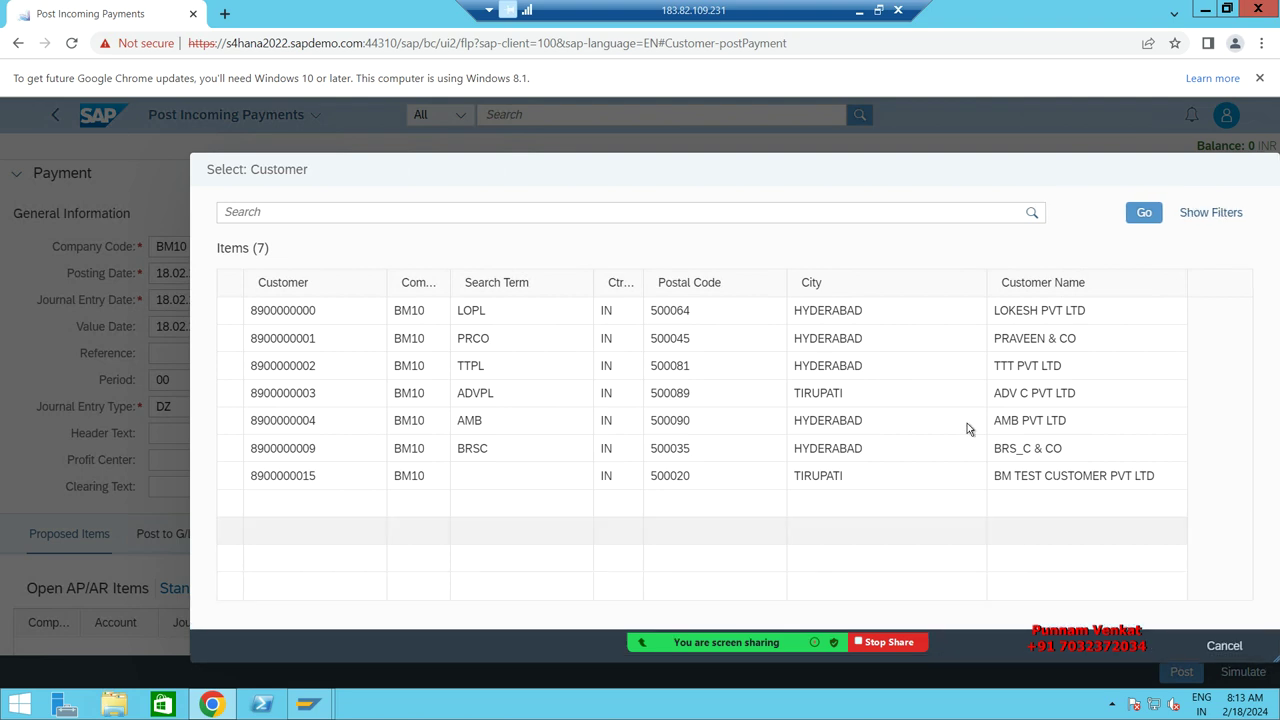
pyautogui.click(1029, 480)
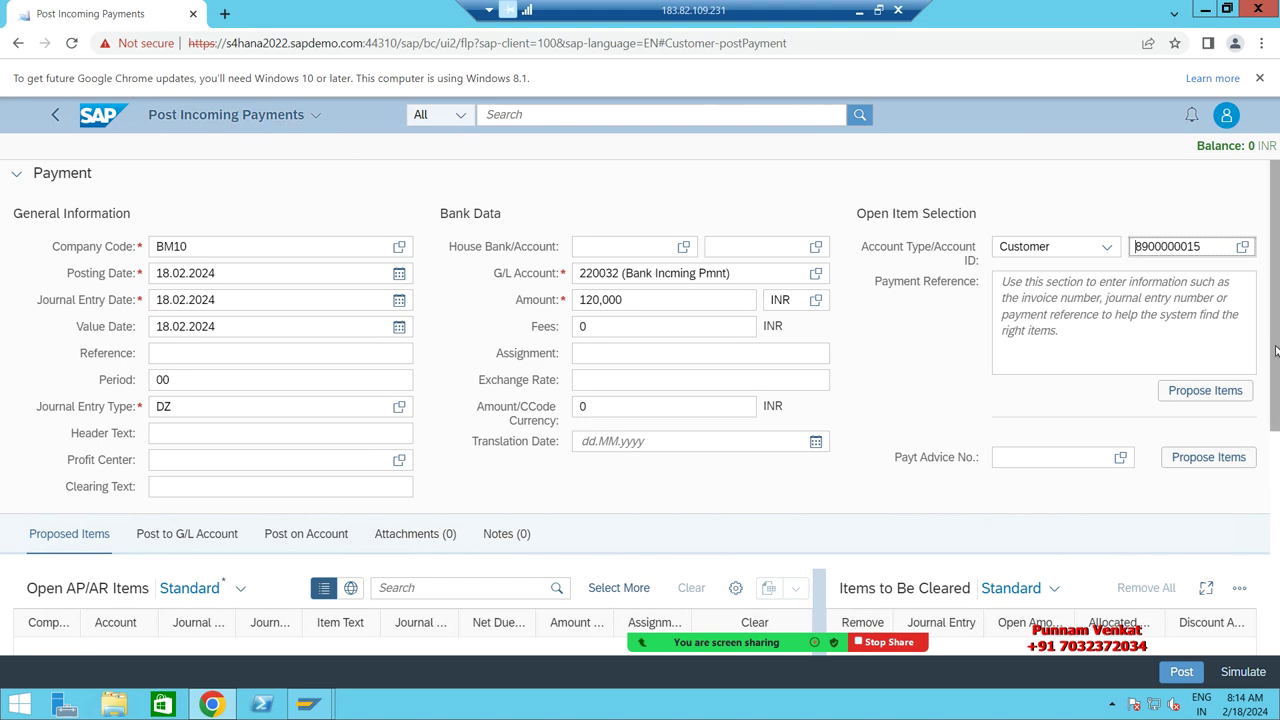
pyautogui.moveTo(1277, 387)
pyautogui.mouseDown()
pyautogui.moveTo(1266, 425)
pyautogui.moveTo(1270, 384)
pyautogui.mouseUp()
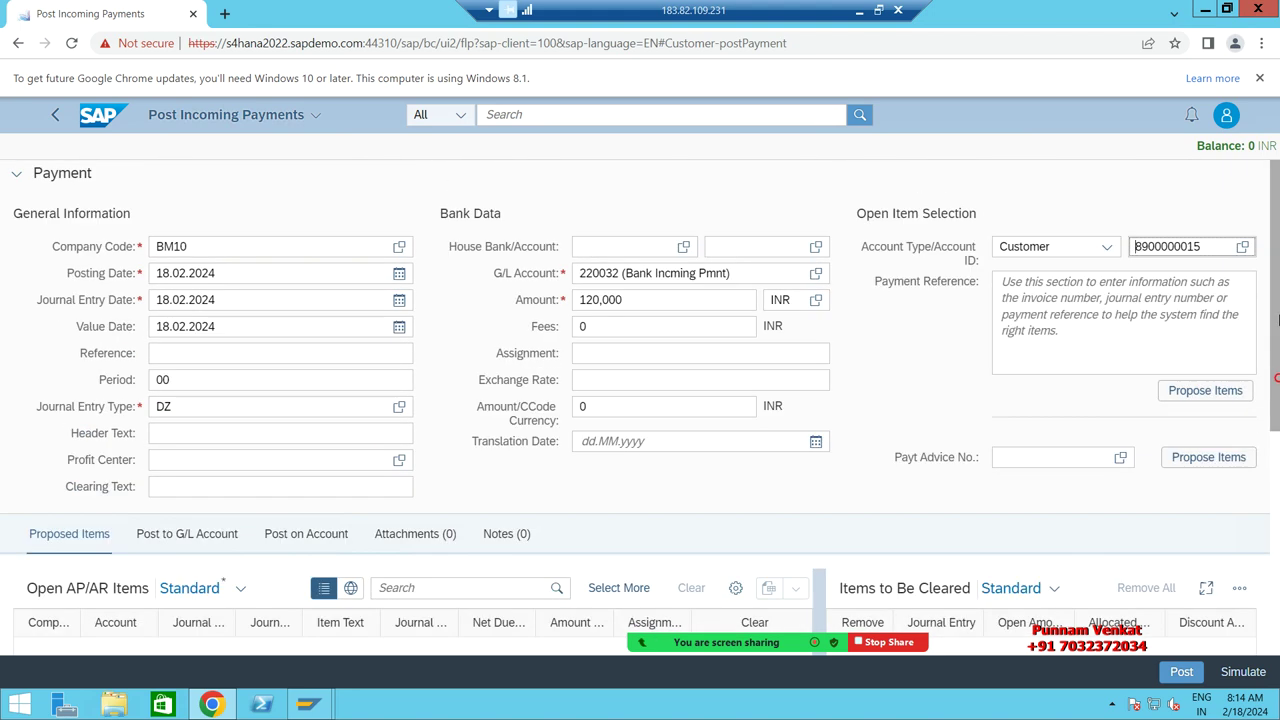
pyautogui.click(901, 392)
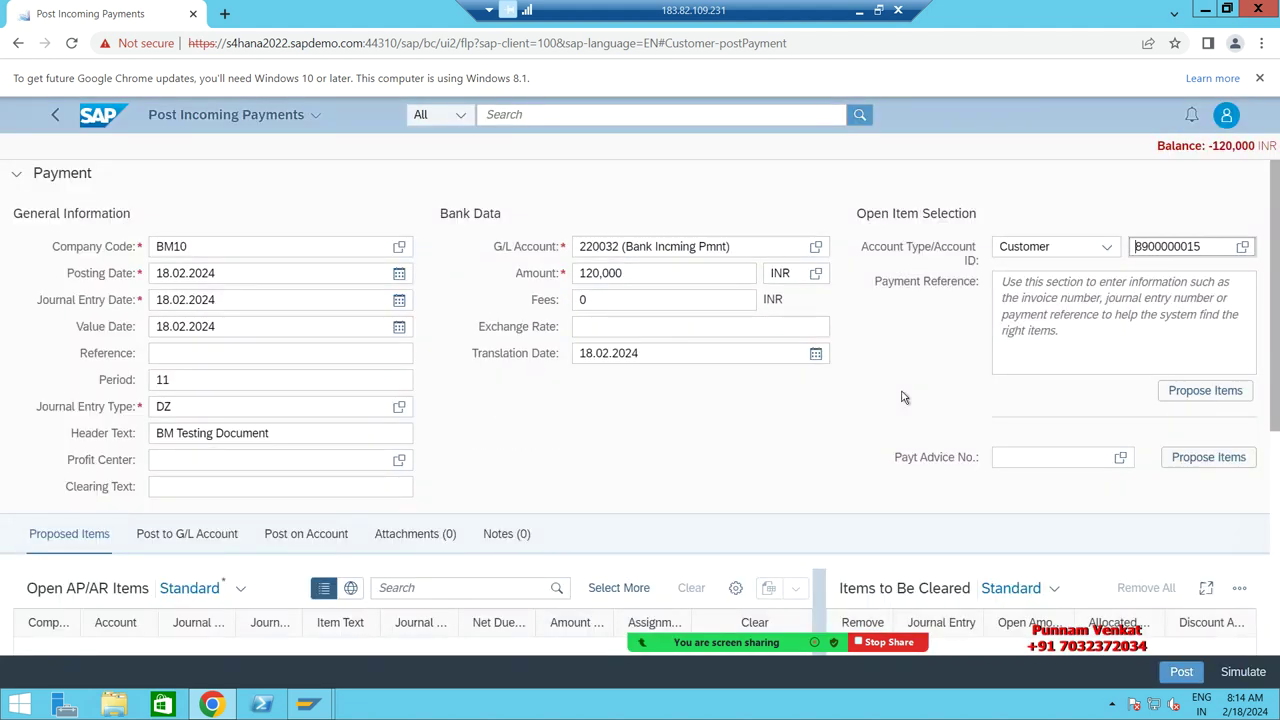
# Propose the customer's open items and assign the BM10 invoice of 120,000 INR for clearing
pyautogui.scroll(-2, 910, 400)
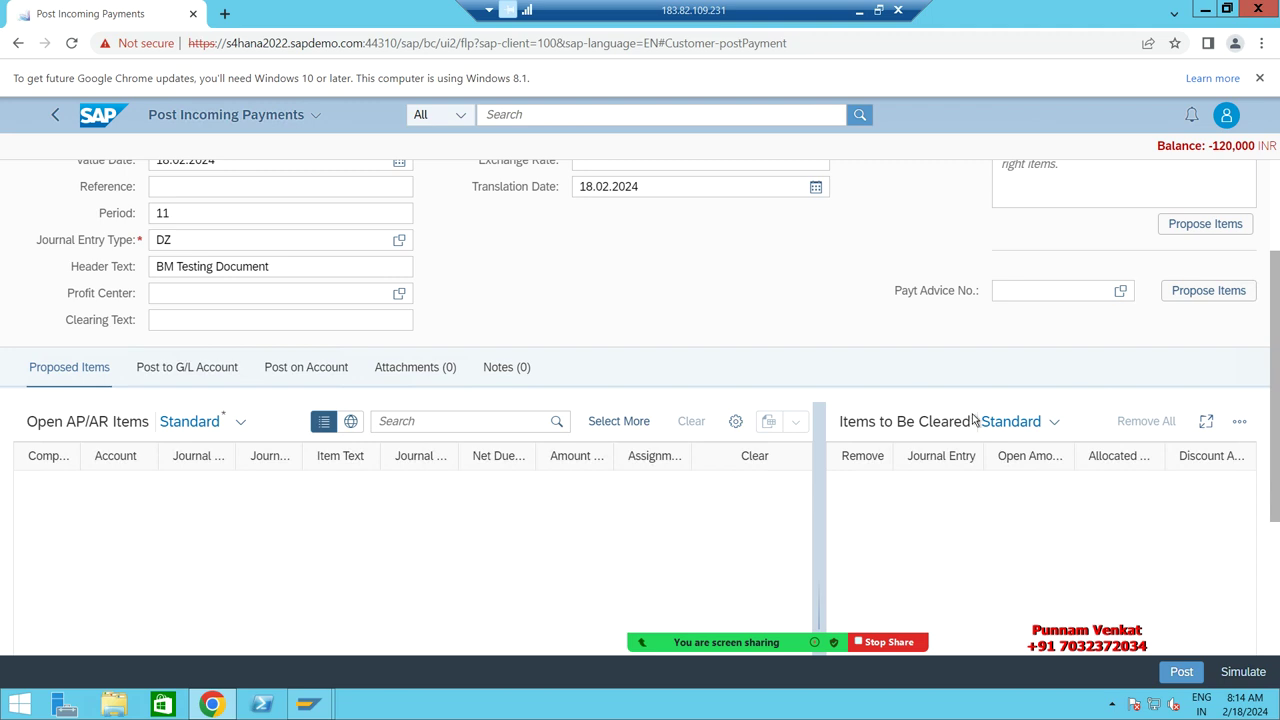
pyautogui.click(1182, 226)
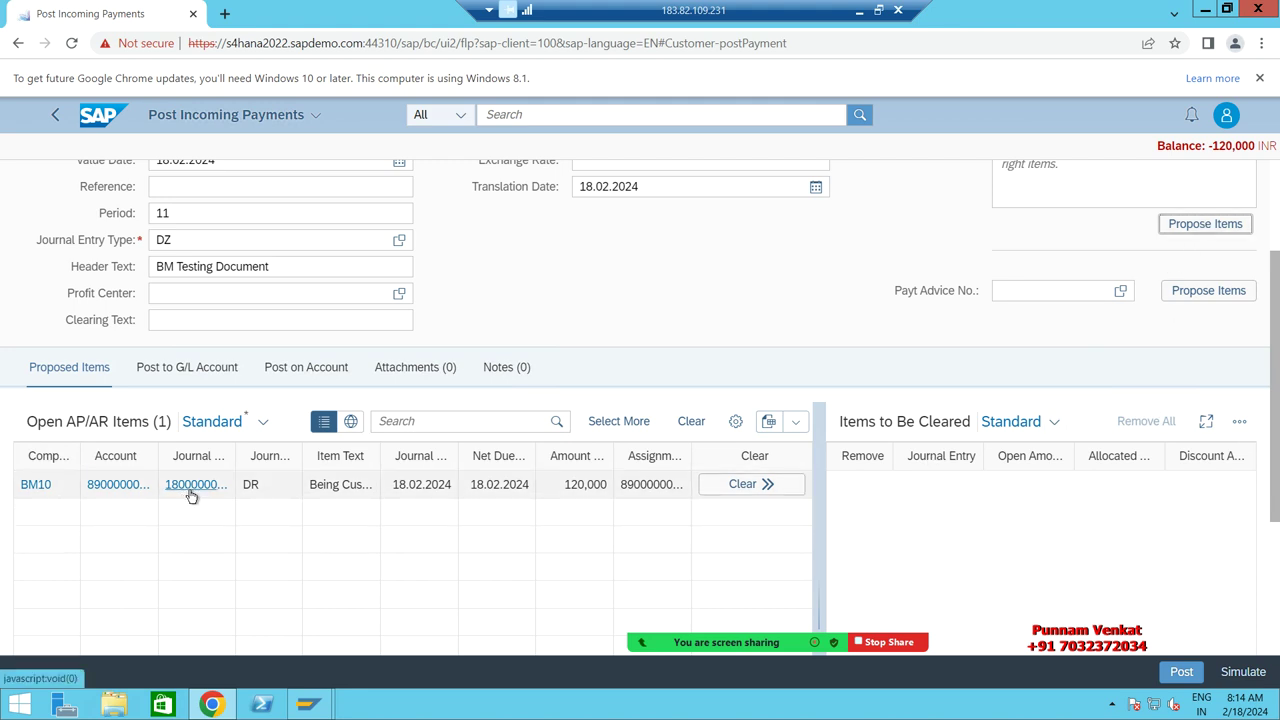
pyautogui.click(751, 487)
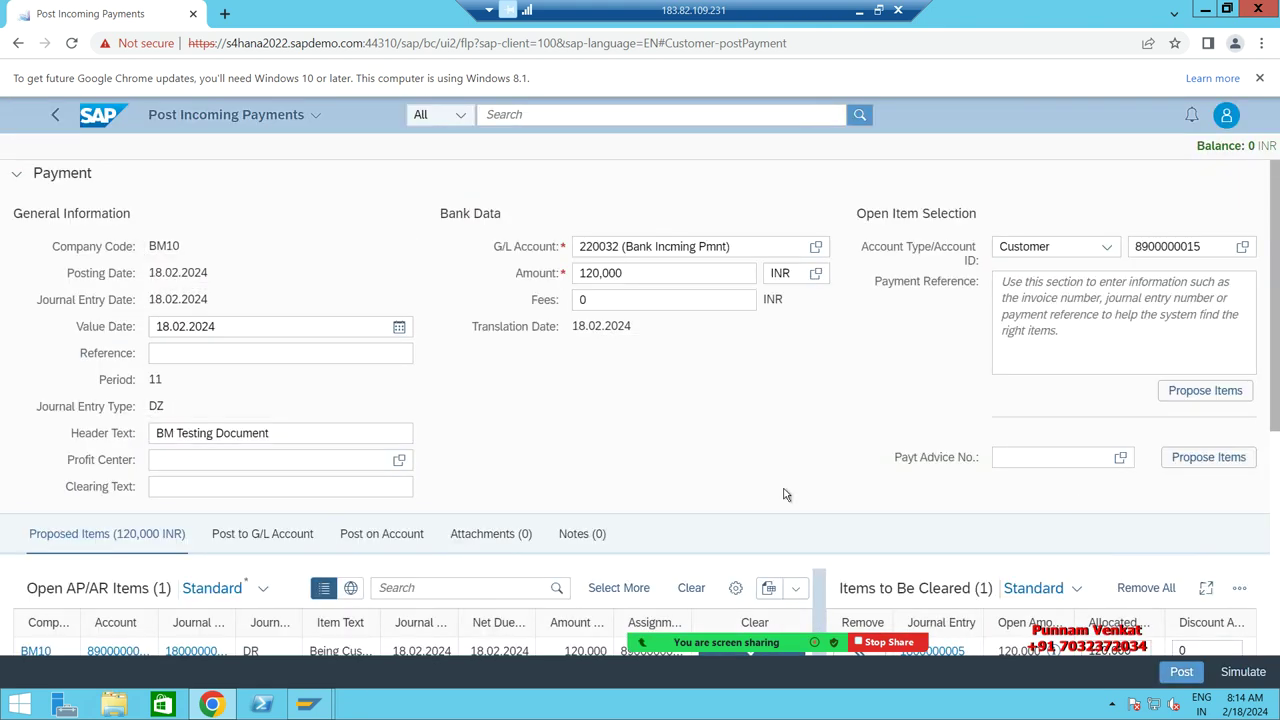
# Post the incoming payment and display its journal entry to review the header and line items
pyautogui.scroll(-2, 785, 492)
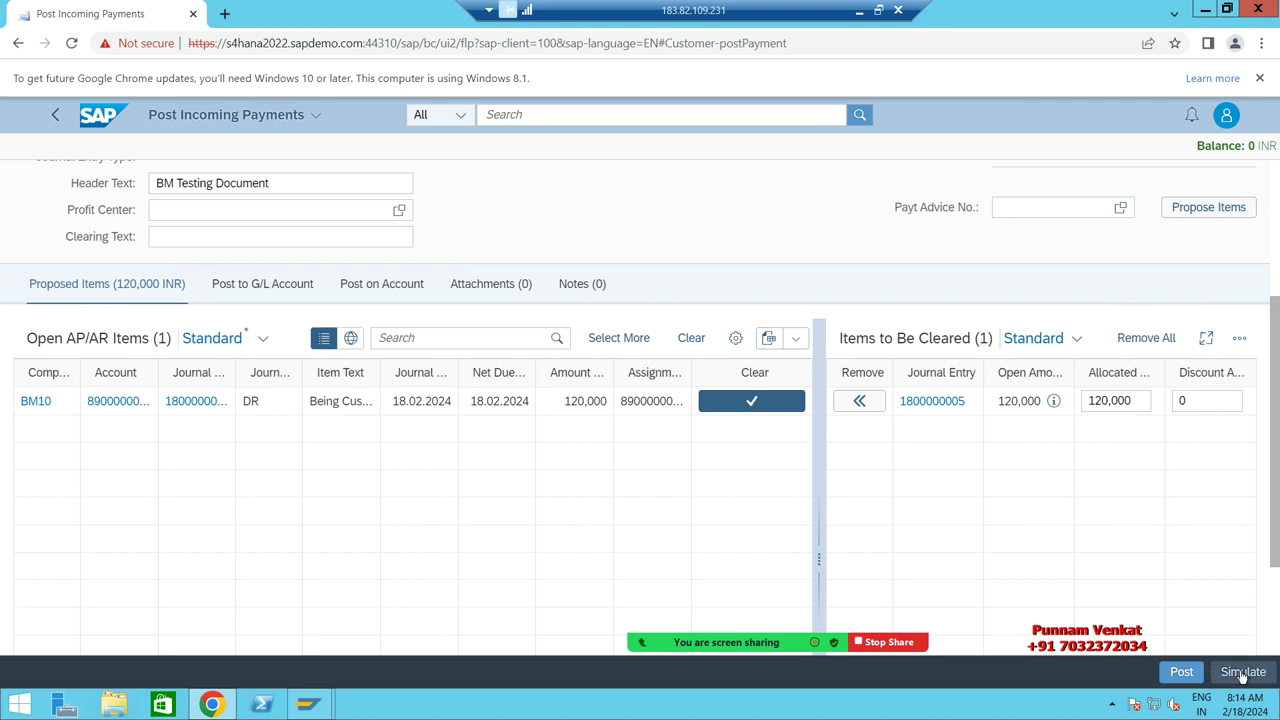
pyautogui.click(1180, 674)
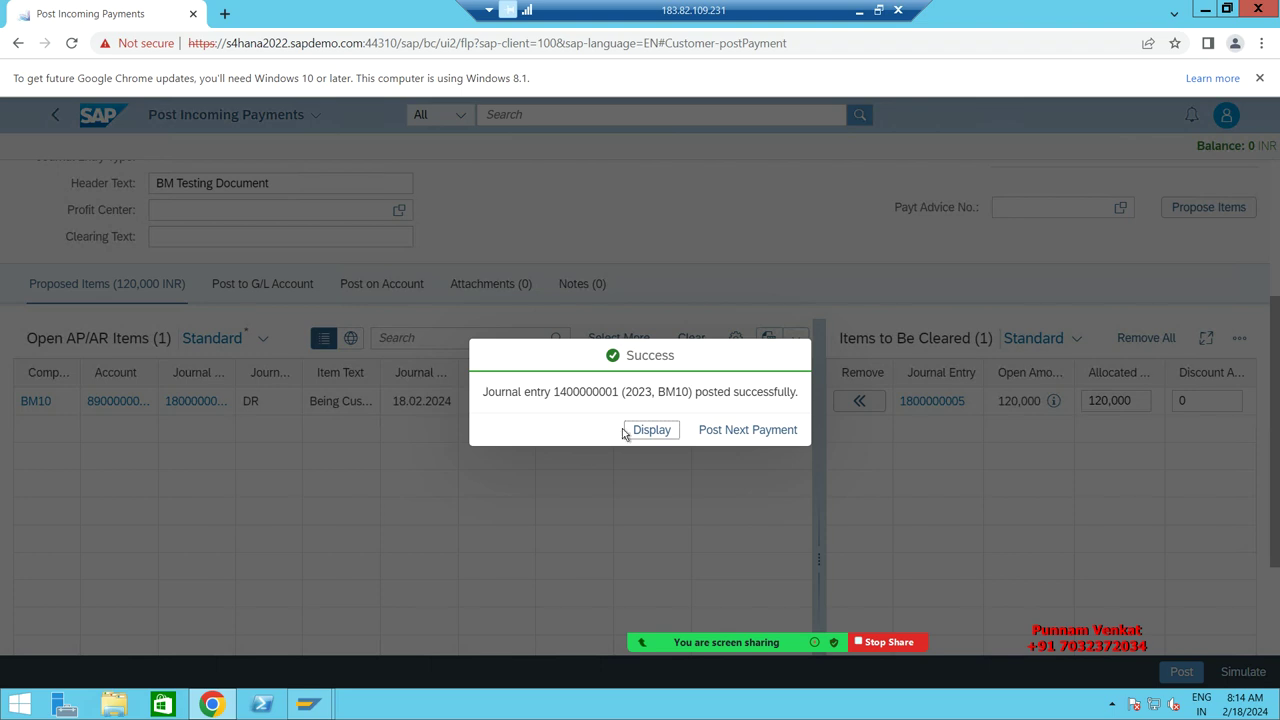
pyautogui.click(652, 430)
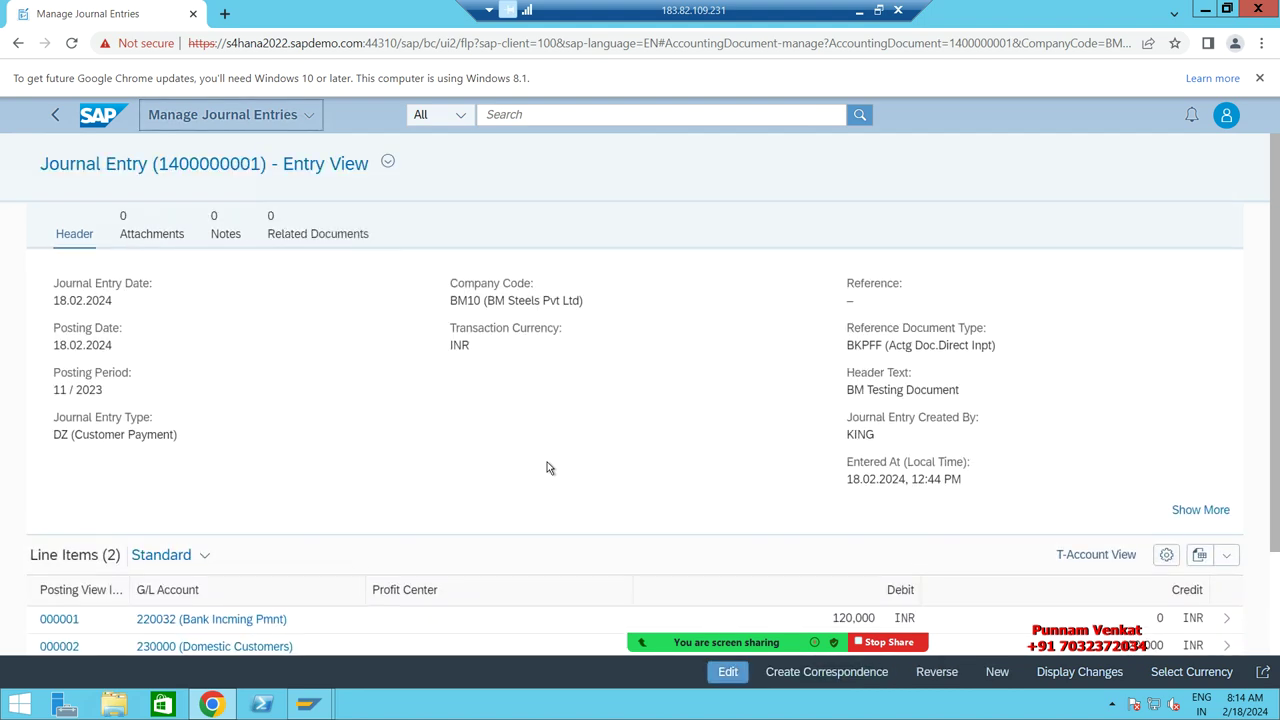
pyautogui.scroll(-3, 547, 468)
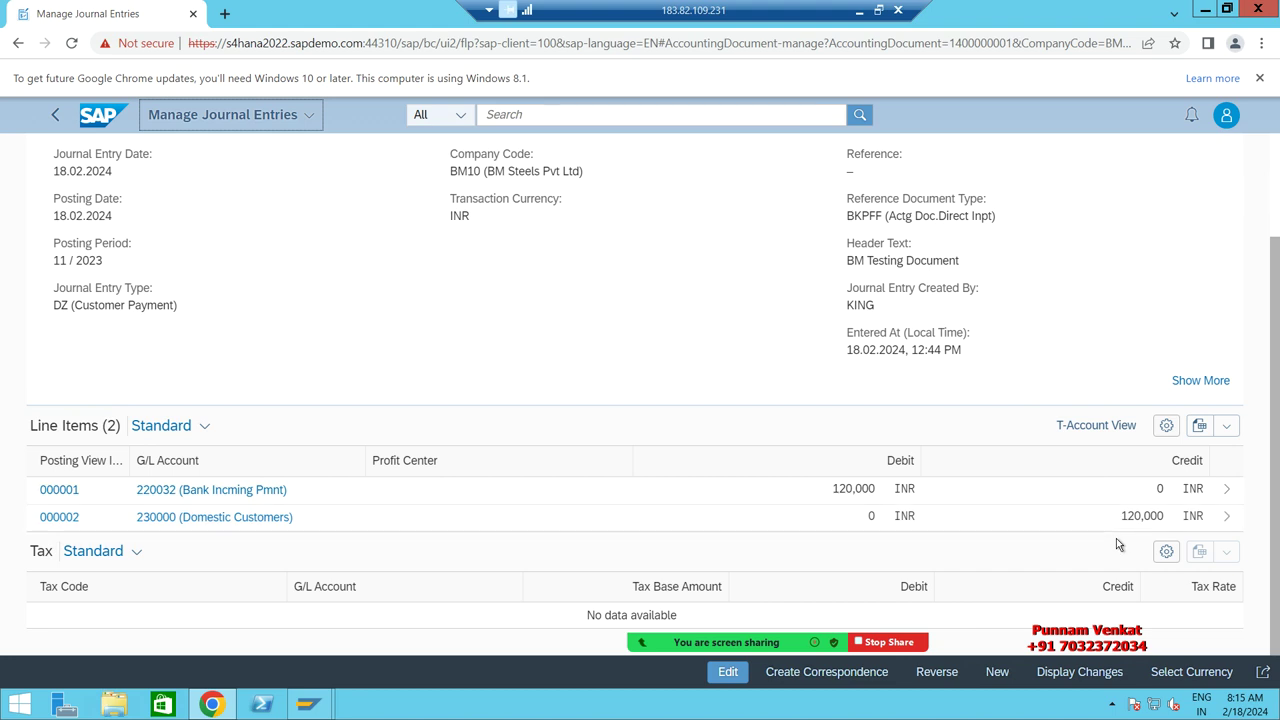
pyautogui.scroll(2, 332, 352)
pyautogui.scroll(-3, 789, 500)
pyautogui.scroll(3, 677, 495)
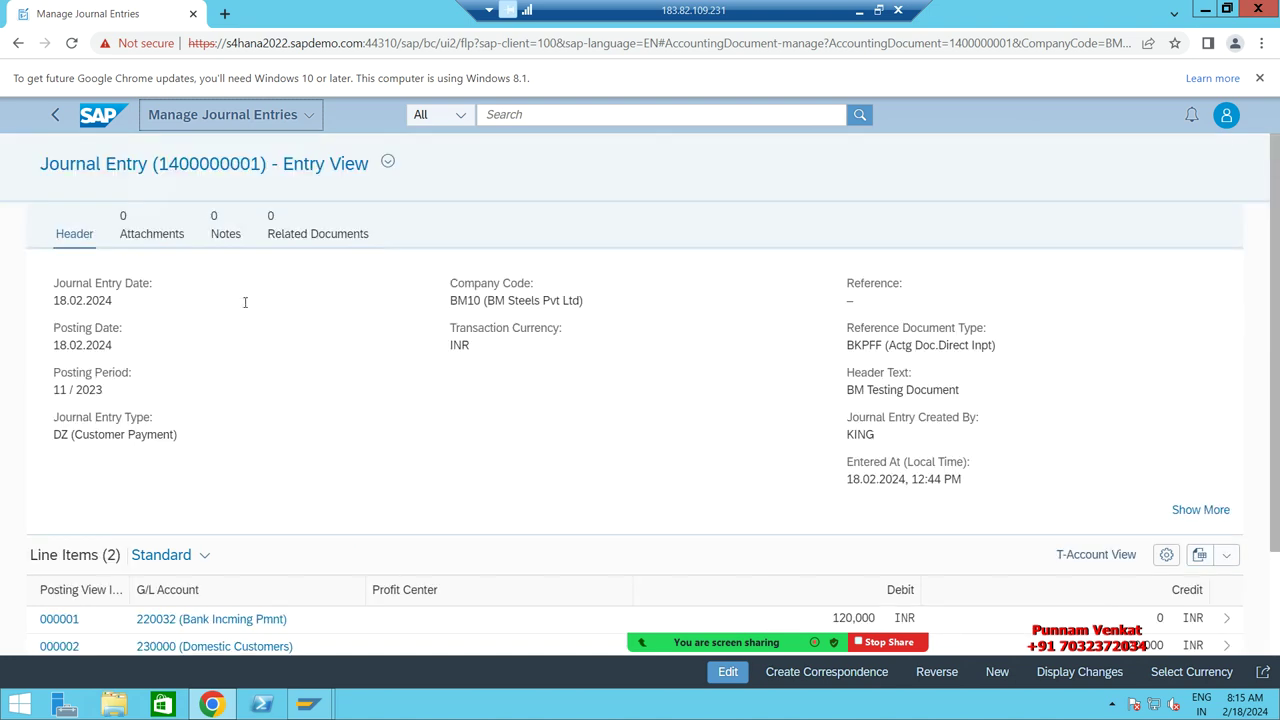
# Return to the Fiori home page, switch to the Excel sheet and select the Manage Customer line item entry for FBL5N
pyautogui.click(103, 118)
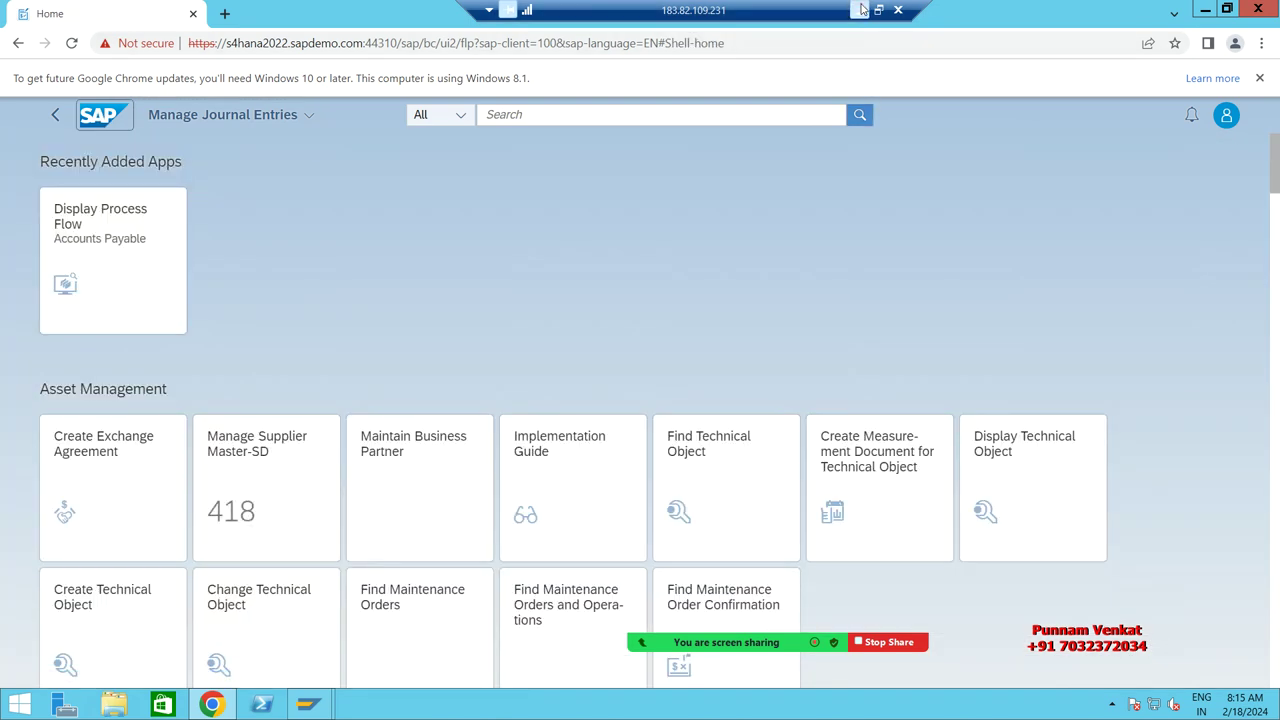
pyautogui.click(859, 10)
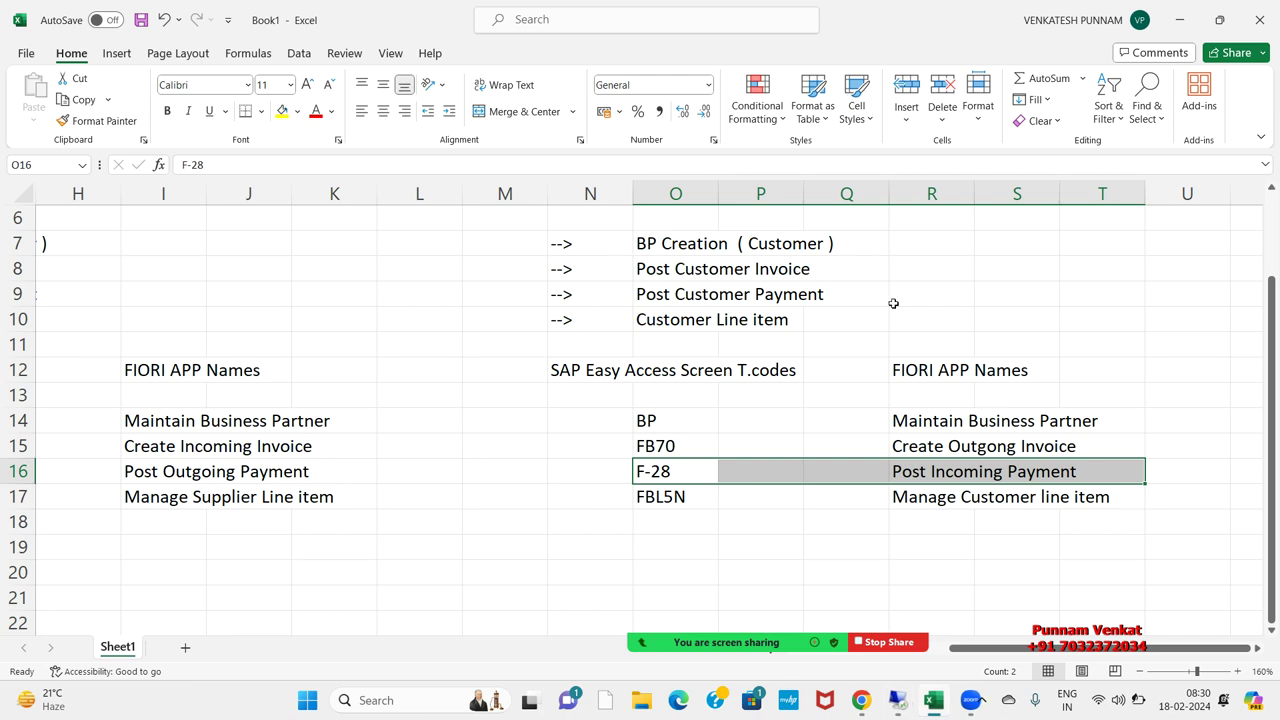
pyautogui.click(955, 518)
pyautogui.scroll(-2, 920, 537)
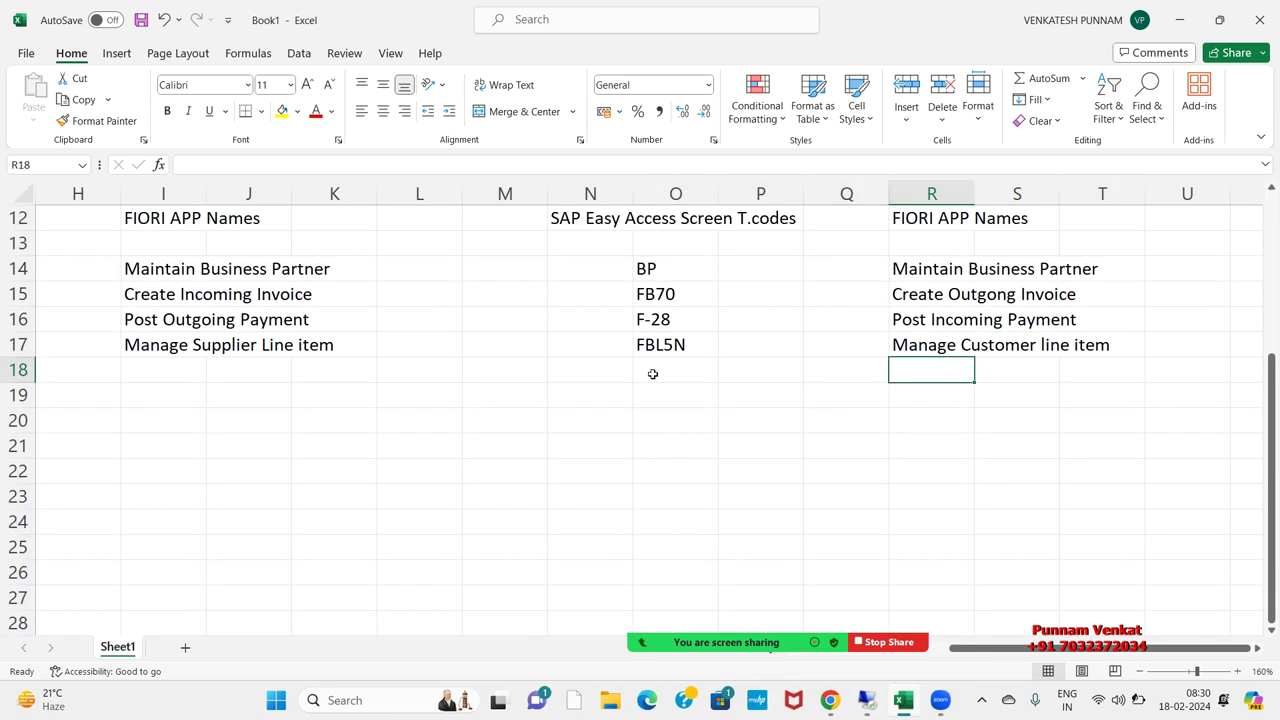
pyautogui.click(653, 352)
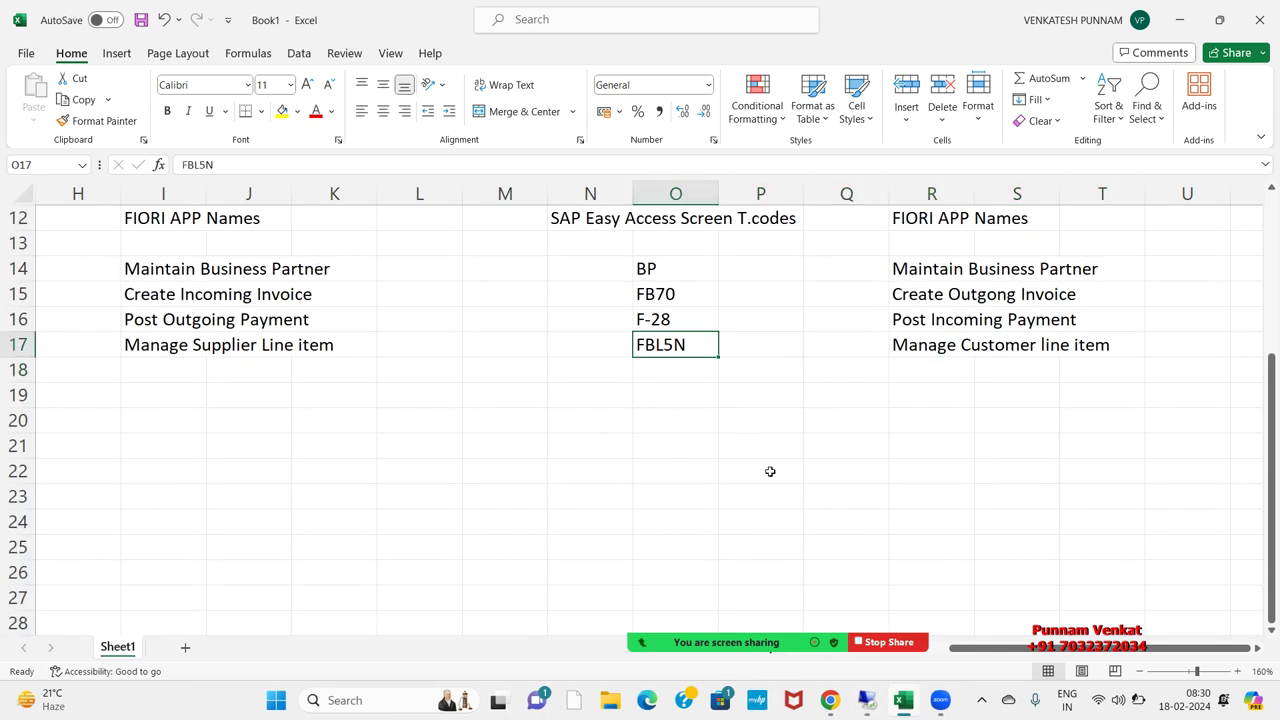
pyautogui.scroll(1, 770, 471)
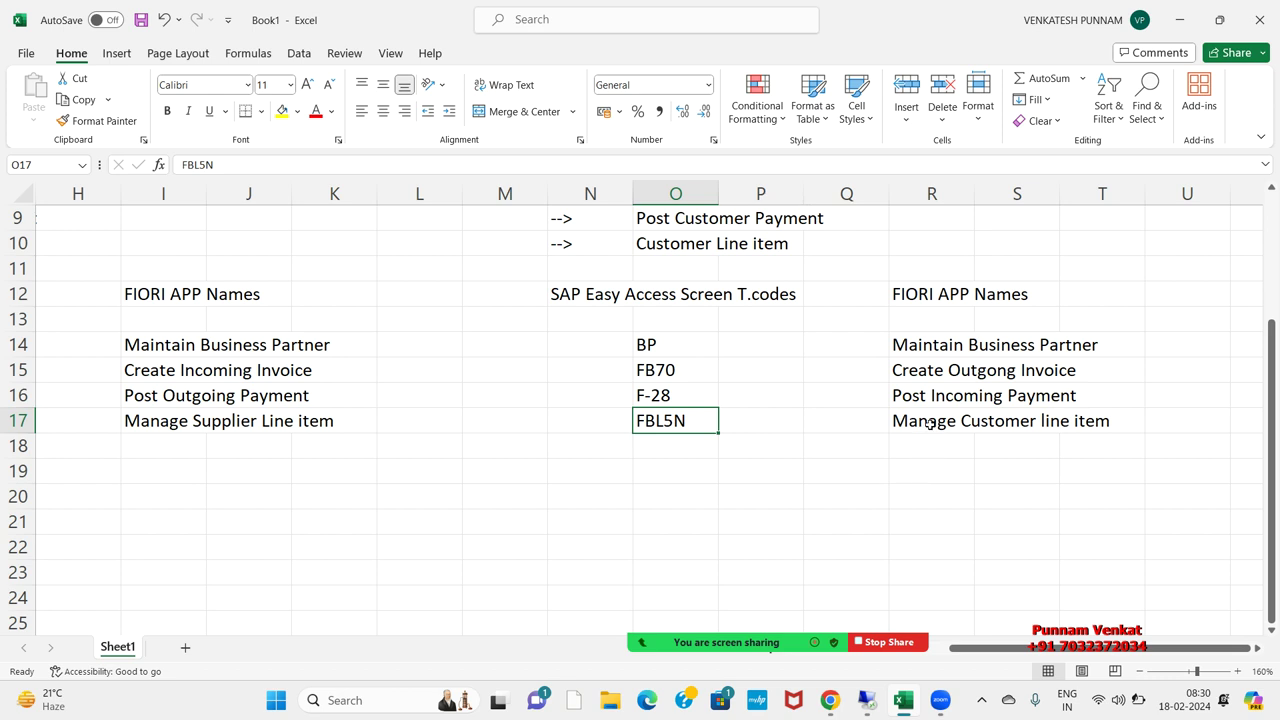
pyautogui.click(930, 424)
# Switch back to the SAP Fiori session, search for "Manage Customer line" and open the Manage Customer Line Items app
pyautogui.hotkey('alt', 'Tab')
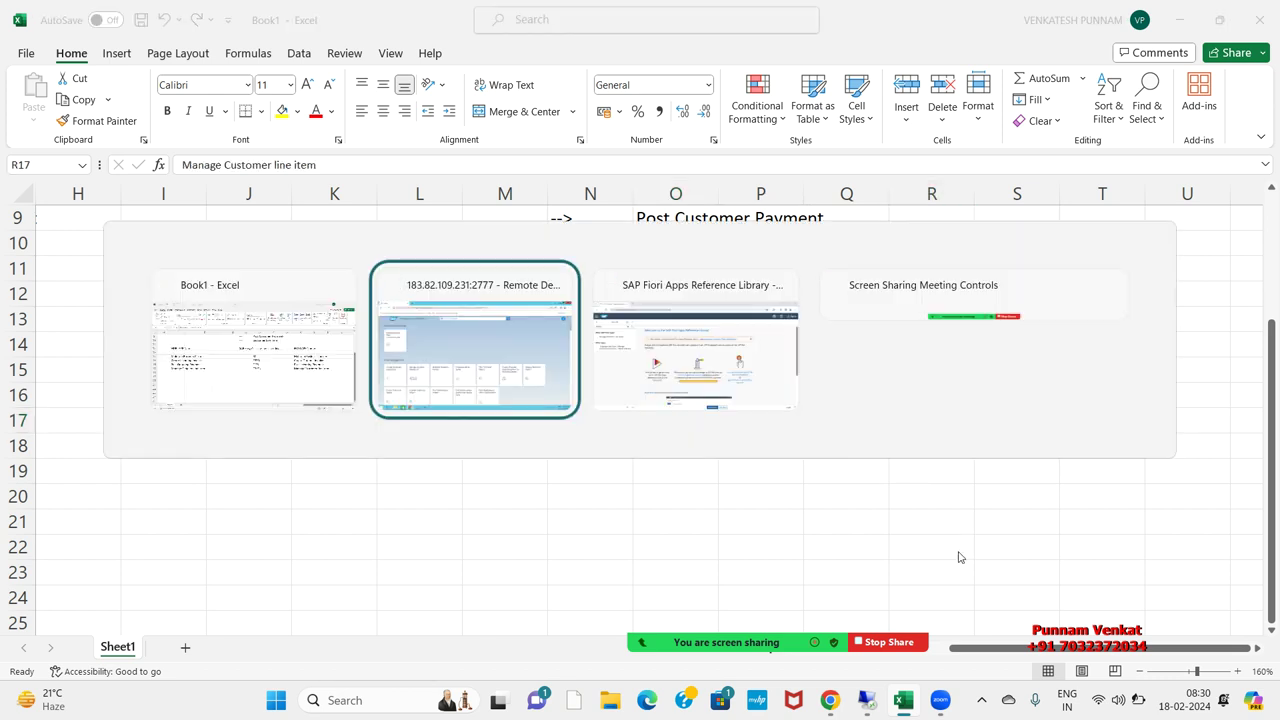
pyautogui.click(496, 113)
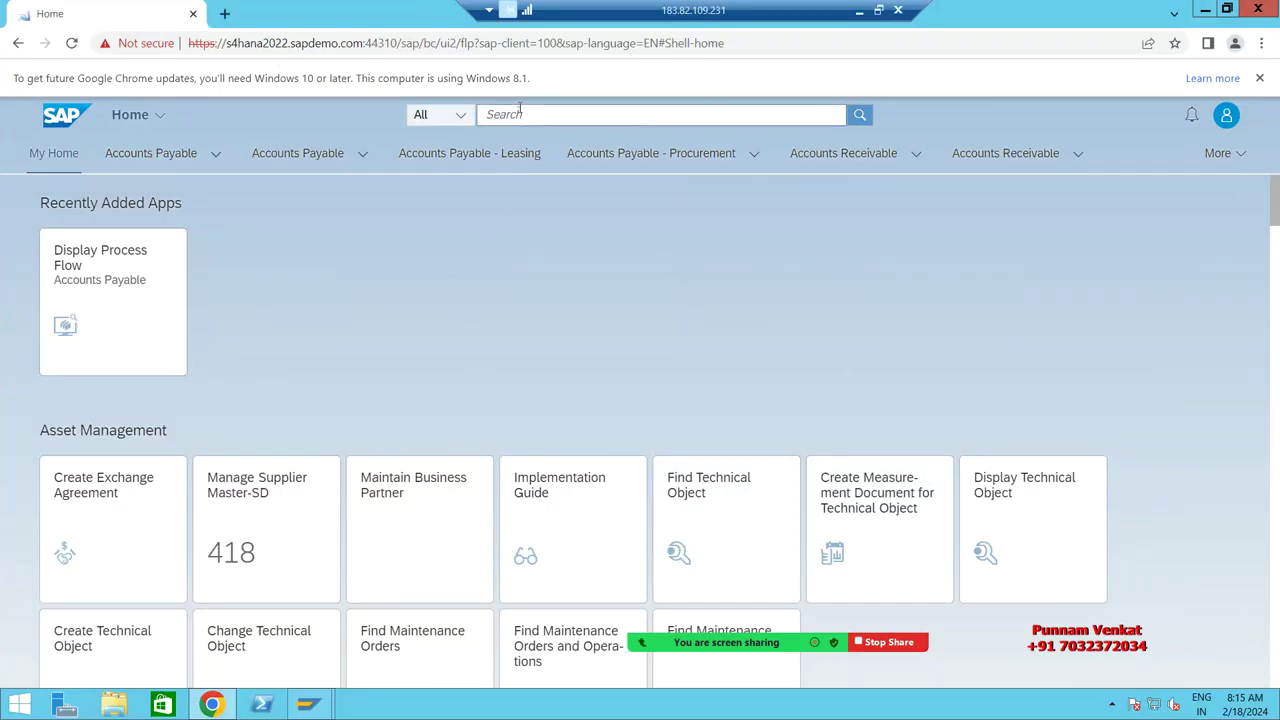
pyautogui.write('M')
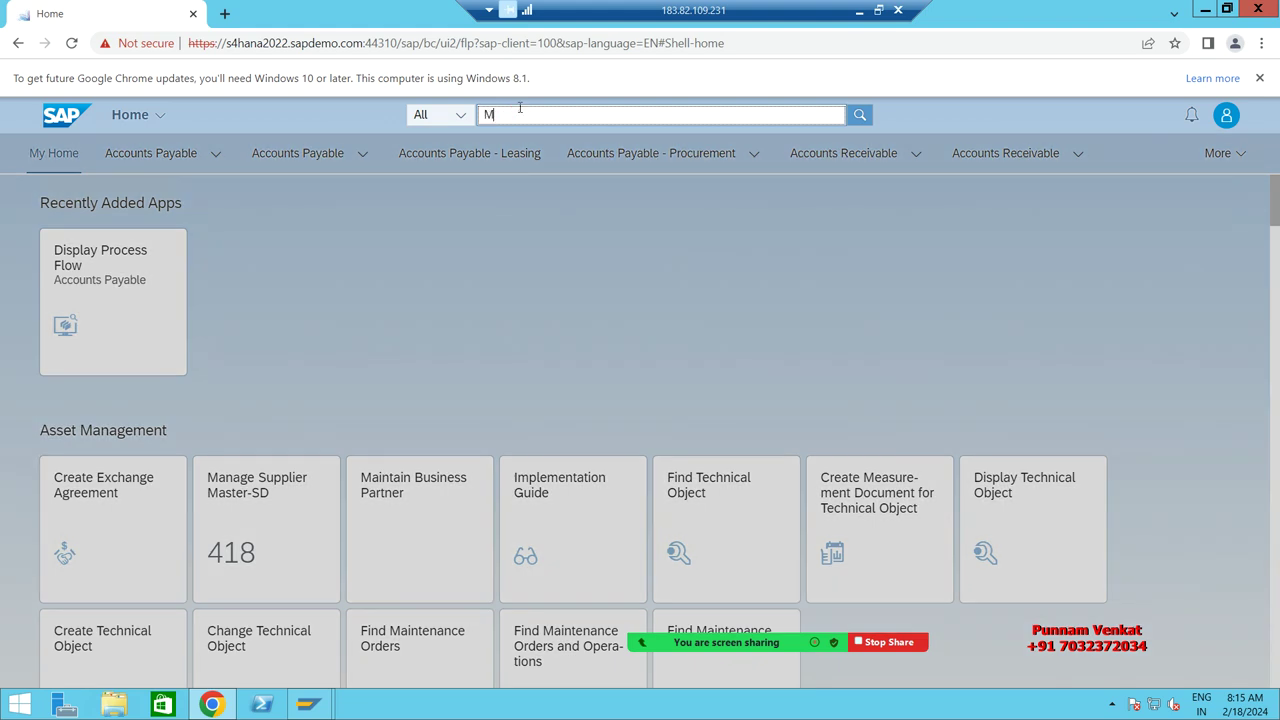
pyautogui.write('anage Cu')
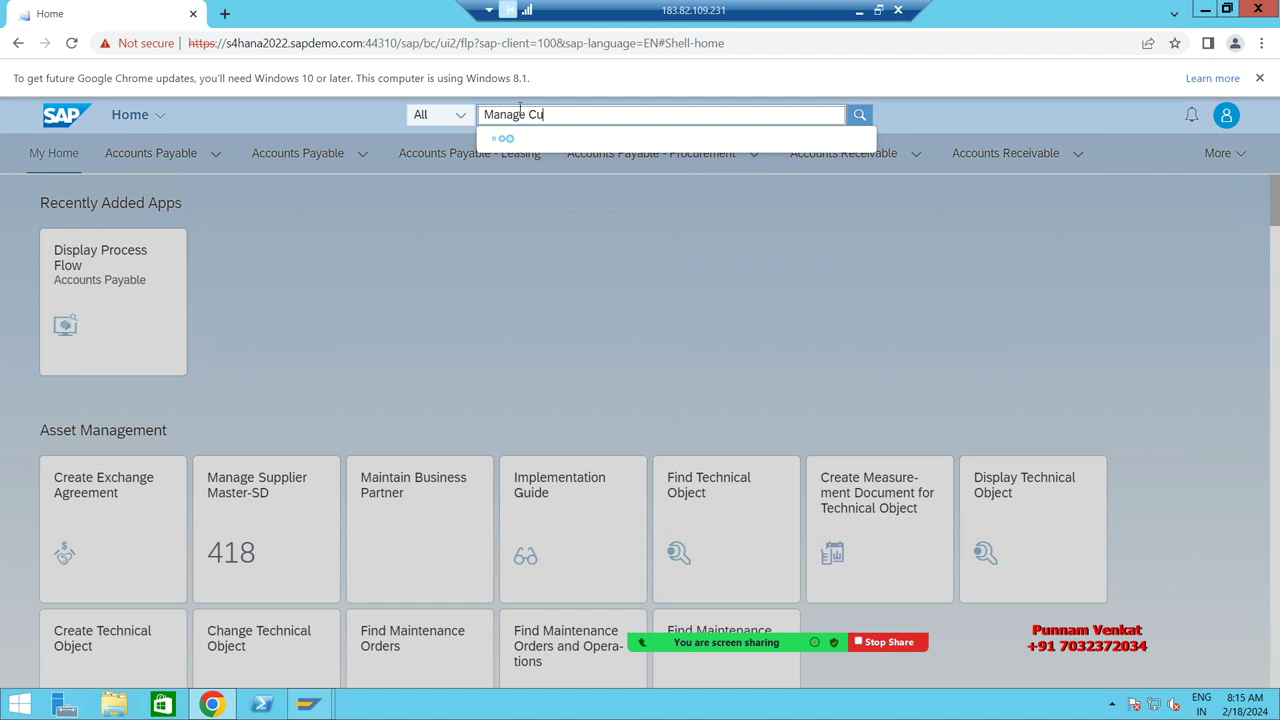
pyautogui.write('stomer line')
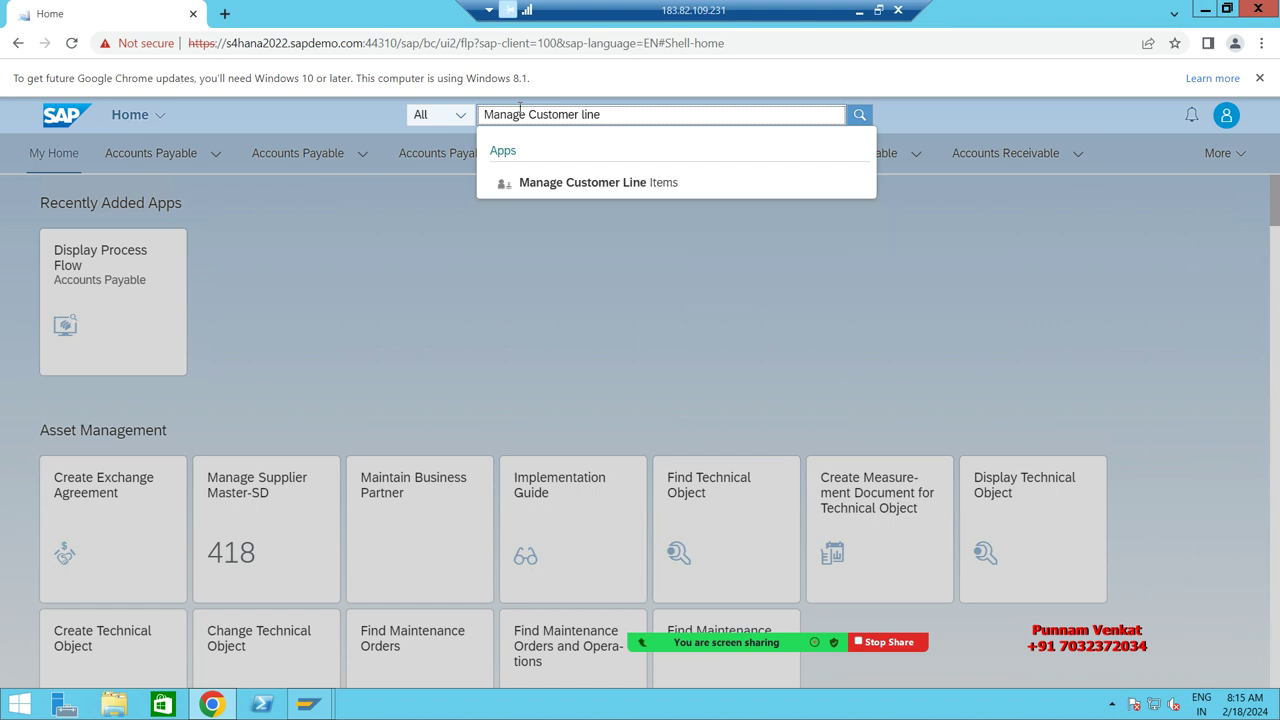
pyautogui.click(604, 183)
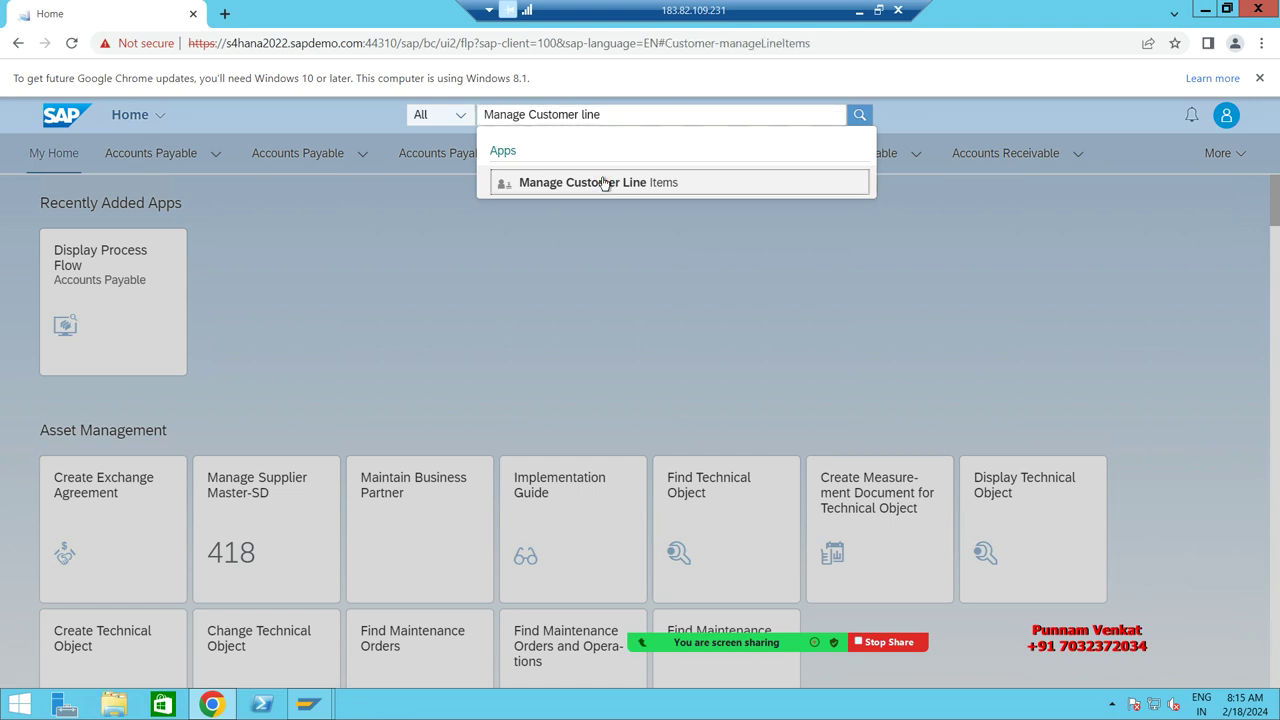
pyautogui.click(604, 182)
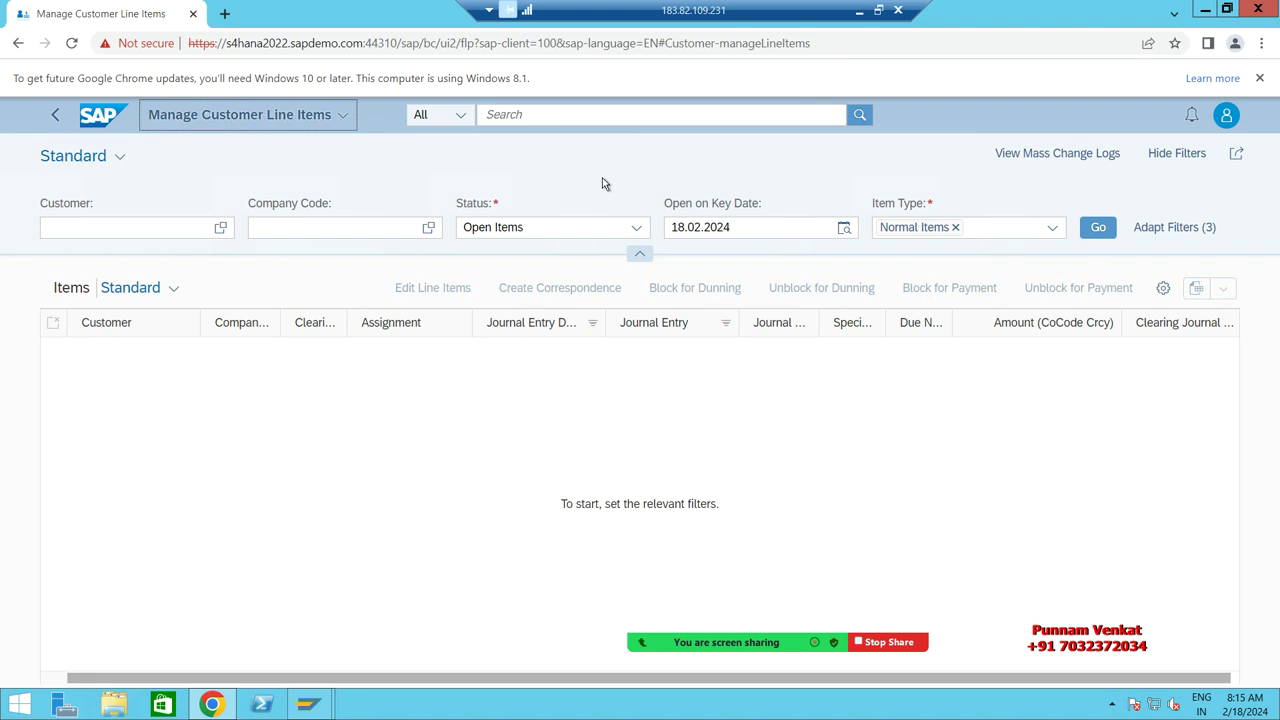
# Set the company code filter to BM10 and open the customer selection list, enlarging its dialog to browse the customers
pyautogui.click(311, 226)
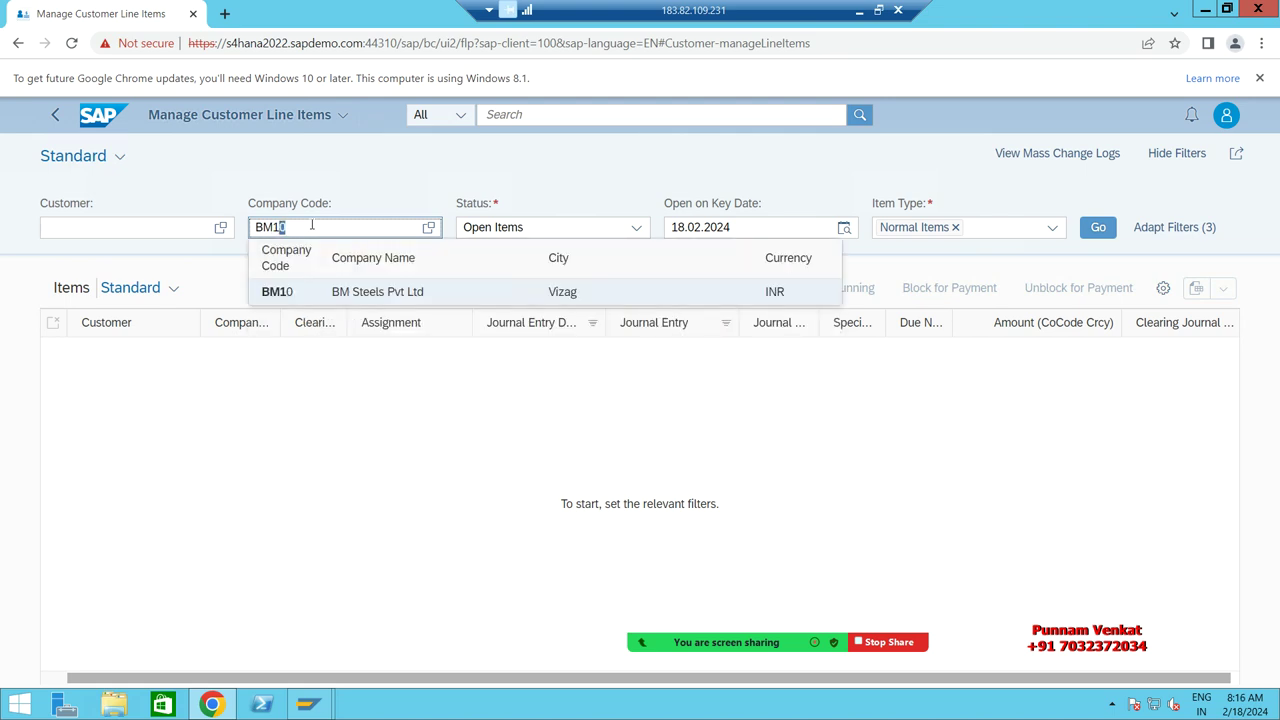
pyautogui.click(171, 229)
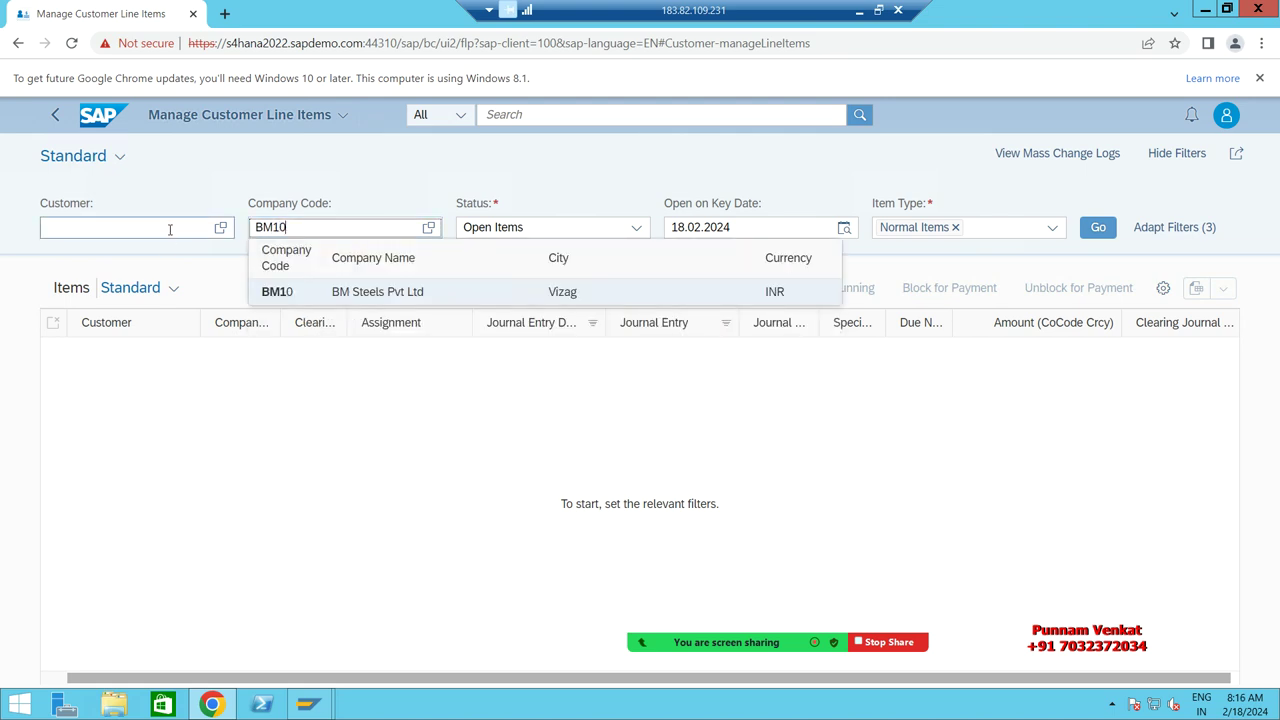
pyautogui.click(221, 229)
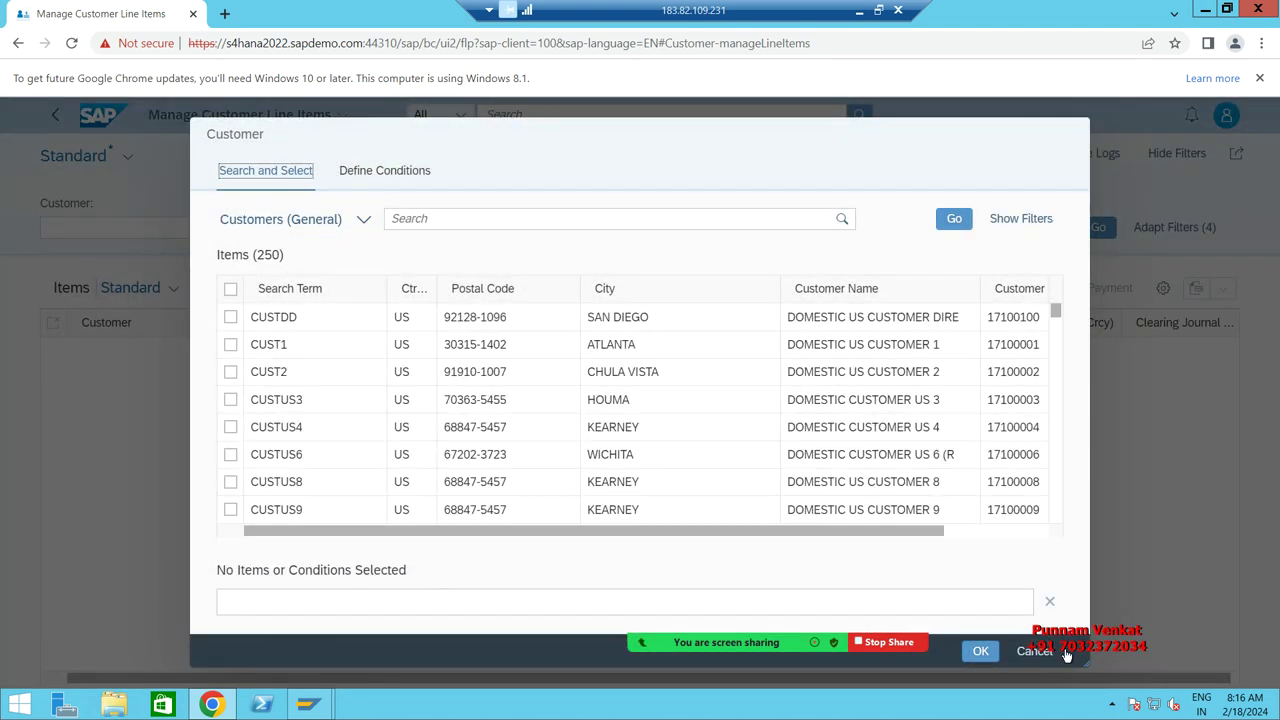
pyautogui.moveTo(1086, 662); pyautogui.dragTo(1278, 669)
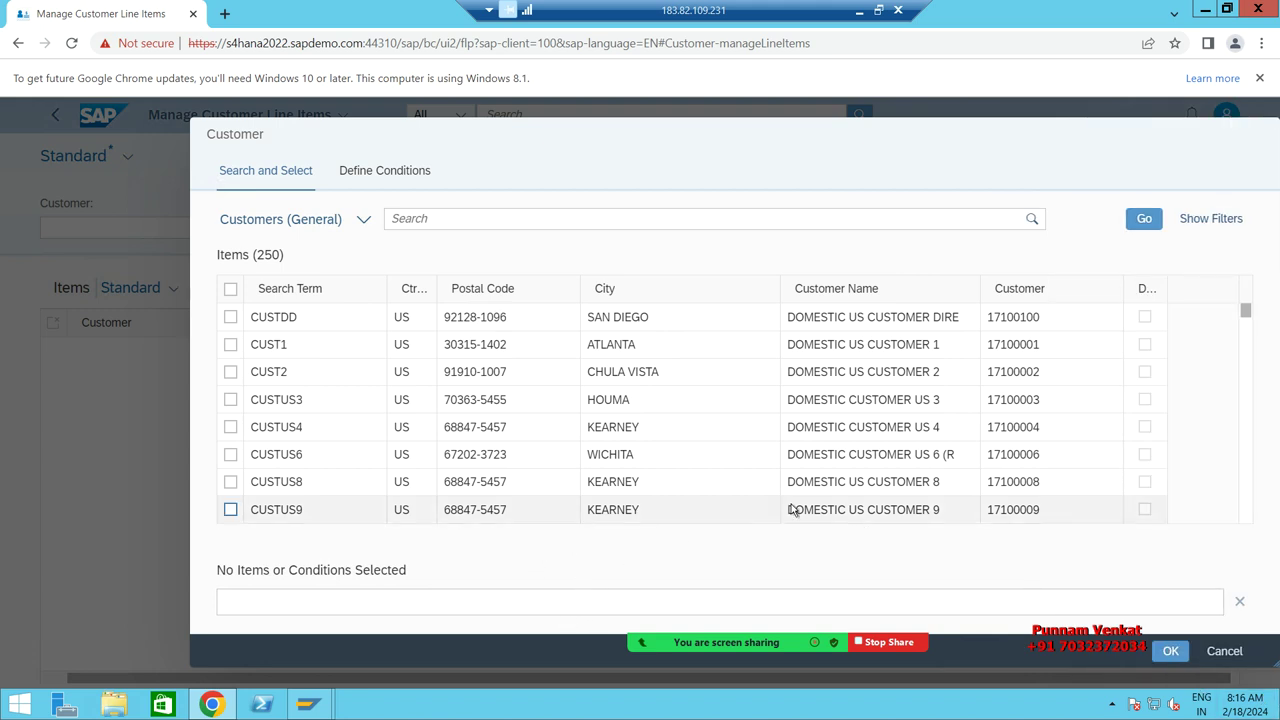
pyautogui.scroll(-5, 892, 499)
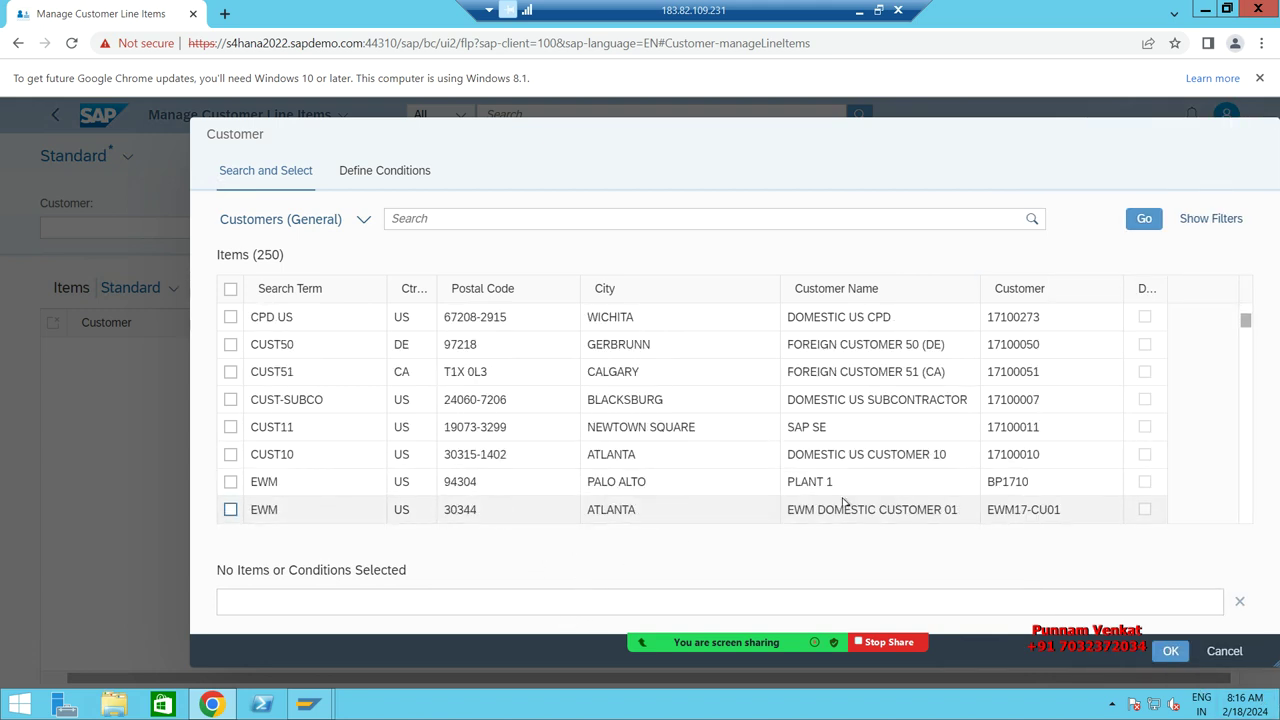
# Search the customers by company code for BM10 and apply BM TEST CUSTOMER PVT LTD as the customer filter
pyautogui.click(363, 219)
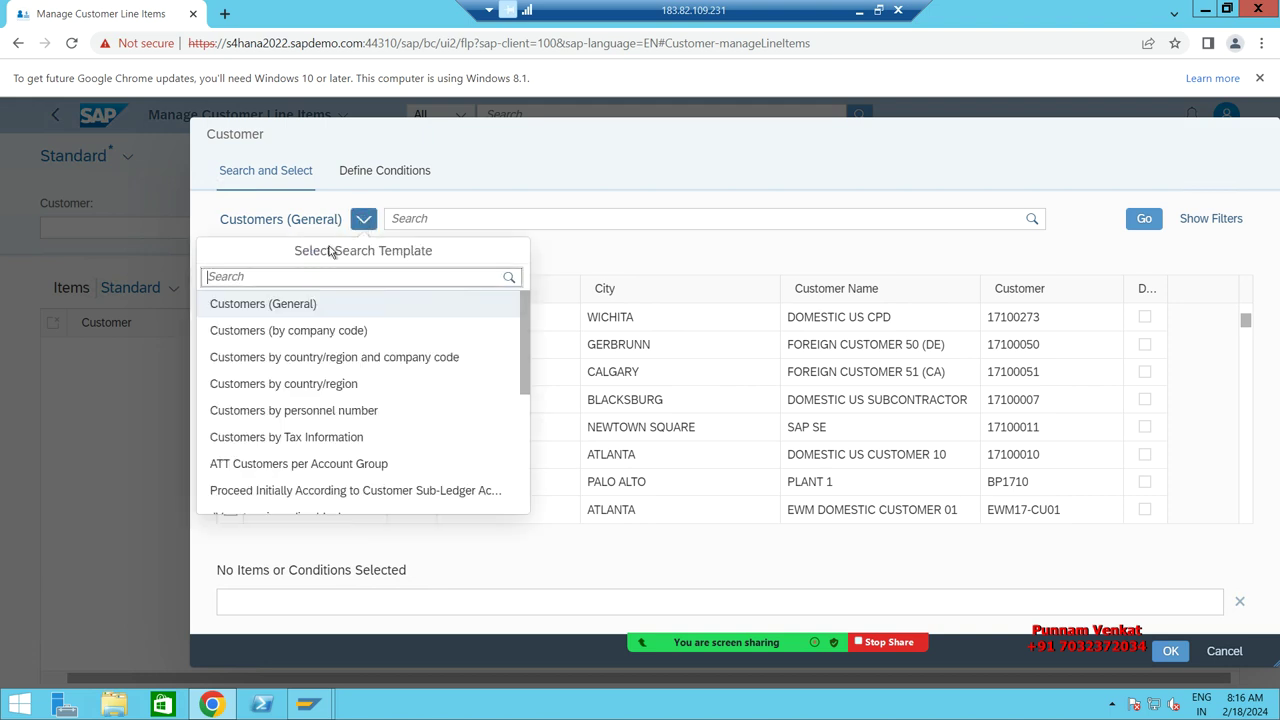
pyautogui.click(323, 335)
pyautogui.write('BM10')
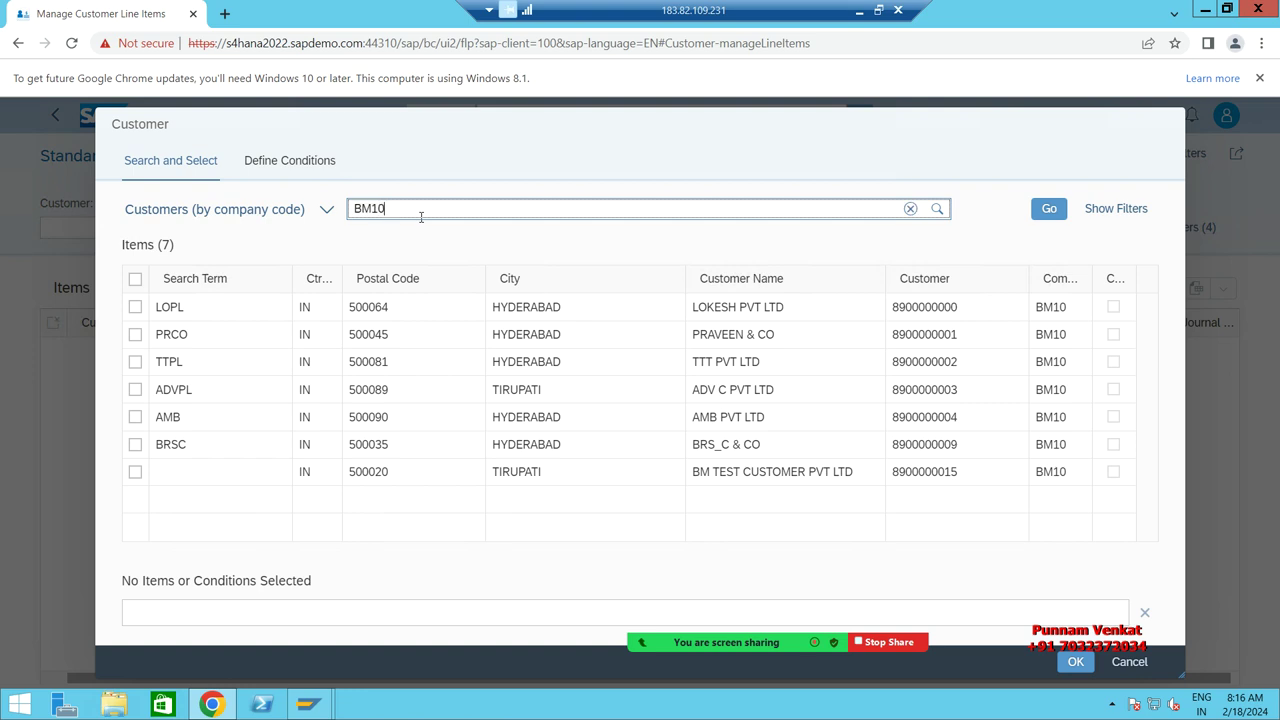
pyautogui.click(1049, 212)
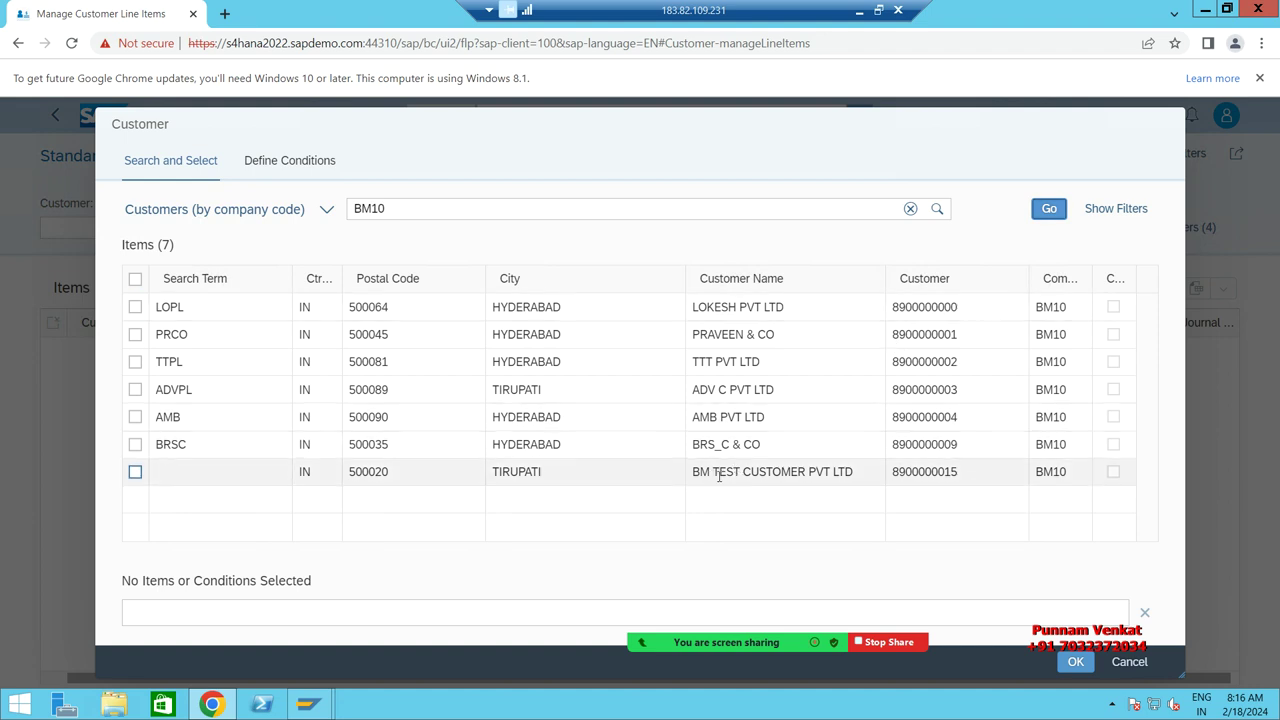
pyautogui.doubleClick(757, 475)
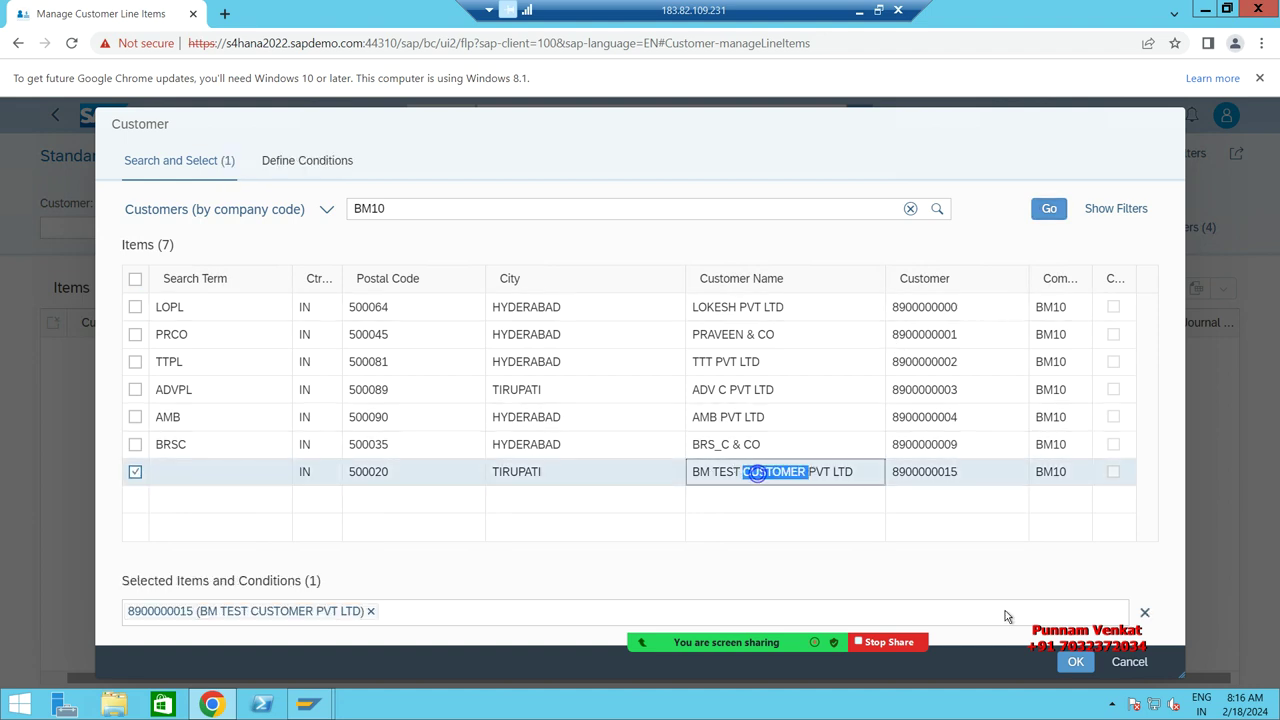
pyautogui.click(1075, 663)
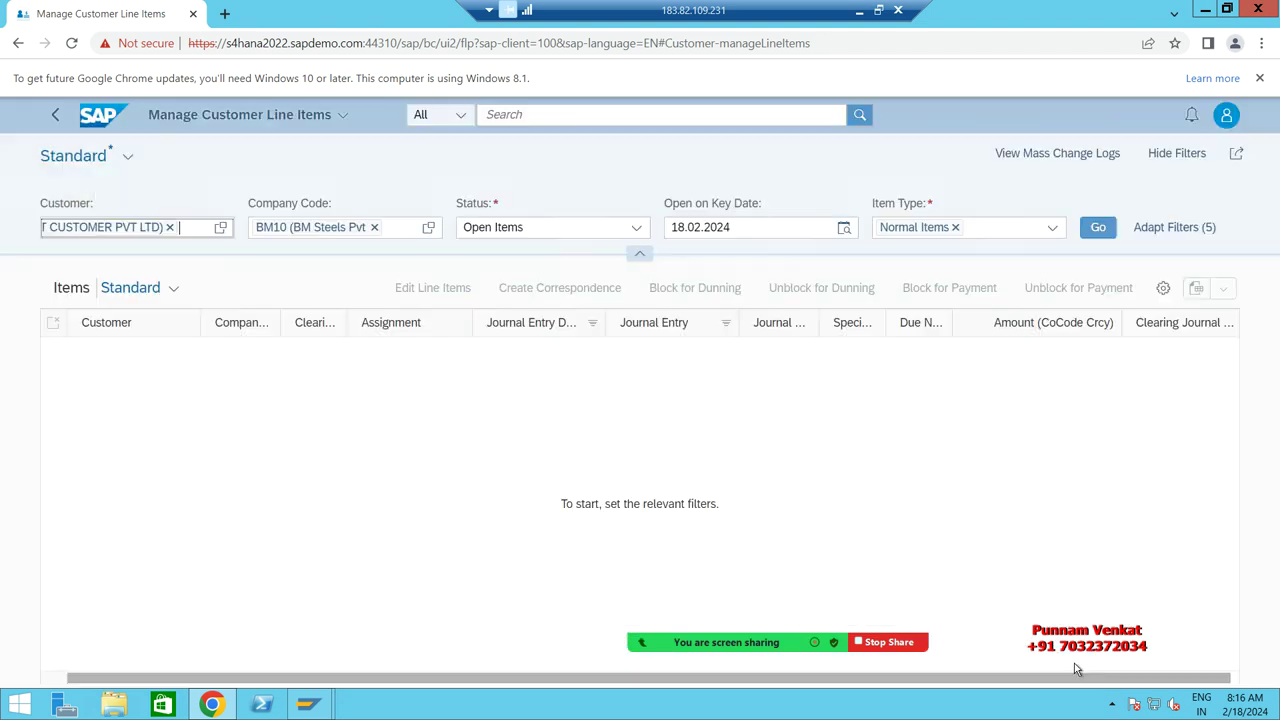
# Set the status filter to All Items, display the customer's line items and check their total amount
pyautogui.click(636, 228)
pyautogui.click(505, 305)
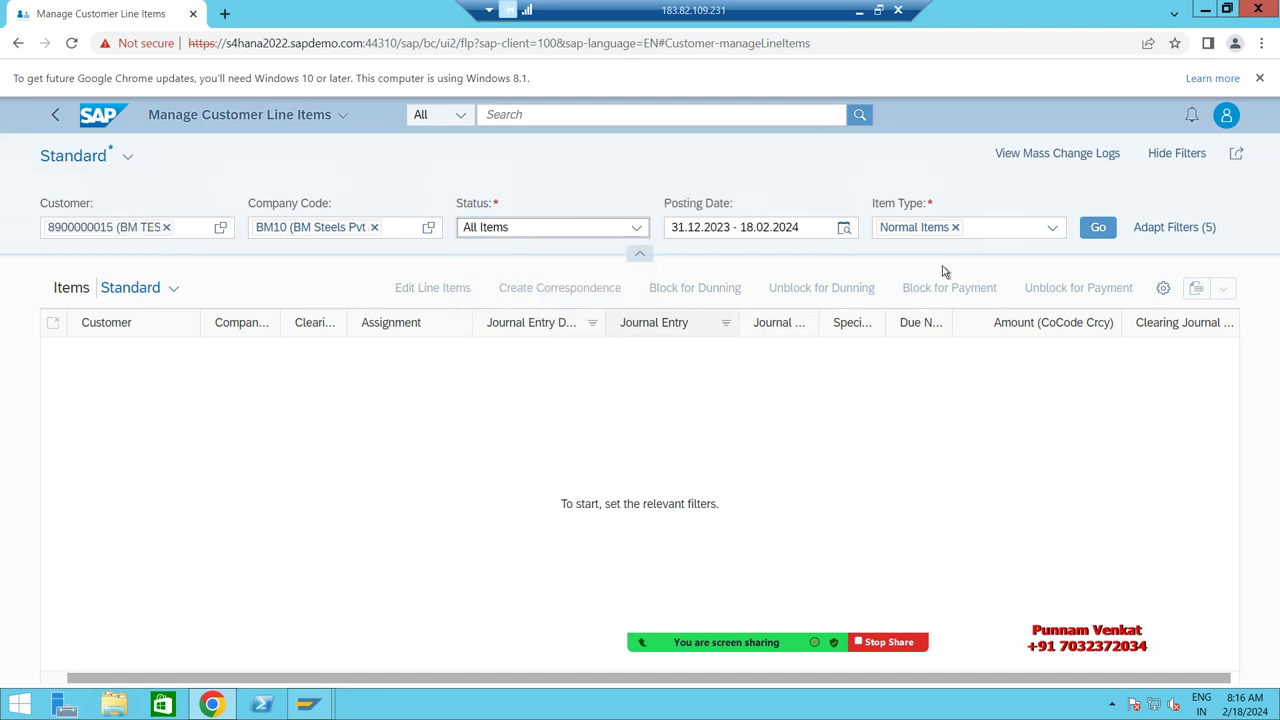
pyautogui.click(1110, 229)
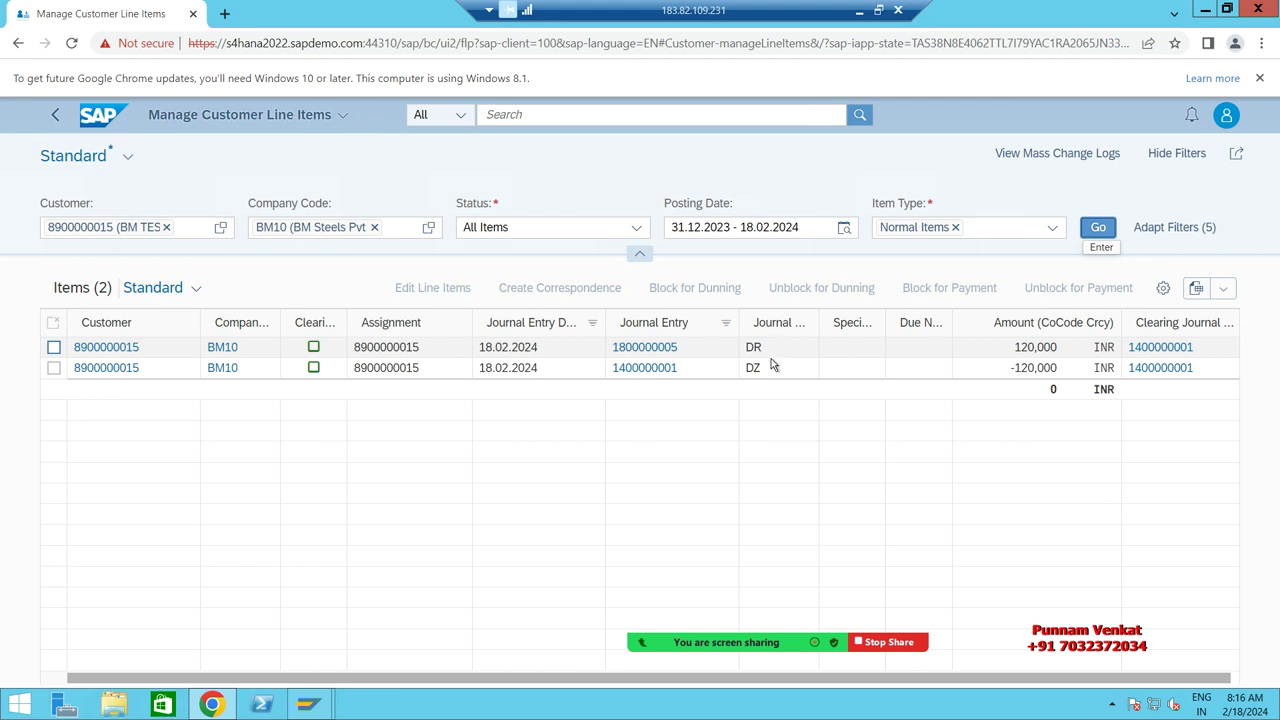
pyautogui.doubleClick(1047, 390)
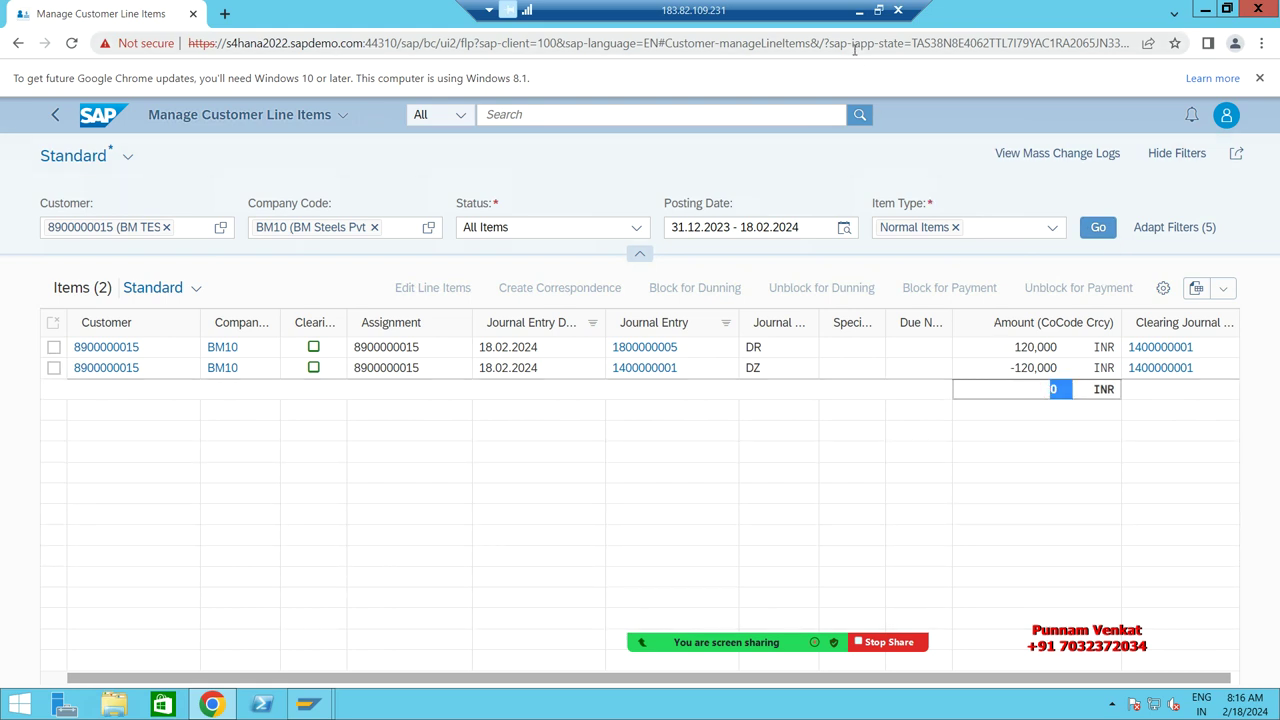
# Return to the Fiori home page and switch from the remote session to the Excel sheet
pyautogui.click(86, 118)
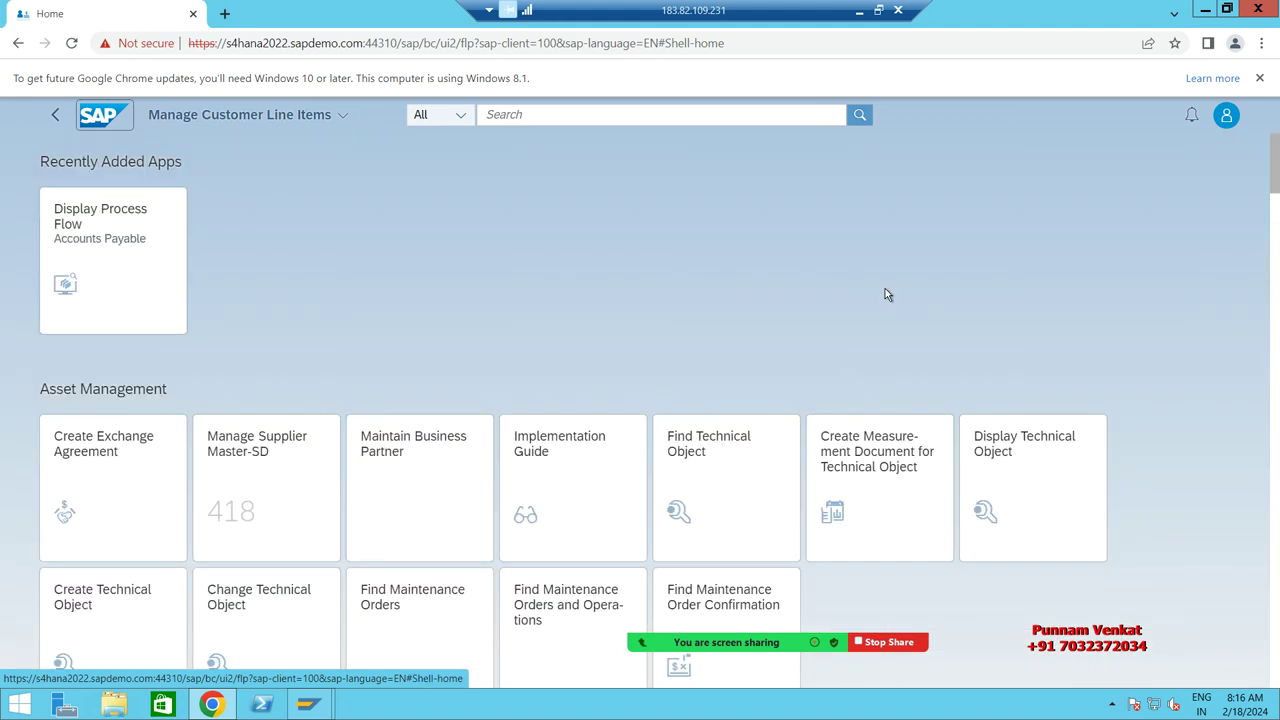
pyautogui.click(859, 10)
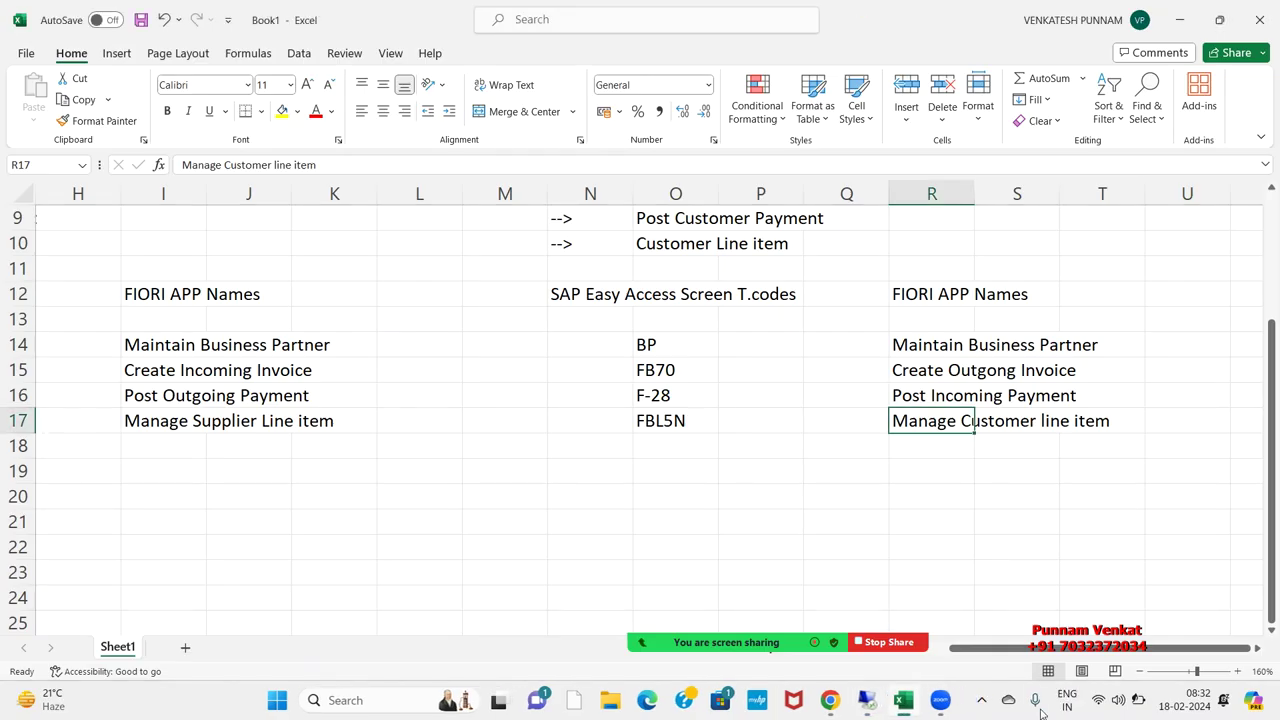
pyautogui.click(982, 701)
pyautogui.click(948, 648)
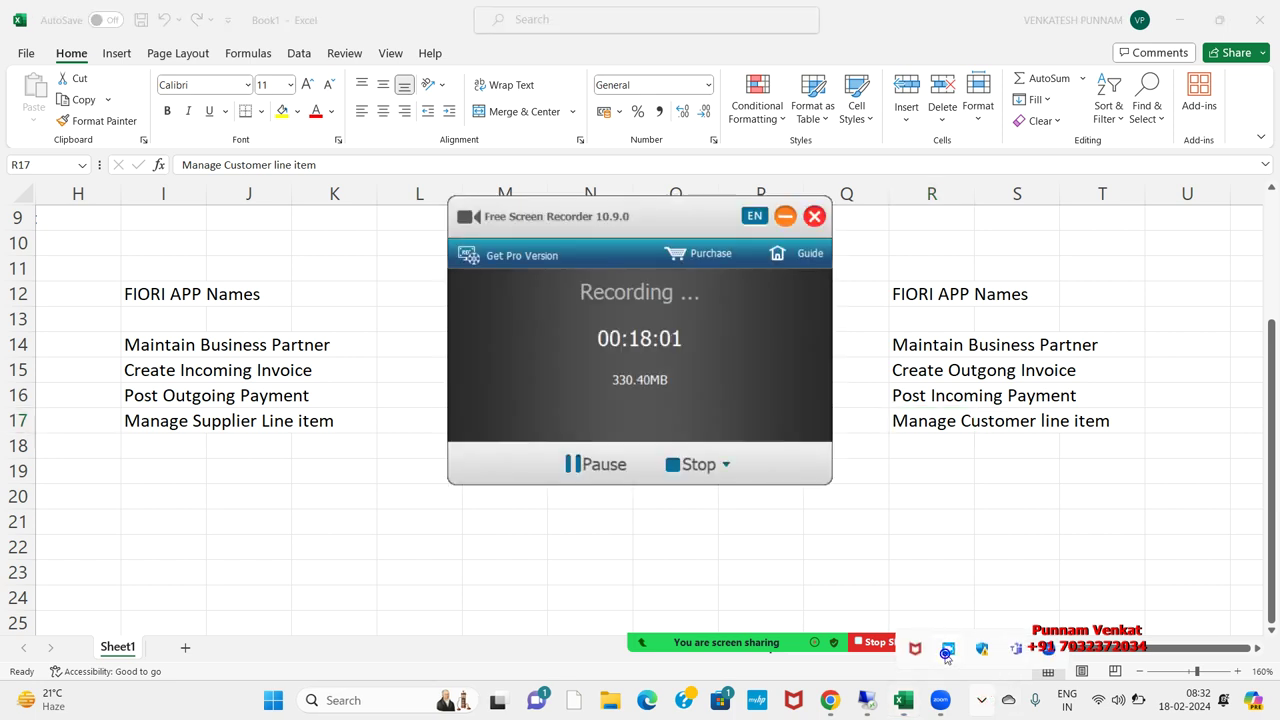